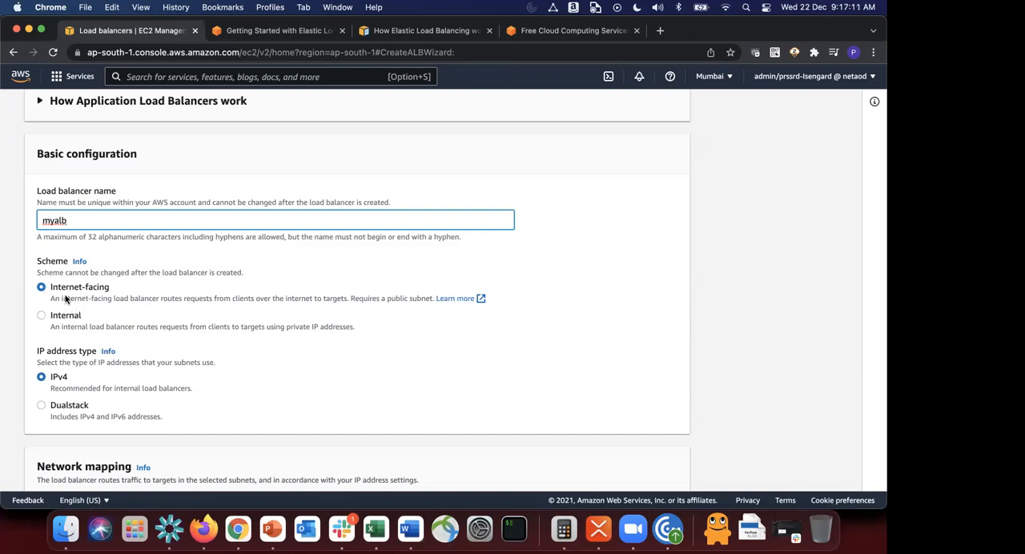
Step: Switch to the AWS Whiteboarding presentation in PowerPoint and change the Elastic Load Balancer label to read Application Load Balancer
{"action": "scroll", "coordinate": [68, 301], "scroll_direction": "down", "scroll_amount": 2}
{"action": "scroll", "coordinate": [68, 299], "scroll_direction": "down", "scroll_amount": 2}
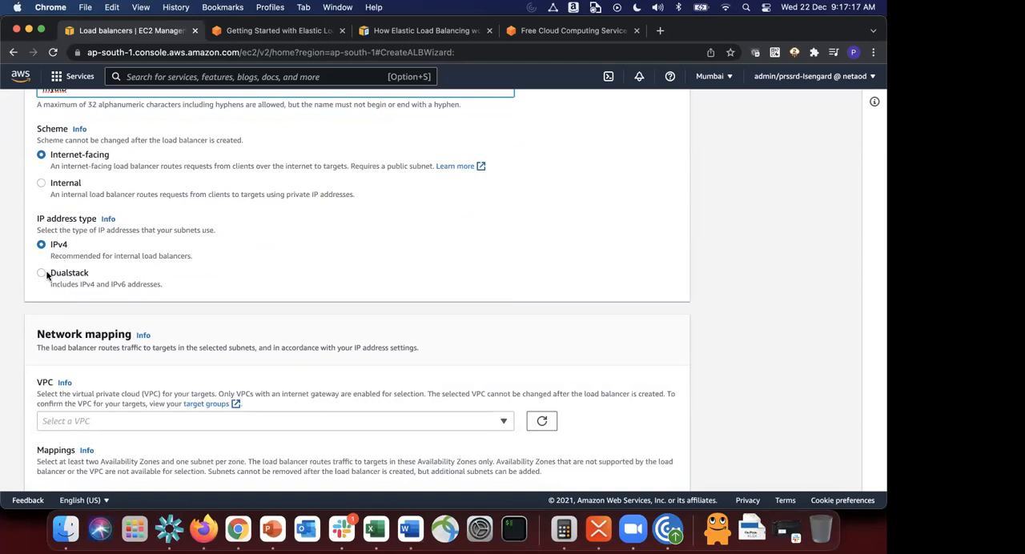
{"action": "scroll", "coordinate": [62, 240], "scroll_direction": "down", "scroll_amount": 6}
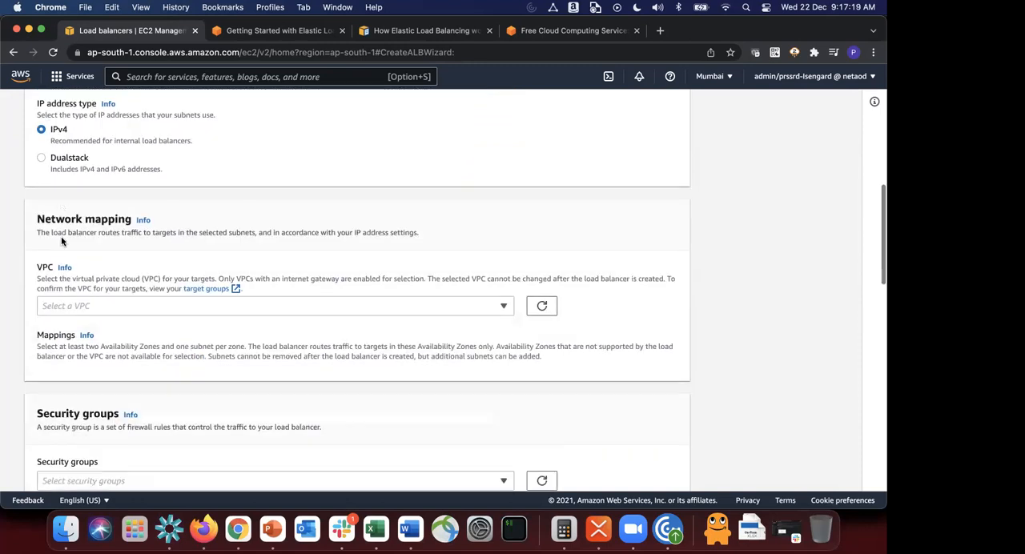
{"action": "scroll", "coordinate": [80, 225], "scroll_direction": "down", "scroll_amount": 1}
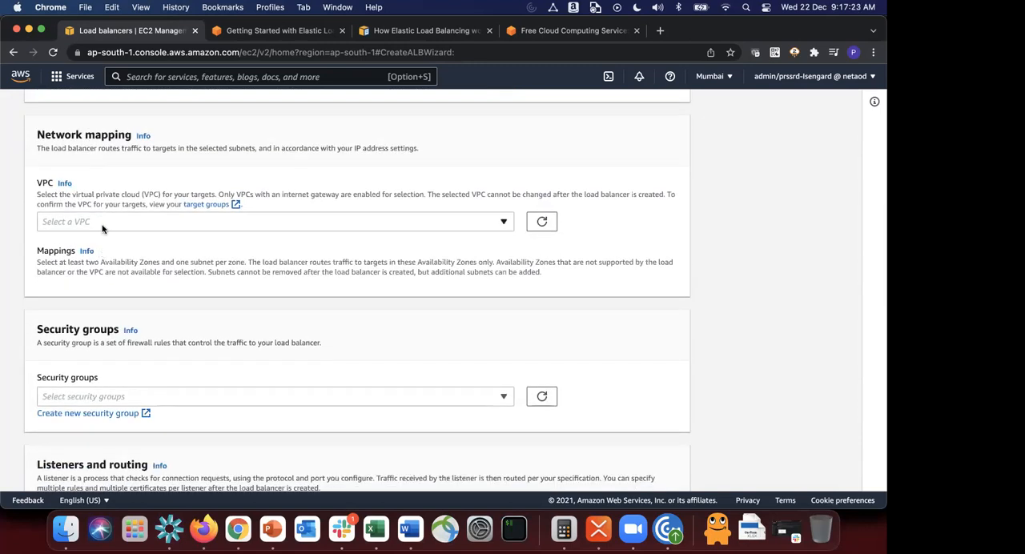
{"action": "left_click", "coordinate": [272, 535]}
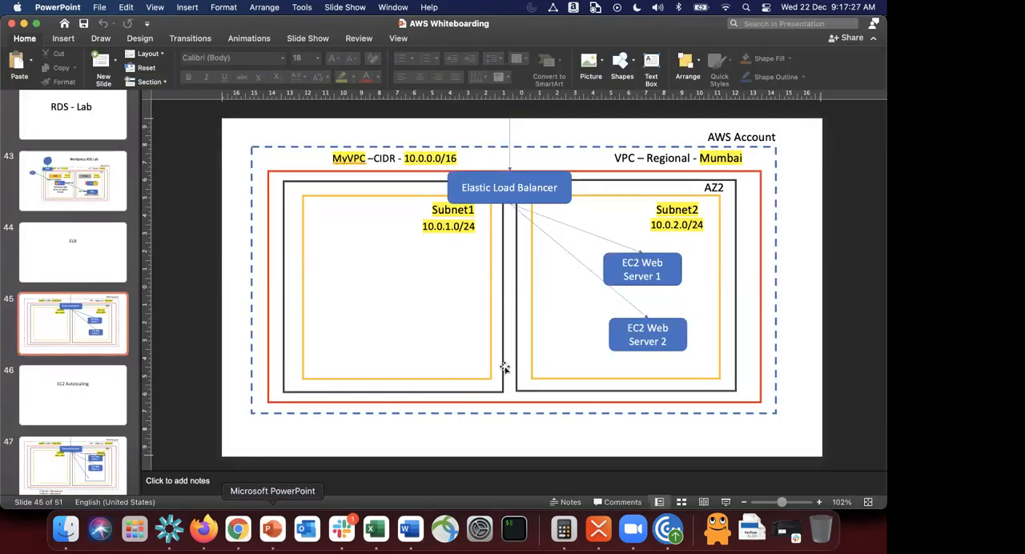
{"action": "left_click", "coordinate": [315, 172]}
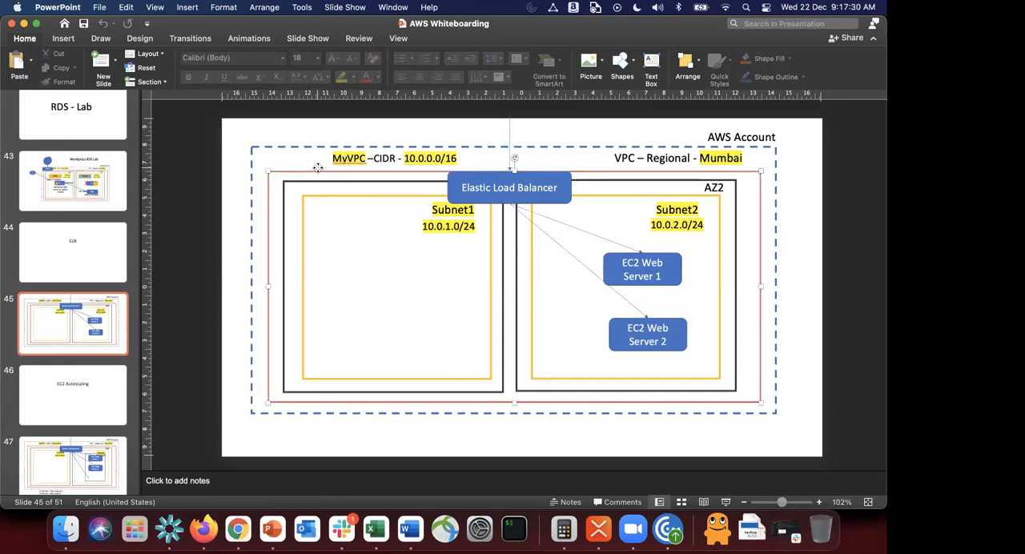
{"action": "left_click", "coordinate": [471, 188]}
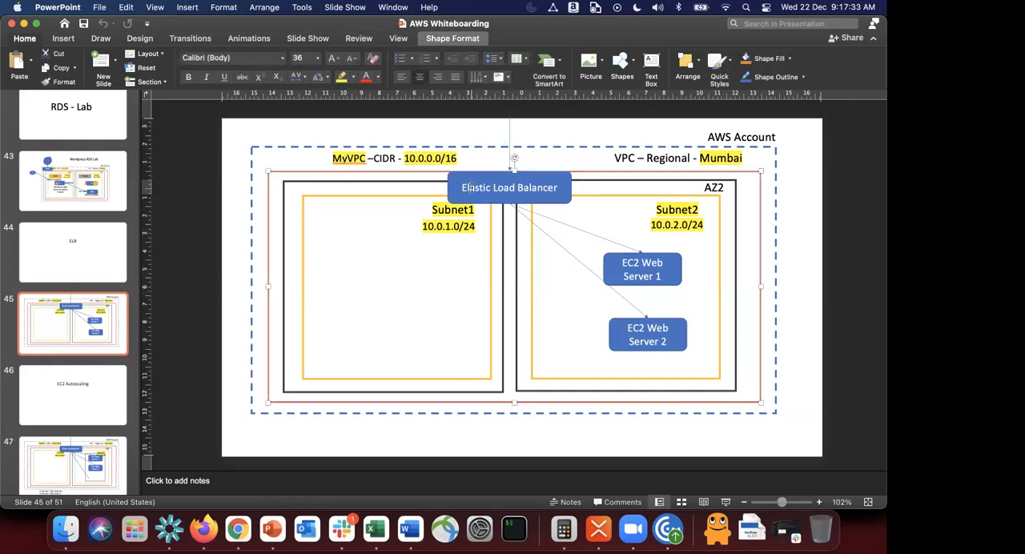
{"action": "double_click", "coordinate": [471, 188]}
{"action": "type", "text": "Applicatio"}
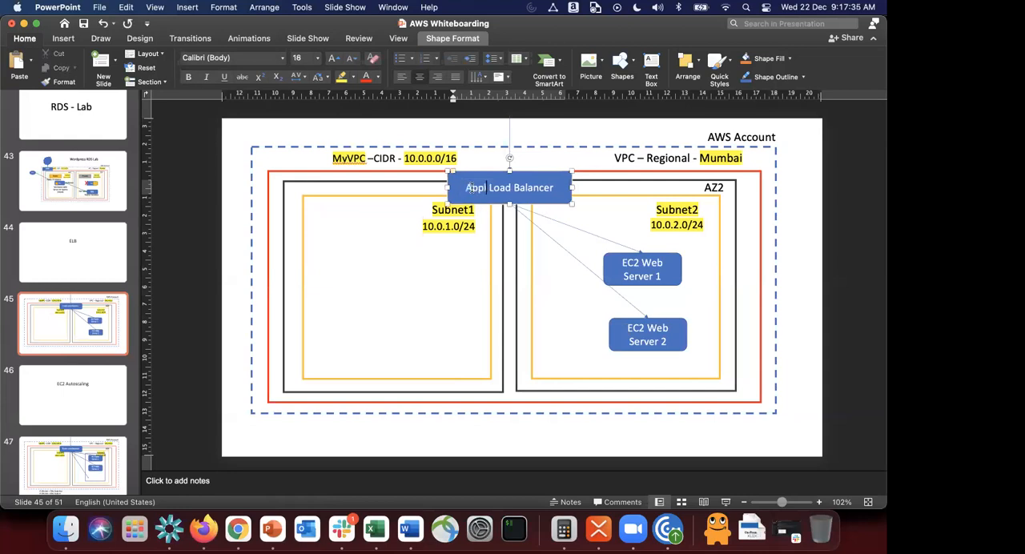
{"action": "type", "text": "n"}
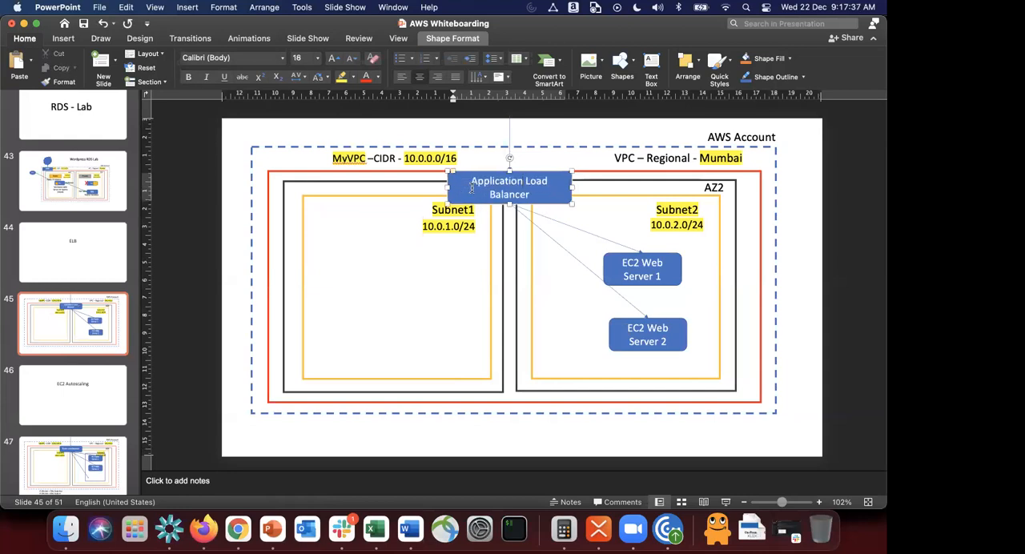
Step: Switch back to the load balancer form in Chrome and choose MyVPC as the VPC in the network mapping
{"action": "key", "text": "super+Tab"}
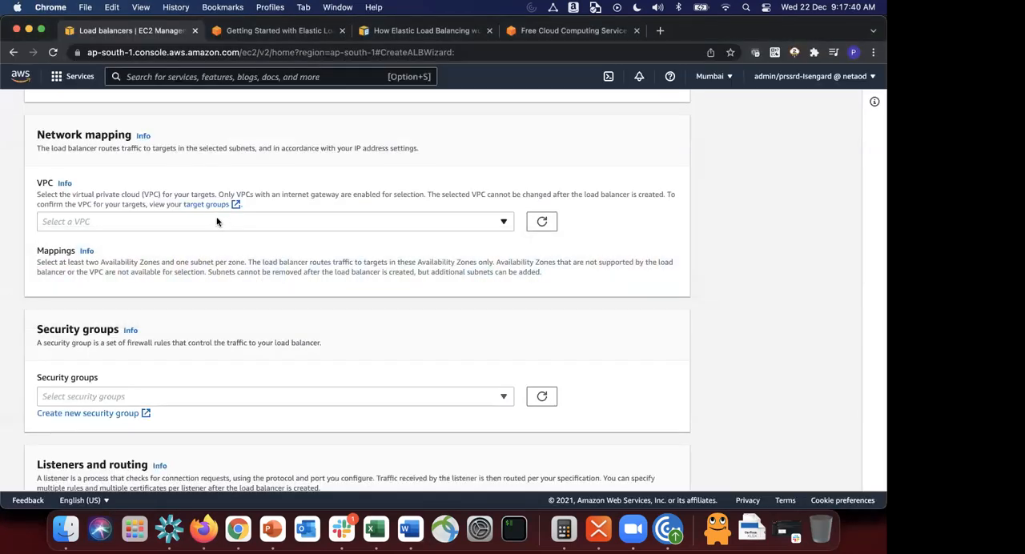
{"action": "left_click", "coordinate": [216, 222]}
{"action": "left_click", "coordinate": [172, 277]}
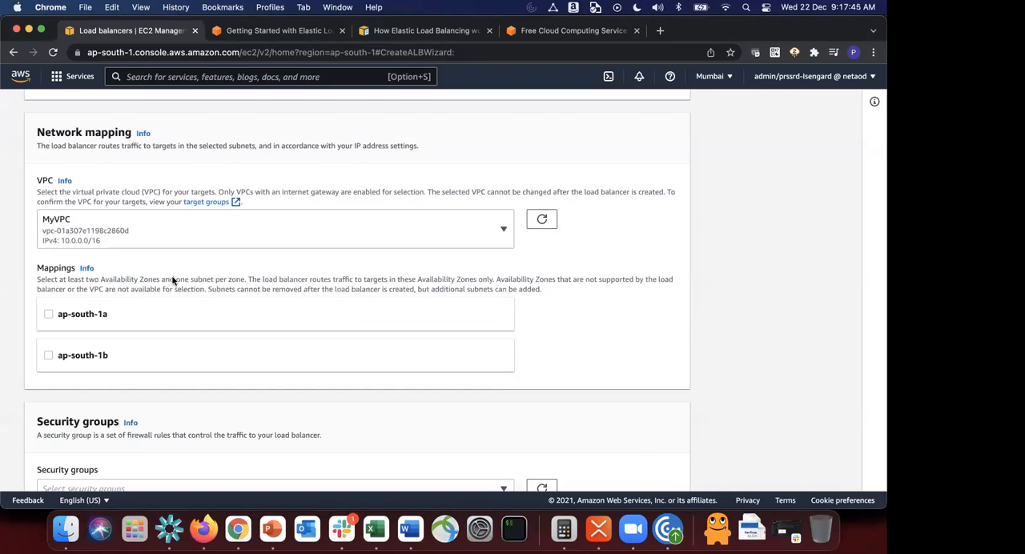
Step: Compare the Availability Zone mappings in the load balancer form with the subnet layout on the PowerPoint whiteboarding slide
{"action": "key", "text": "super+Tab"}
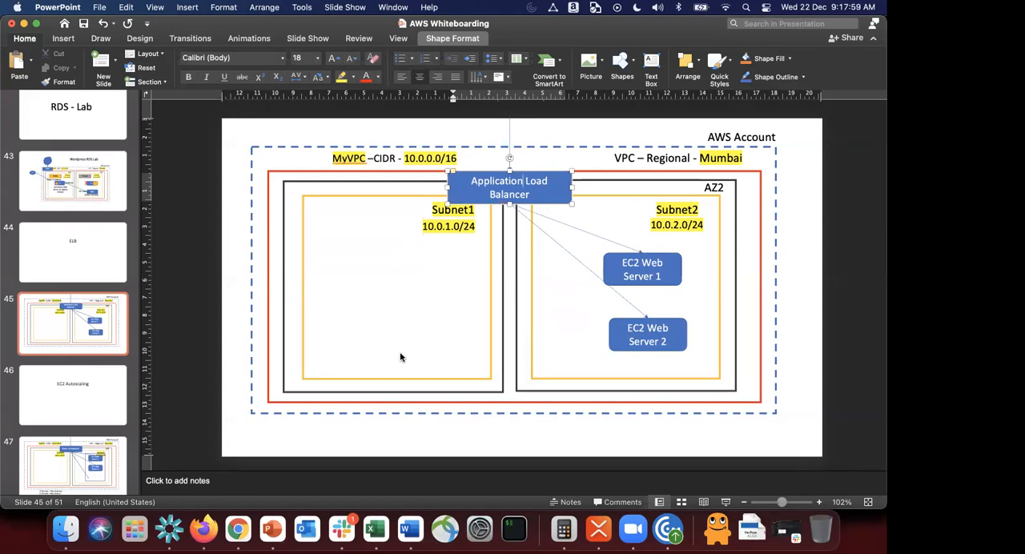
{"action": "key", "text": "super+Tab"}
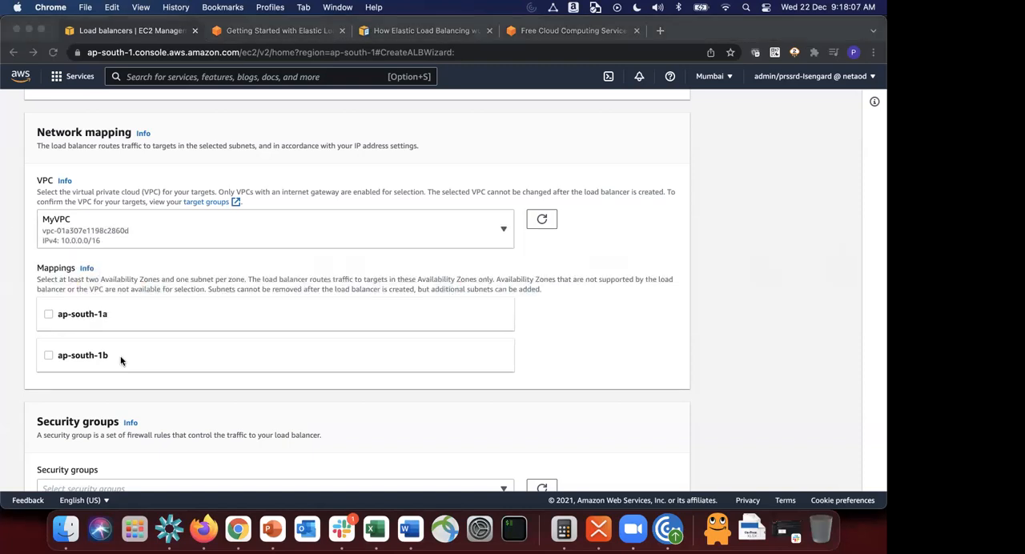
{"action": "key", "text": "super+Tab"}
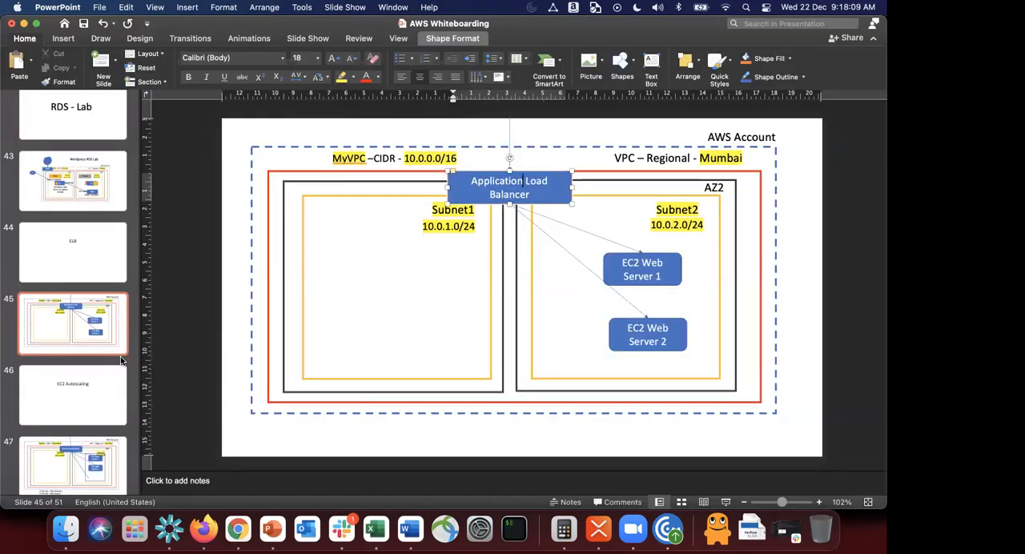
{"action": "key", "text": "super+Tab"}
{"action": "scroll", "coordinate": [118, 340], "scroll_direction": "down", "scroll_amount": 2}
{"action": "scroll", "coordinate": [119, 341], "scroll_direction": "up", "scroll_amount": 2}
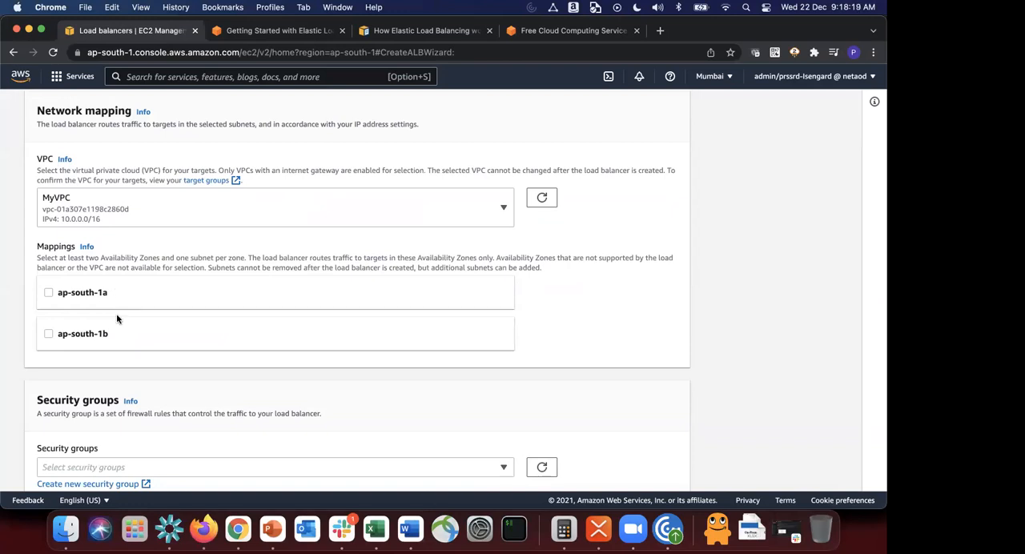
{"action": "key", "text": "super+Tab"}
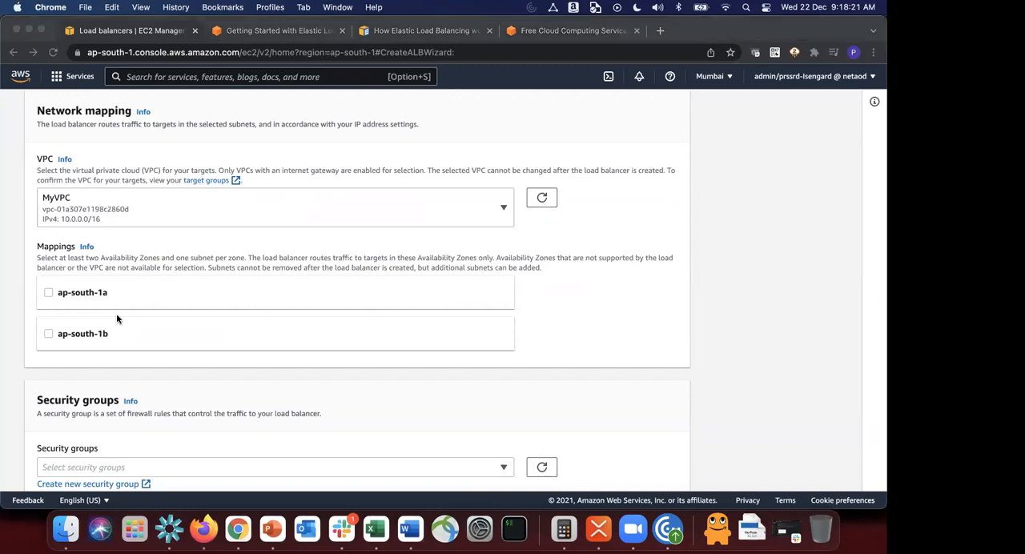
{"action": "key", "text": "super+Tab"}
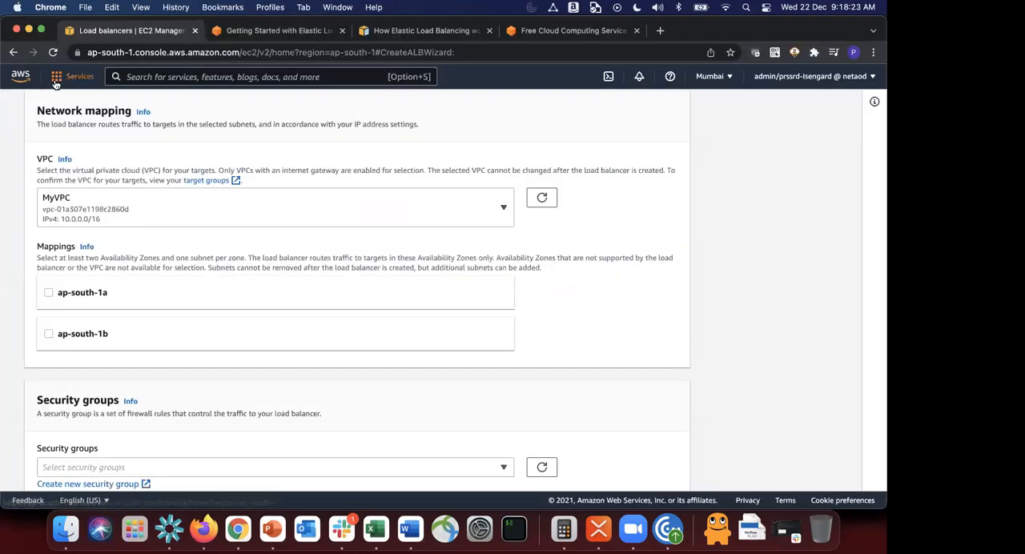
Step: Open the VPC service in a separate browser tab and show its list of subnets
{"action": "left_click", "coordinate": [56, 76]}
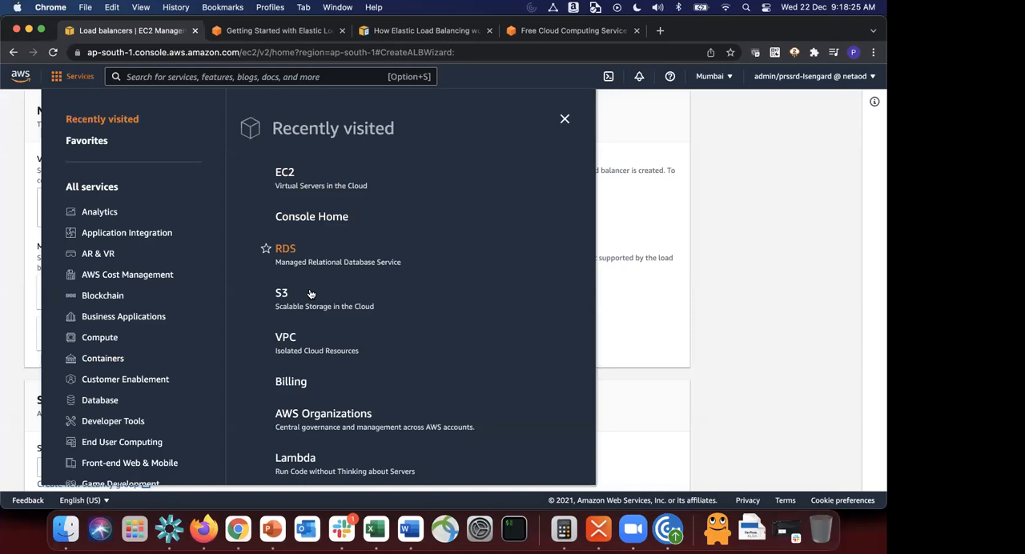
{"action": "left_click", "coordinate": [285, 339], "text": "super"}
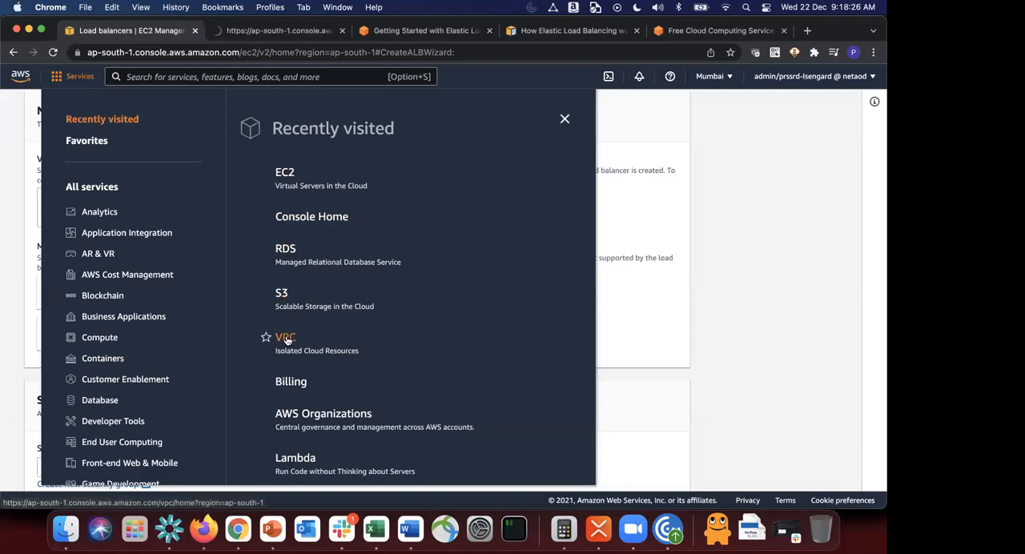
{"action": "left_click", "coordinate": [283, 32]}
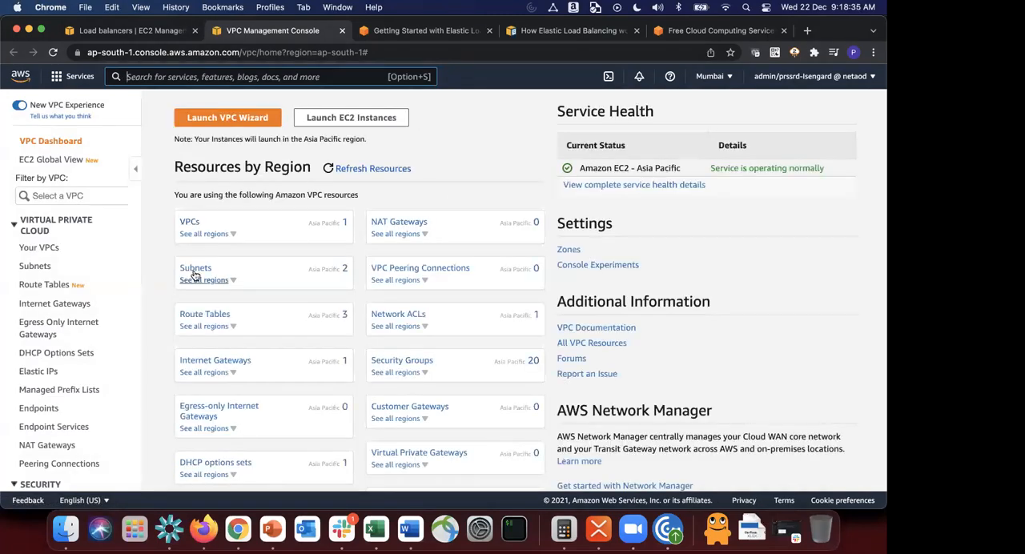
{"action": "left_click", "coordinate": [193, 271]}
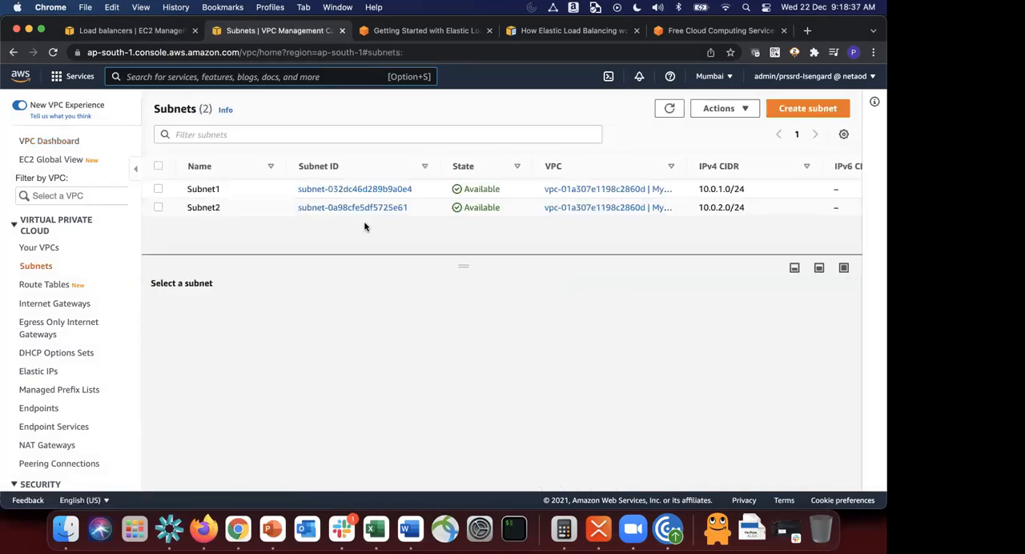
Step: Start creating a new subnet and choose MyVPC as its VPC
{"action": "left_click", "coordinate": [798, 107]}
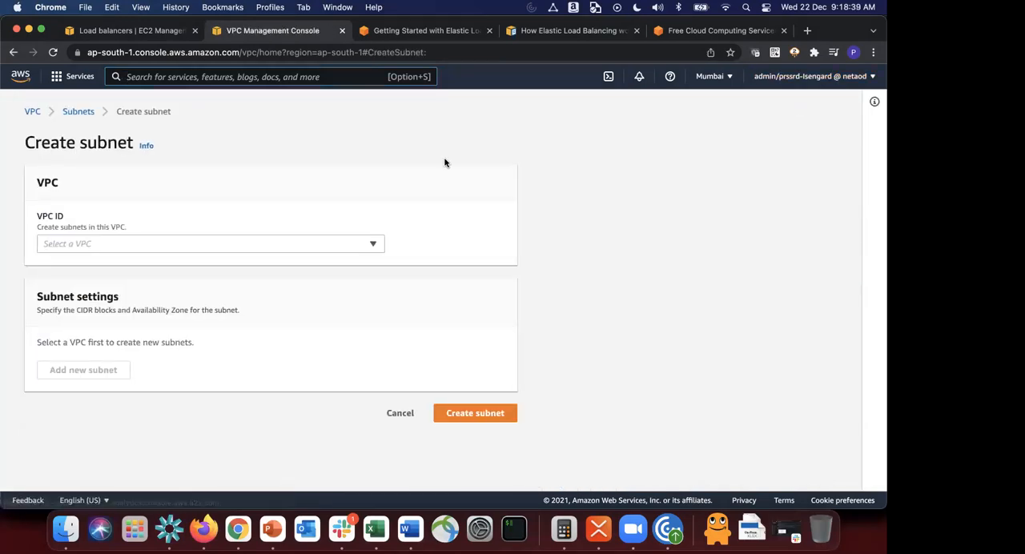
{"action": "left_click", "coordinate": [282, 243]}
{"action": "left_click", "coordinate": [235, 295]}
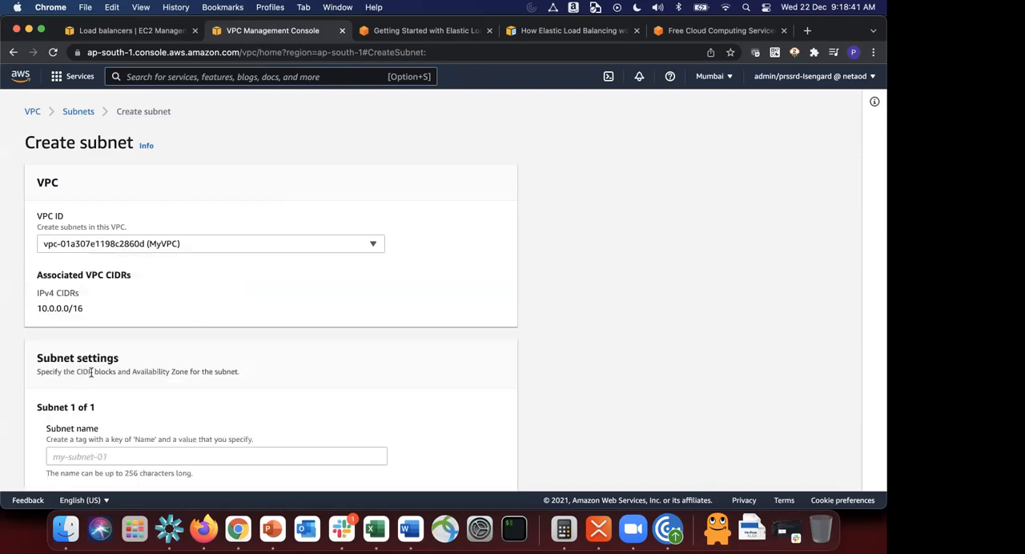
Step: Name the new subnet Subnet3 and place it in the Asia Pacific (Mumbai) ap-south-1c Availability Zone
{"action": "scroll", "coordinate": [100, 400], "scroll_direction": "down", "scroll_amount": 3}
{"action": "left_click", "coordinate": [108, 326]}
{"action": "type", "text": "S"}
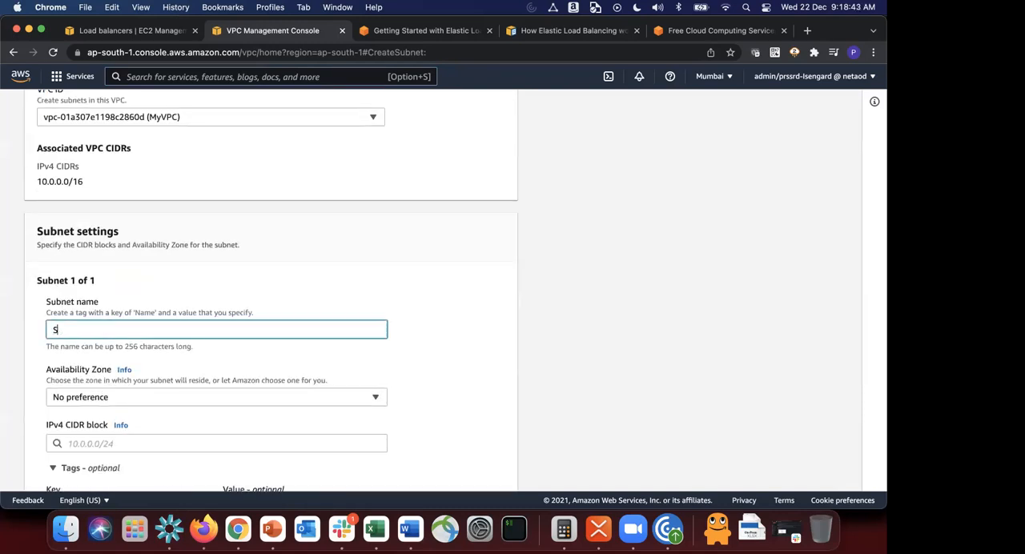
{"action": "type", "text": "ubnet3"}
{"action": "scroll", "coordinate": [78, 289], "scroll_direction": "down", "scroll_amount": 3}
{"action": "left_click", "coordinate": [78, 289]}
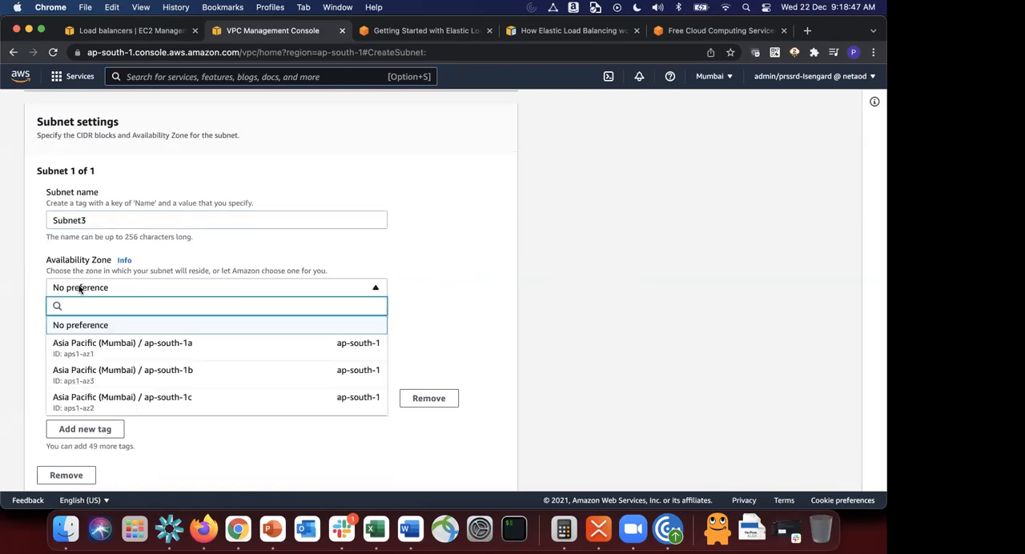
{"action": "left_click", "coordinate": [120, 401]}
Step: Set the new subnet's IPv4 CIDR block to 10.0.3.0/24, checking the existing subnet ranges on the PowerPoint slide
{"action": "scroll", "coordinate": [119, 399], "scroll_direction": "down", "scroll_amount": 1}
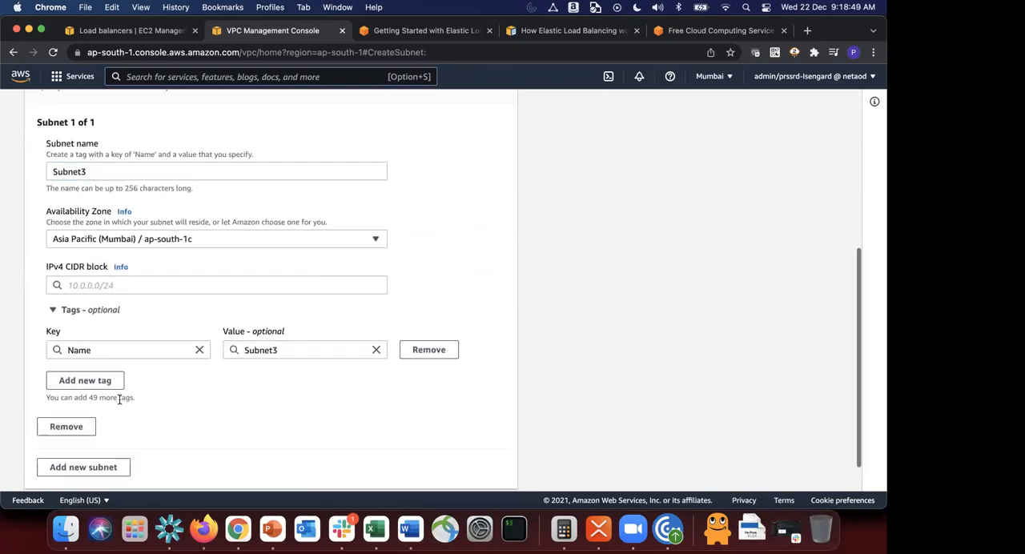
{"action": "left_click", "coordinate": [106, 285]}
{"action": "key", "text": "super+Tab"}
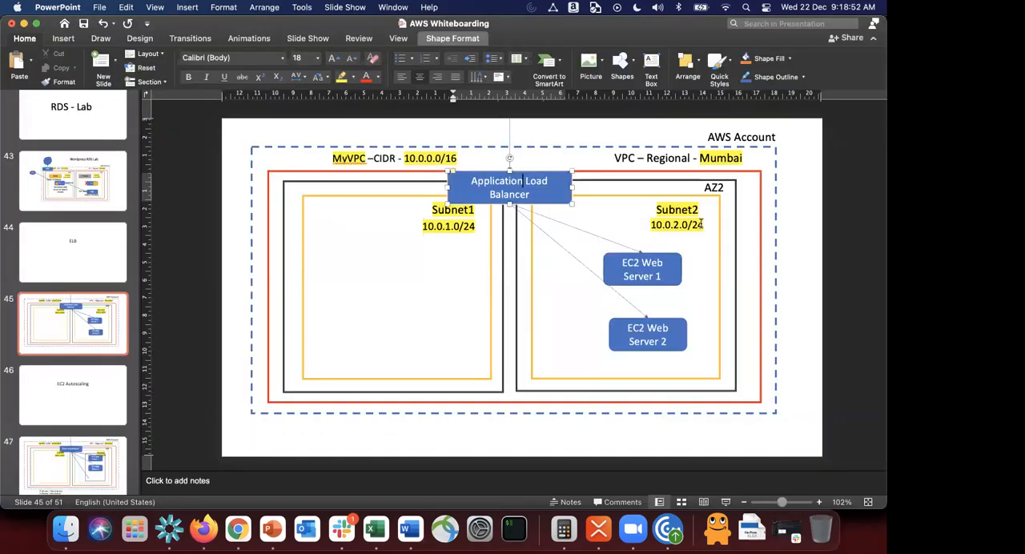
{"action": "key", "text": "super+Tab"}
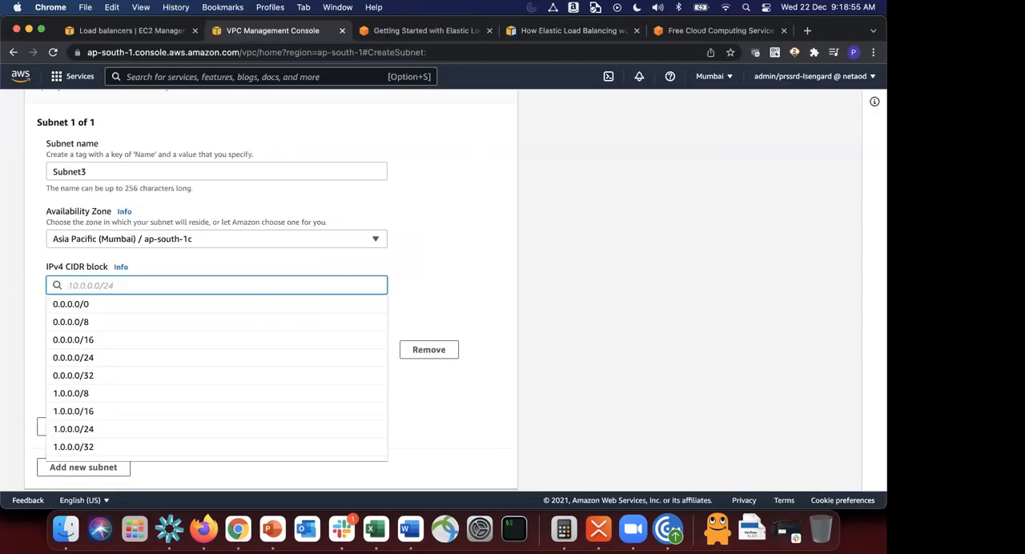
{"action": "type", "text": "10.0.3.0/24"}
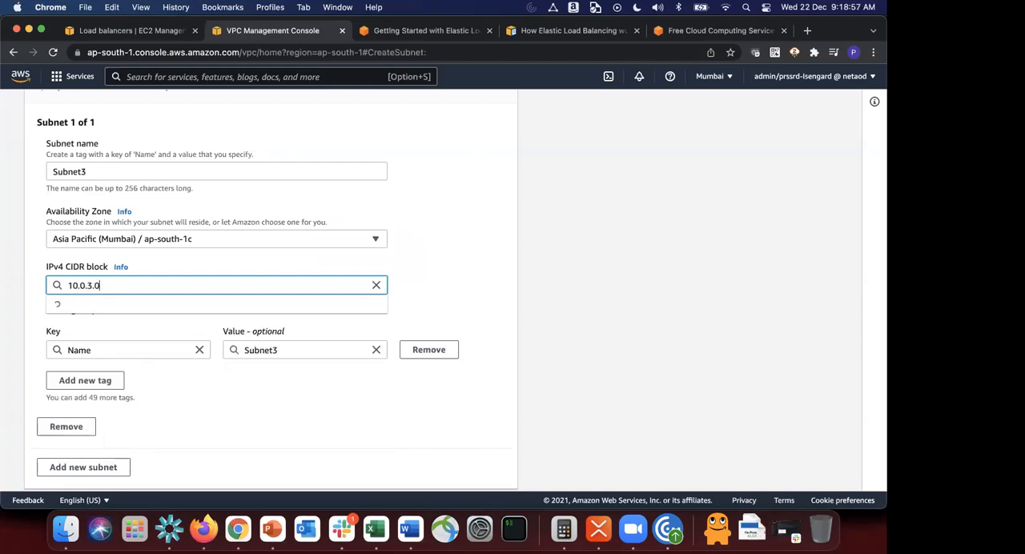
{"action": "left_click", "coordinate": [460, 291]}
Step: Create the subnet, then clear the subnet ID filter and enlarge the list to show all subnets
{"action": "scroll", "coordinate": [460, 291], "scroll_direction": "down", "scroll_amount": 1}
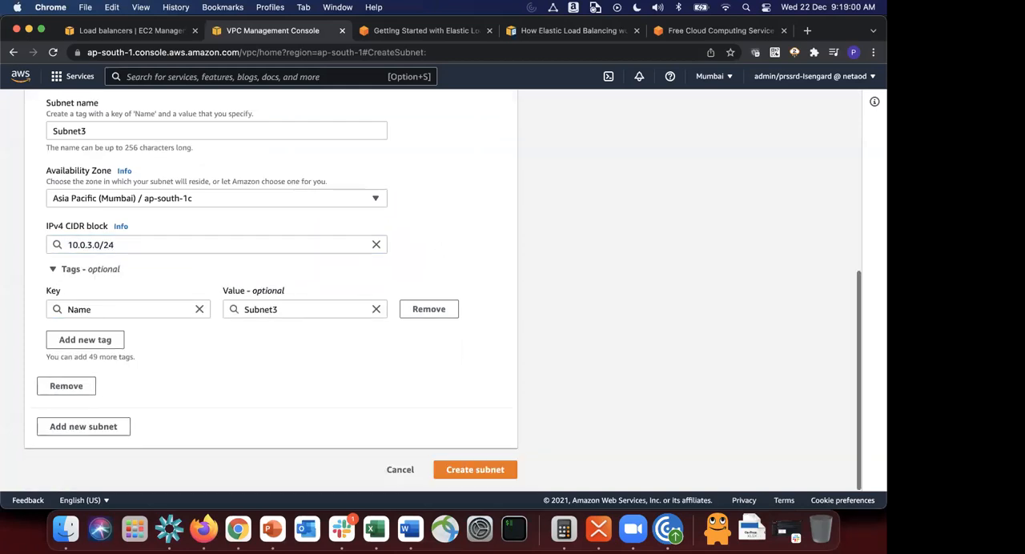
{"action": "left_click", "coordinate": [477, 467]}
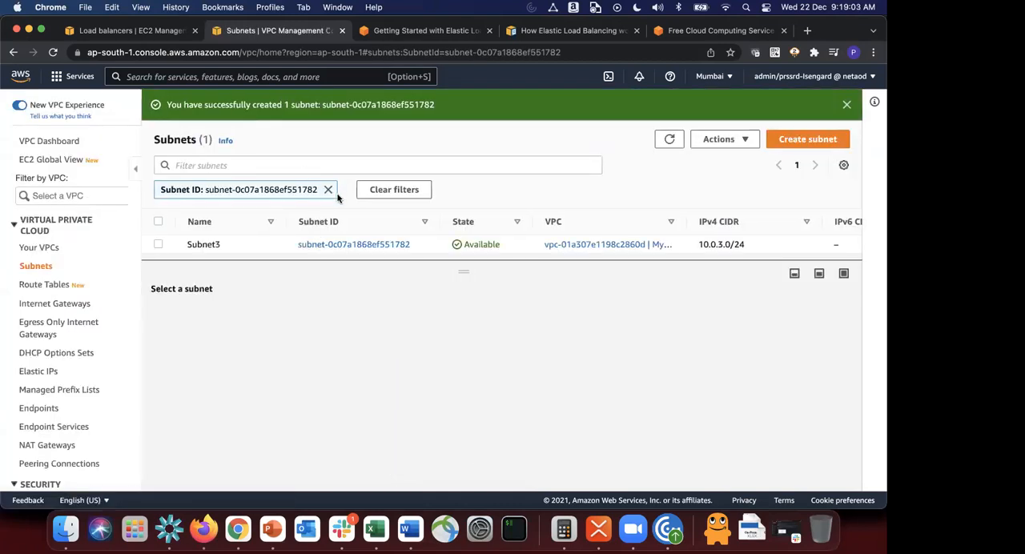
{"action": "left_click", "coordinate": [328, 190]}
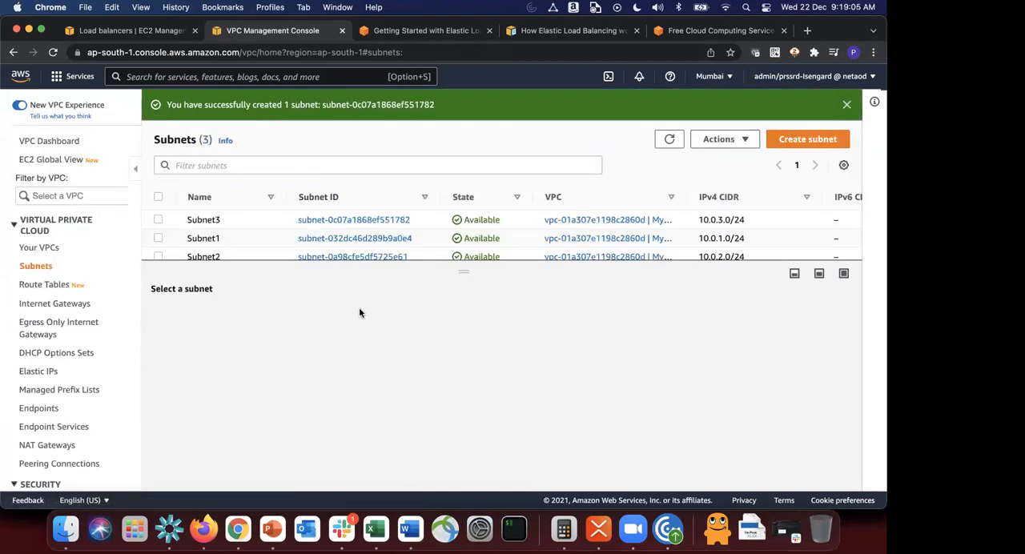
{"action": "left_click_drag", "start_coordinate": [459, 275], "coordinate": [624, 287]}
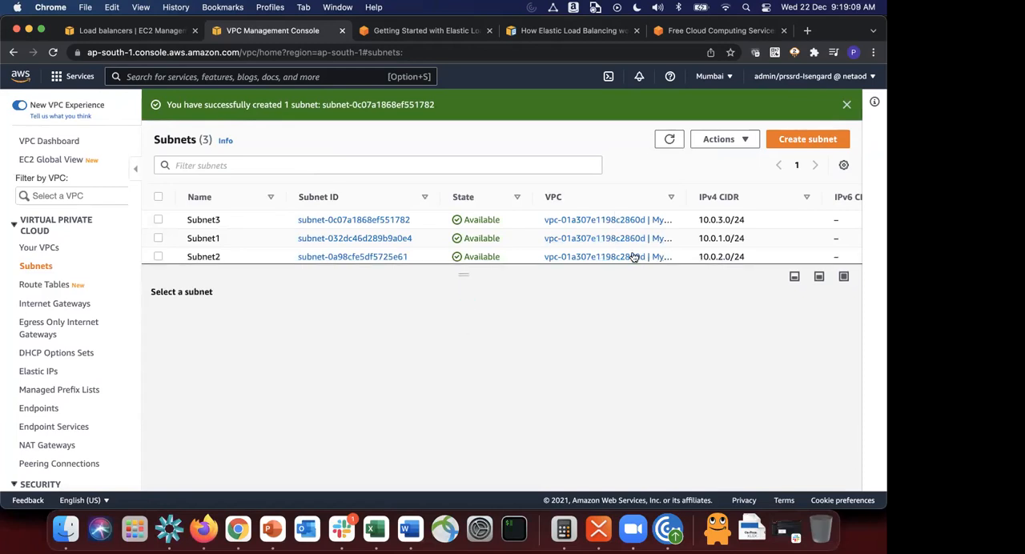
Step: Return to the load balancer creation form and refresh its list of VPCs
{"action": "left_click", "coordinate": [144, 29]}
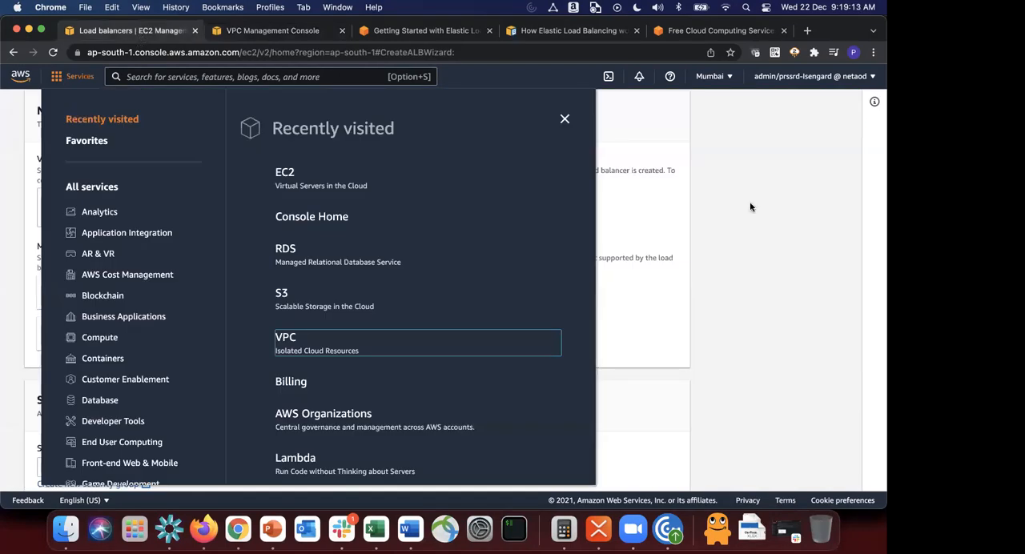
{"action": "left_click", "coordinate": [764, 224]}
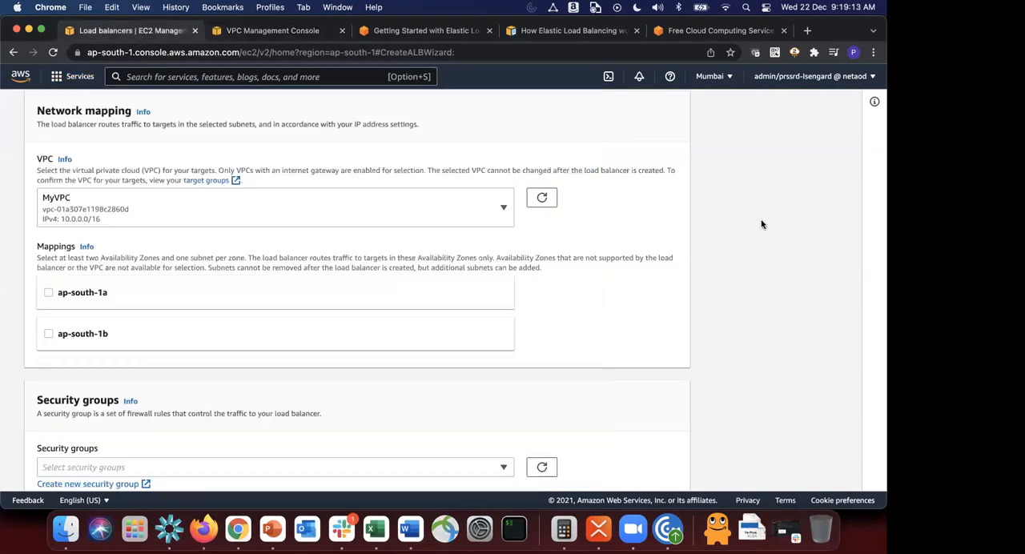
{"action": "left_click", "coordinate": [536, 197]}
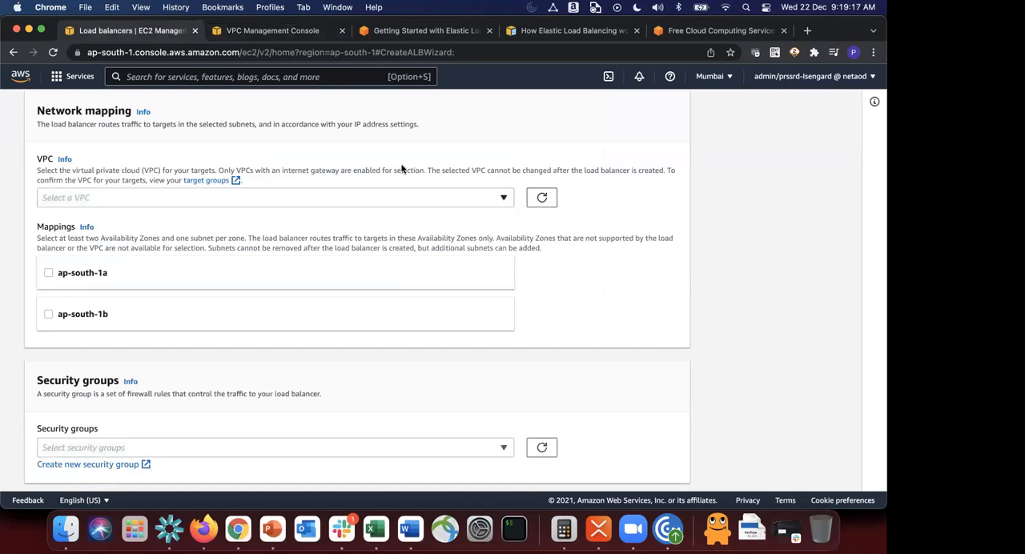
Step: Select MyVPC for the load balancer and enable the ap-south-1a, ap-south-1b and ap-south-1c Availability Zone mappings
{"action": "left_click", "coordinate": [194, 201]}
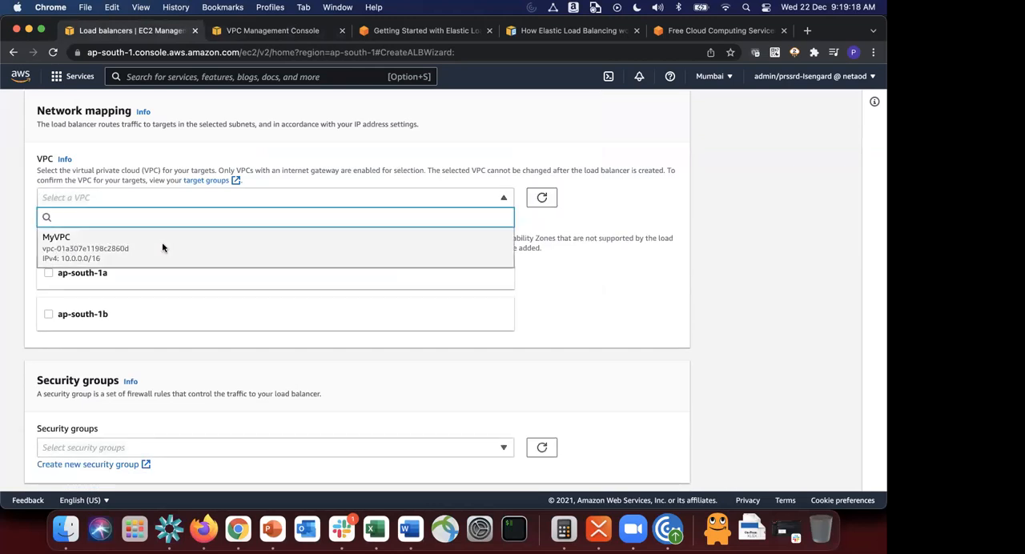
{"action": "left_click", "coordinate": [162, 243]}
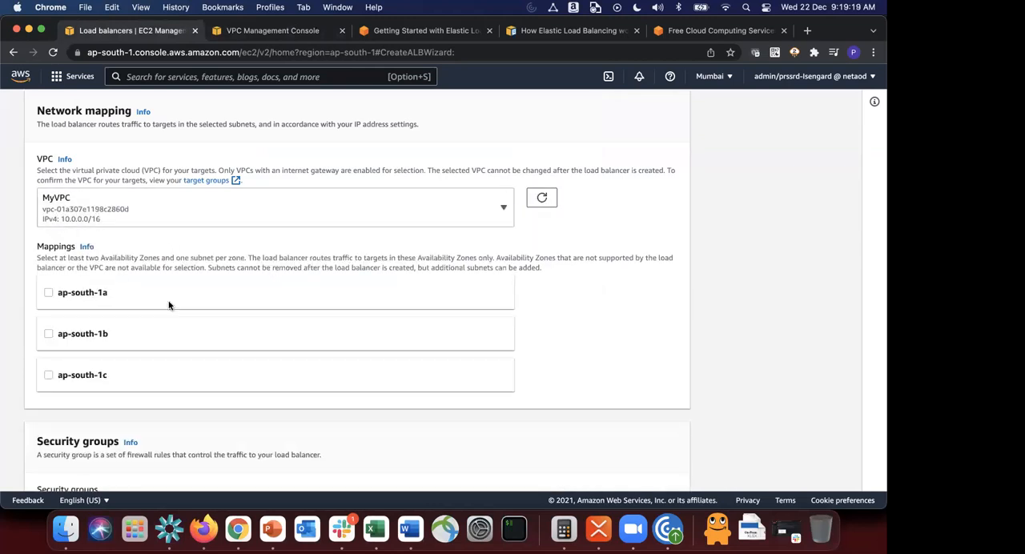
{"action": "left_click", "coordinate": [80, 375]}
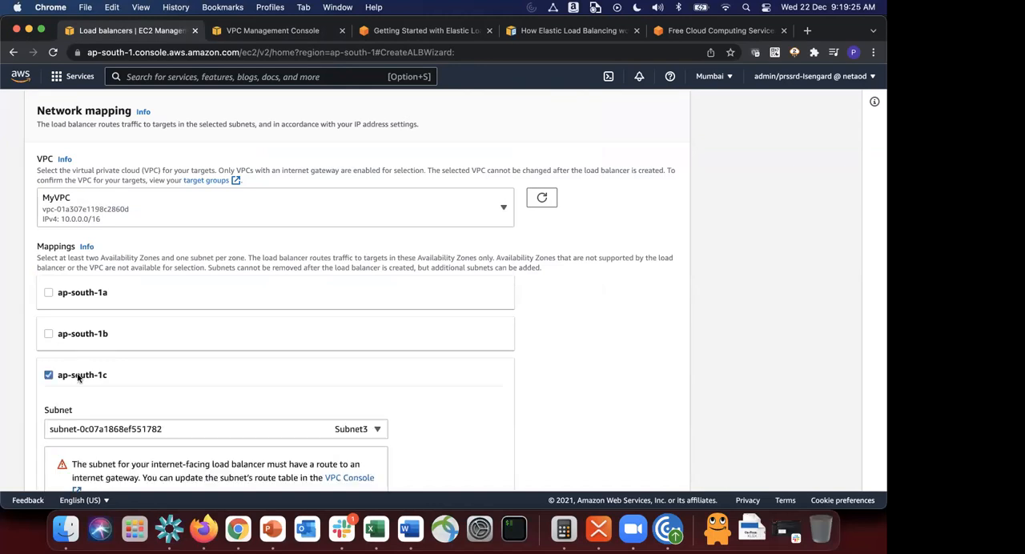
{"action": "scroll", "coordinate": [78, 377], "scroll_direction": "down", "scroll_amount": 1}
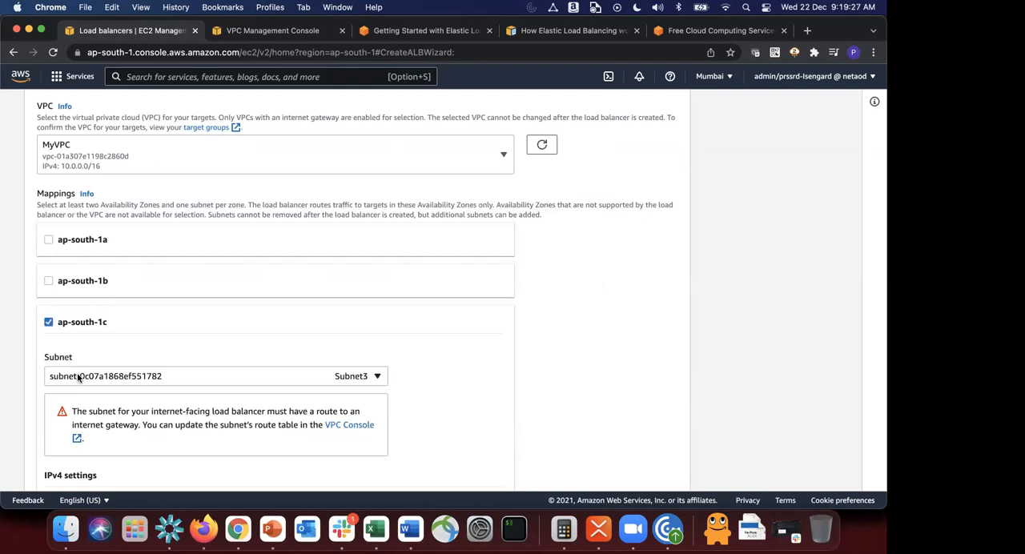
{"action": "left_click", "coordinate": [49, 240]}
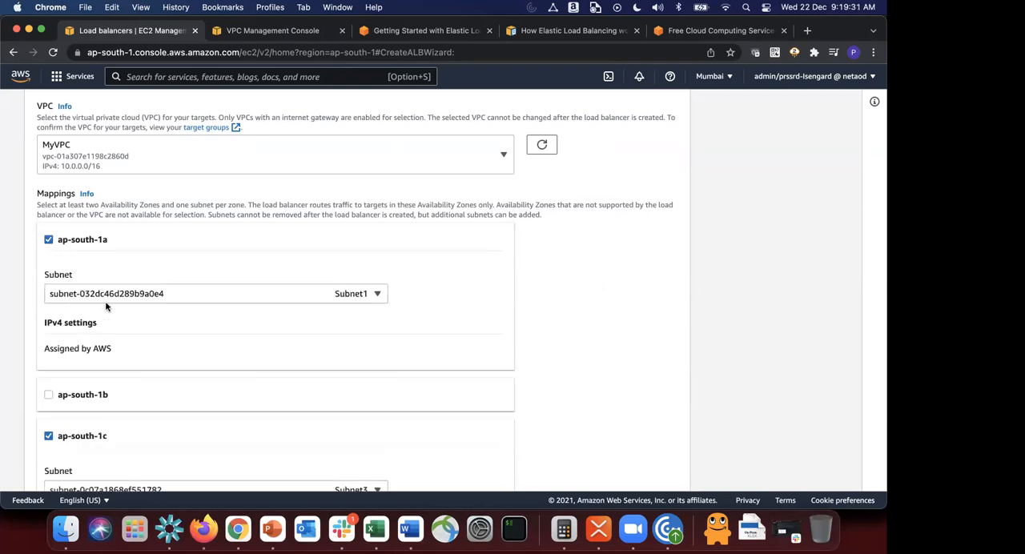
{"action": "left_click", "coordinate": [48, 395]}
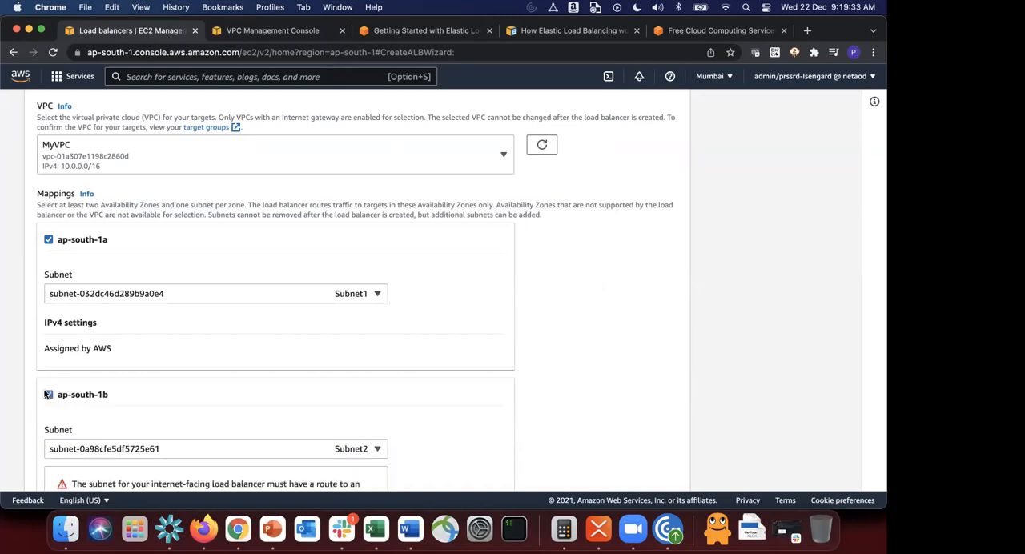
Step: Review the subnet mappings, their internet gateway route warnings and the load balancer's scheme setting
{"action": "scroll", "coordinate": [270, 390], "scroll_direction": "down", "scroll_amount": 3}
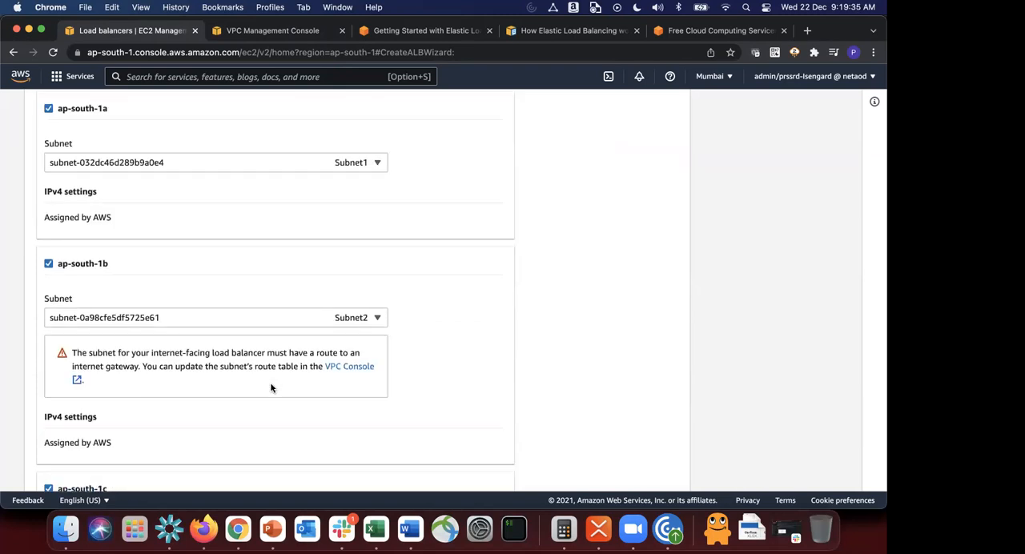
{"action": "scroll", "coordinate": [271, 388], "scroll_direction": "down", "scroll_amount": 2}
{"action": "scroll", "coordinate": [271, 389], "scroll_direction": "down", "scroll_amount": 5}
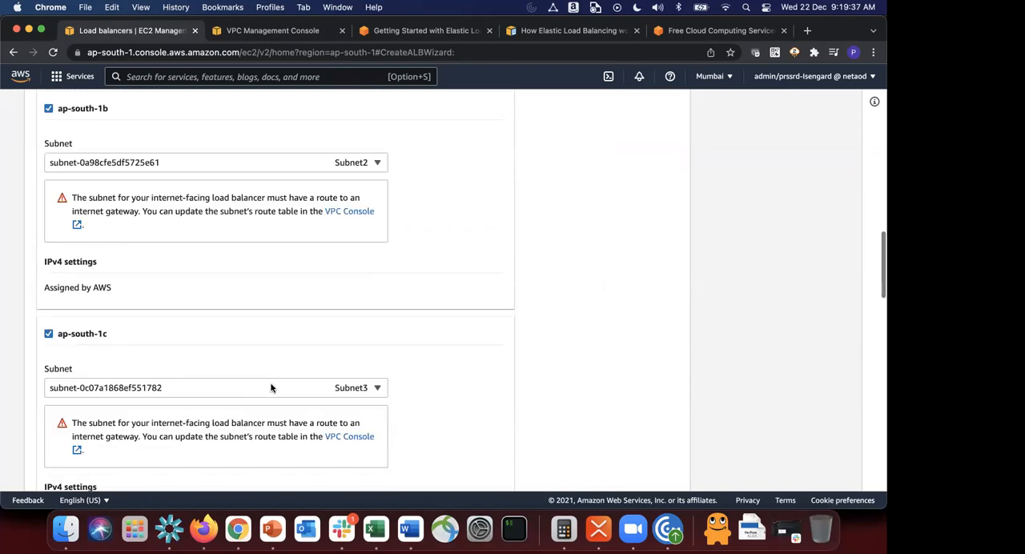
{"action": "scroll", "coordinate": [271, 388], "scroll_direction": "up", "scroll_amount": 5}
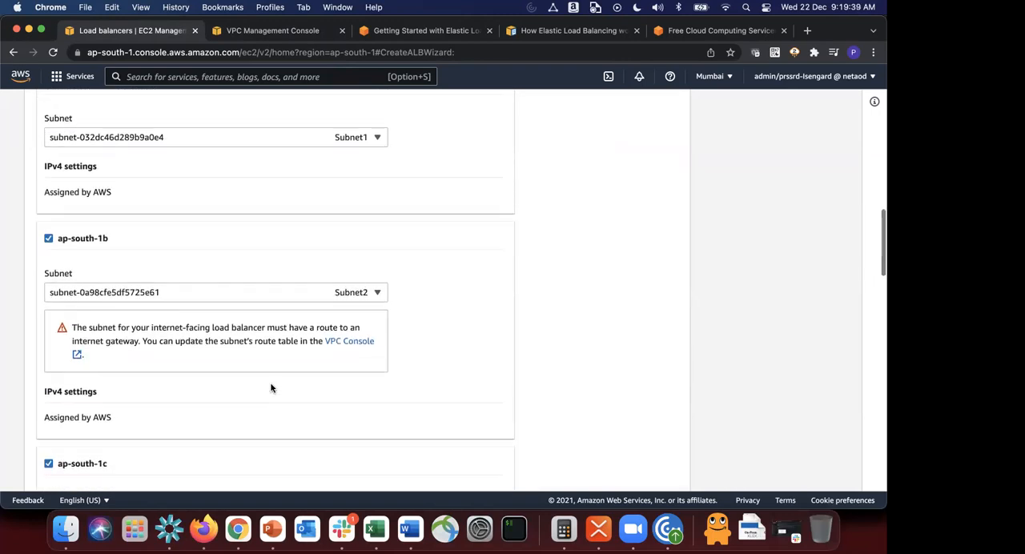
{"action": "scroll", "coordinate": [185, 315], "scroll_direction": "up", "scroll_amount": 10}
{"action": "scroll", "coordinate": [185, 314], "scroll_direction": "up", "scroll_amount": 3}
{"action": "scroll", "coordinate": [186, 314], "scroll_direction": "down", "scroll_amount": 4}
{"action": "scroll", "coordinate": [185, 314], "scroll_direction": "up", "scroll_amount": 1}
{"action": "scroll", "coordinate": [185, 315], "scroll_direction": "down", "scroll_amount": 3}
{"action": "scroll", "coordinate": [185, 314], "scroll_direction": "down", "scroll_amount": 1}
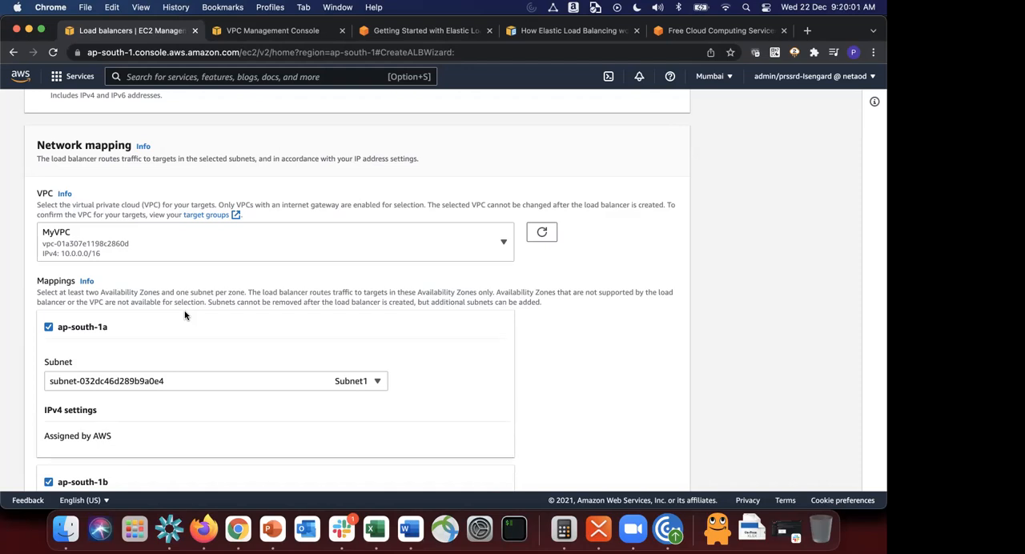
{"action": "scroll", "coordinate": [185, 315], "scroll_direction": "up", "scroll_amount": 4}
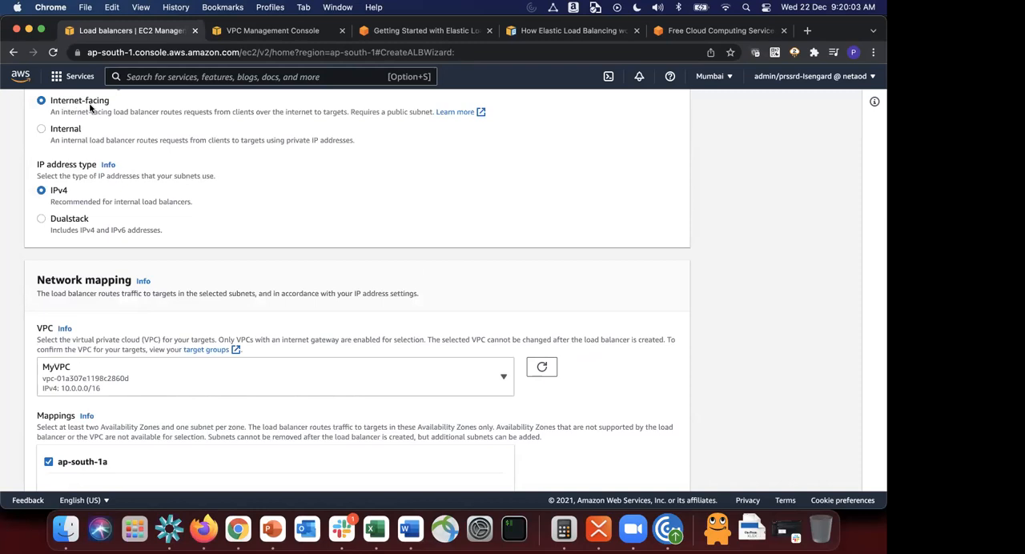
{"action": "scroll", "coordinate": [130, 272], "scroll_direction": "down", "scroll_amount": 3}
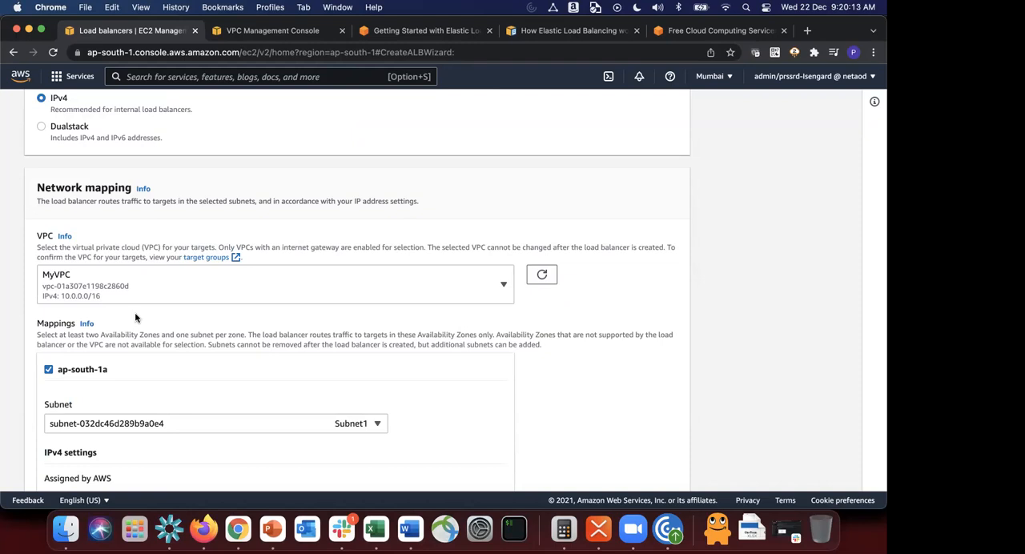
{"action": "scroll", "coordinate": [133, 333], "scroll_direction": "down", "scroll_amount": 3}
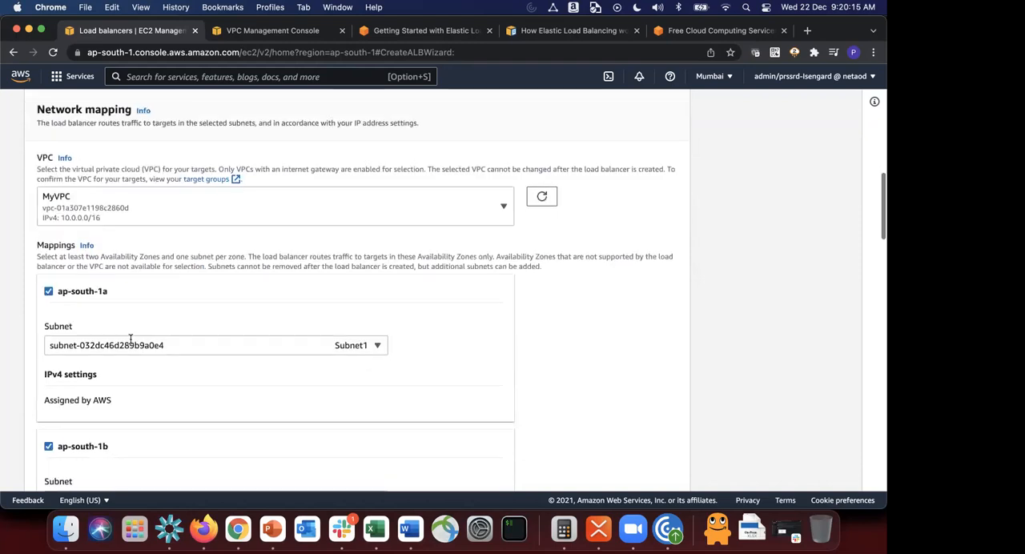
{"action": "scroll", "coordinate": [314, 295], "scroll_direction": "down", "scroll_amount": 4}
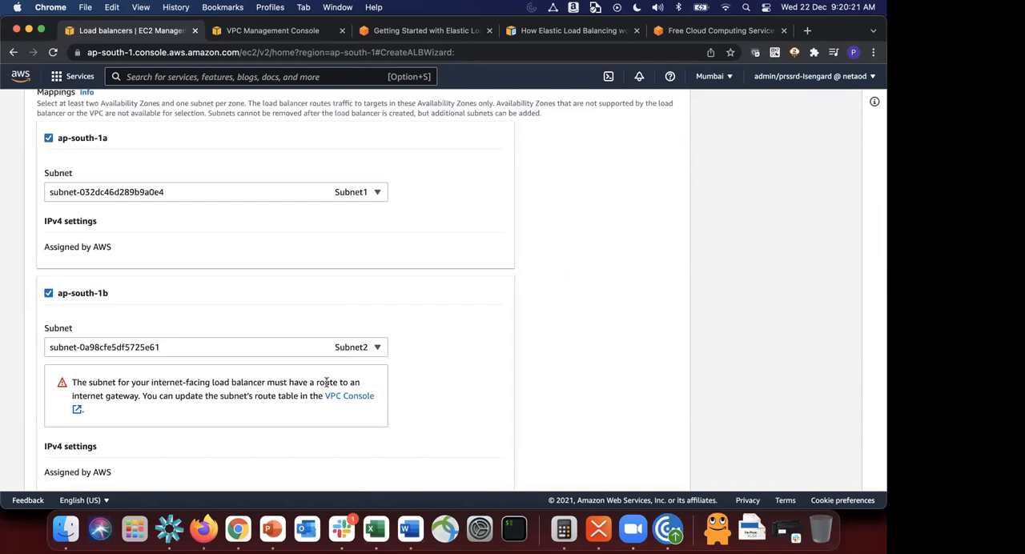
{"action": "left_click_drag", "start_coordinate": [143, 396], "coordinate": [254, 412]}
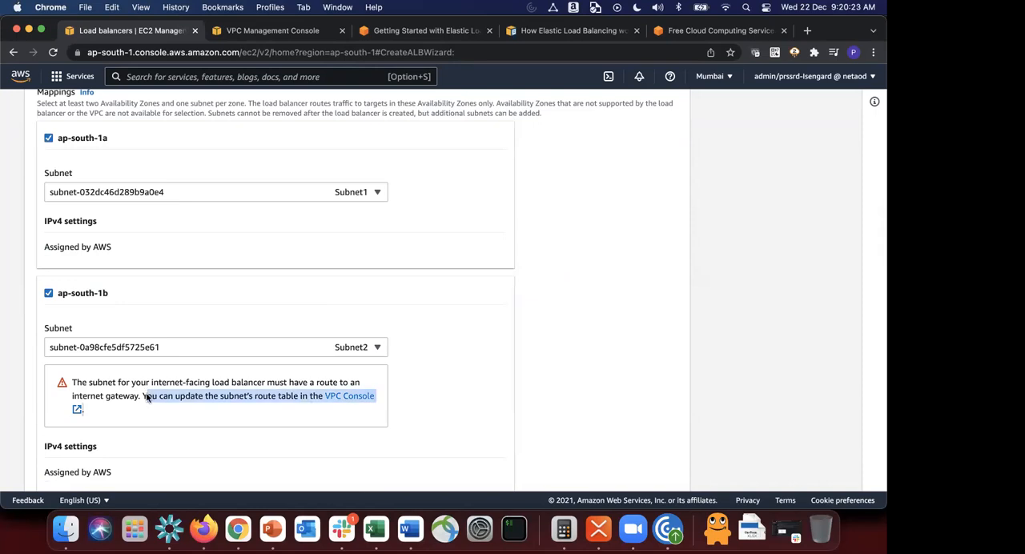
{"action": "left_click", "coordinate": [234, 411]}
{"action": "scroll", "coordinate": [235, 411], "scroll_direction": "up", "scroll_amount": 3}
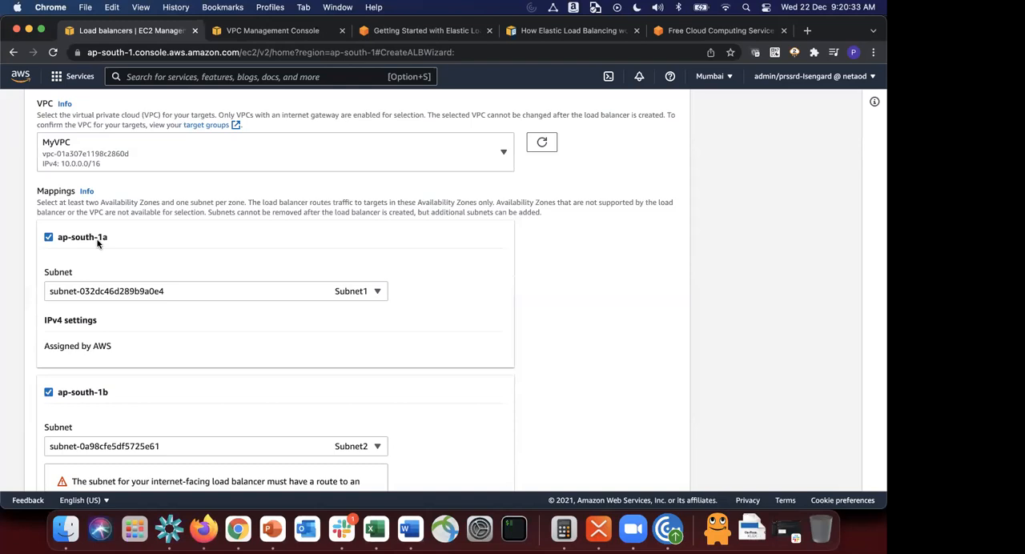
Step: Switch to the VPC console's subnet list and check Subnet1's Availability Zone in its details
{"action": "left_click", "coordinate": [257, 36]}
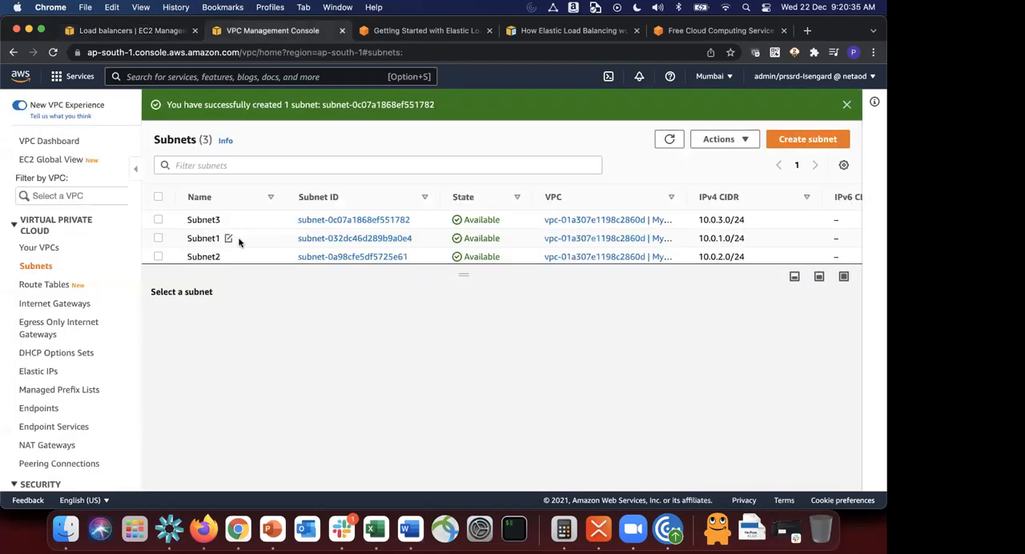
{"action": "left_click", "coordinate": [239, 241]}
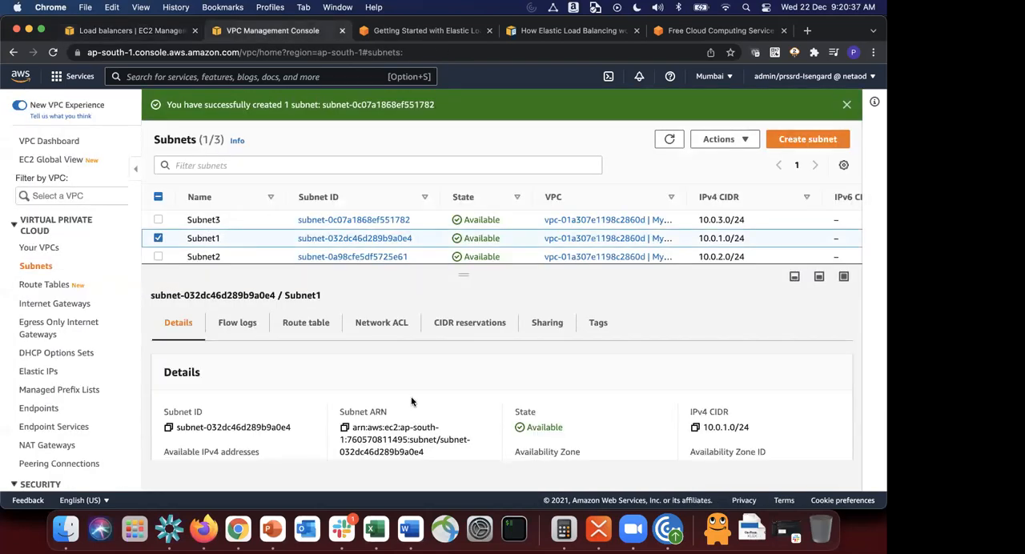
{"action": "scroll", "coordinate": [572, 424], "scroll_direction": "down", "scroll_amount": 2}
{"action": "scroll", "coordinate": [572, 424], "scroll_direction": "down", "scroll_amount": 1}
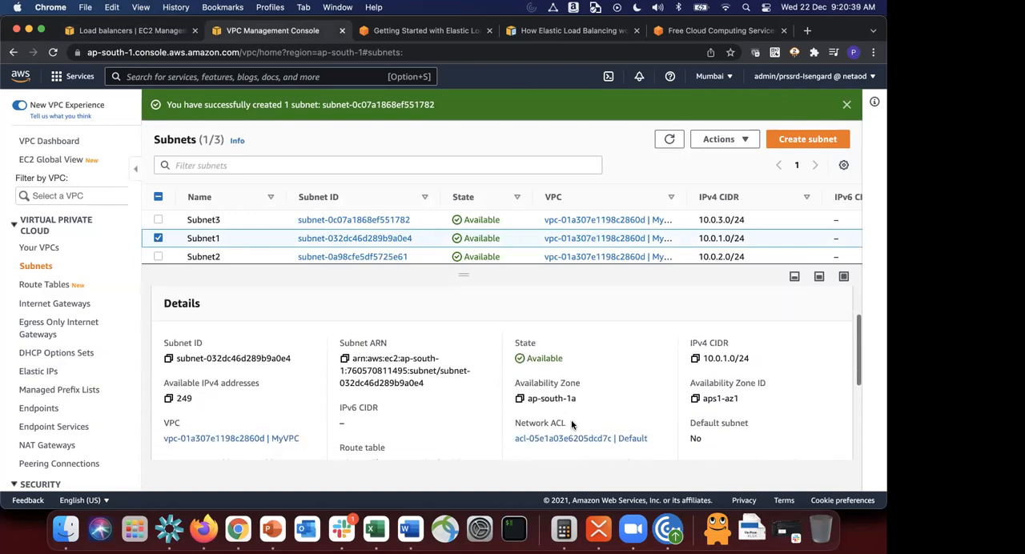
{"action": "triple_click", "coordinate": [533, 395]}
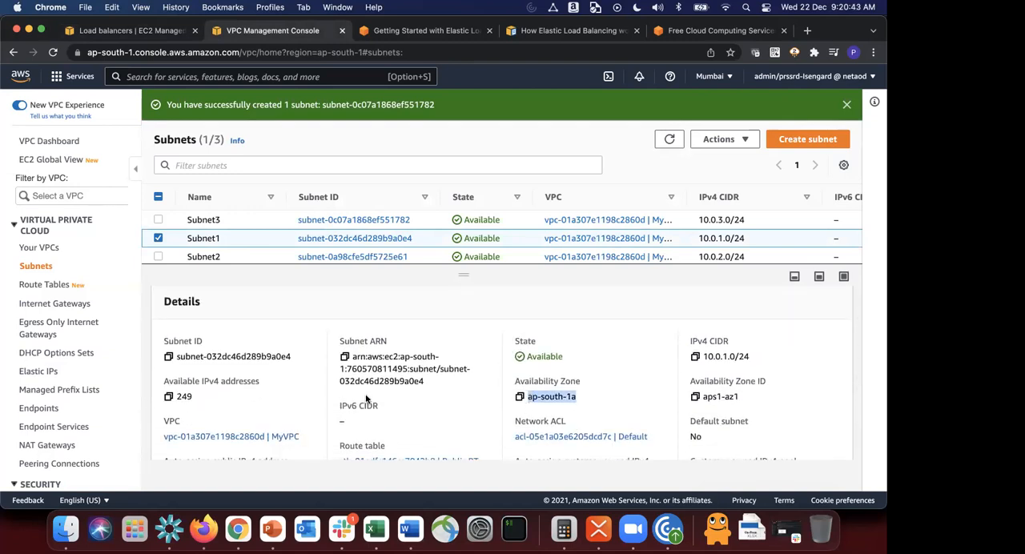
Step: Compare the route tables of Subnet1, Subnet3 and Subnet2, examining the target of each default route
{"action": "scroll", "coordinate": [368, 400], "scroll_direction": "up", "scroll_amount": 3}
{"action": "left_click", "coordinate": [306, 323]}
{"action": "scroll", "coordinate": [336, 408], "scroll_direction": "down", "scroll_amount": 2}
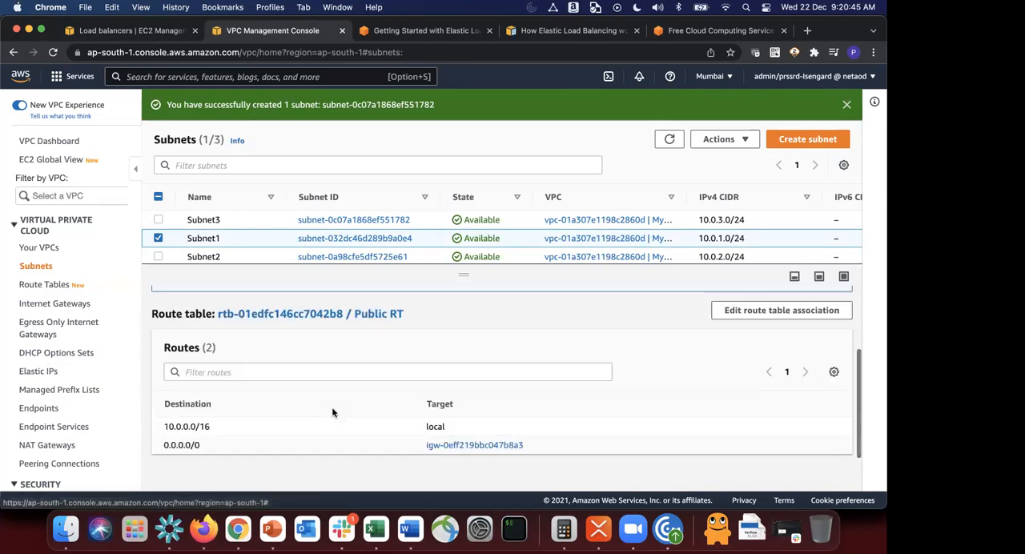
{"action": "left_click", "coordinate": [251, 224]}
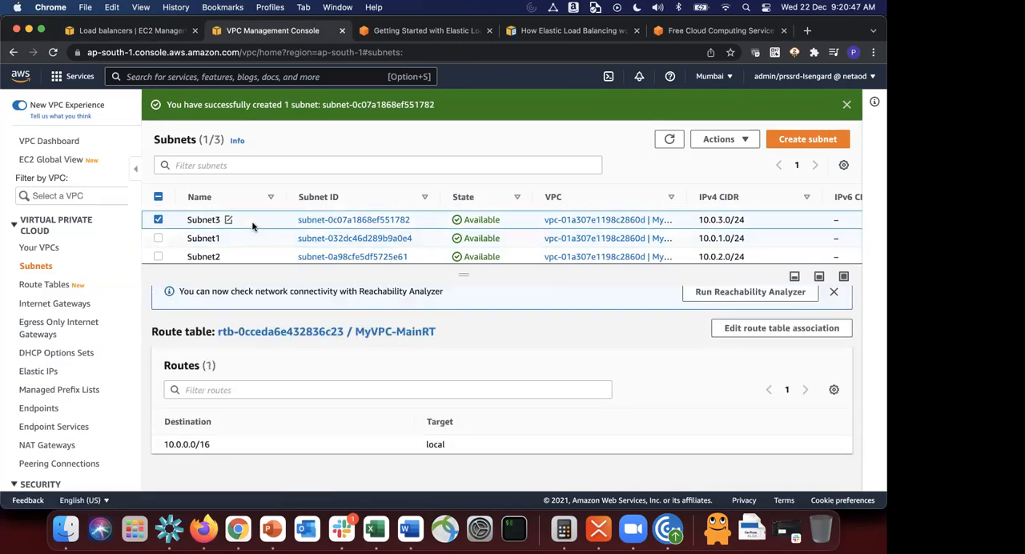
{"action": "left_click", "coordinate": [260, 257]}
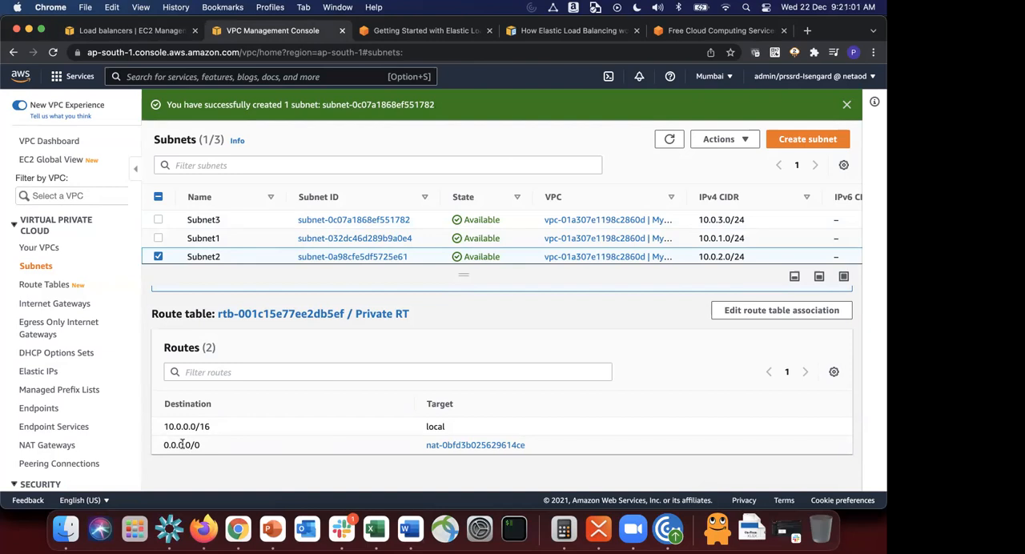
Step: Return to the load balancer form, check its security group choices and open the creation form for a new security group
{"action": "left_click", "coordinate": [124, 32]}
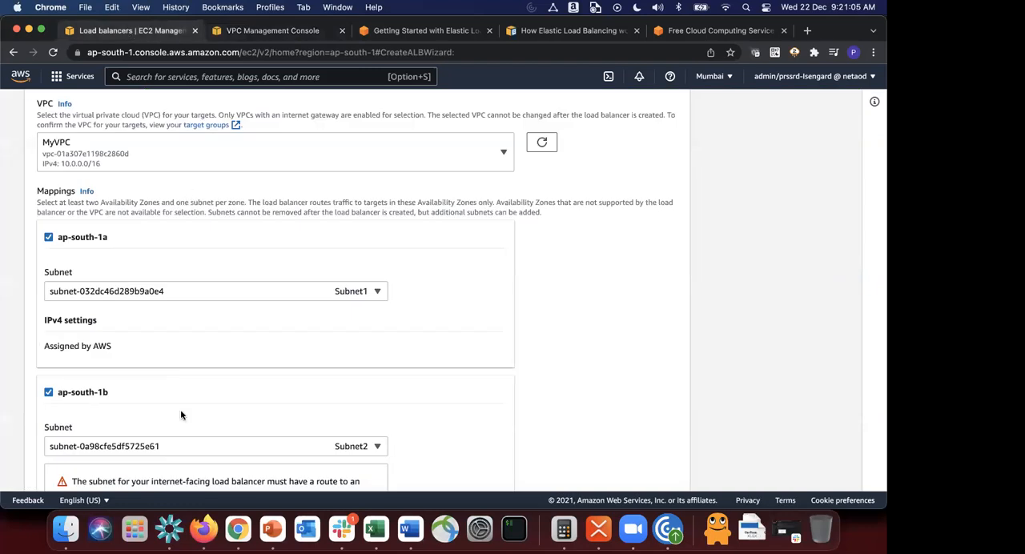
{"action": "scroll", "coordinate": [181, 409], "scroll_direction": "down", "scroll_amount": 5}
{"action": "scroll", "coordinate": [181, 415], "scroll_direction": "down", "scroll_amount": 5}
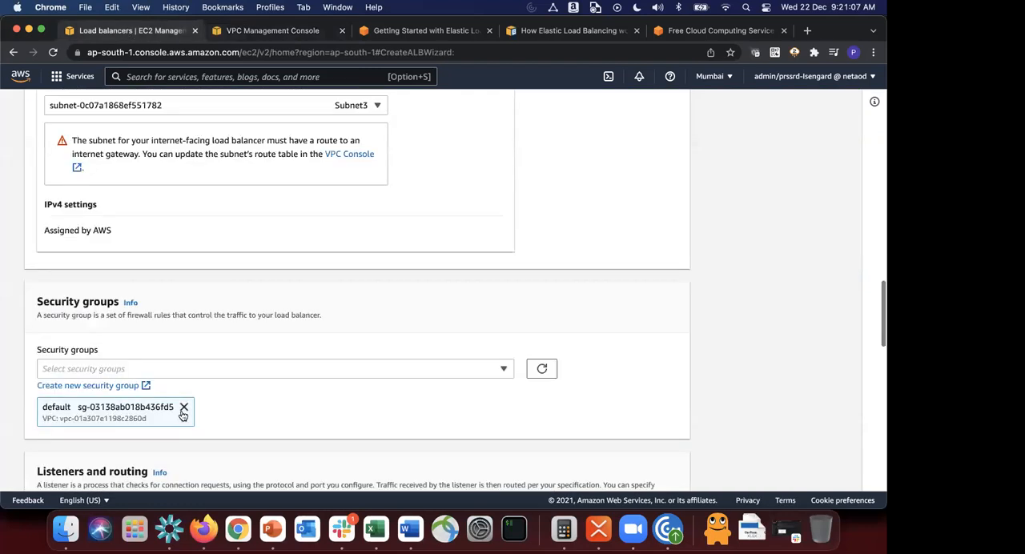
{"action": "scroll", "coordinate": [181, 415], "scroll_direction": "down", "scroll_amount": 2}
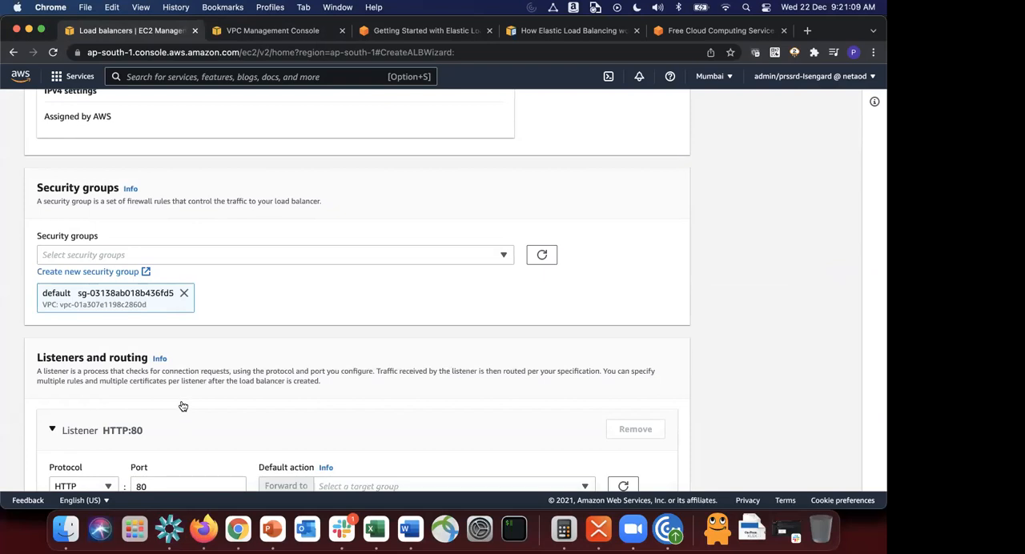
{"action": "left_click", "coordinate": [281, 255]}
{"action": "left_click", "coordinate": [281, 255]}
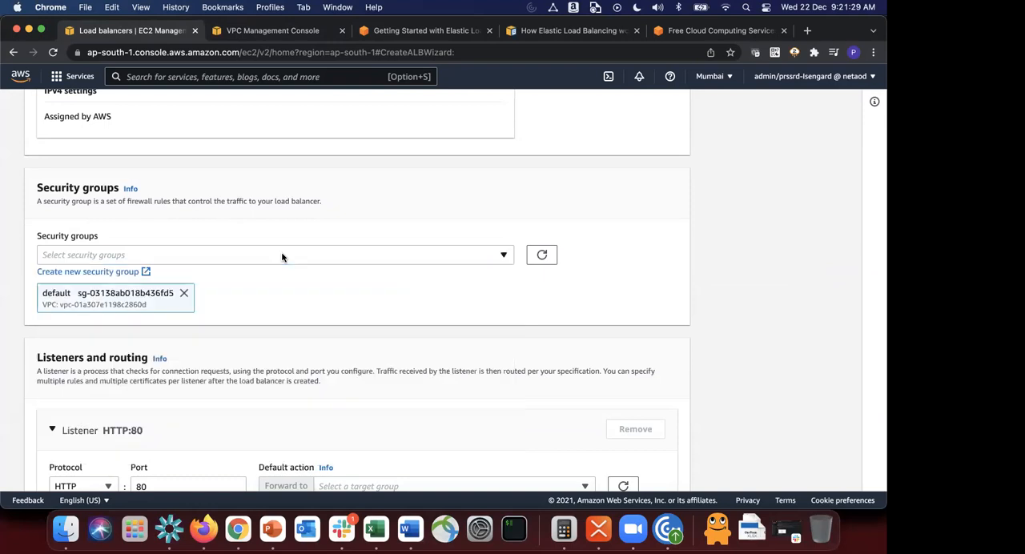
{"action": "left_click", "coordinate": [102, 274]}
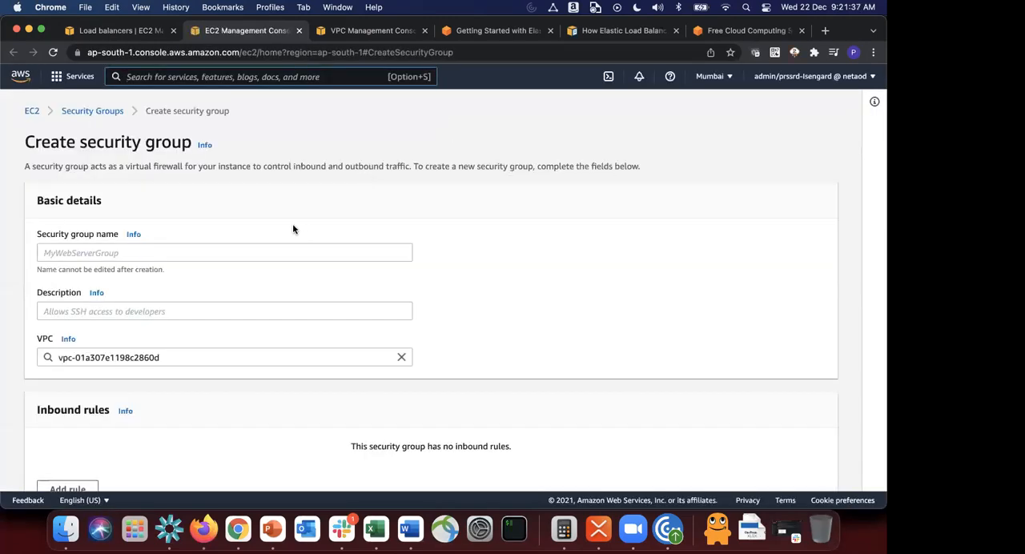
Step: Name the new security group myalb-sg and give it the description My ALB SG
{"action": "left_click", "coordinate": [232, 253]}
{"action": "type", "text": "myalb-sh"}
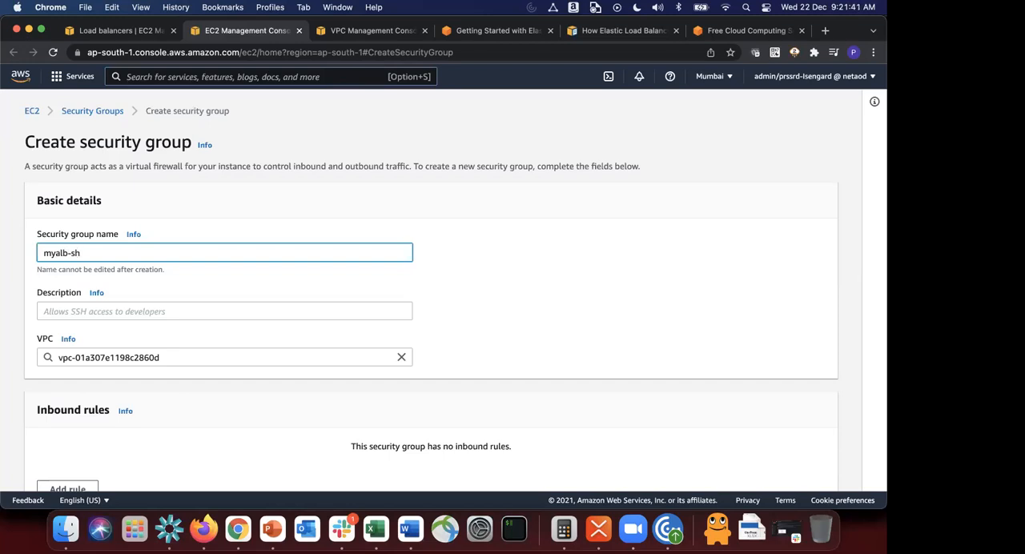
{"action": "key", "text": "Tab"}
{"action": "key", "text": "Tab"}
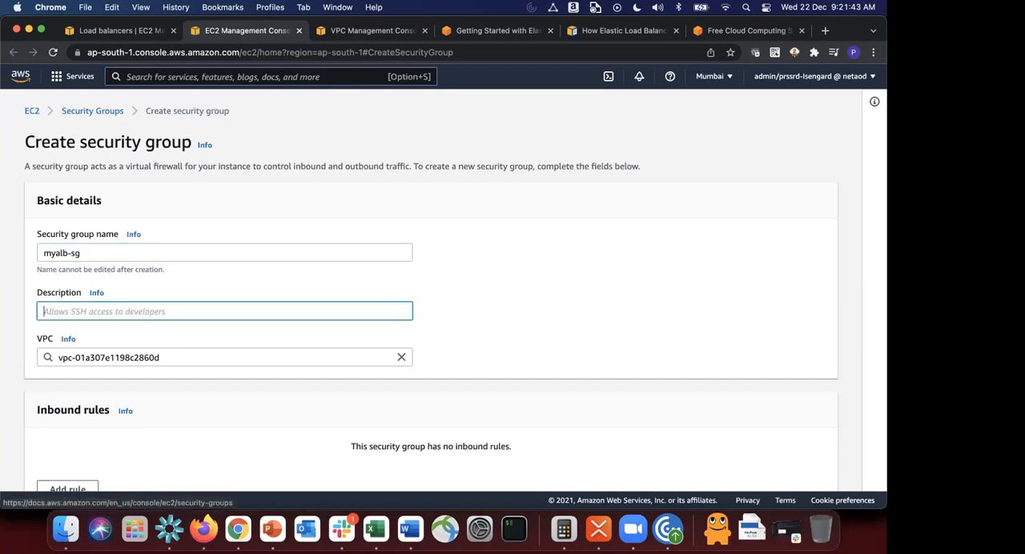
{"action": "type", "text": "My ALB SG"}
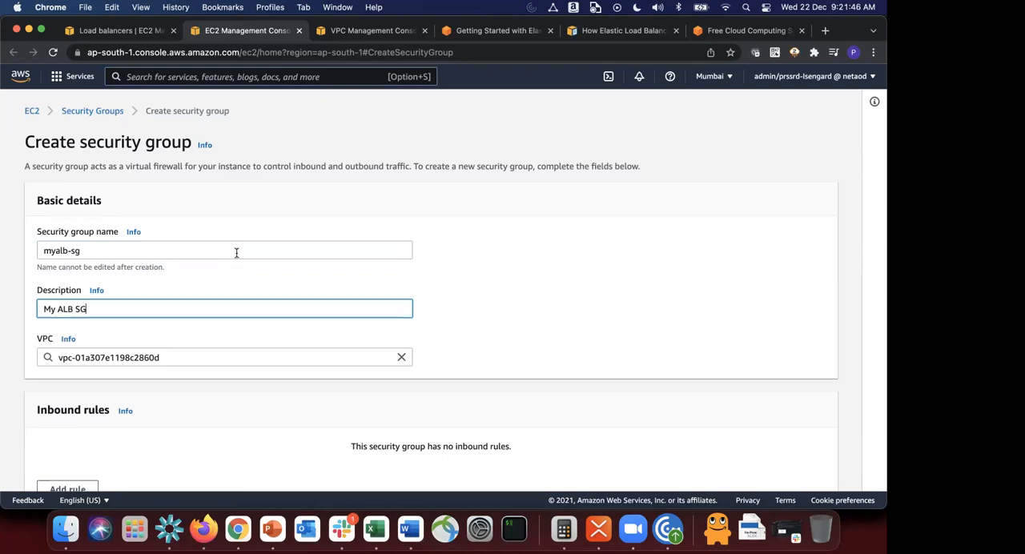
Step: Add an inbound rule to the new security group allowing HTTP traffic from 0.0.0.0/0
{"action": "scroll", "coordinate": [236, 254], "scroll_direction": "down", "scroll_amount": 5}
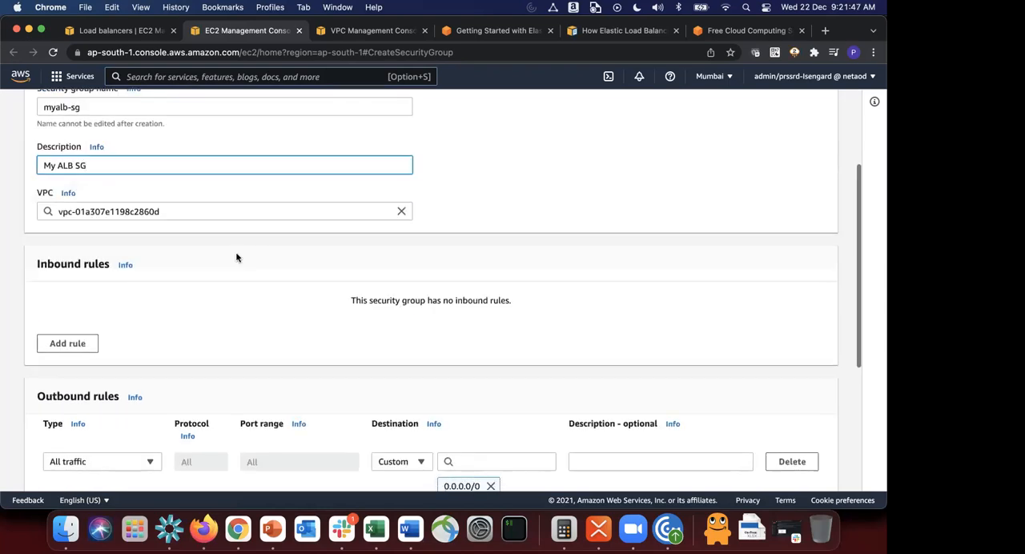
{"action": "left_click", "coordinate": [68, 284]}
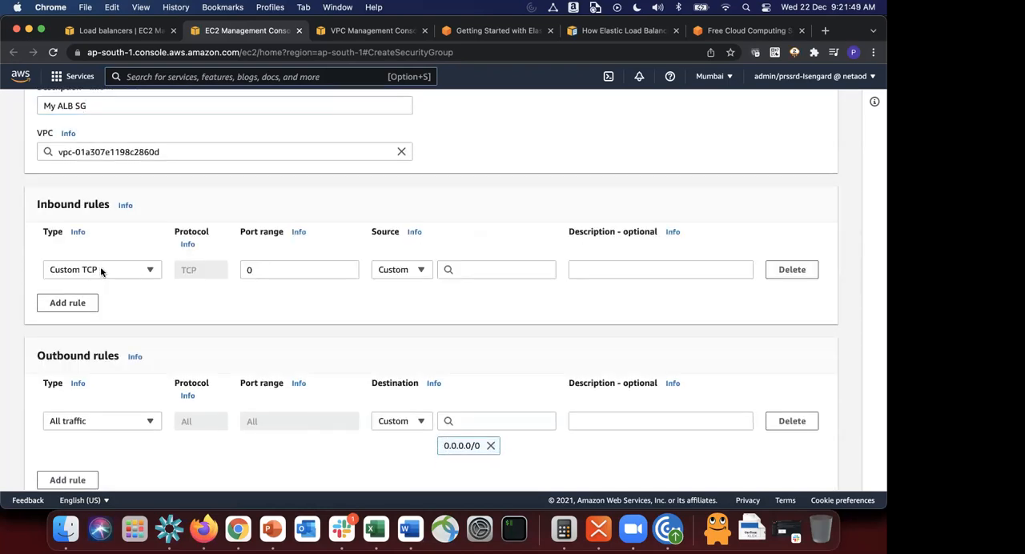
{"action": "left_click", "coordinate": [129, 271]}
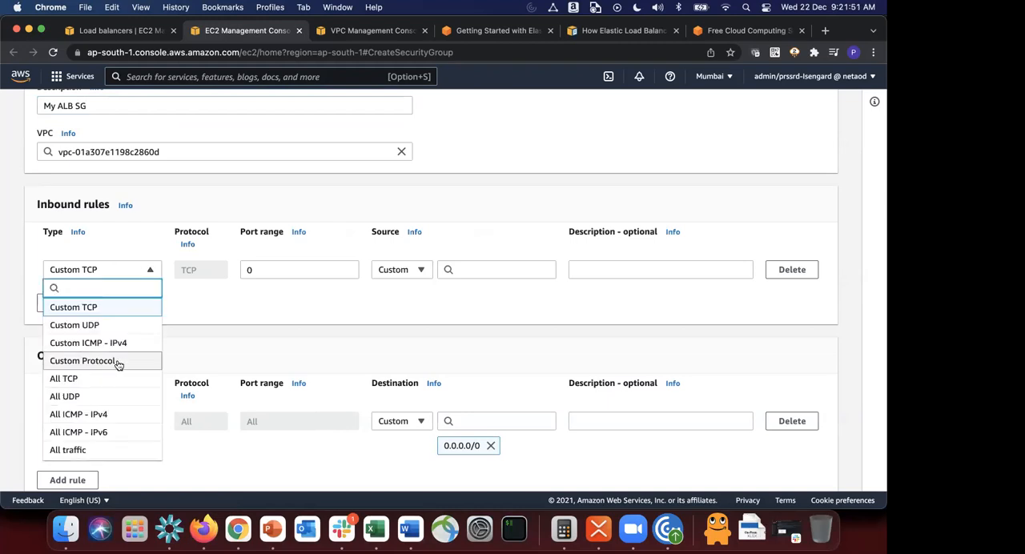
{"action": "scroll", "coordinate": [119, 362], "scroll_direction": "down", "scroll_amount": 4}
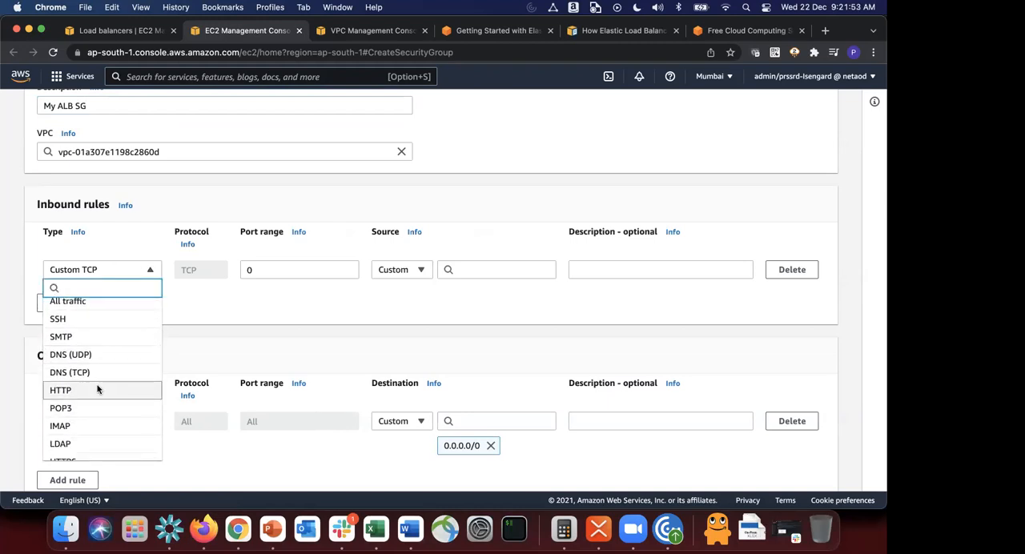
{"action": "left_click", "coordinate": [99, 390]}
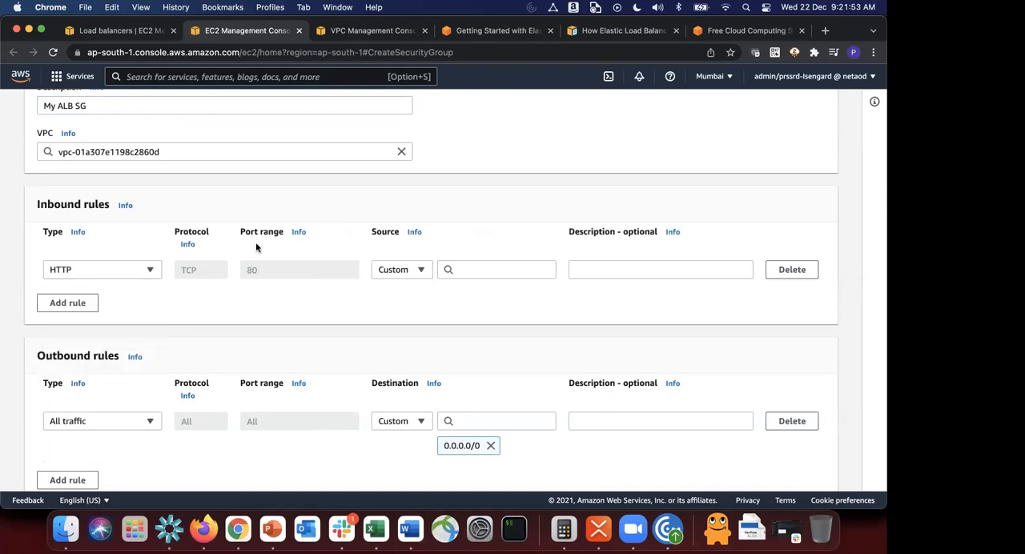
{"action": "left_click", "coordinate": [501, 270]}
{"action": "left_click", "coordinate": [486, 315]}
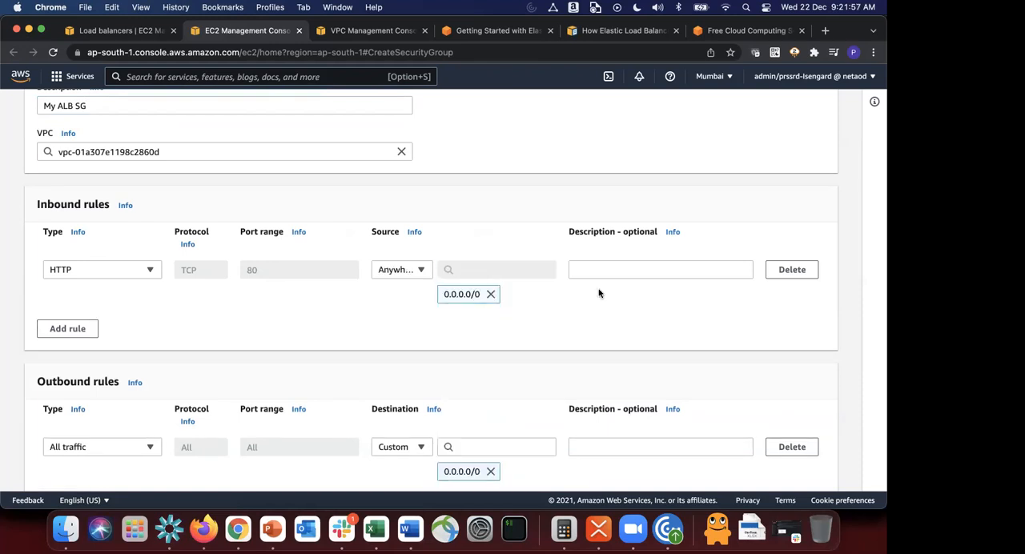
Step: Add a second inbound rule allowing HTTPS from 0.0.0.0/0 and create the security group
{"action": "scroll", "coordinate": [584, 295], "scroll_direction": "down", "scroll_amount": 2}
{"action": "scroll", "coordinate": [583, 293], "scroll_direction": "down", "scroll_amount": 5}
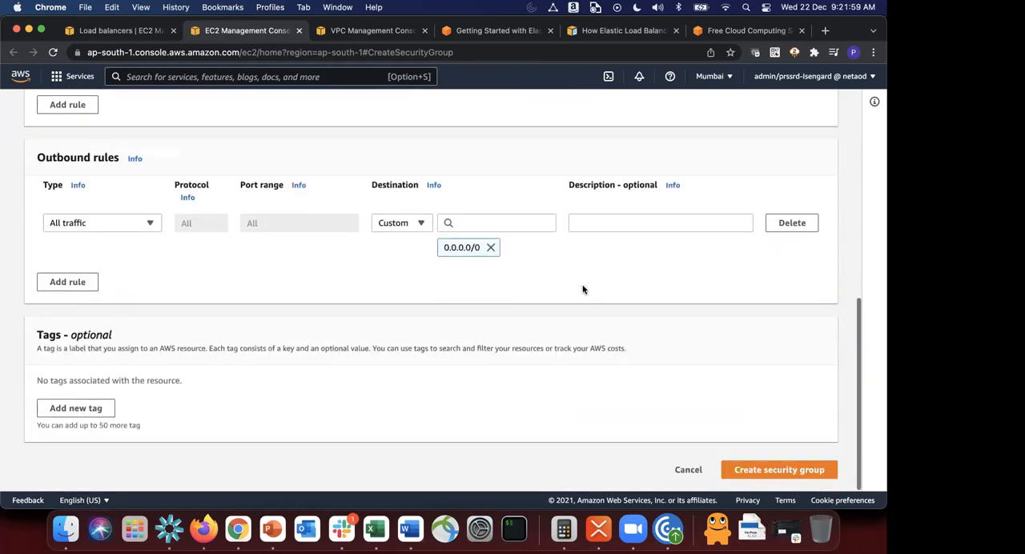
{"action": "scroll", "coordinate": [11, 267], "scroll_direction": "up", "scroll_amount": 6}
{"action": "left_click", "coordinate": [70, 306]}
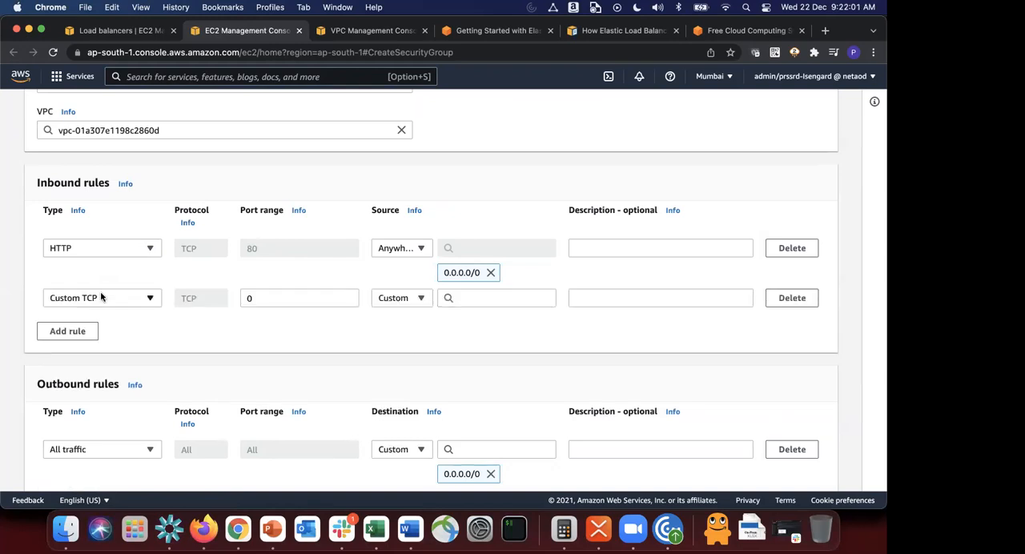
{"action": "left_click", "coordinate": [103, 297]}
{"action": "scroll", "coordinate": [94, 250], "scroll_direction": "down", "scroll_amount": 4}
{"action": "scroll", "coordinate": [90, 241], "scroll_direction": "down", "scroll_amount": 3}
{"action": "scroll", "coordinate": [87, 229], "scroll_direction": "up", "scroll_amount": 1}
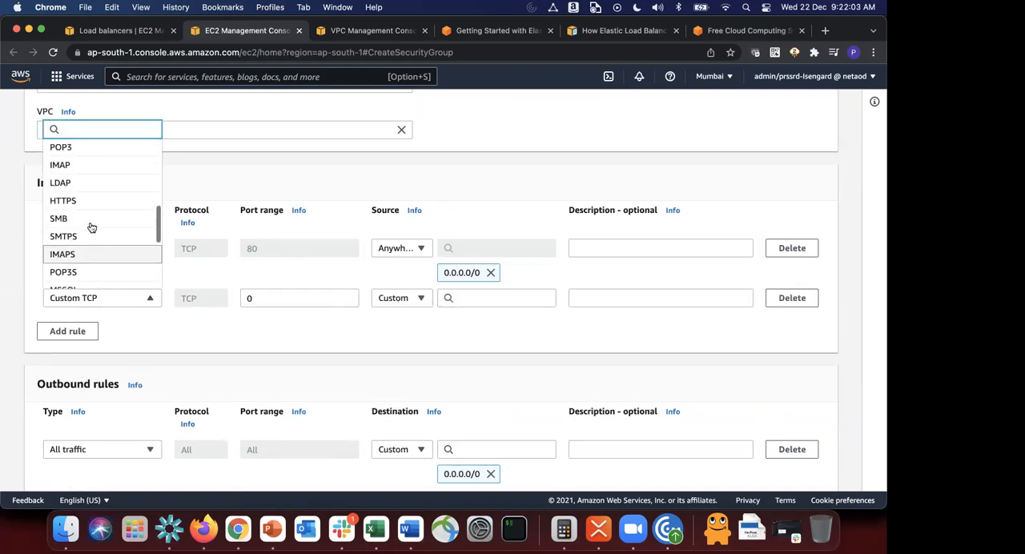
{"action": "left_click", "coordinate": [87, 206]}
{"action": "left_click", "coordinate": [495, 300]}
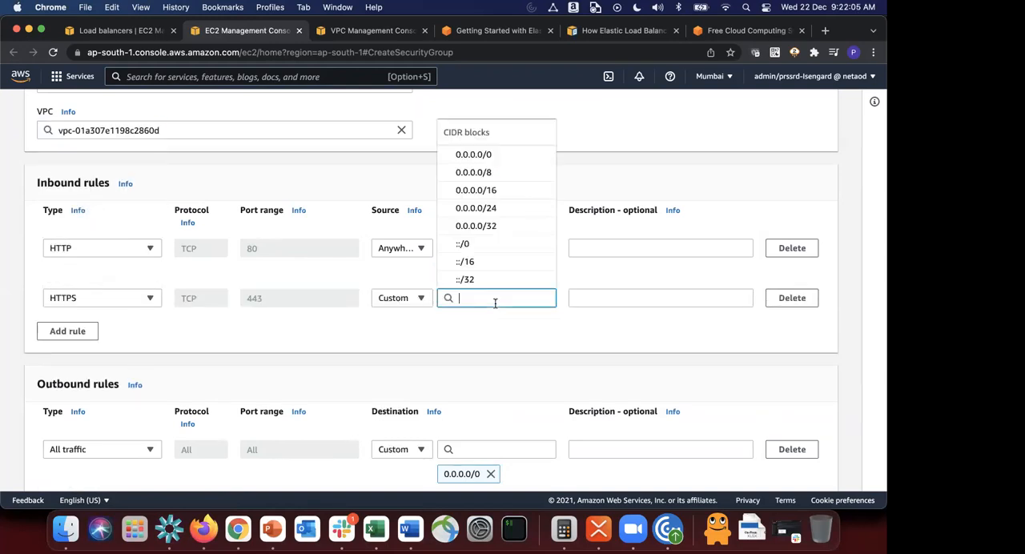
{"action": "left_click", "coordinate": [497, 154]}
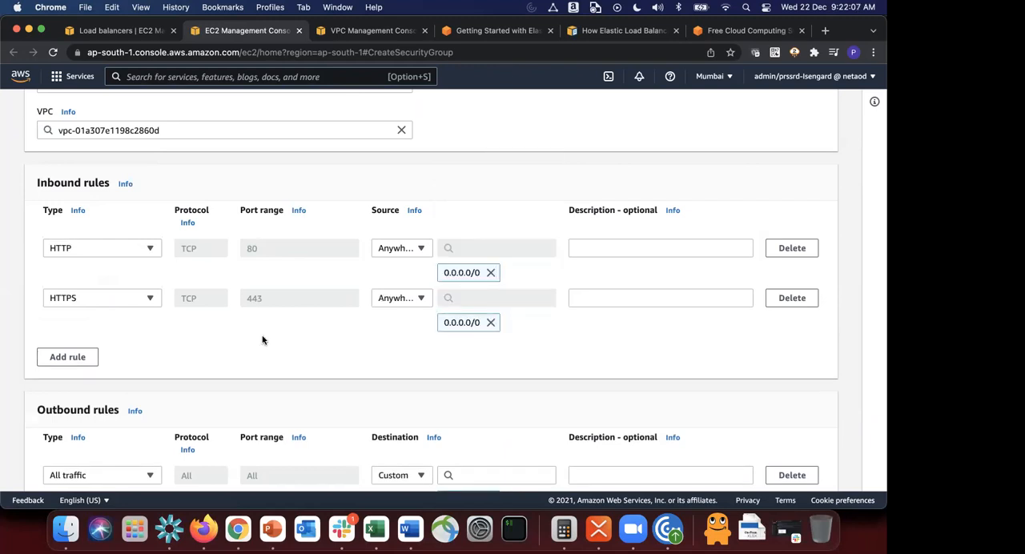
{"action": "scroll", "coordinate": [275, 348], "scroll_direction": "down", "scroll_amount": 5}
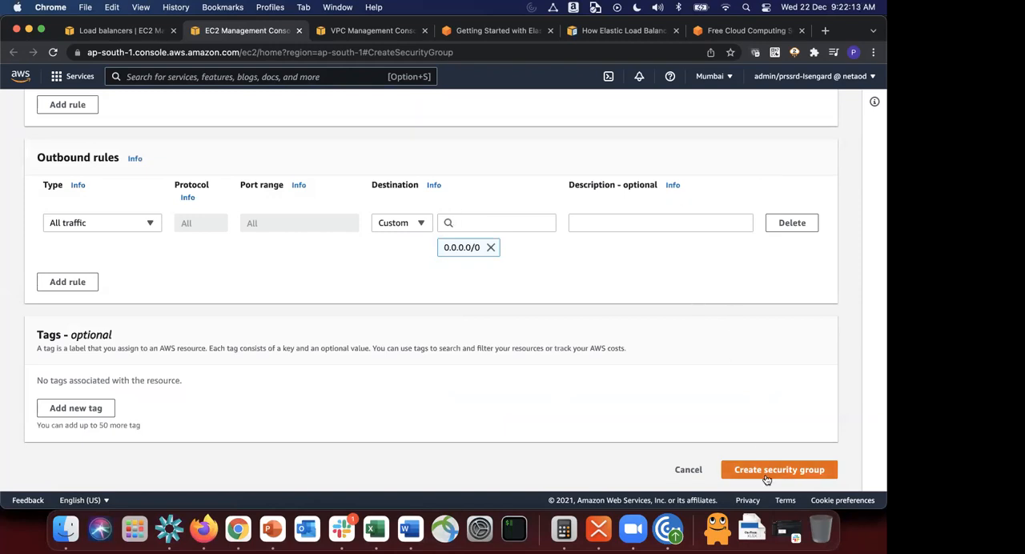
{"action": "left_click", "coordinate": [820, 468]}
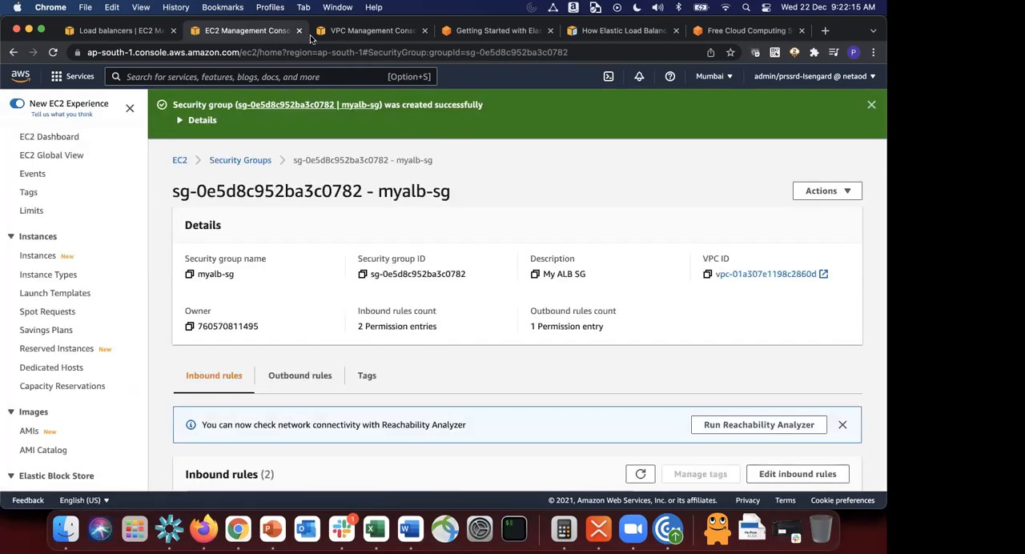
Step: Return to the load balancer form, refresh the security group choices, attach myalb-sg and remove the default group
{"action": "left_click", "coordinate": [115, 34]}
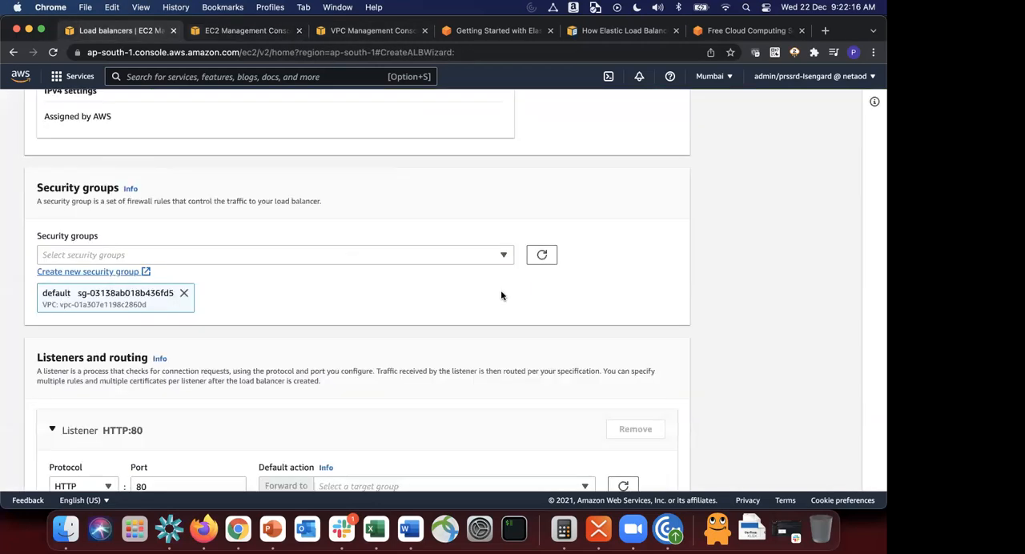
{"action": "left_click", "coordinate": [553, 255]}
{"action": "left_click", "coordinate": [403, 250]}
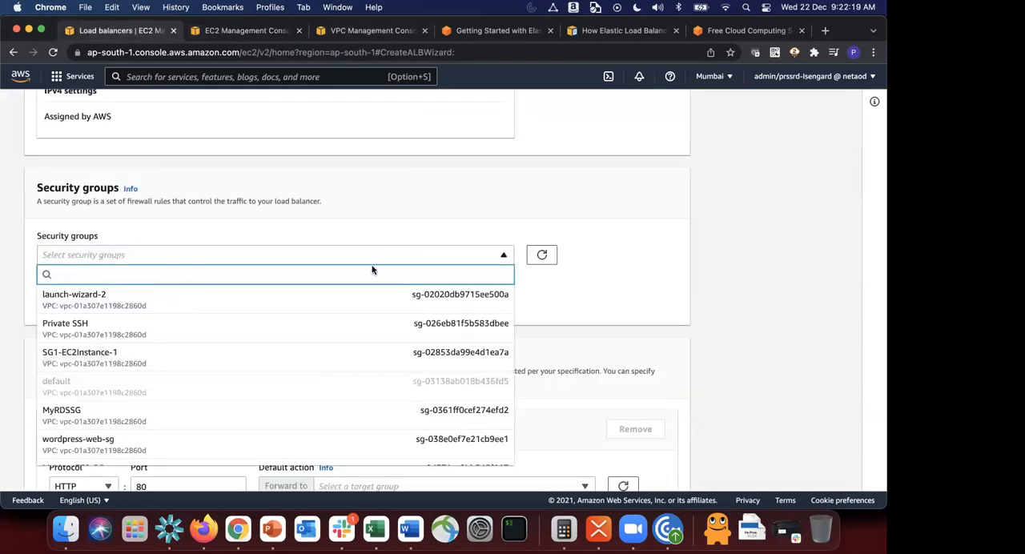
{"action": "scroll", "coordinate": [311, 412], "scroll_direction": "down", "scroll_amount": 8}
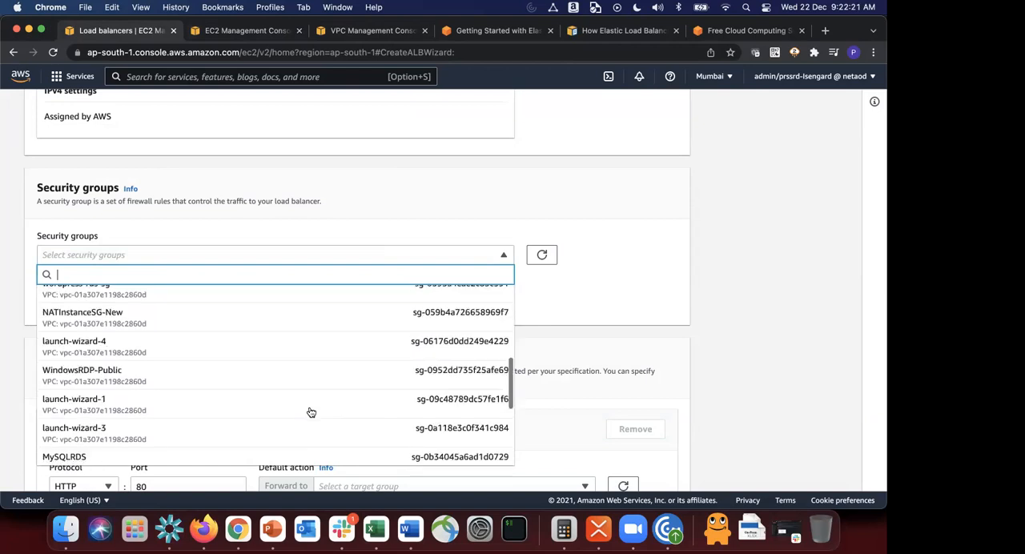
{"action": "scroll", "coordinate": [310, 412], "scroll_direction": "down", "scroll_amount": 3}
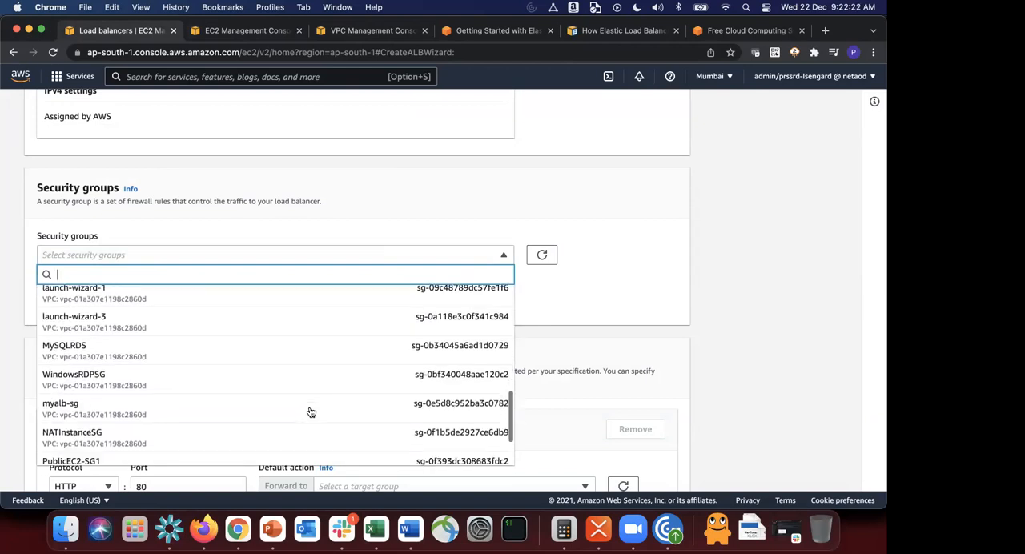
{"action": "left_click", "coordinate": [209, 375]}
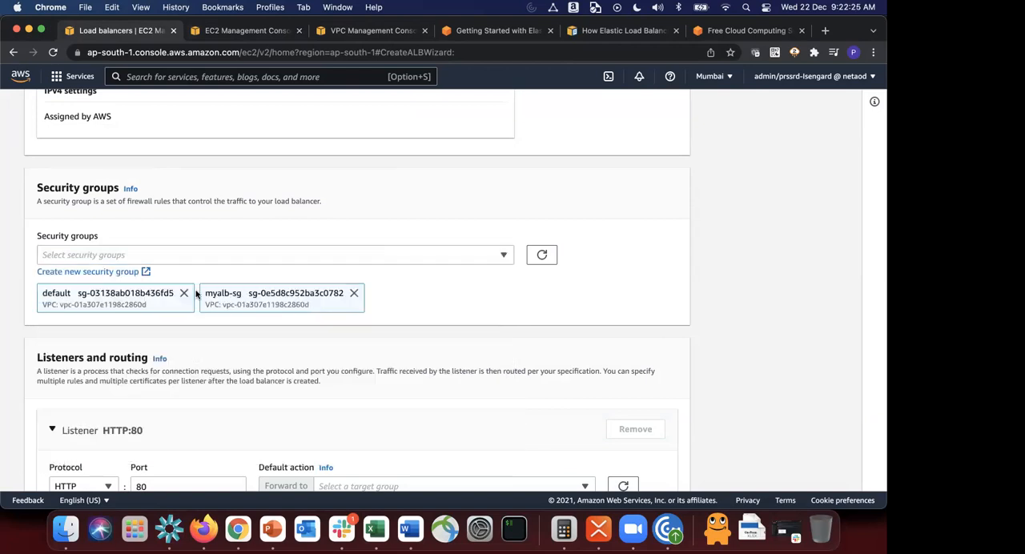
{"action": "left_click", "coordinate": [185, 294]}
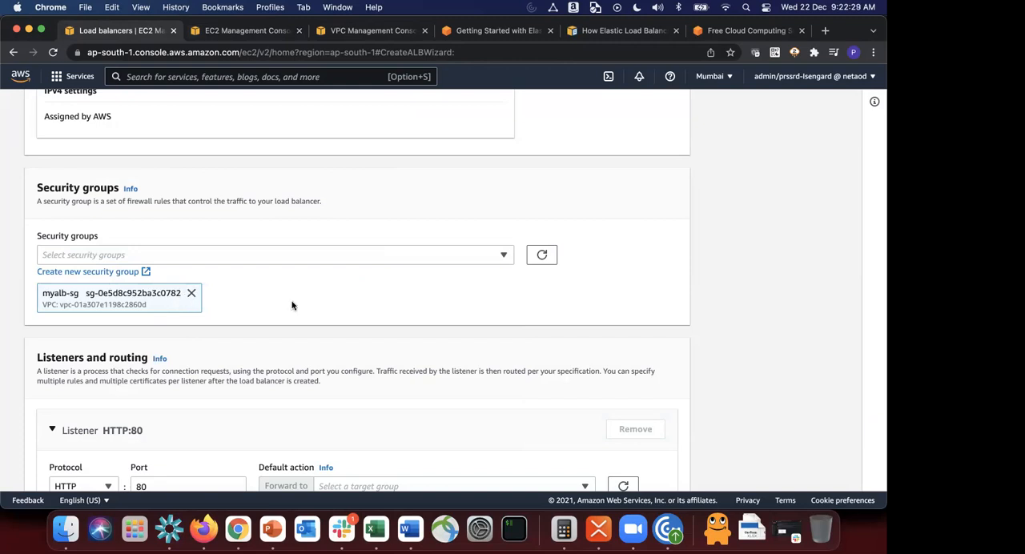
Step: Check the HTTP:80 listener's target group choices and try to create the load balancer without a target group
{"action": "scroll", "coordinate": [291, 303], "scroll_direction": "down", "scroll_amount": 2}
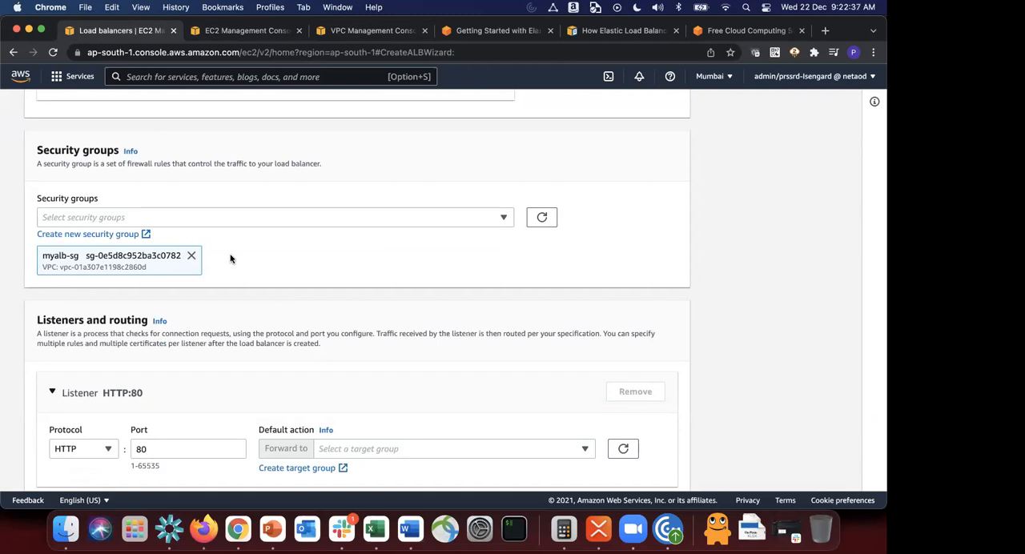
{"action": "scroll", "coordinate": [231, 258], "scroll_direction": "down", "scroll_amount": 6}
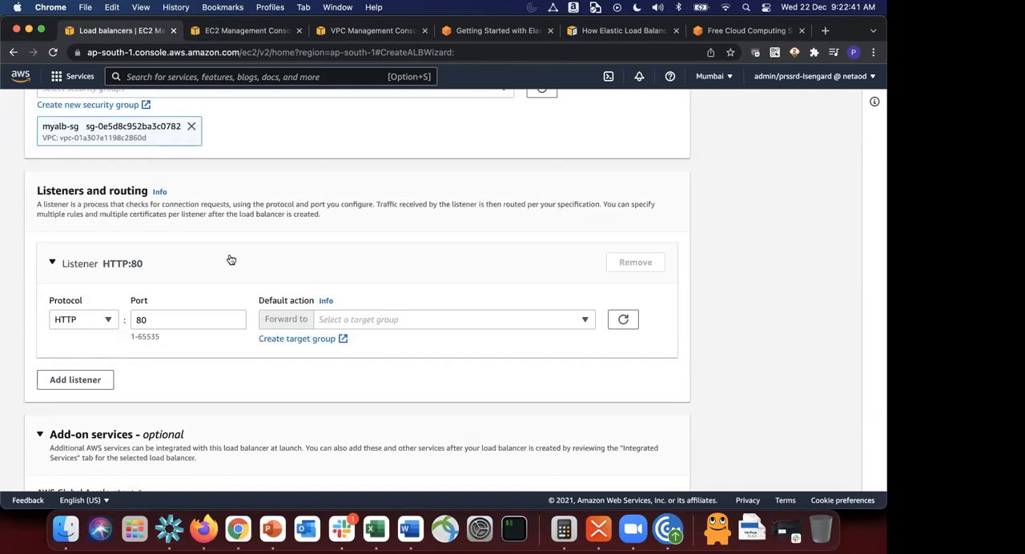
{"action": "scroll", "coordinate": [231, 260], "scroll_direction": "down", "scroll_amount": 3}
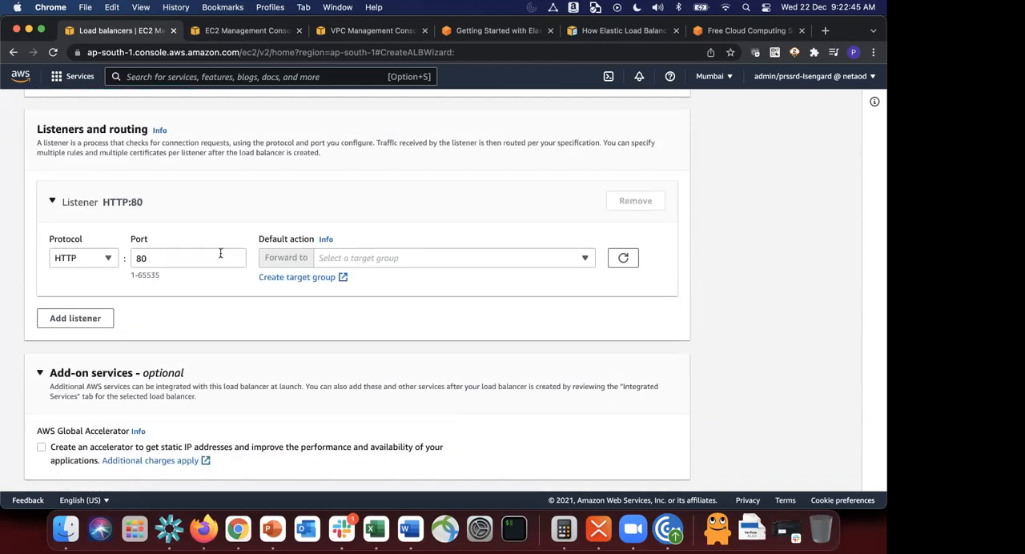
{"action": "left_click", "coordinate": [447, 259]}
{"action": "left_click", "coordinate": [446, 259]}
{"action": "scroll", "coordinate": [332, 343], "scroll_direction": "down", "scroll_amount": 3}
{"action": "scroll", "coordinate": [334, 344], "scroll_direction": "down", "scroll_amount": 9}
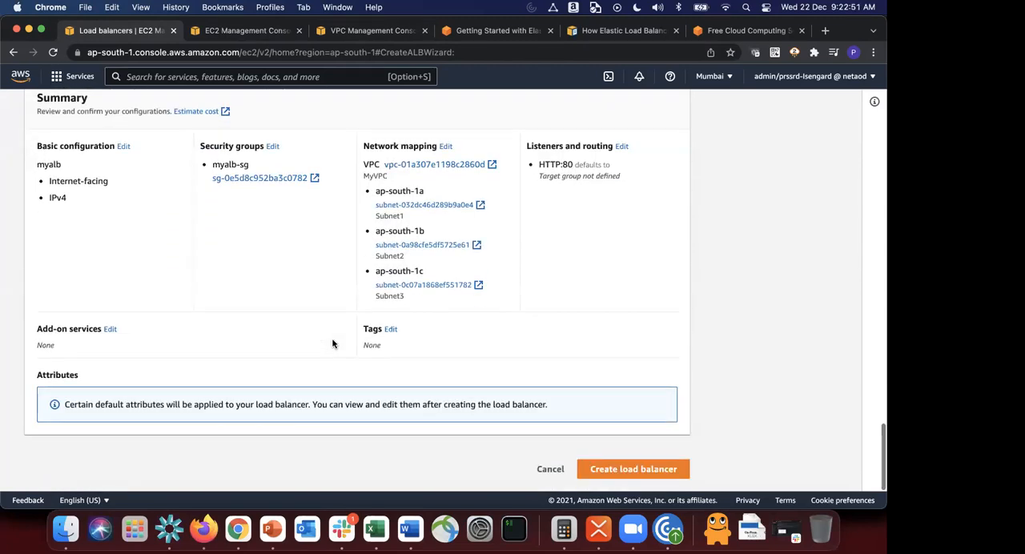
{"action": "left_click", "coordinate": [633, 469]}
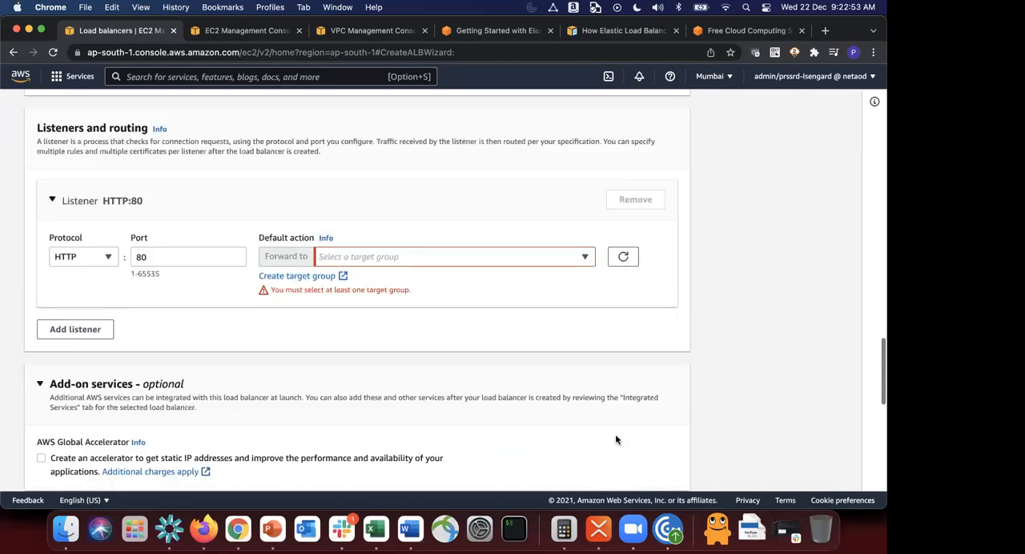
Step: Recheck the listener's target group choices and open the creation form for a new target group
{"action": "left_click", "coordinate": [439, 255]}
{"action": "left_click", "coordinate": [439, 256]}
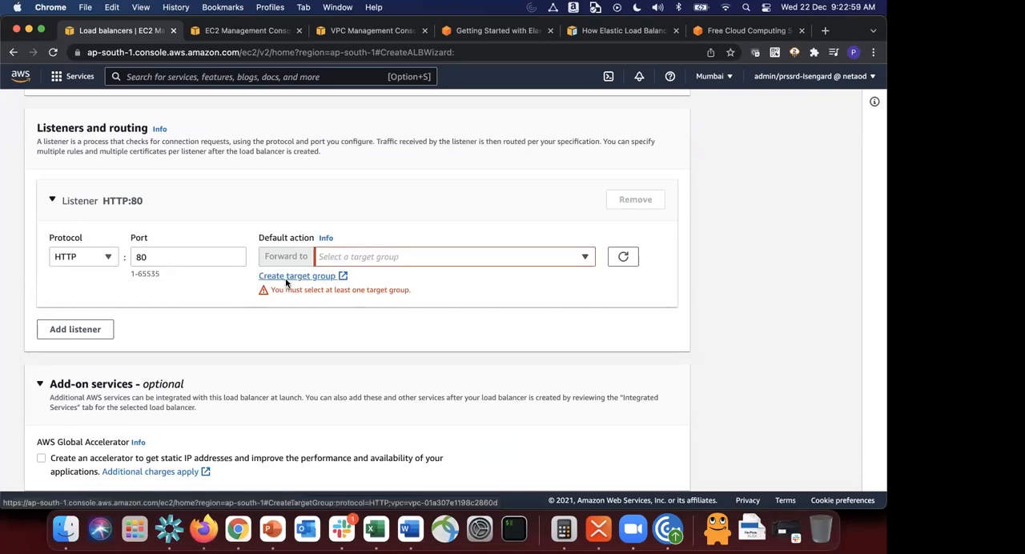
{"action": "left_click", "coordinate": [286, 277]}
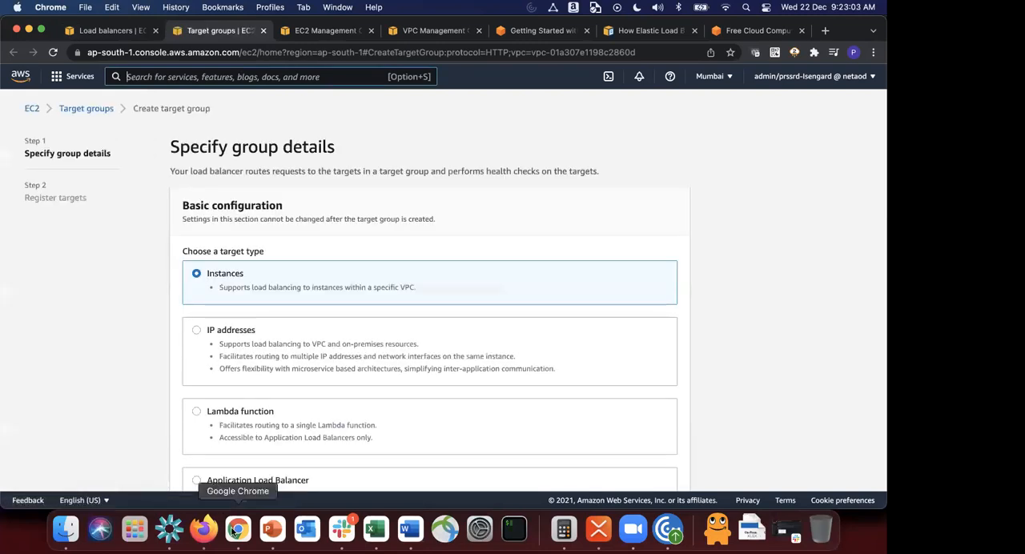
Step: Switch to the PowerPoint diagram and draw an unfilled rectangle about 7.7 by 6.2 cm around both EC2 web servers in Subnet2
{"action": "left_click", "coordinate": [281, 532]}
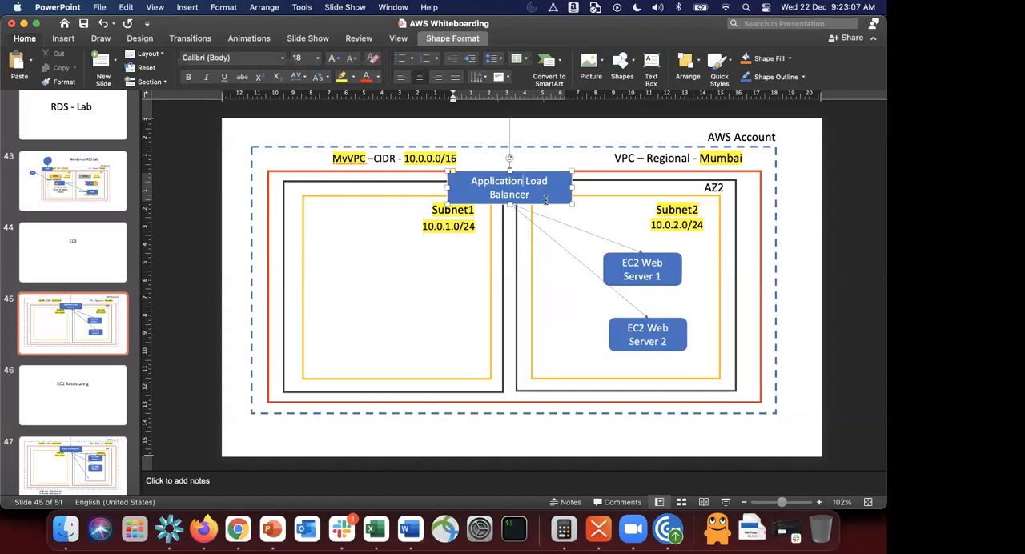
{"action": "key", "text": "Escape"}
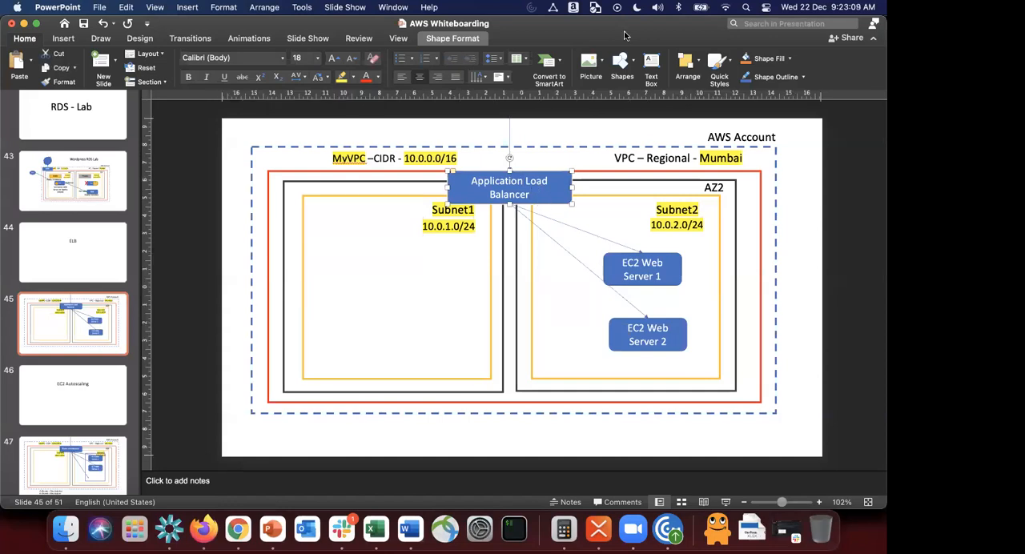
{"action": "left_click", "coordinate": [620, 68]}
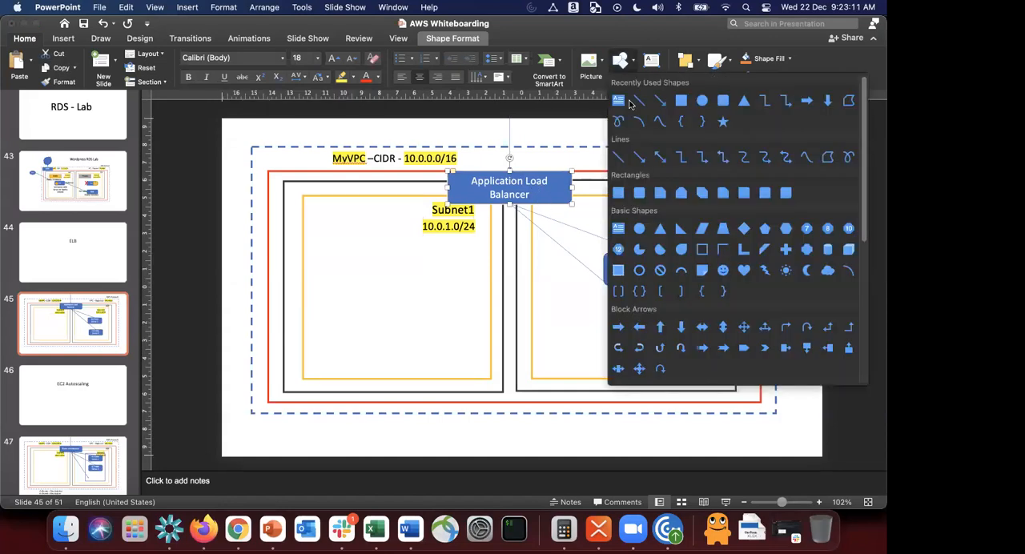
{"action": "left_click", "coordinate": [682, 102]}
{"action": "left_click_drag", "start_coordinate": [586, 229], "coordinate": [697, 366]}
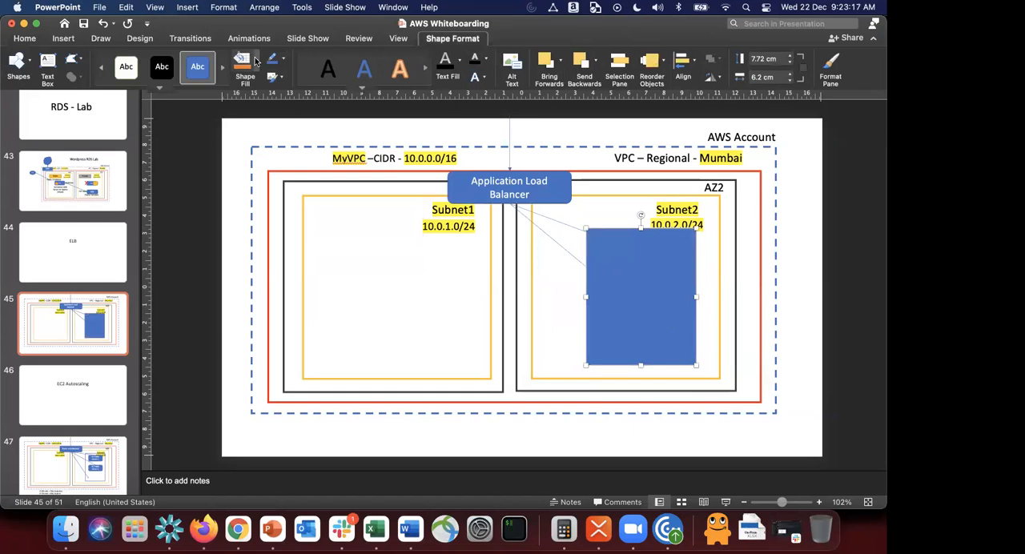
{"action": "left_click", "coordinate": [256, 59]}
{"action": "left_click", "coordinate": [257, 88]}
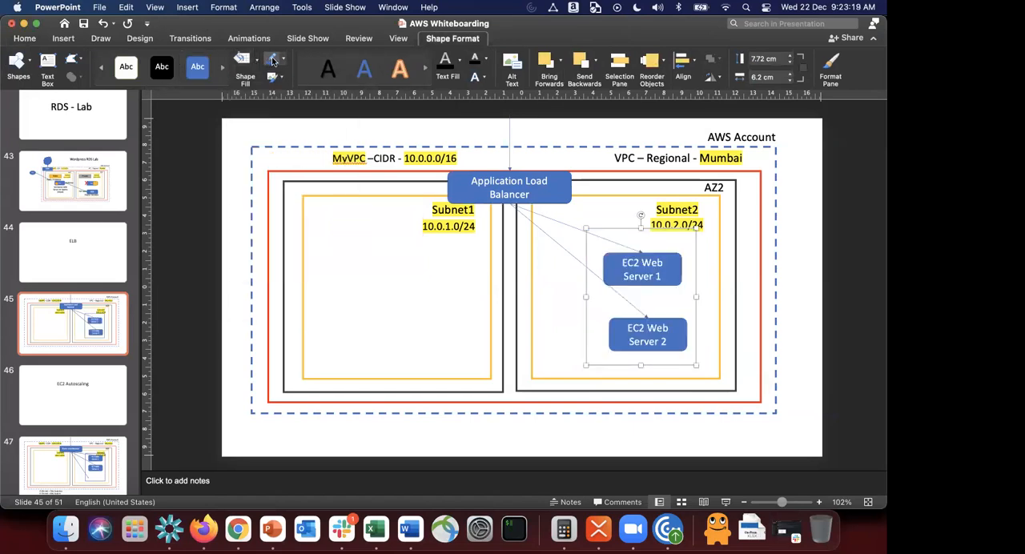
{"action": "left_click", "coordinate": [760, 278]}
{"action": "left_click", "coordinate": [695, 274]}
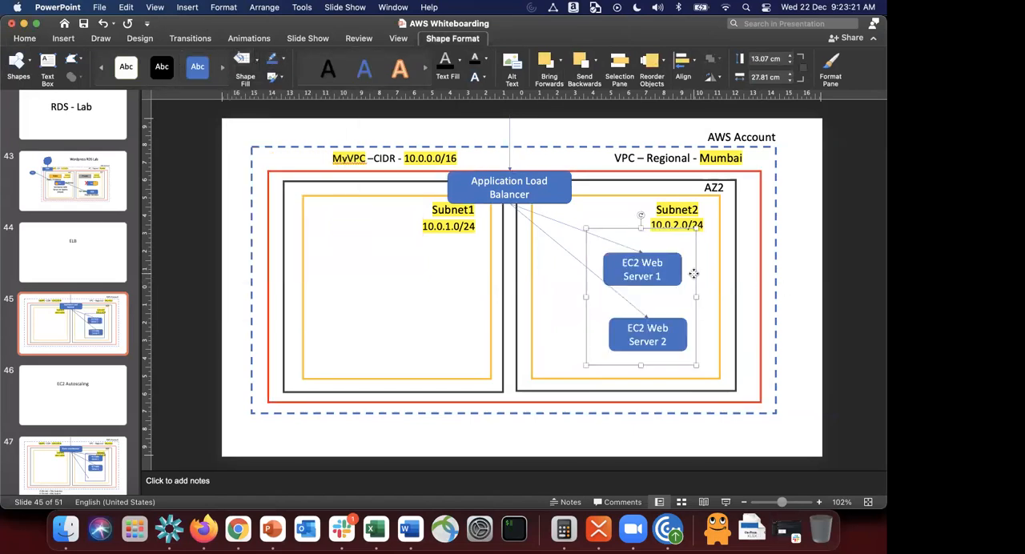
{"action": "left_click", "coordinate": [647, 272]}
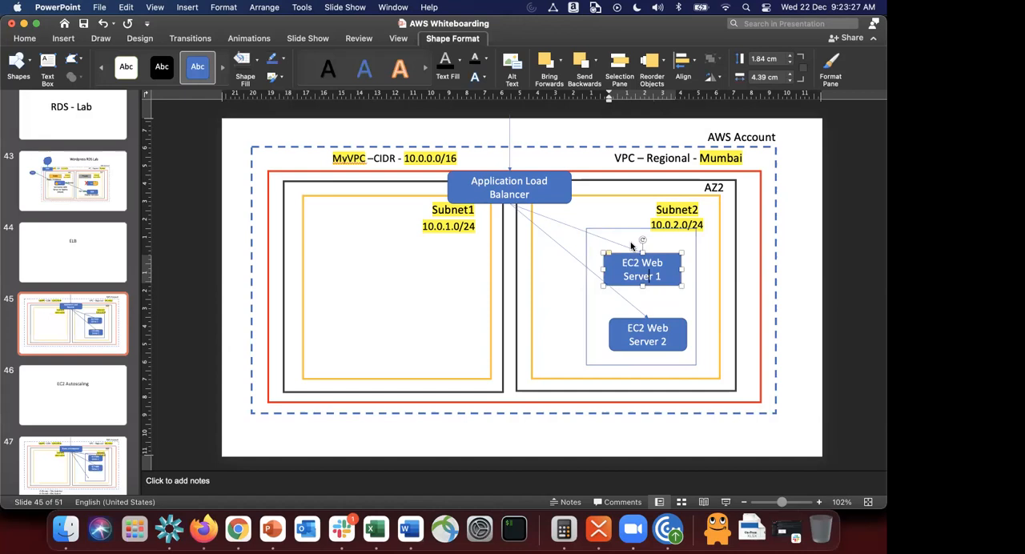
{"action": "left_click", "coordinate": [585, 340]}
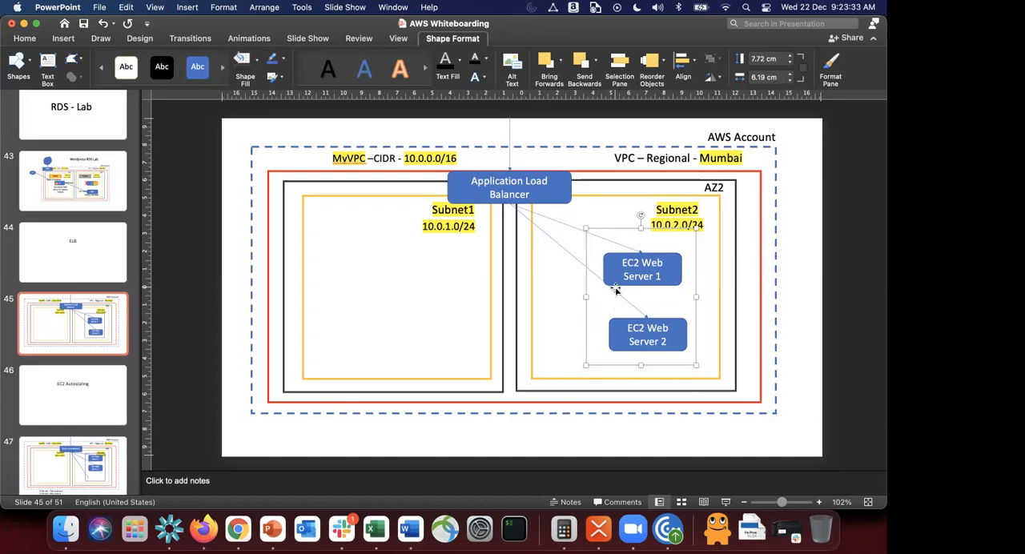
{"action": "left_click", "coordinate": [606, 240]}
{"action": "left_click", "coordinate": [606, 229]}
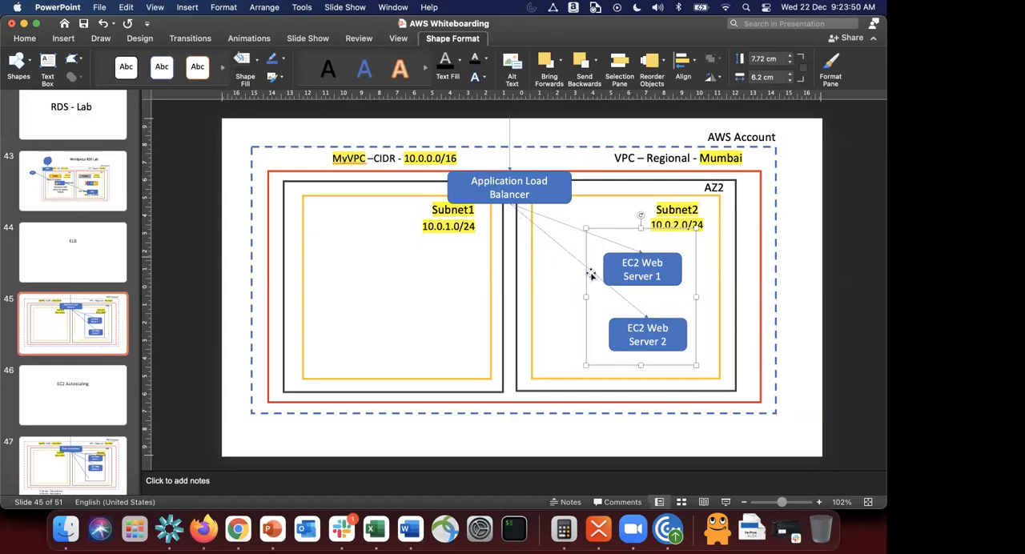
{"action": "left_click", "coordinate": [204, 529]}
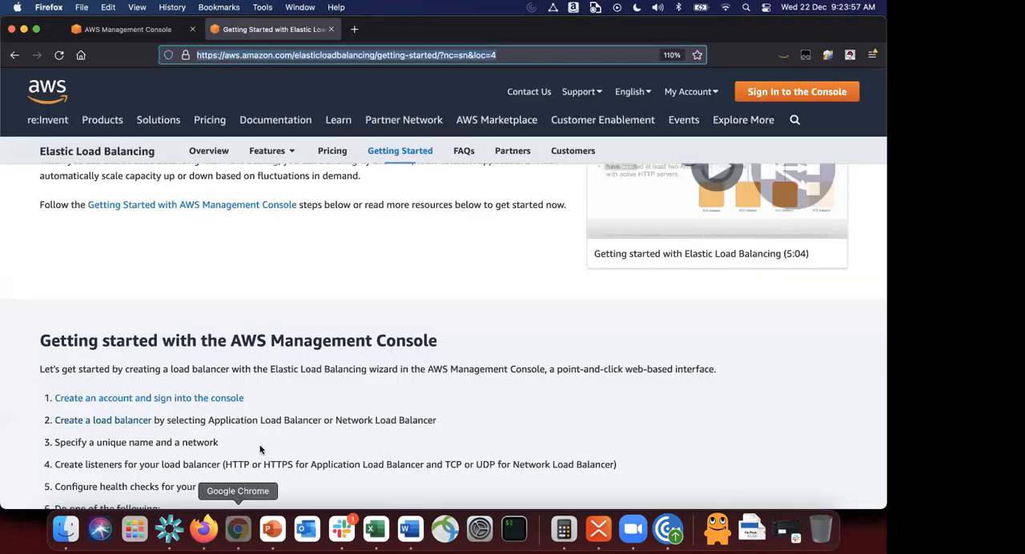
Step: Return to the target group creation form in Chrome and name the target group myapp-tg
{"action": "left_click", "coordinate": [238, 528]}
{"action": "scroll", "coordinate": [280, 279], "scroll_direction": "down", "scroll_amount": 10}
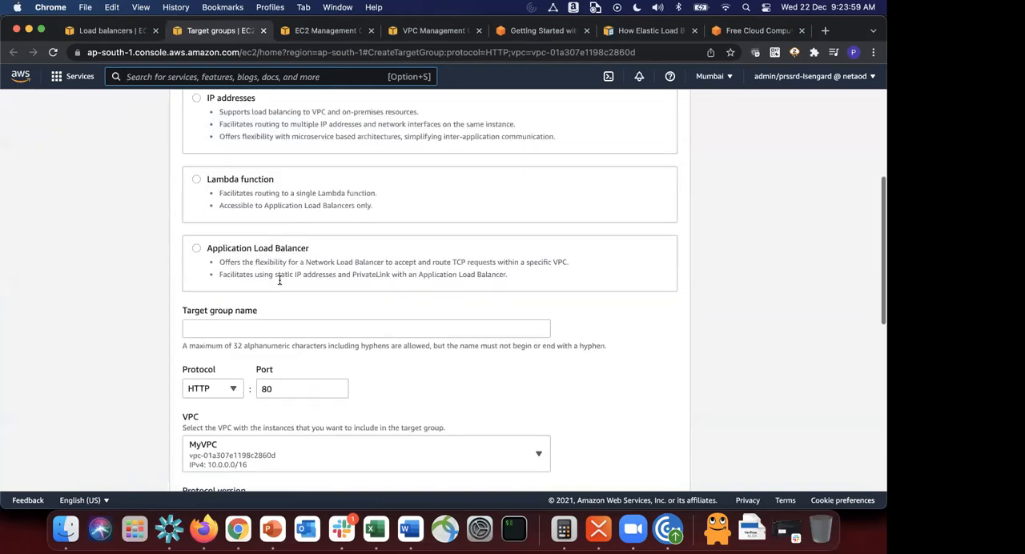
{"action": "left_click", "coordinate": [247, 238]}
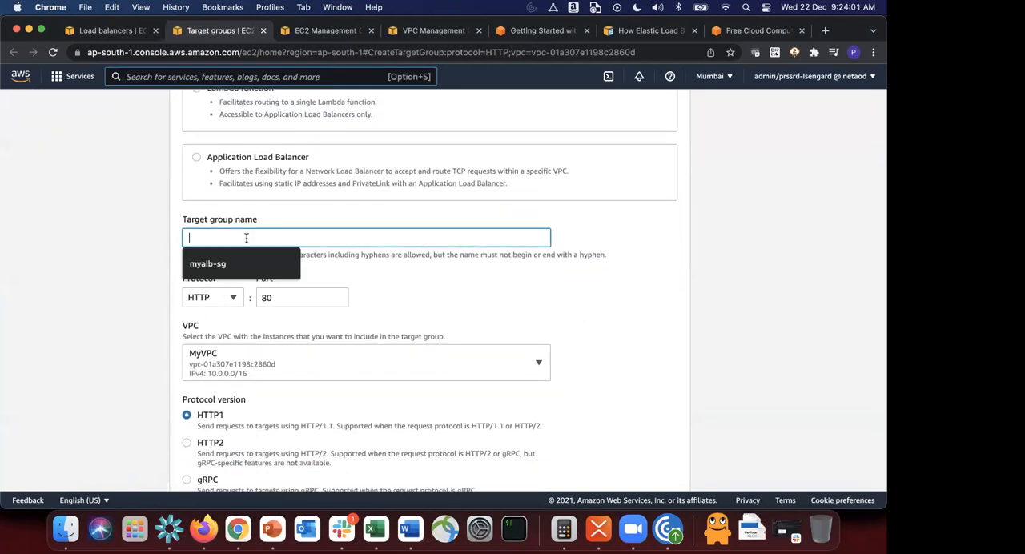
{"action": "type", "text": "myapp-th"}
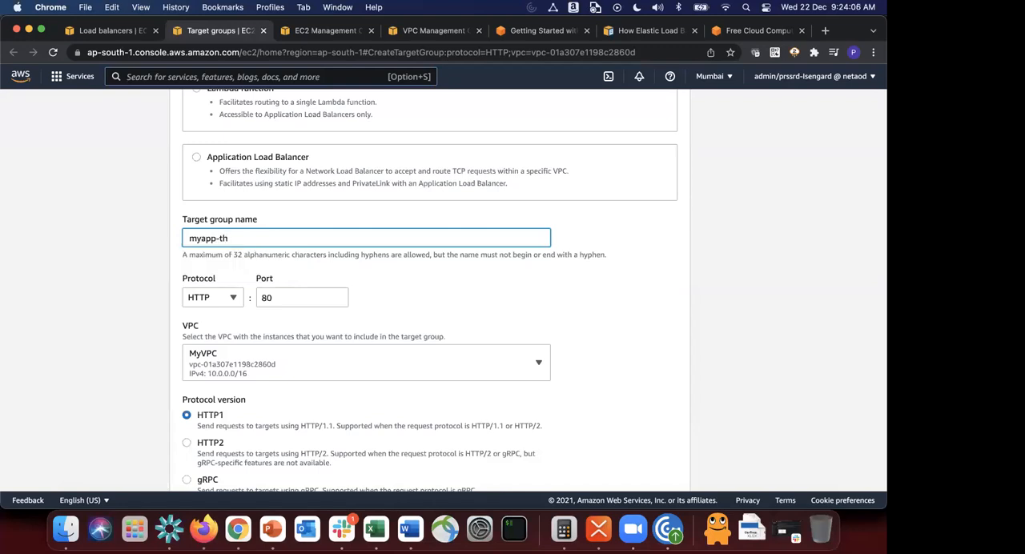
{"action": "key", "text": "BackSpace"}
{"action": "type", "text": "g"}
Step: Review the new target group's port, VPC, protocol version and health check settings, and switch to another open application
{"action": "scroll", "coordinate": [346, 298], "scroll_direction": "down", "scroll_amount": 2}
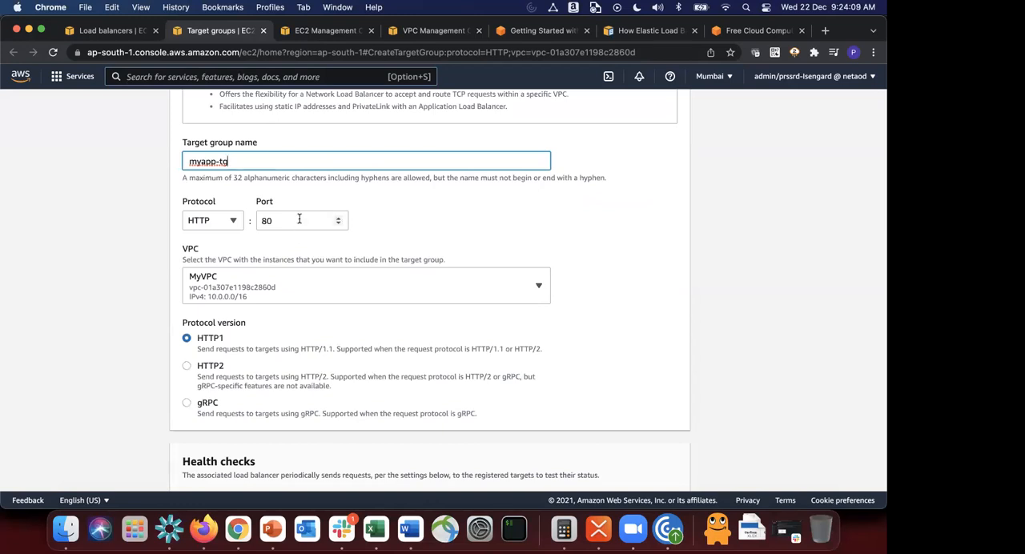
{"action": "scroll", "coordinate": [300, 219], "scroll_direction": "down", "scroll_amount": 6}
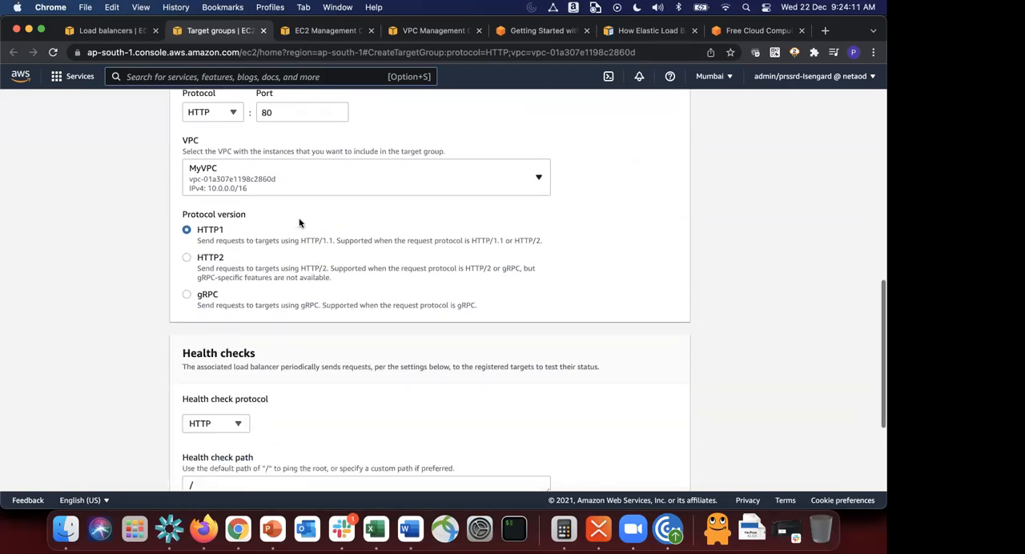
{"action": "scroll", "coordinate": [300, 223], "scroll_direction": "down", "scroll_amount": 1}
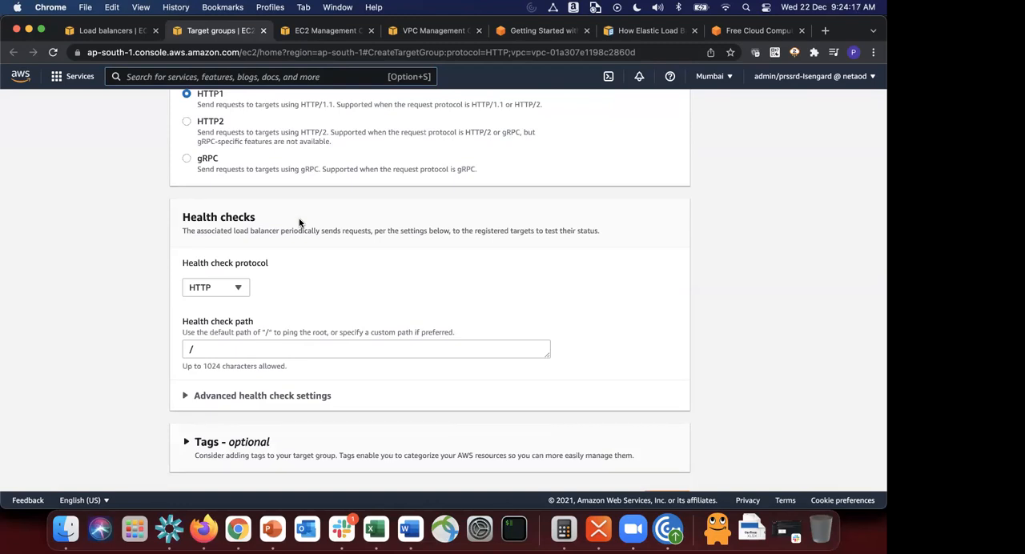
{"action": "key", "text": "super+Tab"}
{"action": "key", "text": "super+Tab"}
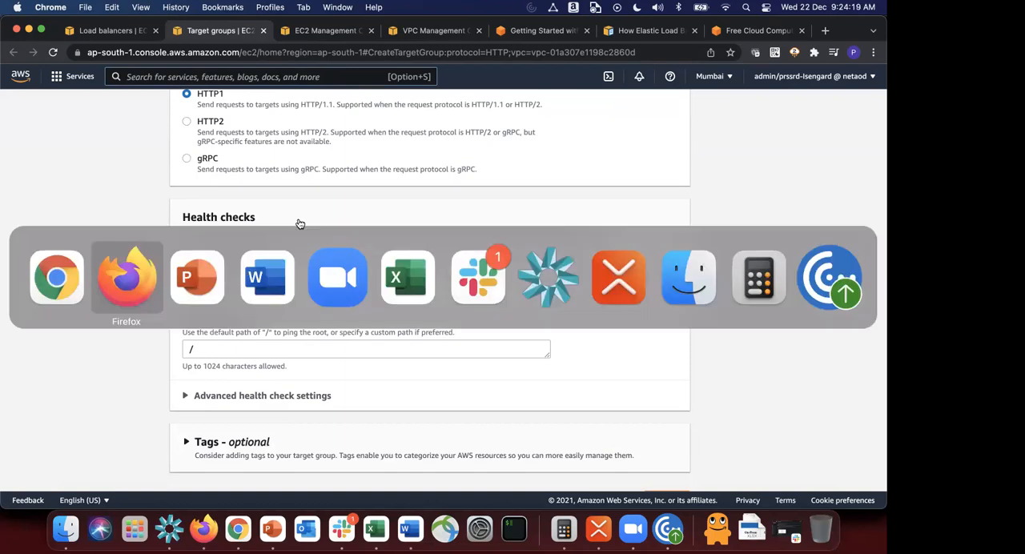
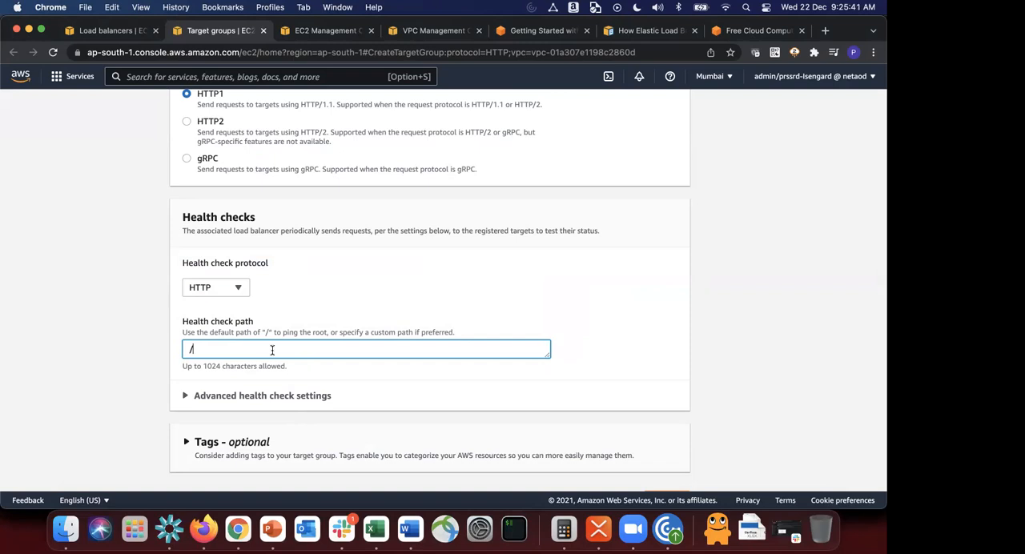
Step: Expand the advanced health check settings and set the health check interval to 5 seconds
{"action": "left_click", "coordinate": [229, 395]}
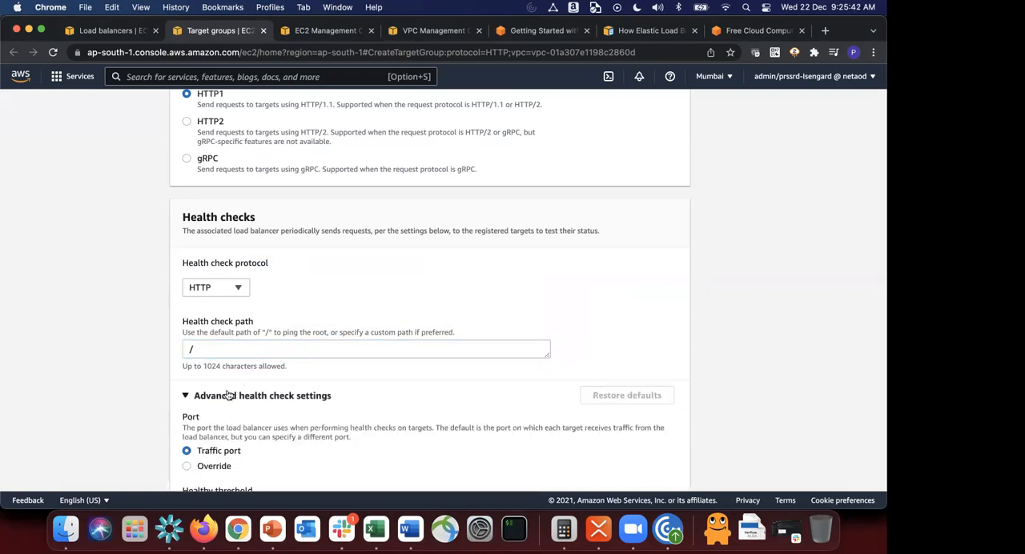
{"action": "scroll", "coordinate": [227, 394], "scroll_direction": "down", "scroll_amount": 5}
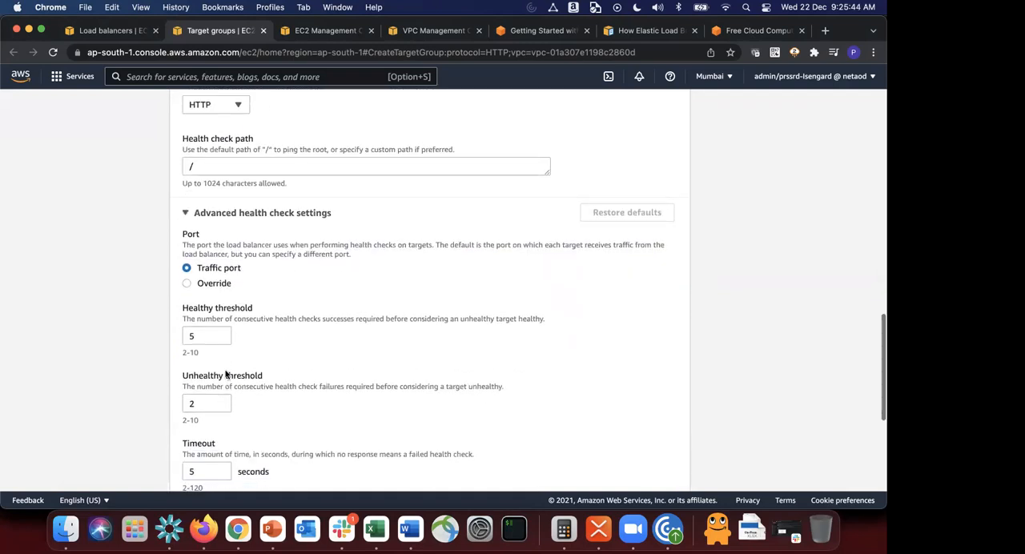
{"action": "scroll", "coordinate": [250, 362], "scroll_direction": "down", "scroll_amount": 1}
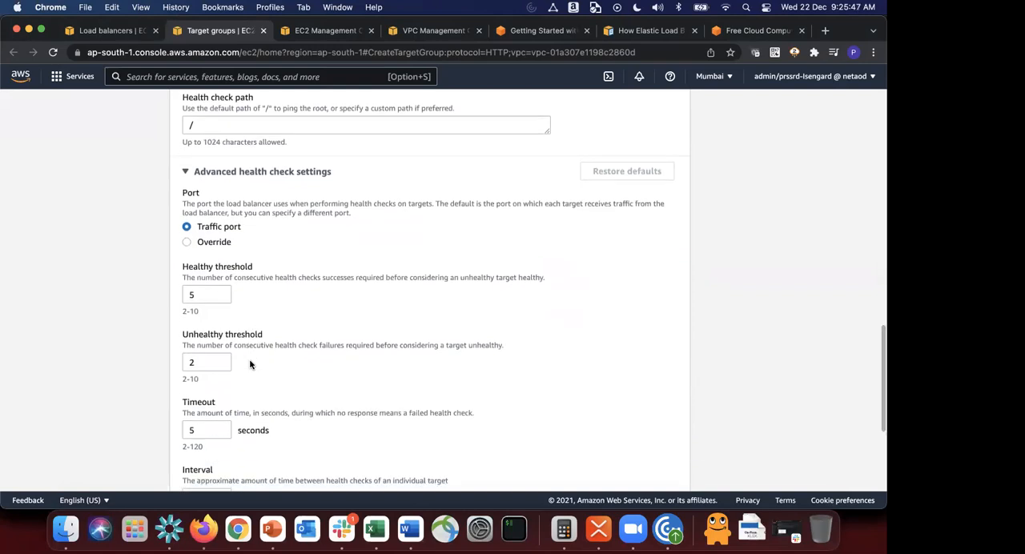
{"action": "scroll", "coordinate": [249, 364], "scroll_direction": "down", "scroll_amount": 3}
{"action": "left_click", "coordinate": [222, 408]}
{"action": "left_click", "coordinate": [221, 402]}
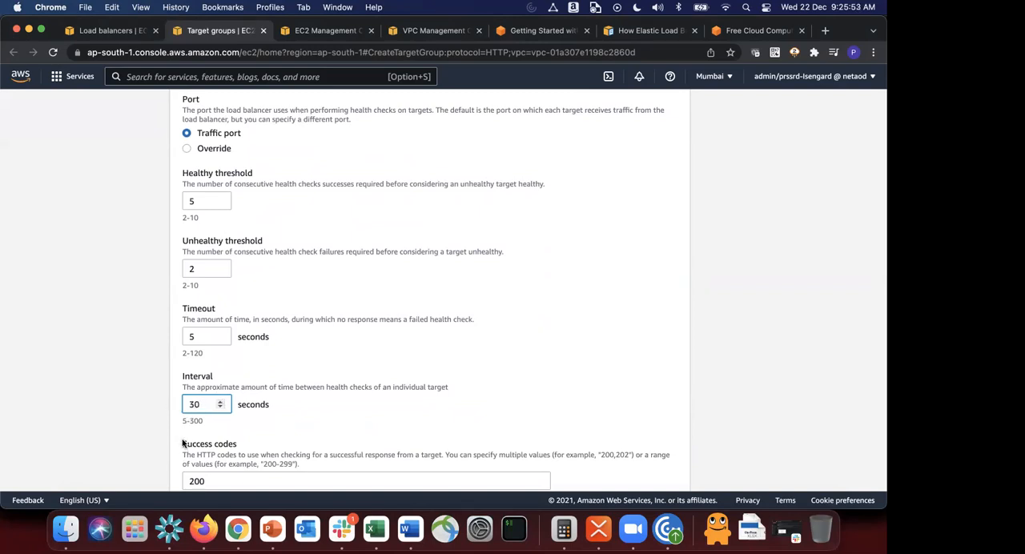
{"action": "left_click", "coordinate": [195, 418]}
{"action": "left_click_drag", "start_coordinate": [198, 405], "coordinate": [57, 400]}
{"action": "type", "text": "5"}
{"action": "left_click", "coordinate": [375, 363]}
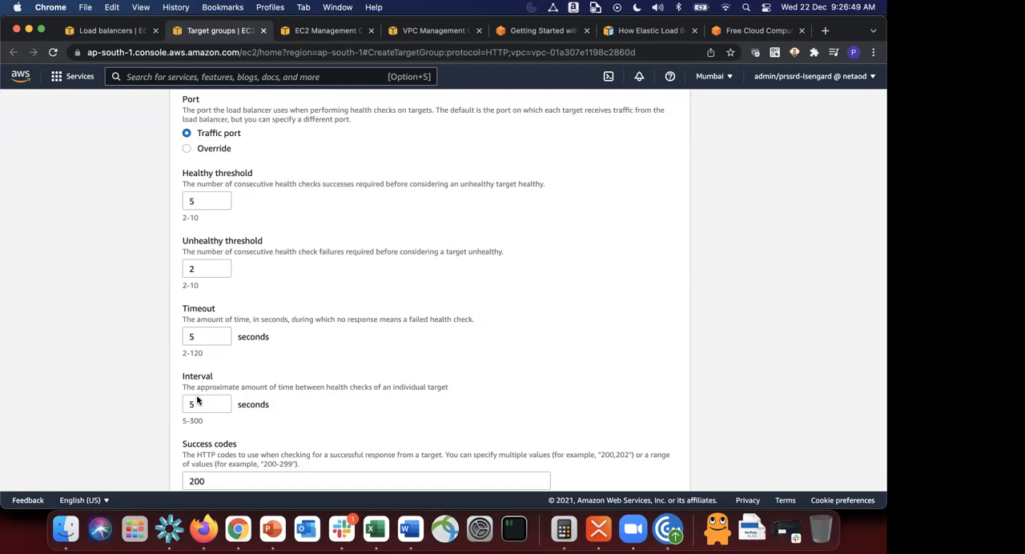
Step: Set the healthy threshold to 3 and read through the unhealthy threshold and timeout settings
{"action": "left_click_drag", "start_coordinate": [204, 201], "coordinate": [133, 203]}
{"action": "type", "text": "3"}
{"action": "left_click", "coordinate": [125, 222]}
{"action": "left_click_drag", "start_coordinate": [182, 173], "coordinate": [277, 175]}
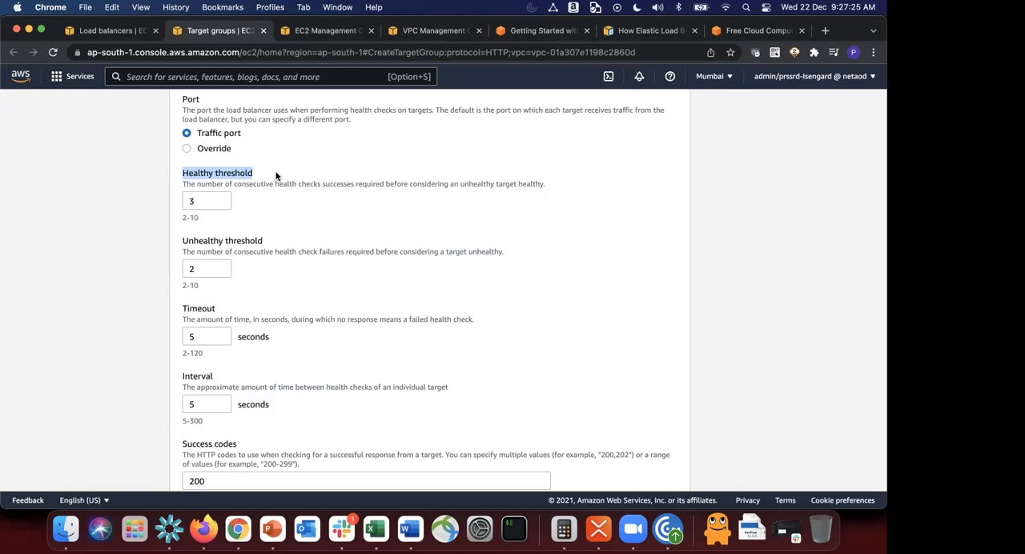
{"action": "left_click", "coordinate": [209, 271]}
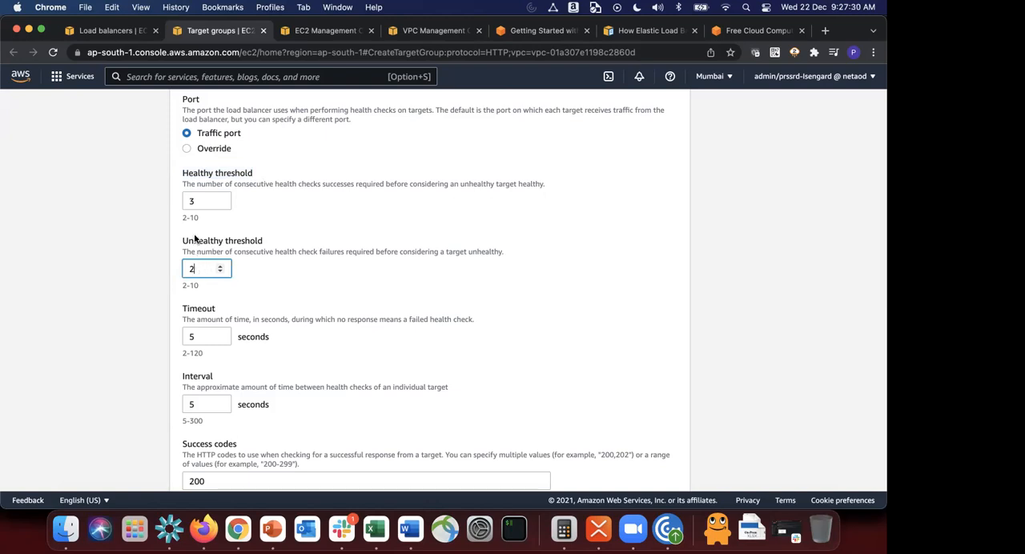
{"action": "triple_click", "coordinate": [221, 177]}
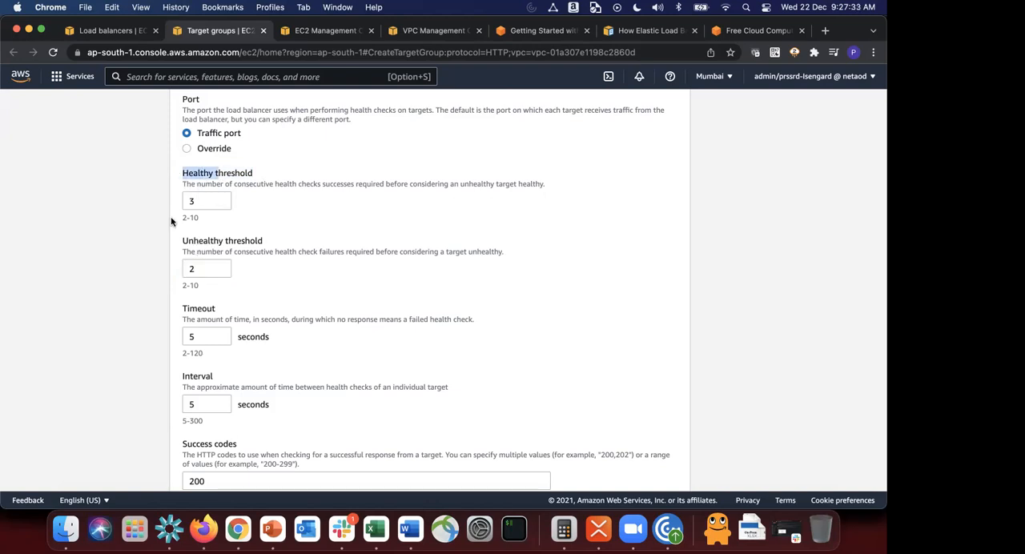
{"action": "left_click_drag", "start_coordinate": [184, 242], "coordinate": [229, 244]}
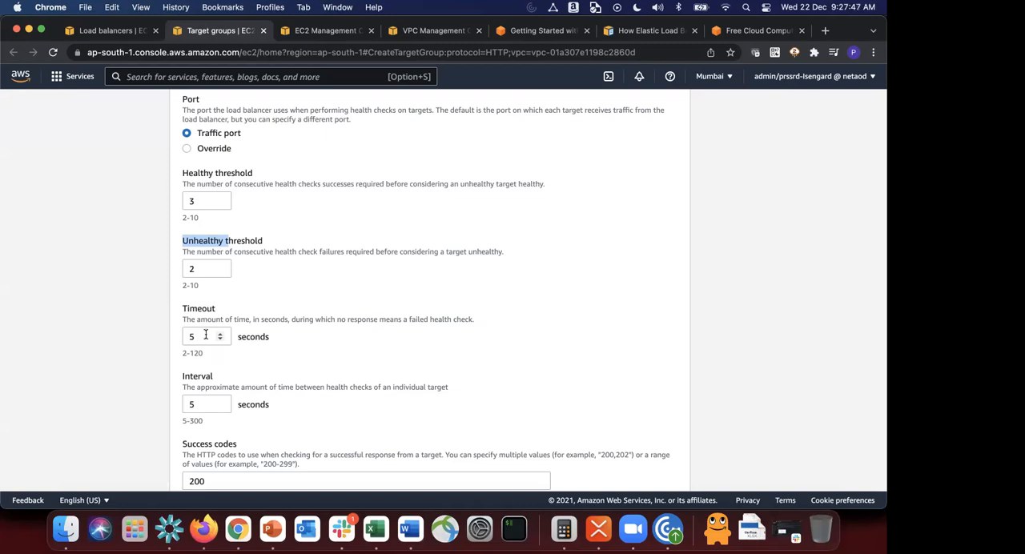
{"action": "left_click_drag", "start_coordinate": [409, 319], "coordinate": [483, 319]}
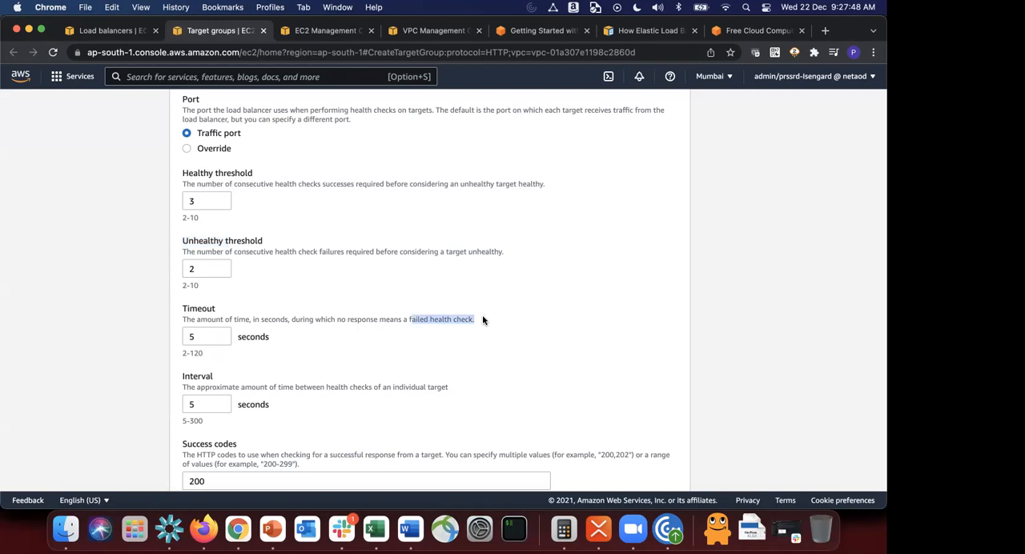
Step: Set the health check success codes to the range 200-299
{"action": "scroll", "coordinate": [483, 319], "scroll_direction": "down", "scroll_amount": 3}
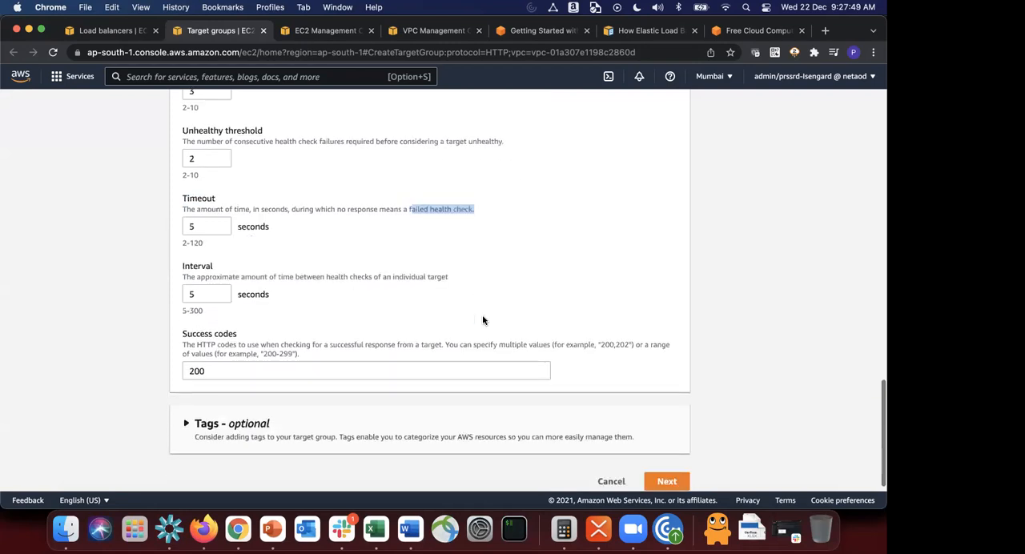
{"action": "left_click", "coordinate": [235, 367]}
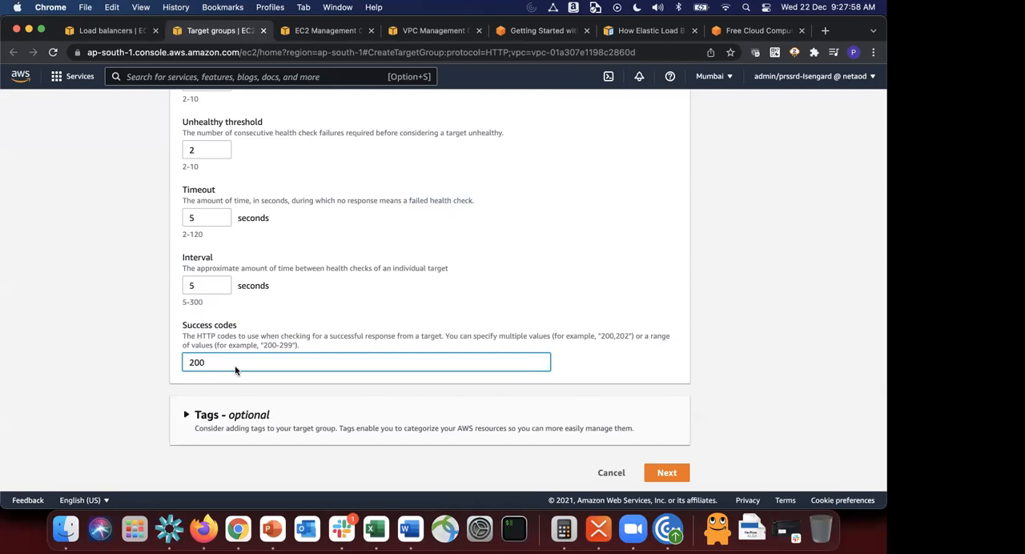
{"action": "type", "text": "-299"}
Step: Review the target group's details up to the target type and try to proceed to target registration
{"action": "scroll", "coordinate": [368, 347], "scroll_direction": "up", "scroll_amount": 2}
{"action": "scroll", "coordinate": [368, 347], "scroll_direction": "up", "scroll_amount": 8}
{"action": "scroll", "coordinate": [367, 347], "scroll_direction": "up", "scroll_amount": 1}
{"action": "scroll", "coordinate": [389, 337], "scroll_direction": "down", "scroll_amount": 6}
{"action": "scroll", "coordinate": [624, 298], "scroll_direction": "up", "scroll_amount": 3}
{"action": "scroll", "coordinate": [625, 298], "scroll_direction": "up", "scroll_amount": 8}
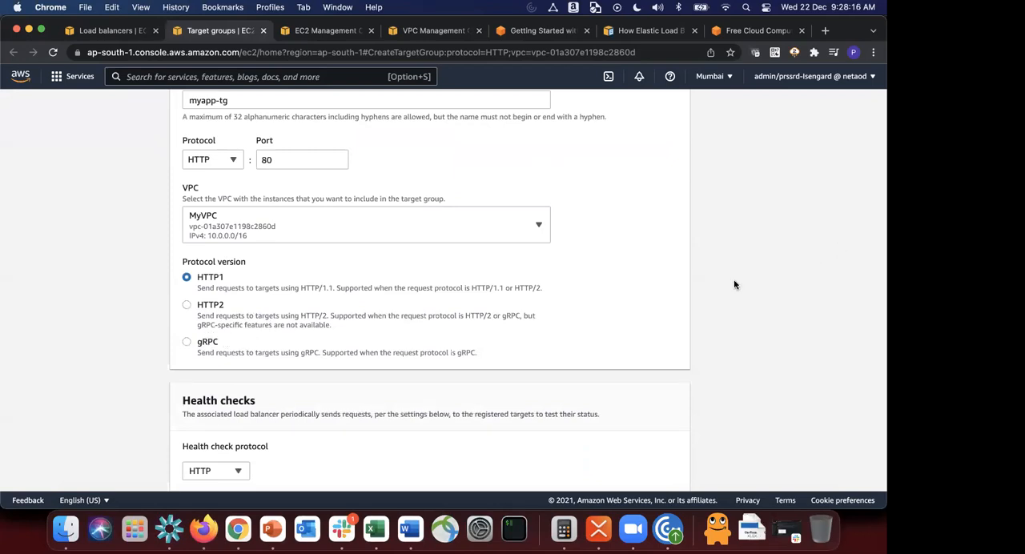
{"action": "scroll", "coordinate": [733, 284], "scroll_direction": "up", "scroll_amount": 3}
{"action": "scroll", "coordinate": [734, 286], "scroll_direction": "up", "scroll_amount": 10}
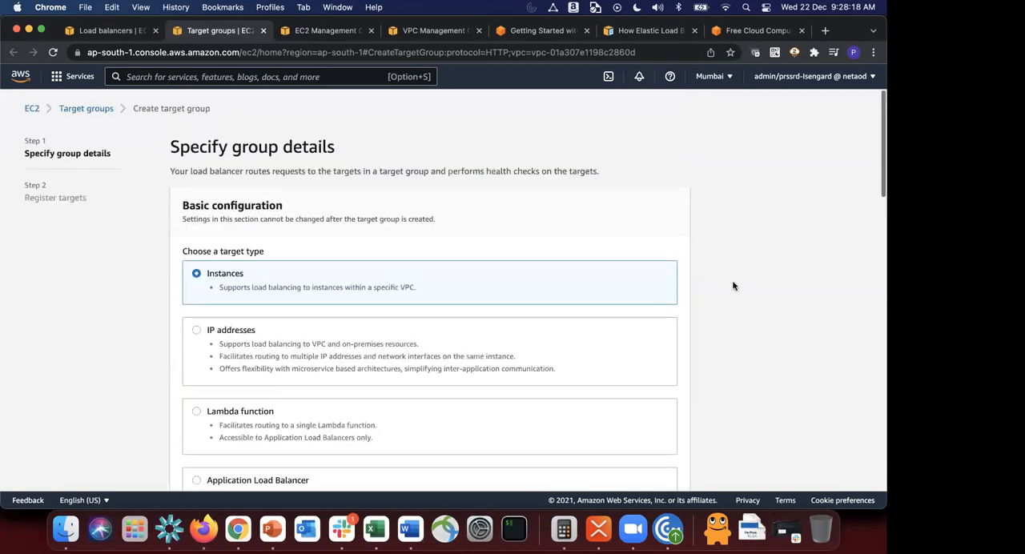
{"action": "scroll", "coordinate": [734, 286], "scroll_direction": "down", "scroll_amount": 15}
{"action": "left_click", "coordinate": [664, 471]}
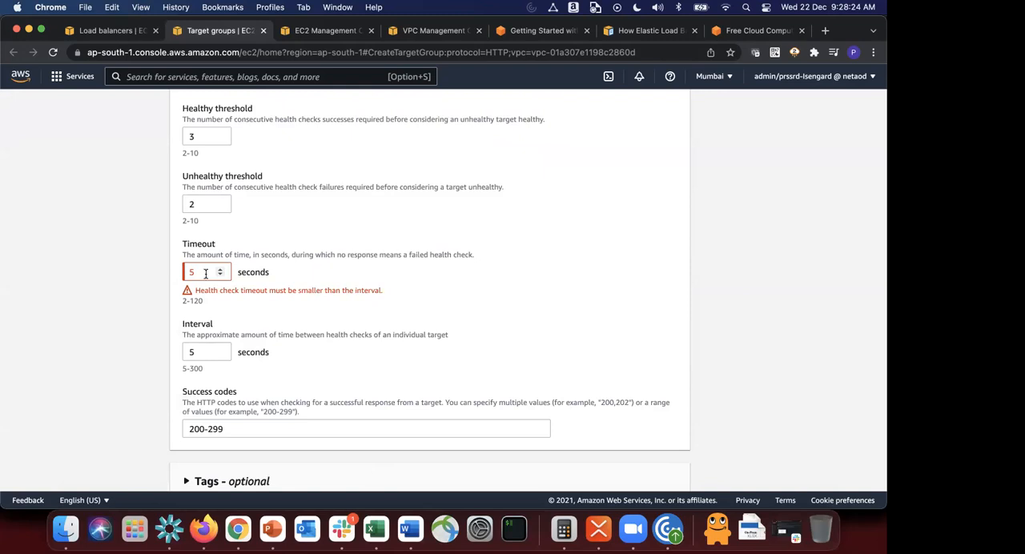
Step: Set the health check timeout to 3 seconds and proceed to target registration
{"action": "left_click_drag", "start_coordinate": [206, 273], "coordinate": [167, 272]}
{"action": "type", "text": "3"}
{"action": "left_click", "coordinate": [732, 273]}
{"action": "scroll", "coordinate": [732, 273], "scroll_direction": "down", "scroll_amount": 2}
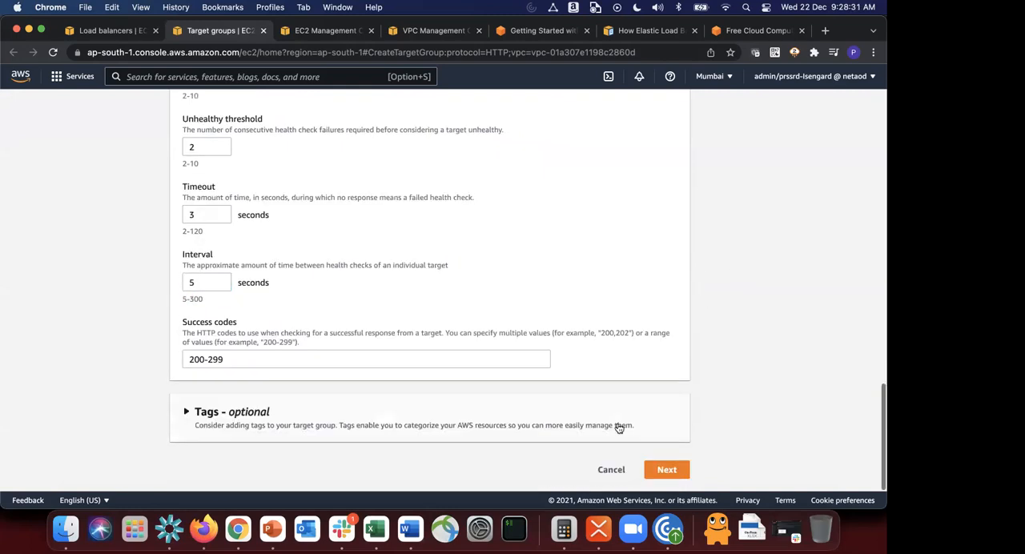
{"action": "left_click", "coordinate": [663, 466]}
Step: Create the target group without registering any instances and dismiss the notification
{"action": "scroll", "coordinate": [705, 265], "scroll_direction": "down", "scroll_amount": 4}
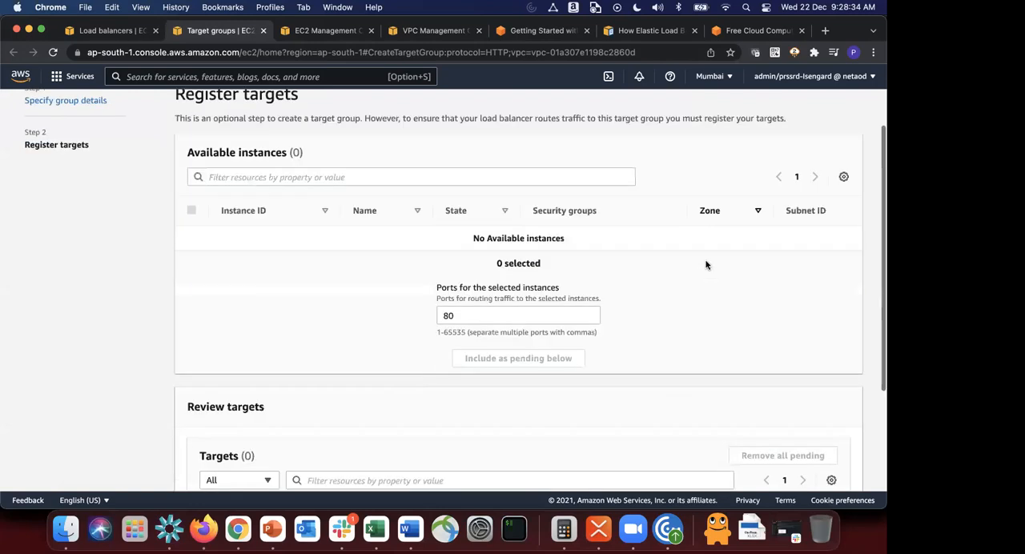
{"action": "scroll", "coordinate": [705, 265], "scroll_direction": "down", "scroll_amount": 2}
{"action": "scroll", "coordinate": [705, 265], "scroll_direction": "up", "scroll_amount": 3}
{"action": "scroll", "coordinate": [705, 265], "scroll_direction": "down", "scroll_amount": 3}
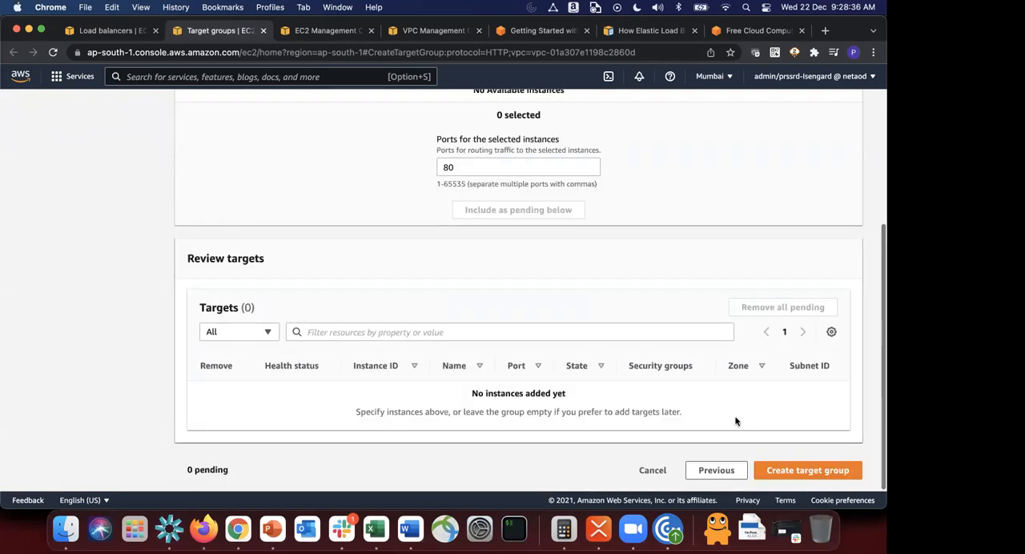
{"action": "left_click", "coordinate": [793, 470]}
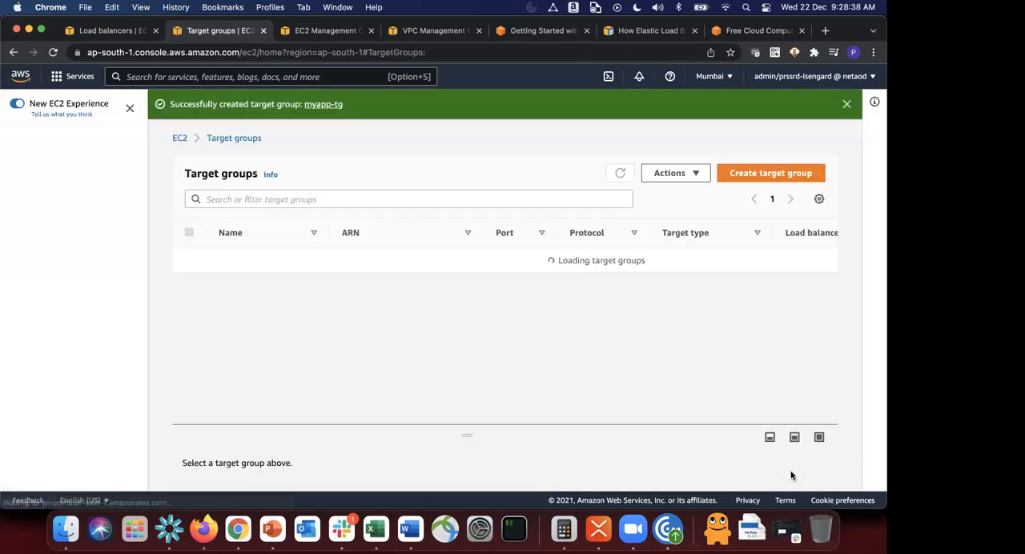
{"action": "left_click", "coordinate": [848, 105]}
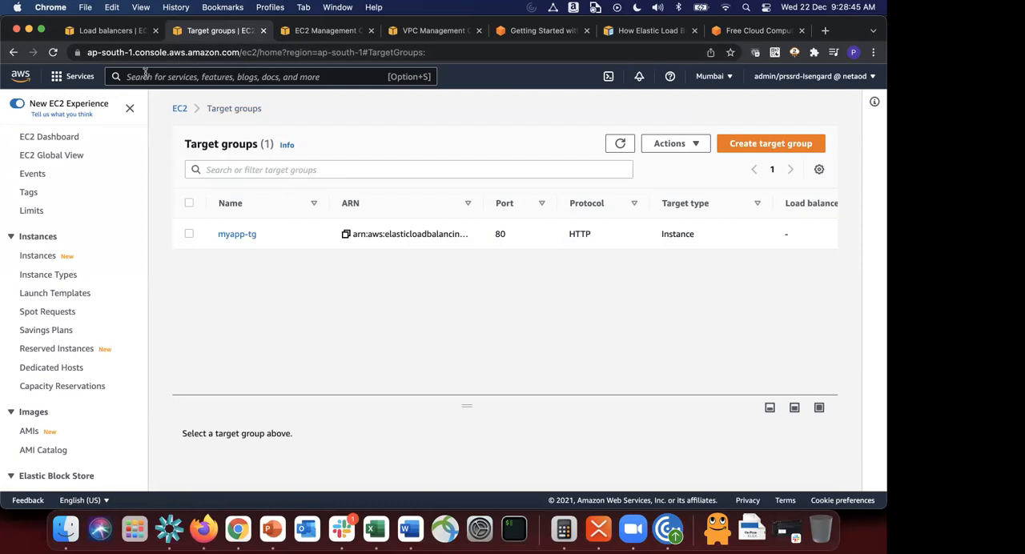
Step: Return to the load balancer form, refresh the target groups and forward the HTTP:80 listener to myapp-tg
{"action": "left_click", "coordinate": [120, 30]}
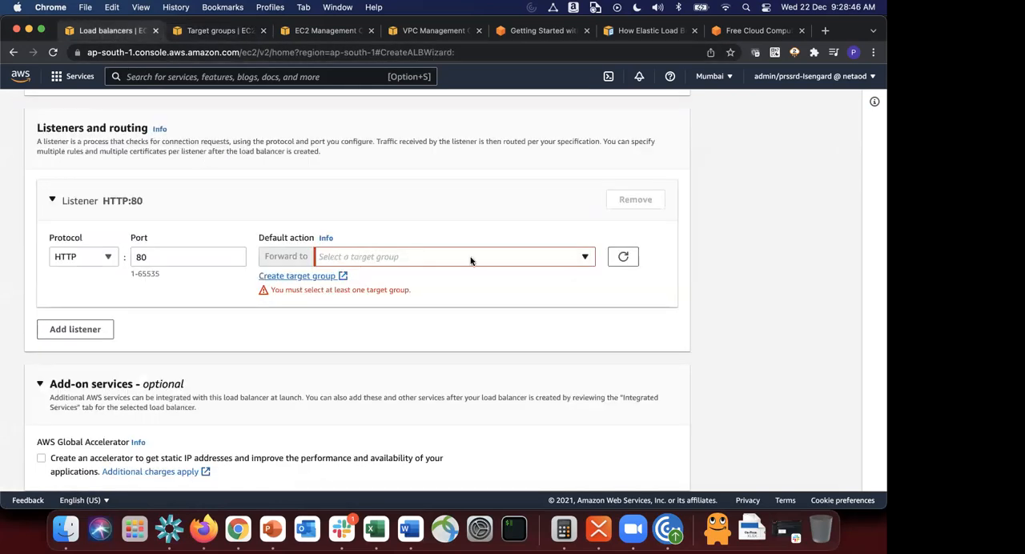
{"action": "left_click", "coordinate": [630, 257]}
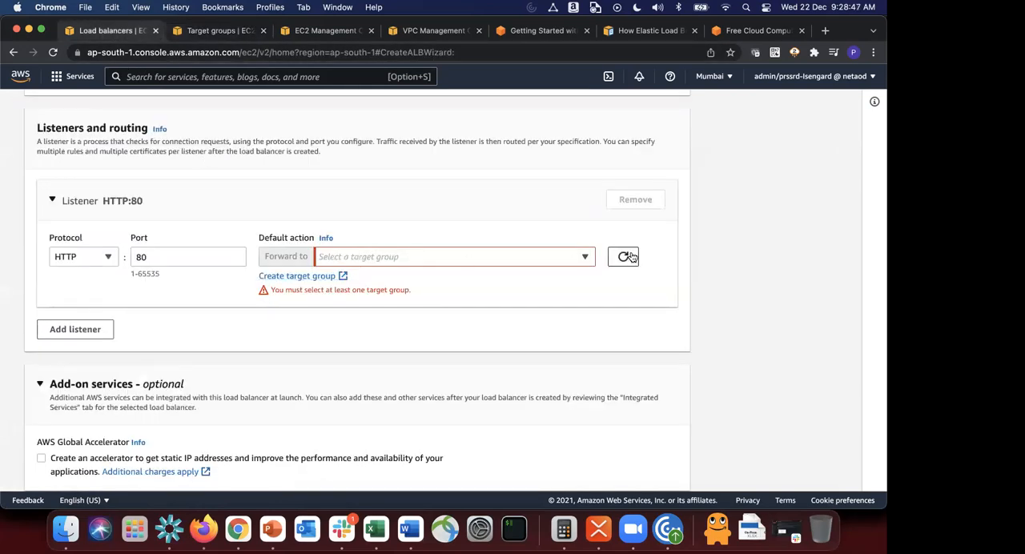
{"action": "left_click", "coordinate": [587, 257]}
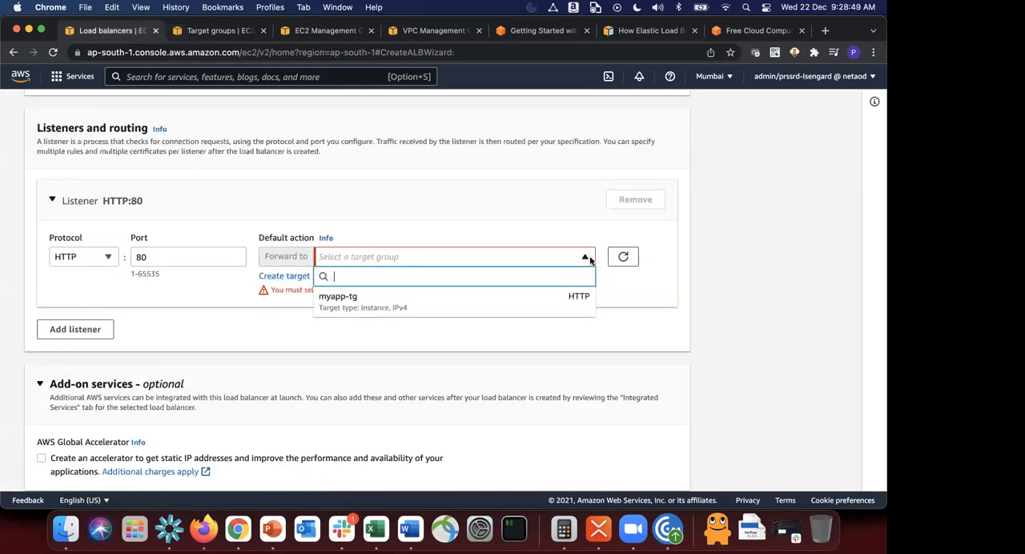
{"action": "left_click", "coordinate": [379, 308]}
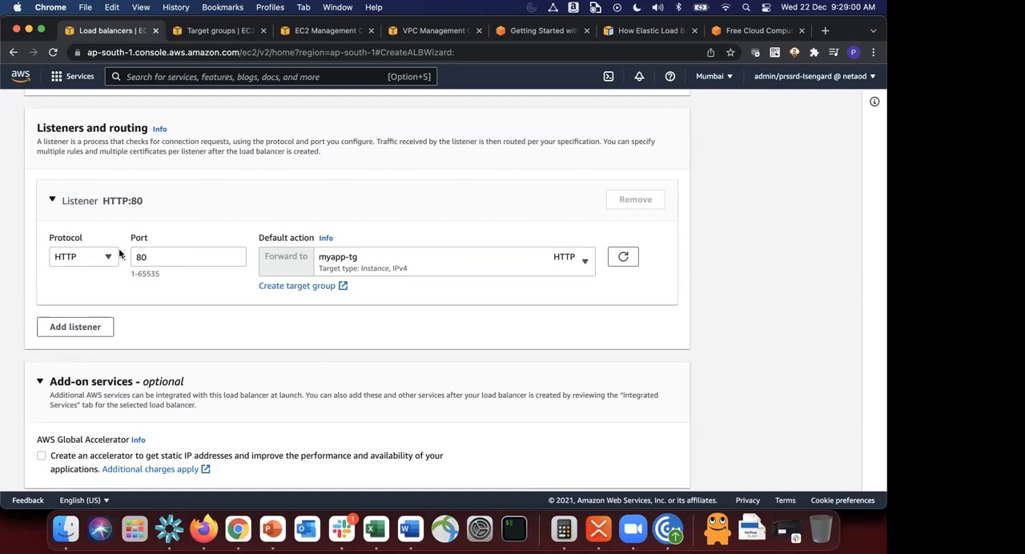
{"action": "left_click_drag", "start_coordinate": [160, 261], "coordinate": [81, 259]}
{"action": "left_click", "coordinate": [156, 322]}
Step: Try out a second listener as HTTPS and as HTTP on port 8080, and remove it again
{"action": "left_click", "coordinate": [74, 328]}
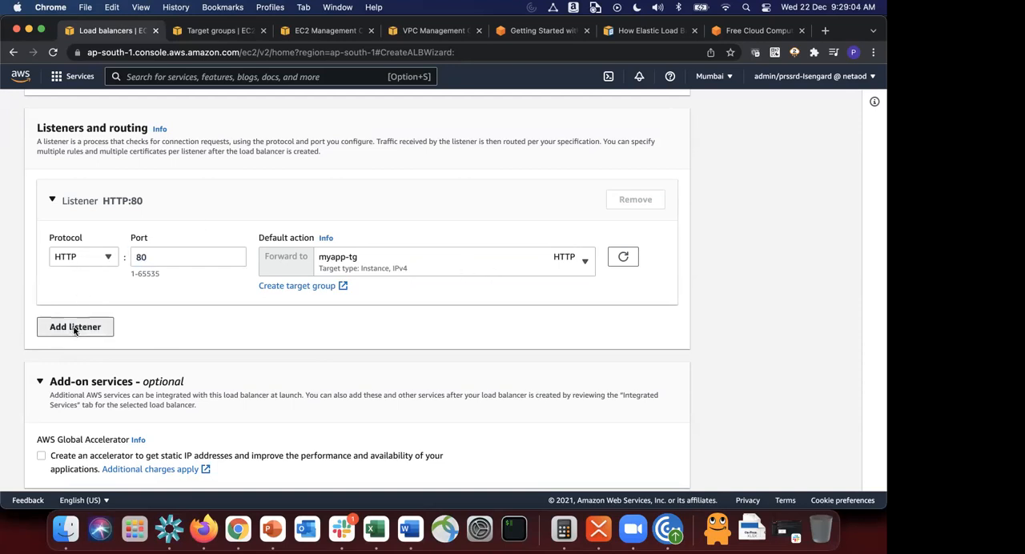
{"action": "left_click", "coordinate": [168, 310]}
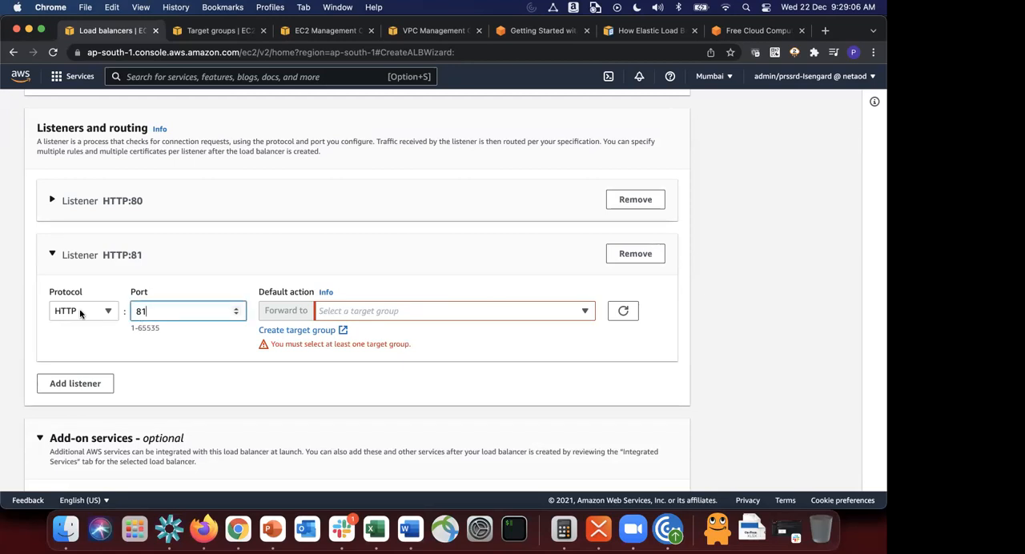
{"action": "left_click", "coordinate": [82, 311]}
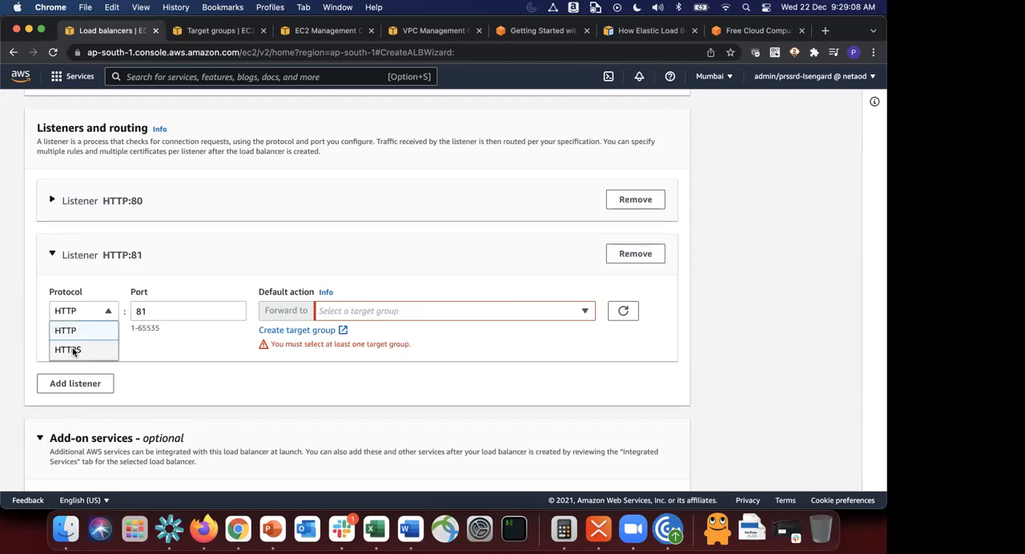
{"action": "left_click", "coordinate": [71, 352]}
{"action": "left_click", "coordinate": [174, 310]}
{"action": "left_click", "coordinate": [71, 315]}
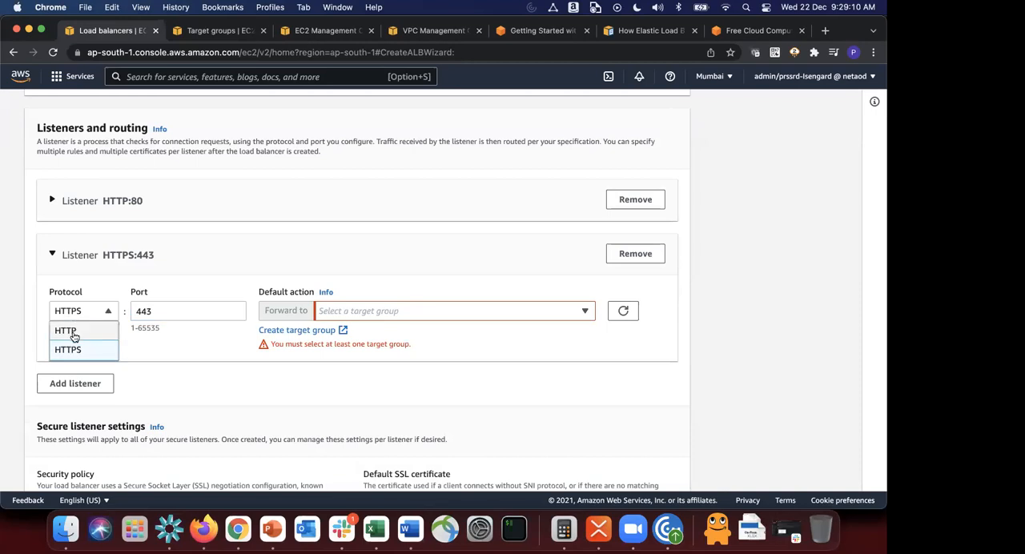
{"action": "left_click", "coordinate": [73, 332]}
{"action": "double_click", "coordinate": [141, 316]}
{"action": "type", "text": "8080"}
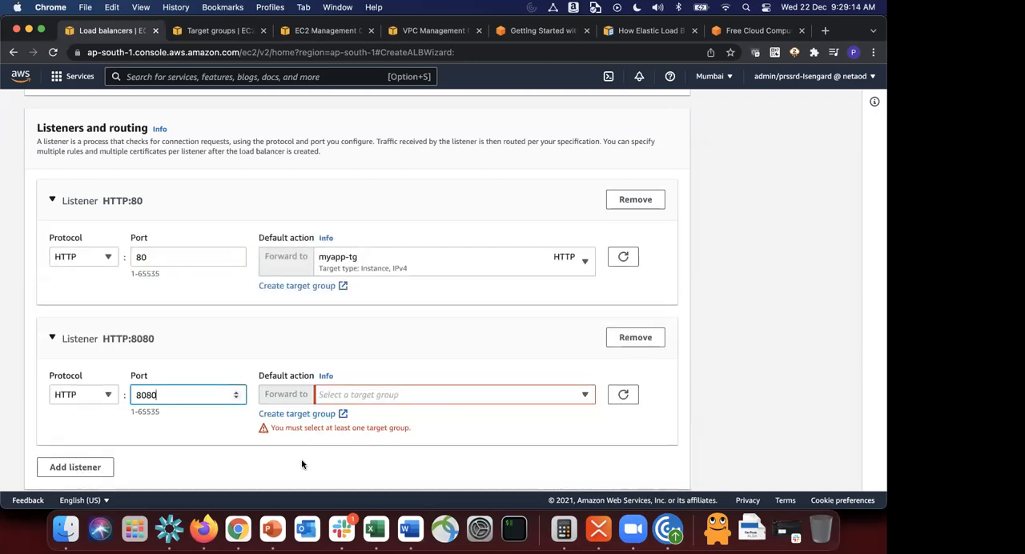
{"action": "scroll", "coordinate": [302, 459], "scroll_direction": "down", "scroll_amount": 3}
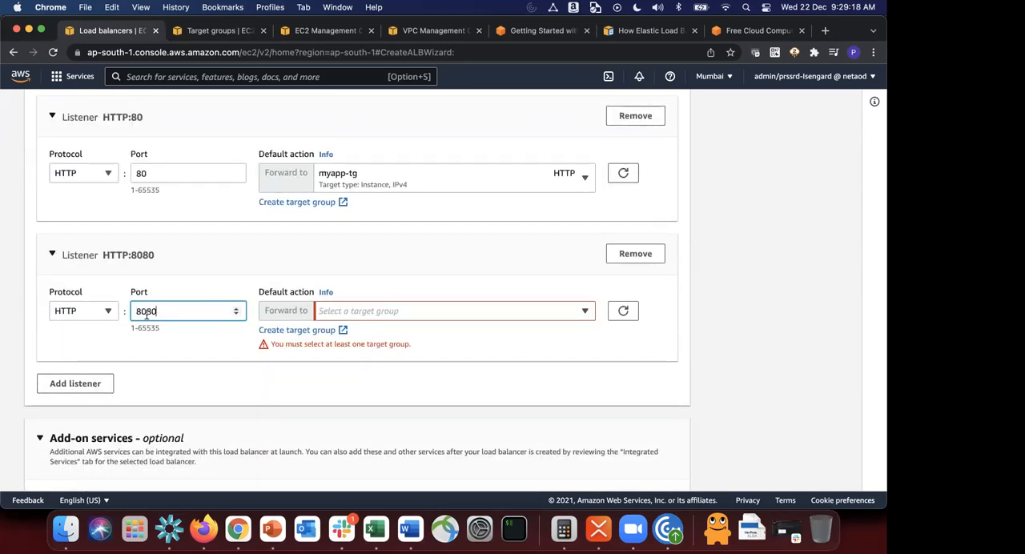
{"action": "left_click", "coordinate": [637, 255]}
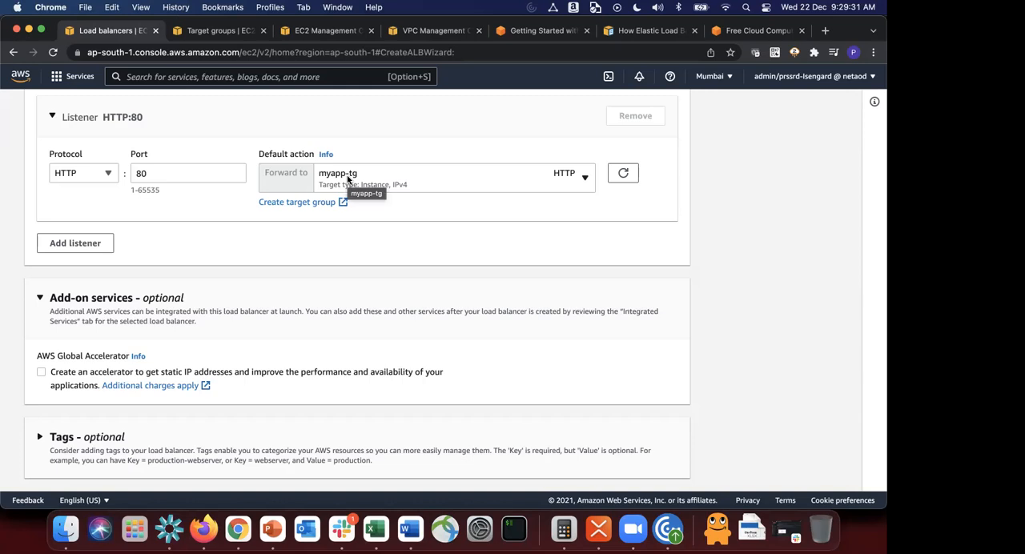
Step: Open the myapp-tg target group and examine its details and registered targets
{"action": "scroll", "coordinate": [189, 222], "scroll_direction": "up", "scroll_amount": 2}
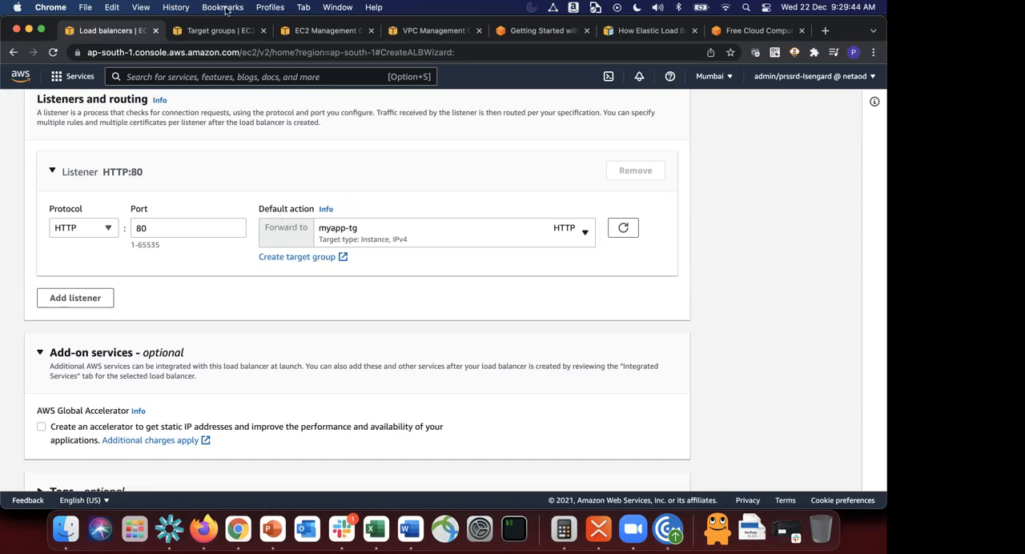
{"action": "left_click", "coordinate": [214, 32]}
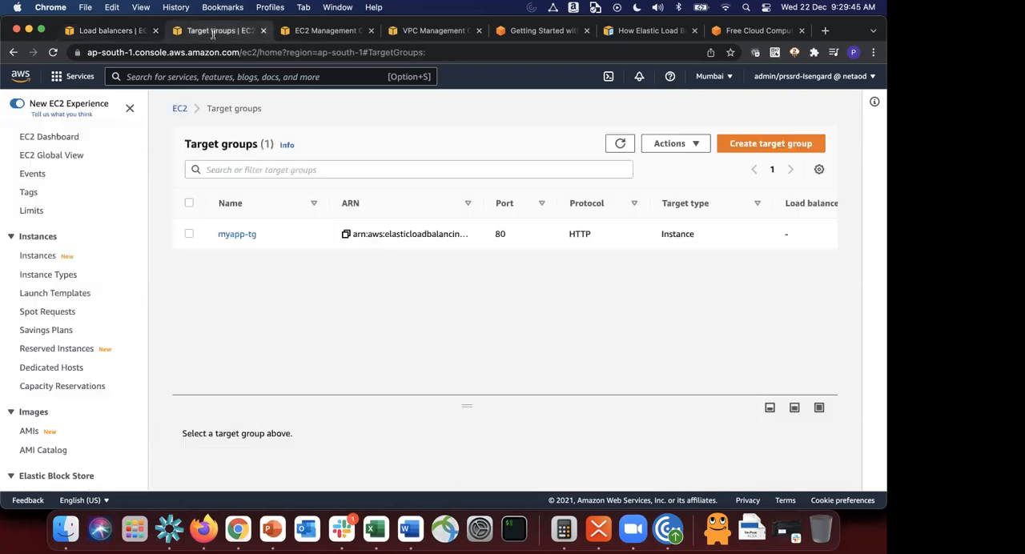
{"action": "left_click", "coordinate": [237, 234]}
{"action": "scroll", "coordinate": [381, 303], "scroll_direction": "down", "scroll_amount": 1}
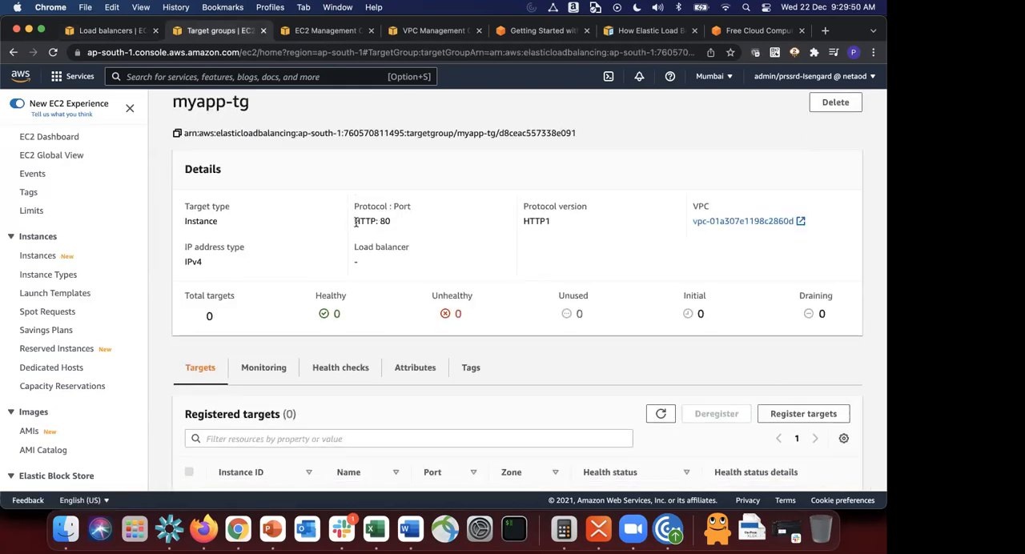
{"action": "scroll", "coordinate": [355, 222], "scroll_direction": "down", "scroll_amount": 2}
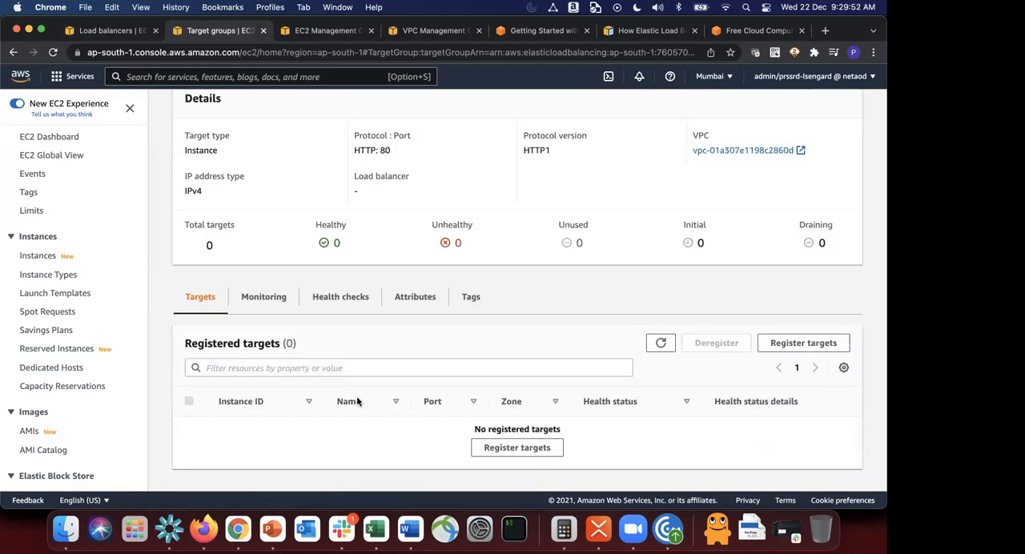
{"action": "scroll", "coordinate": [343, 367], "scroll_direction": "up", "scroll_amount": 2}
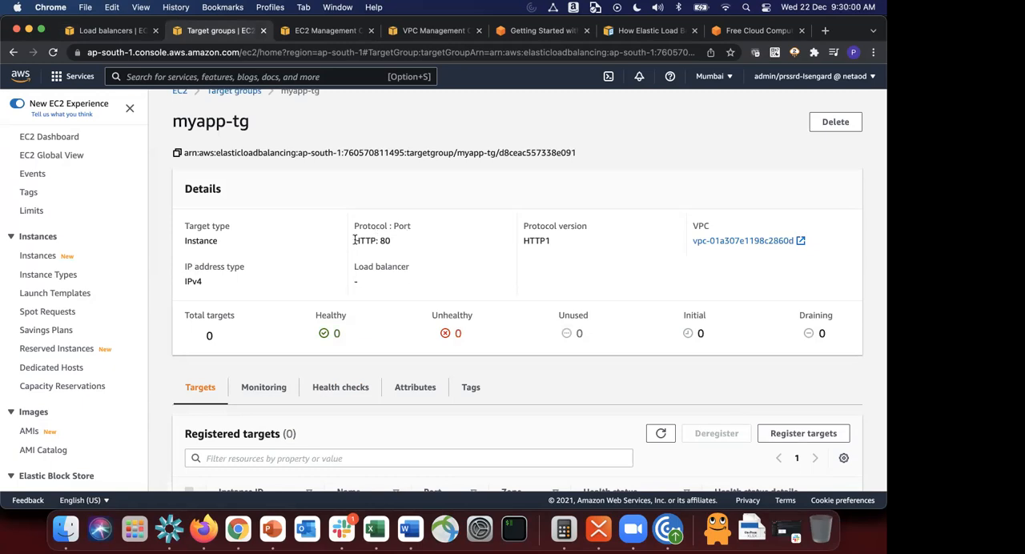
Step: Examine myapp-tg's protocol and port and its health check settings, including path, thresholds, timeout, interval and success codes
{"action": "left_click_drag", "start_coordinate": [355, 240], "coordinate": [416, 242]}
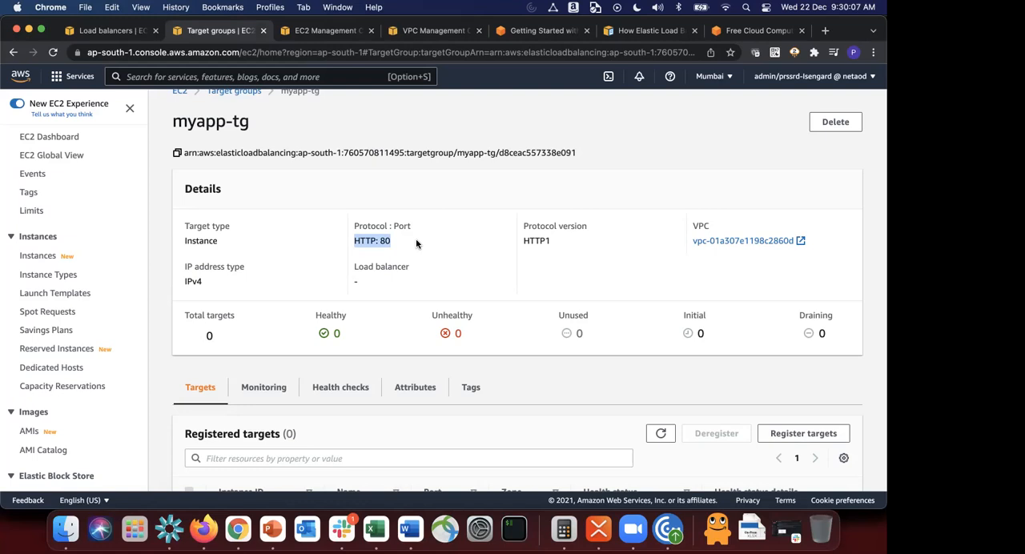
{"action": "scroll", "coordinate": [416, 241], "scroll_direction": "down", "scroll_amount": 3}
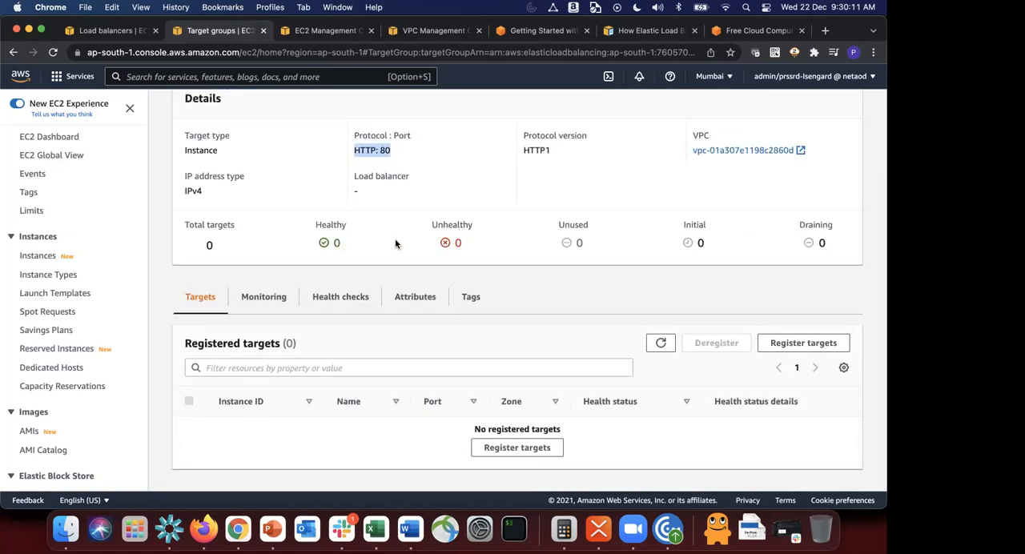
{"action": "left_click", "coordinate": [353, 299]}
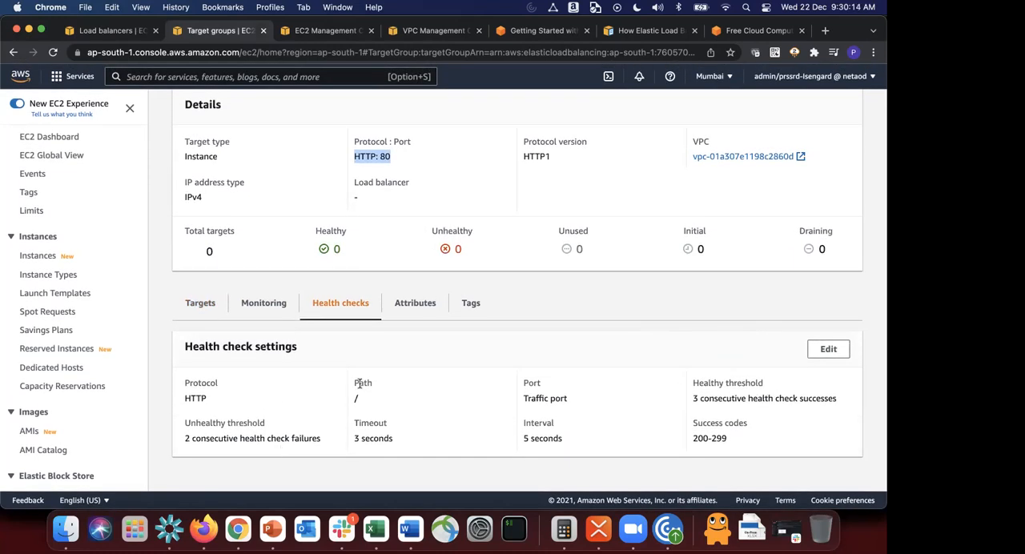
{"action": "left_click", "coordinate": [353, 409]}
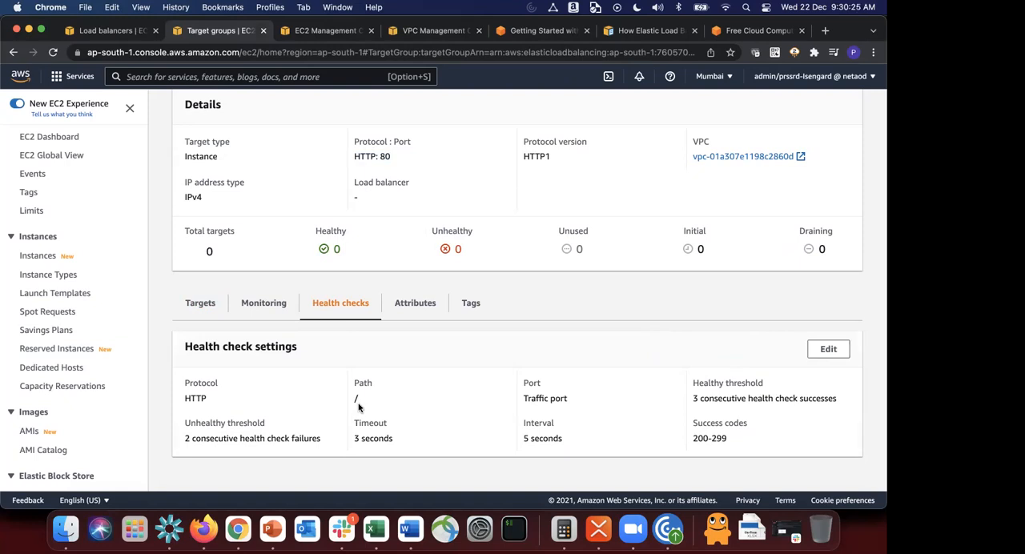
{"action": "mouse_move", "coordinate": [178, 423]}
{"action": "left_mouse_down"}
{"action": "mouse_move", "coordinate": [185, 432]}
{"action": "mouse_move", "coordinate": [755, 453]}
{"action": "left_mouse_up"}
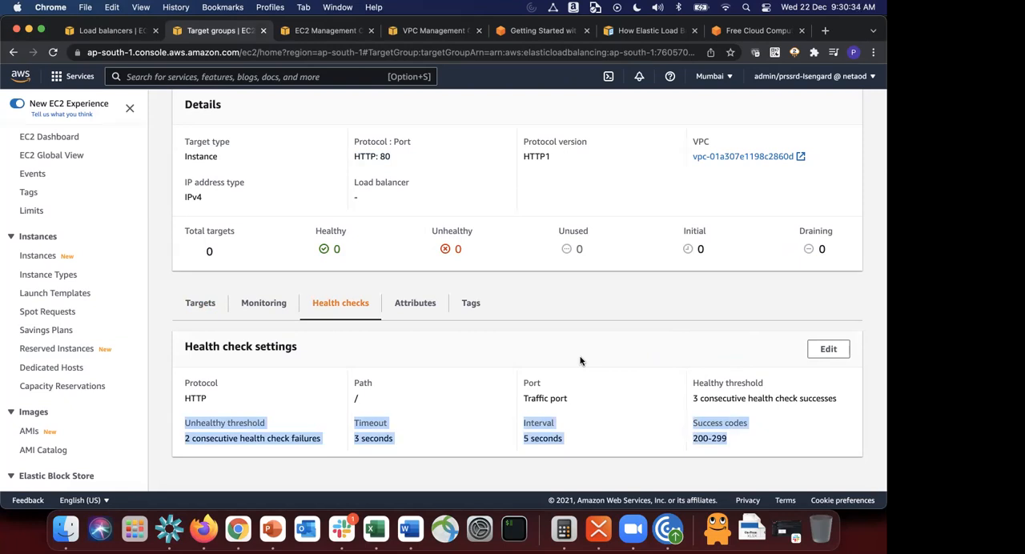
{"action": "left_click_drag", "start_coordinate": [412, 401], "coordinate": [339, 399]}
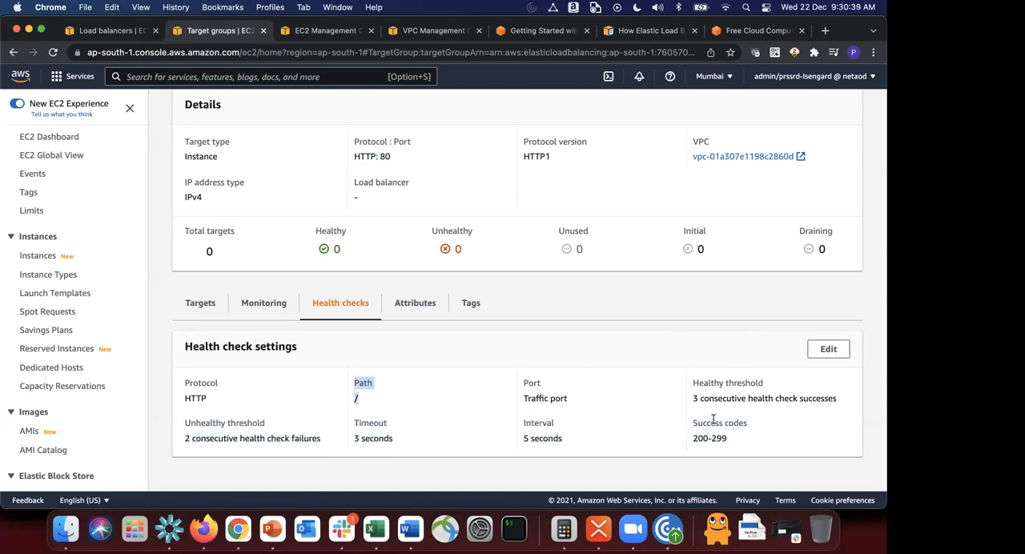
{"action": "left_click_drag", "start_coordinate": [695, 439], "coordinate": [739, 441]}
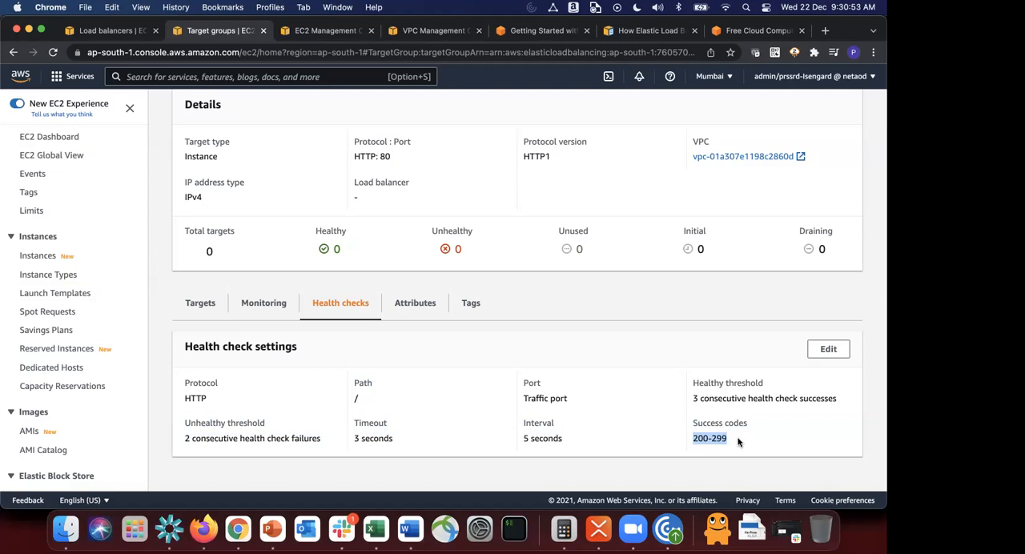
{"action": "left_click_drag", "start_coordinate": [763, 396], "coordinate": [861, 401]}
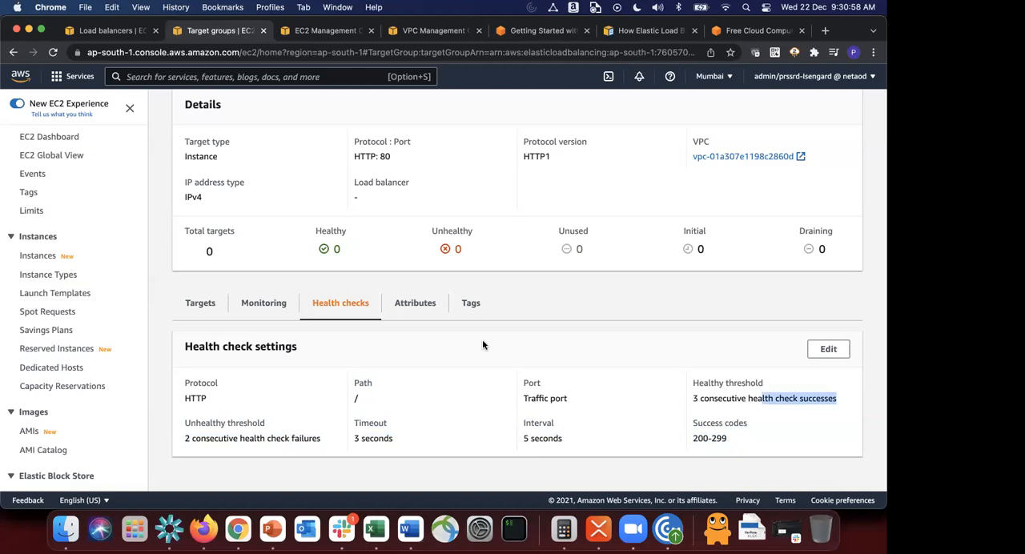
{"action": "left_click_drag", "start_coordinate": [179, 441], "coordinate": [314, 438]}
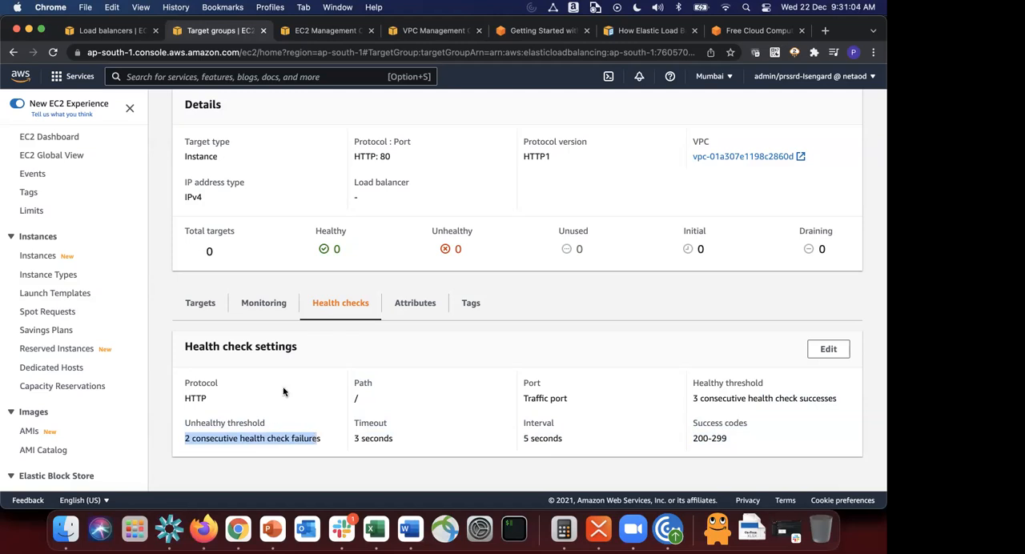
{"action": "left_click", "coordinate": [256, 431]}
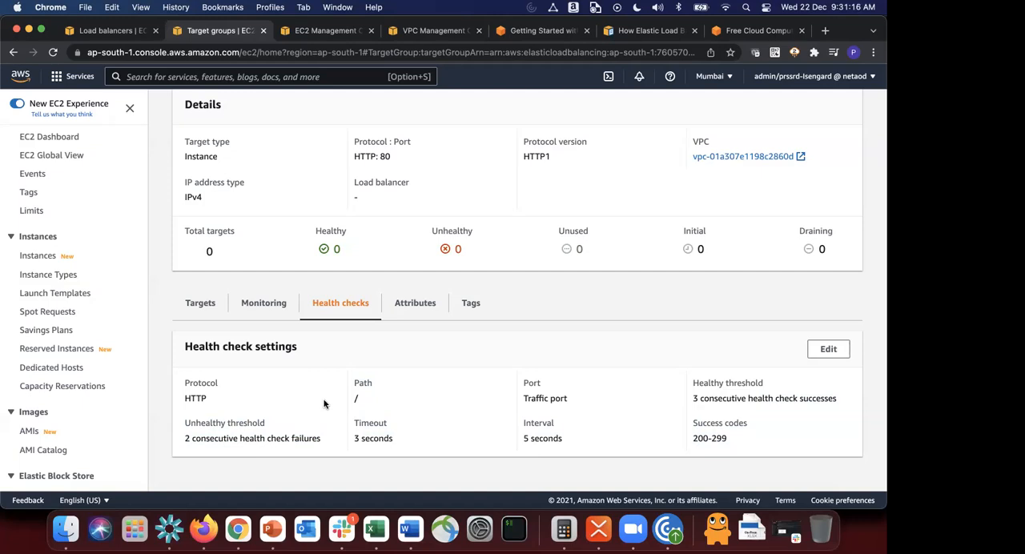
{"action": "scroll", "coordinate": [404, 210], "scroll_direction": "up", "scroll_amount": 3}
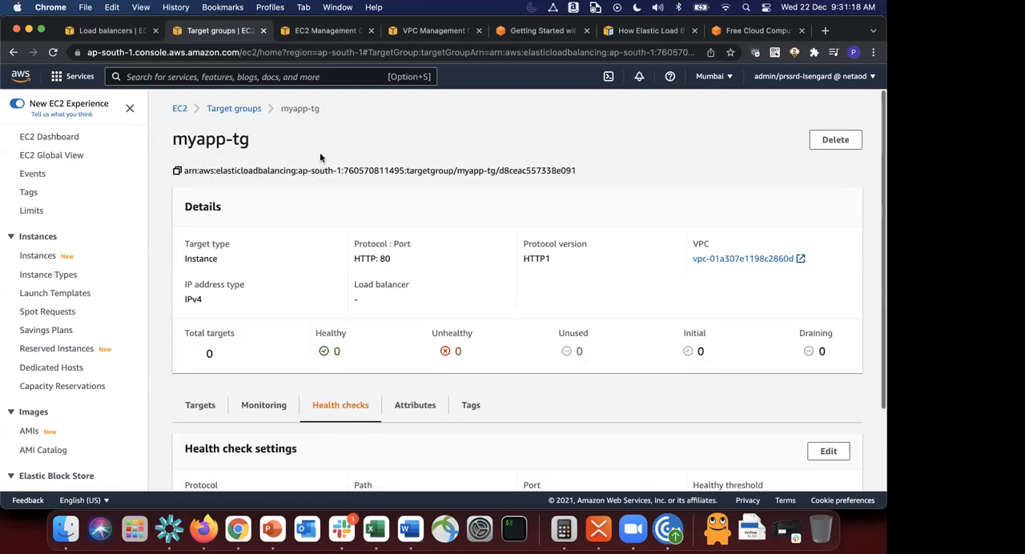
Step: Return to the load balancer form, review the summary, create the load balancer myalb and dismiss the notification
{"action": "left_click", "coordinate": [110, 32]}
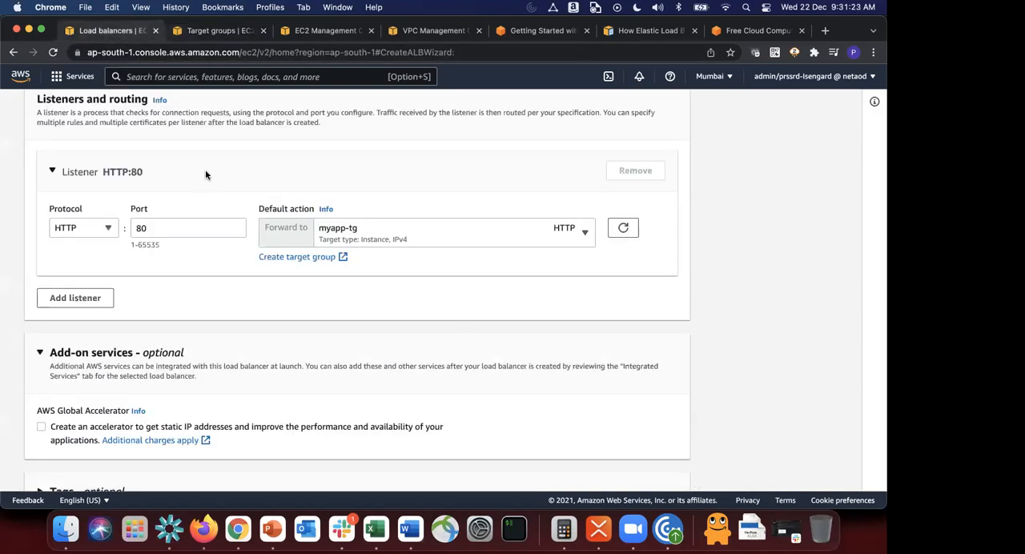
{"action": "scroll", "coordinate": [226, 200], "scroll_direction": "down", "scroll_amount": 5}
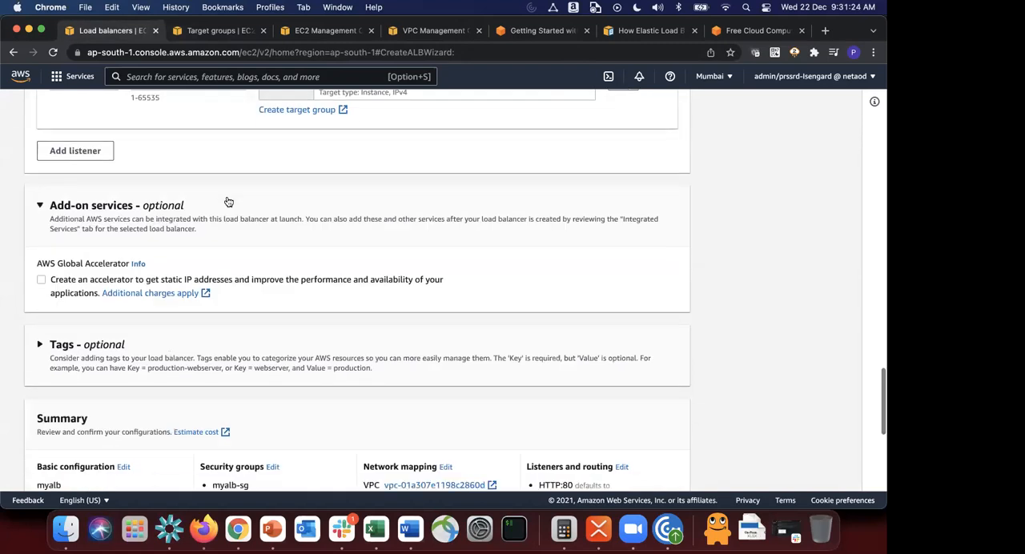
{"action": "scroll", "coordinate": [229, 200], "scroll_direction": "down", "scroll_amount": 5}
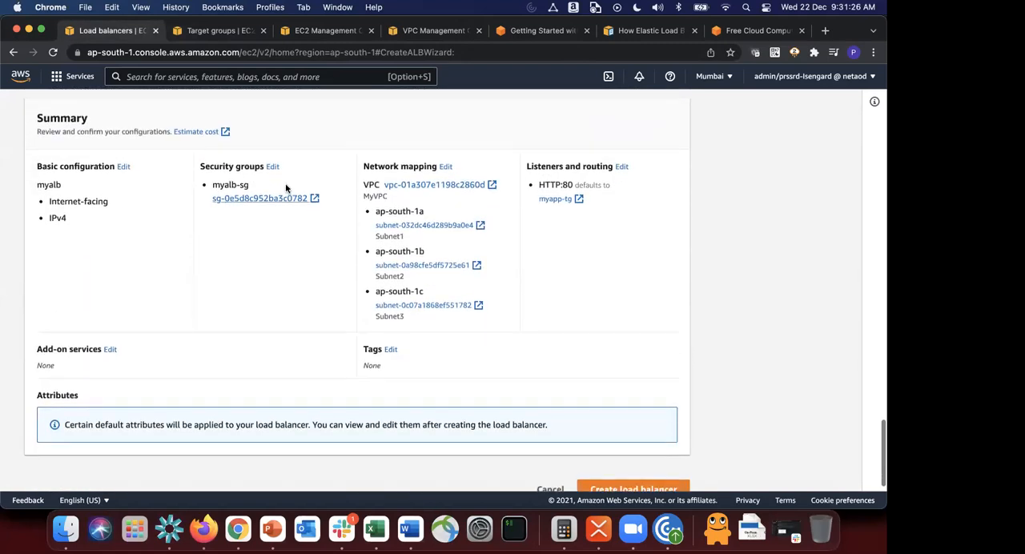
{"action": "scroll", "coordinate": [401, 294], "scroll_direction": "down", "scroll_amount": 1}
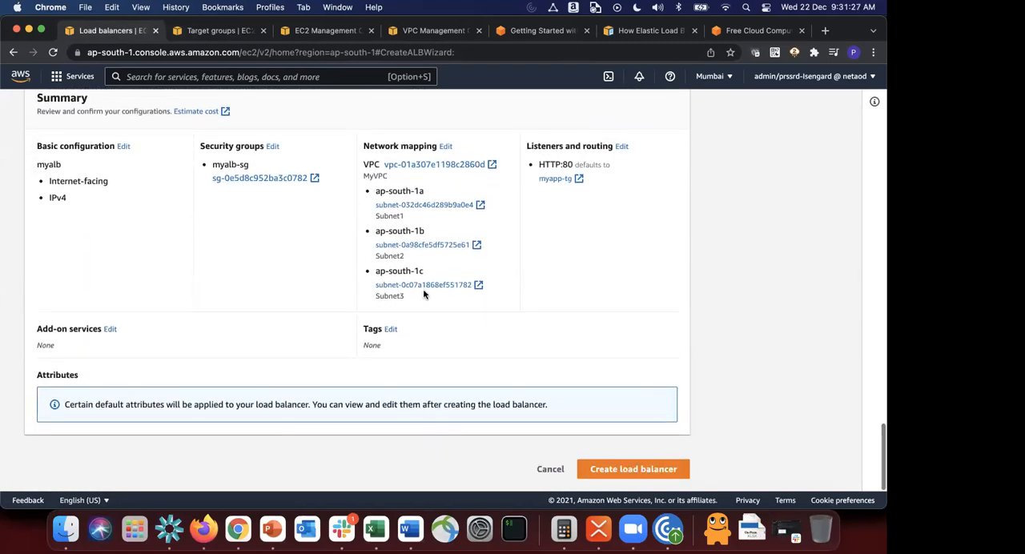
{"action": "left_click", "coordinate": [627, 472]}
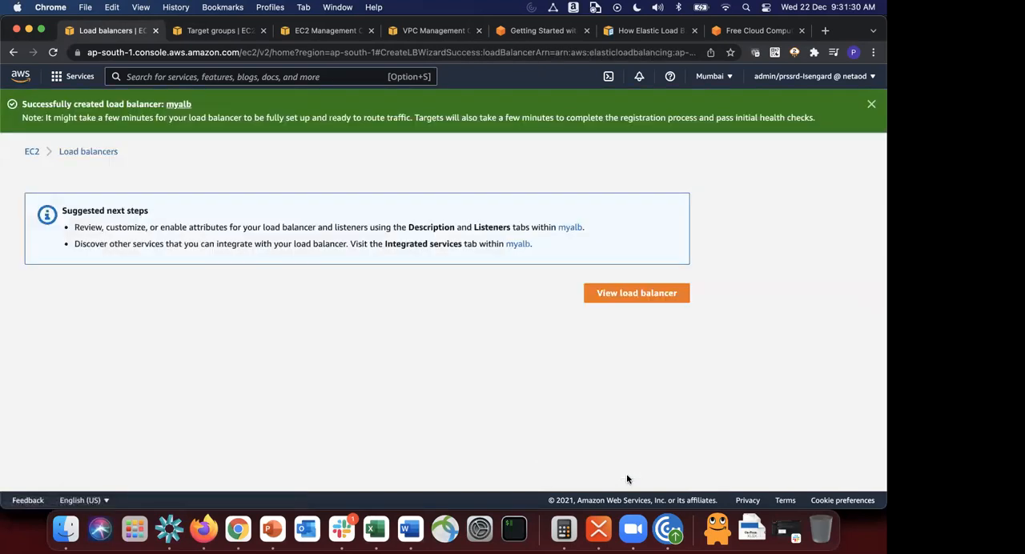
{"action": "left_click", "coordinate": [872, 103]}
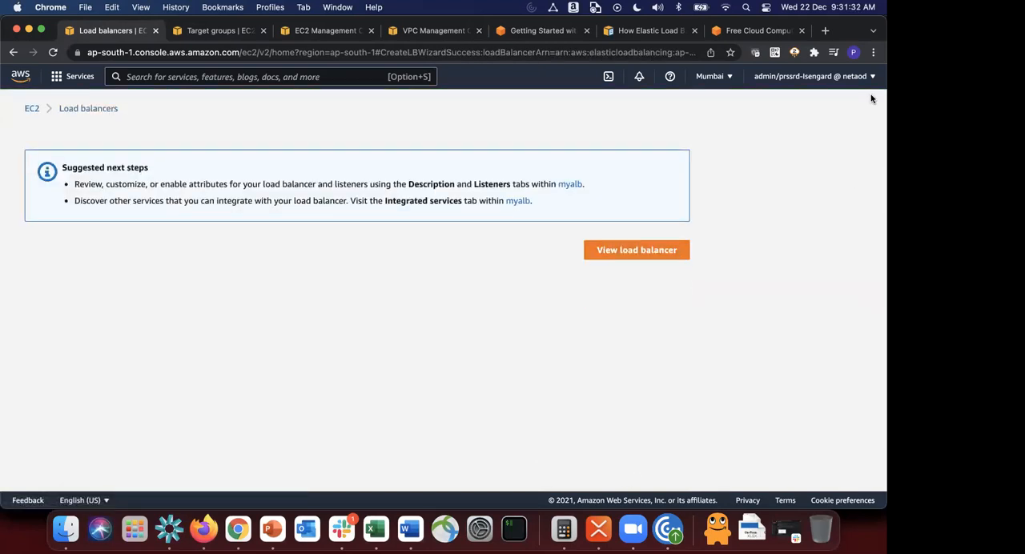
Step: View myalb in the load balancer list, check its state, widen the Availability Zones column and enlarge the details pane
{"action": "left_click", "coordinate": [648, 245]}
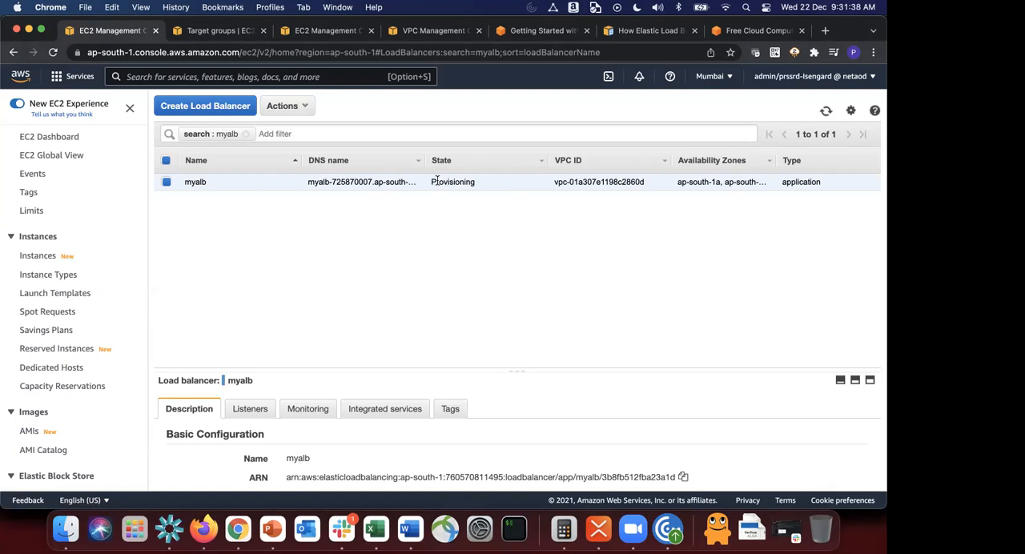
{"action": "double_click", "coordinate": [437, 181]}
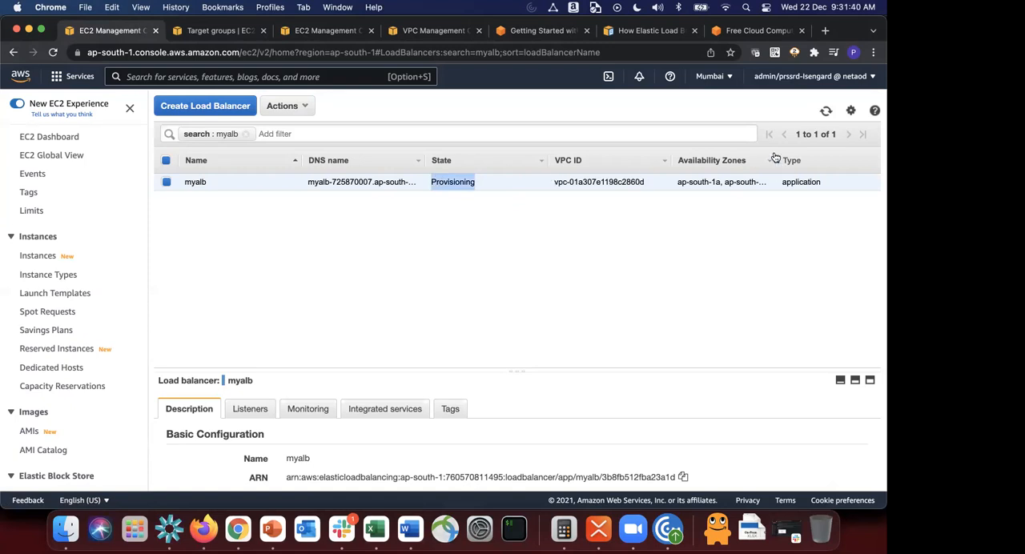
{"action": "left_click_drag", "start_coordinate": [774, 157], "coordinate": [783, 157]}
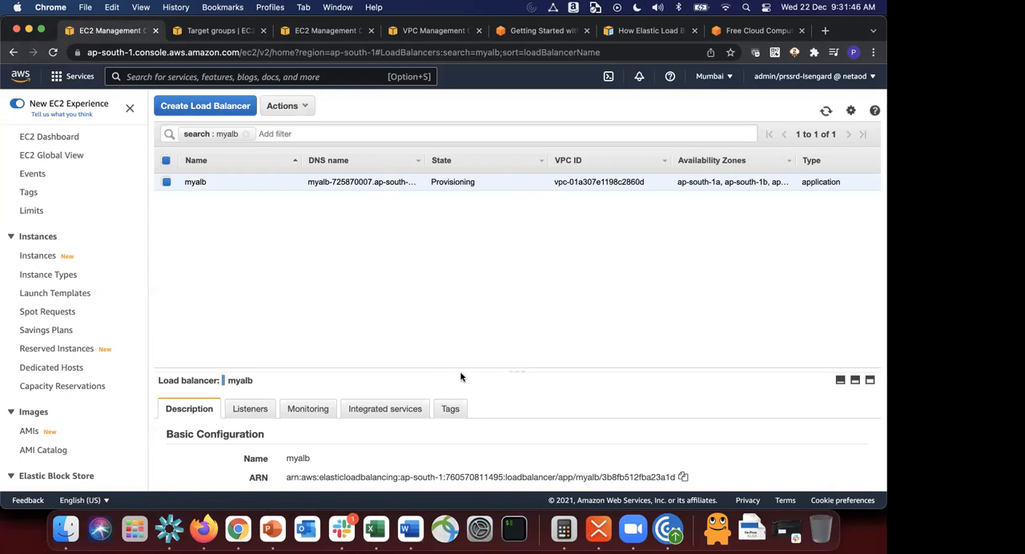
{"action": "left_click_drag", "start_coordinate": [472, 349], "coordinate": [487, 217]}
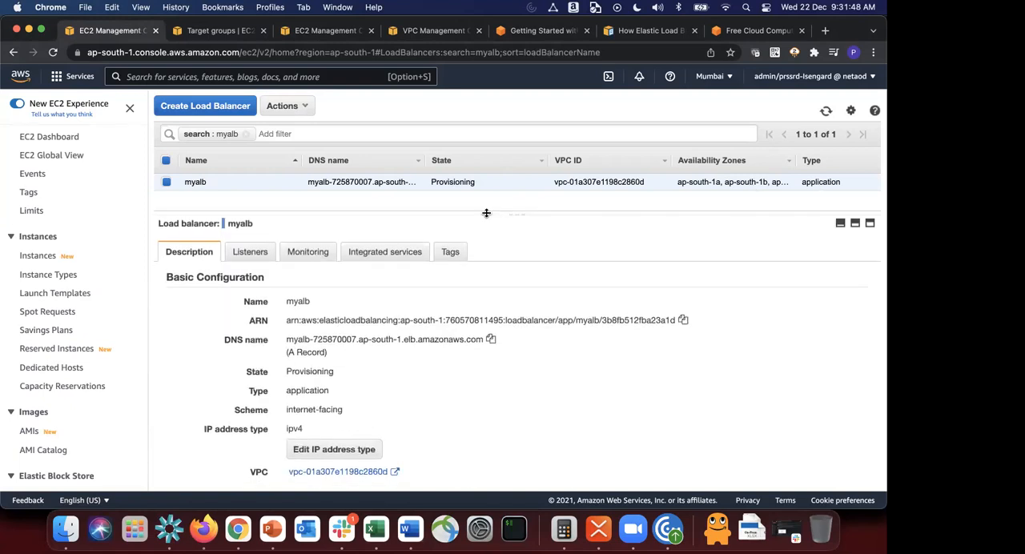
Step: Examine myalb's description, covering its scheme, Availability Zones, subnets and DNS name
{"action": "scroll", "coordinate": [348, 375], "scroll_direction": "down", "scroll_amount": 3}
{"action": "scroll", "coordinate": [347, 375], "scroll_direction": "up", "scroll_amount": 3}
{"action": "left_click_drag", "start_coordinate": [285, 412], "coordinate": [359, 413]}
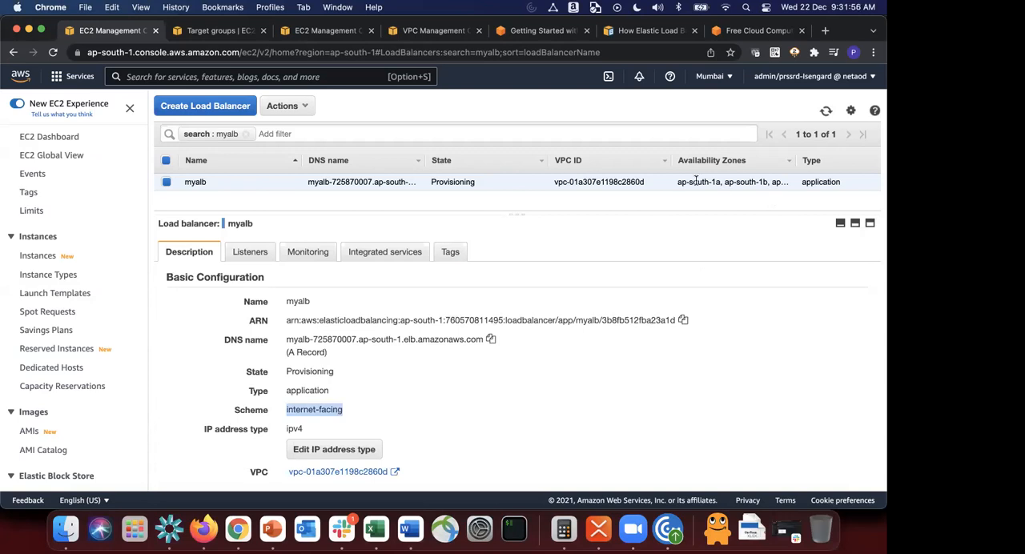
{"action": "left_click_drag", "start_coordinate": [678, 182], "coordinate": [722, 178]}
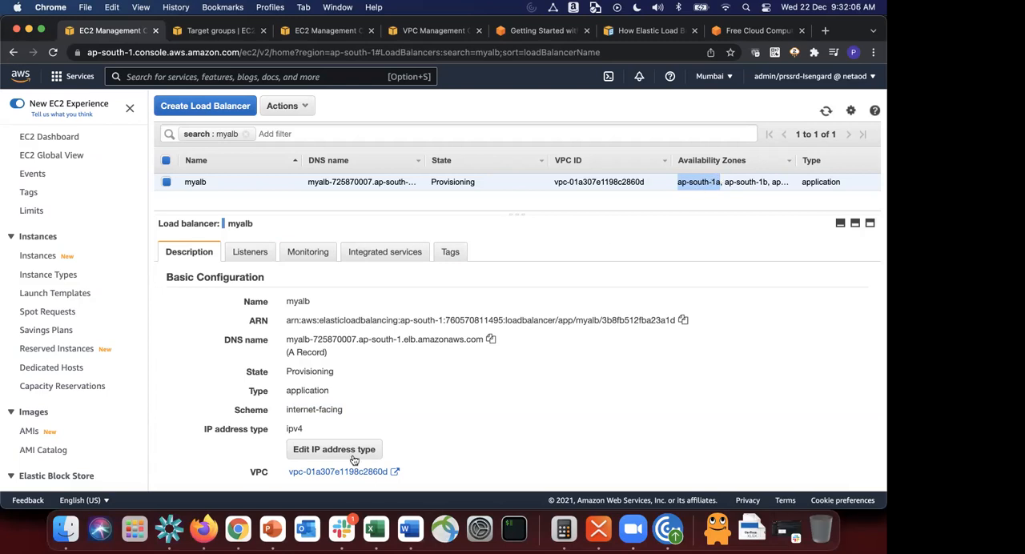
{"action": "scroll", "coordinate": [358, 453], "scroll_direction": "down", "scroll_amount": 2}
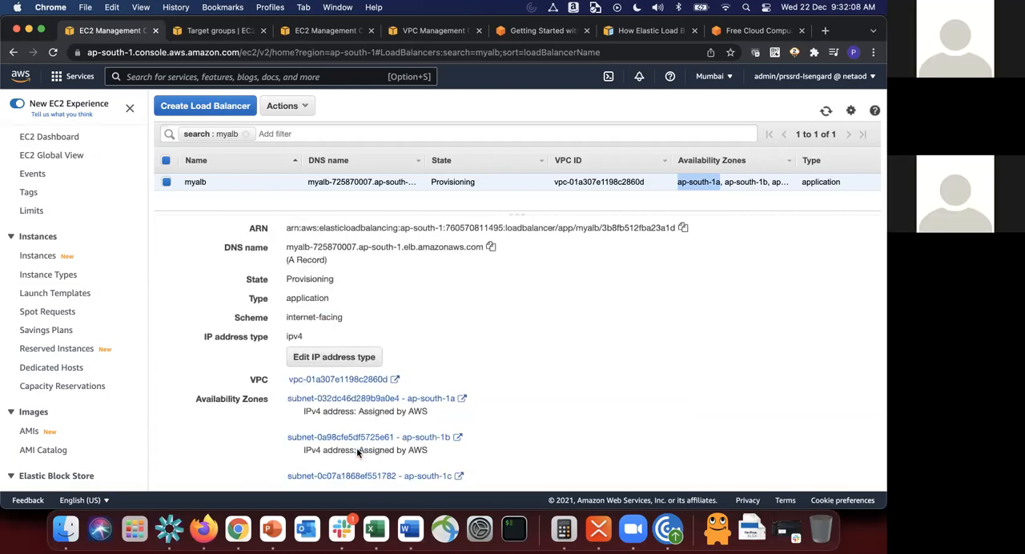
{"action": "scroll", "coordinate": [358, 454], "scroll_direction": "down", "scroll_amount": 3}
{"action": "scroll", "coordinate": [438, 385], "scroll_direction": "up", "scroll_amount": 2}
{"action": "scroll", "coordinate": [438, 384], "scroll_direction": "up", "scroll_amount": 1}
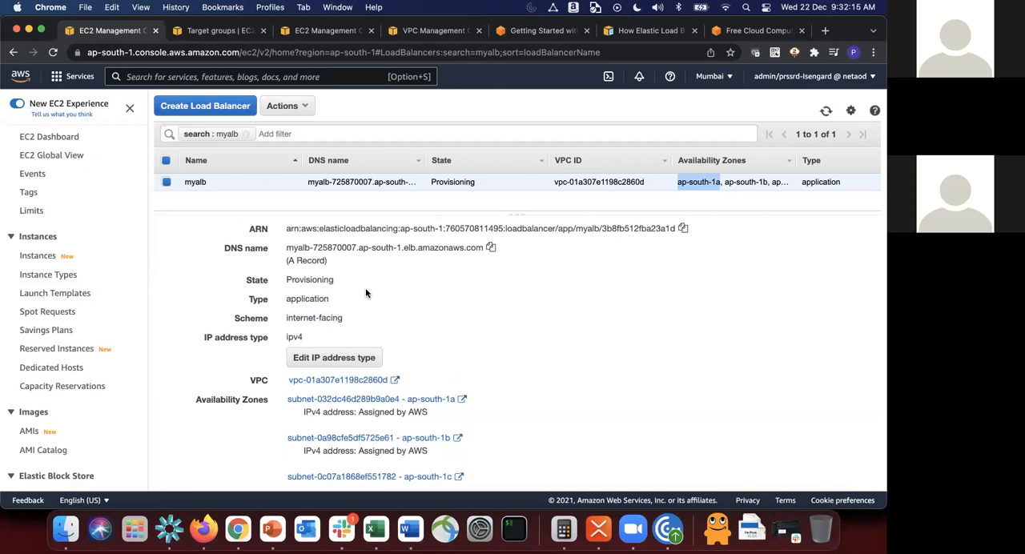
{"action": "scroll", "coordinate": [365, 293], "scroll_direction": "up", "scroll_amount": 4}
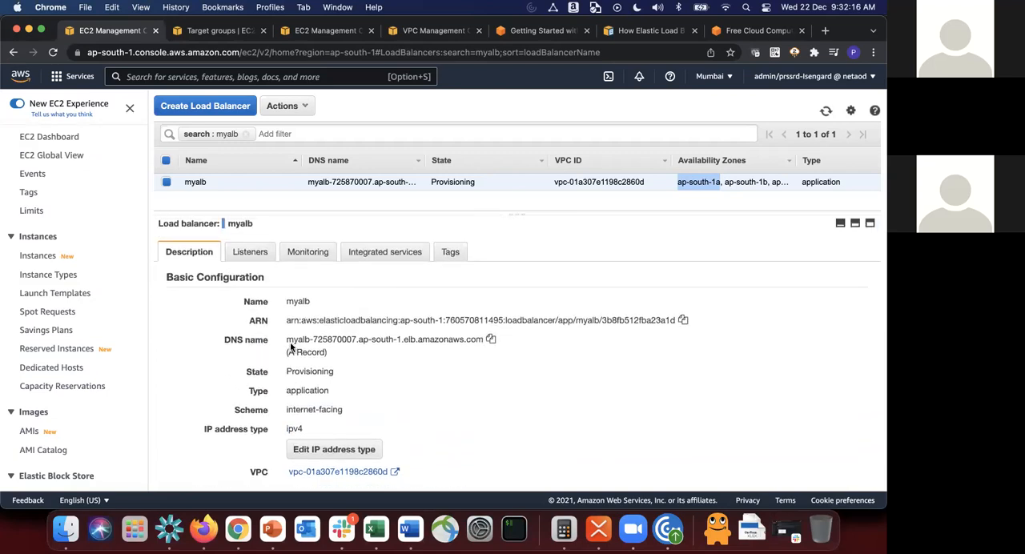
{"action": "left_click_drag", "start_coordinate": [287, 340], "coordinate": [472, 342]}
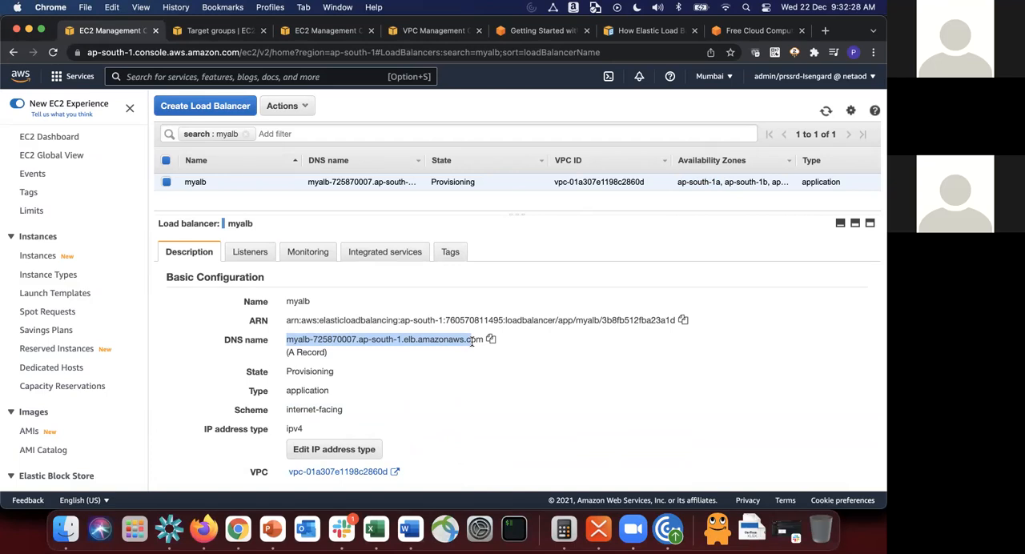
{"action": "left_click", "coordinate": [294, 341]}
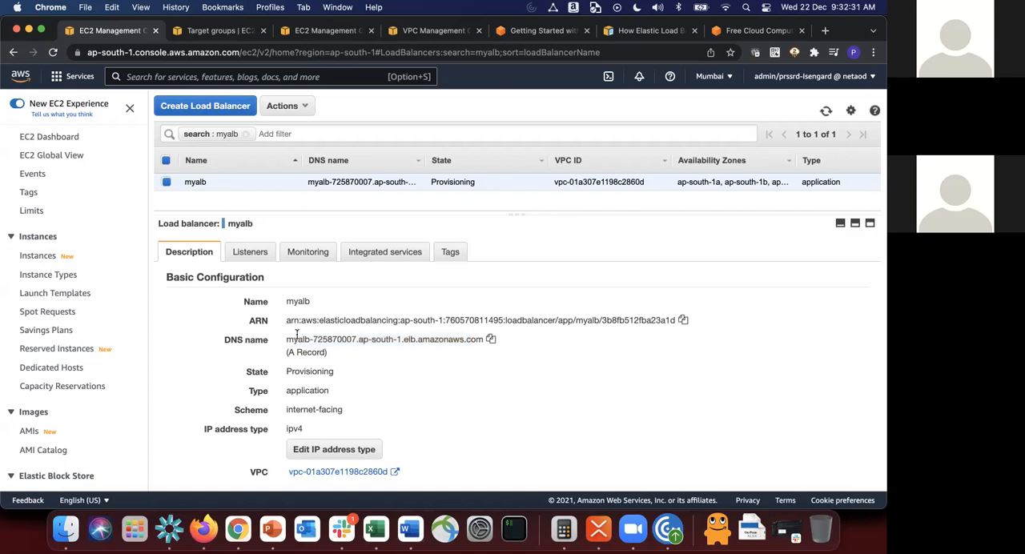
{"action": "left_click_drag", "start_coordinate": [286, 340], "coordinate": [484, 342]}
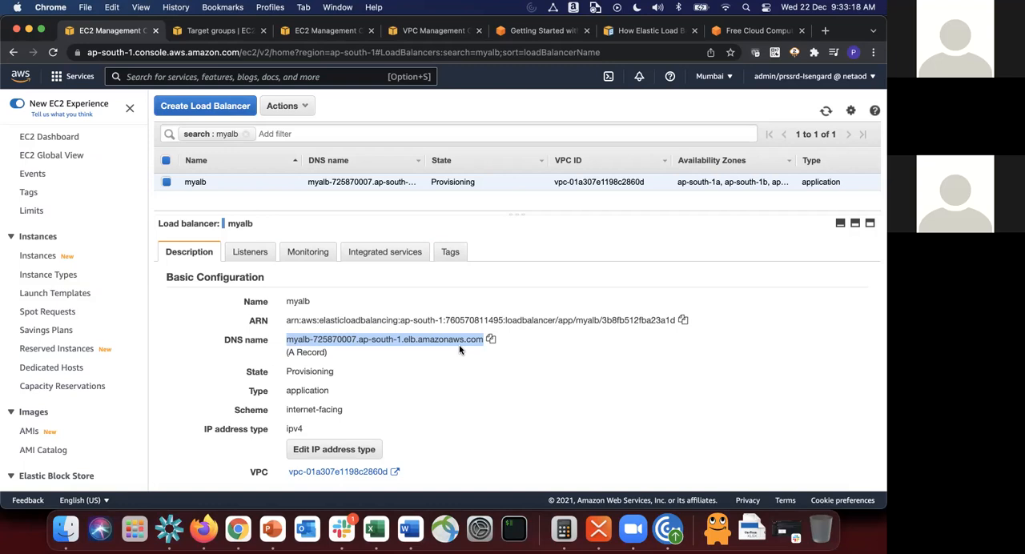
{"action": "left_click", "coordinate": [386, 380]}
{"action": "scroll", "coordinate": [386, 380], "scroll_direction": "down", "scroll_amount": 1}
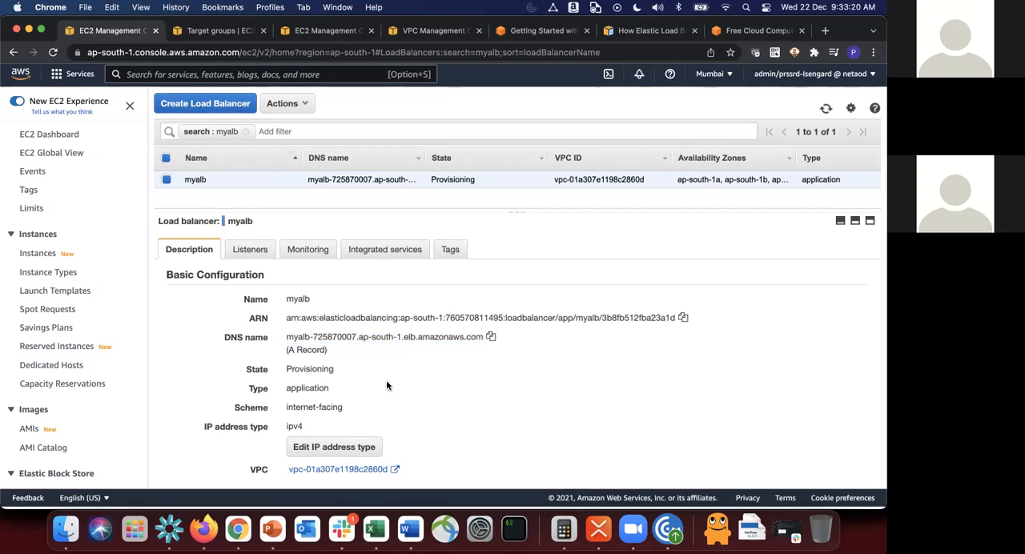
{"action": "scroll", "coordinate": [386, 381], "scroll_direction": "up", "scroll_amount": 1}
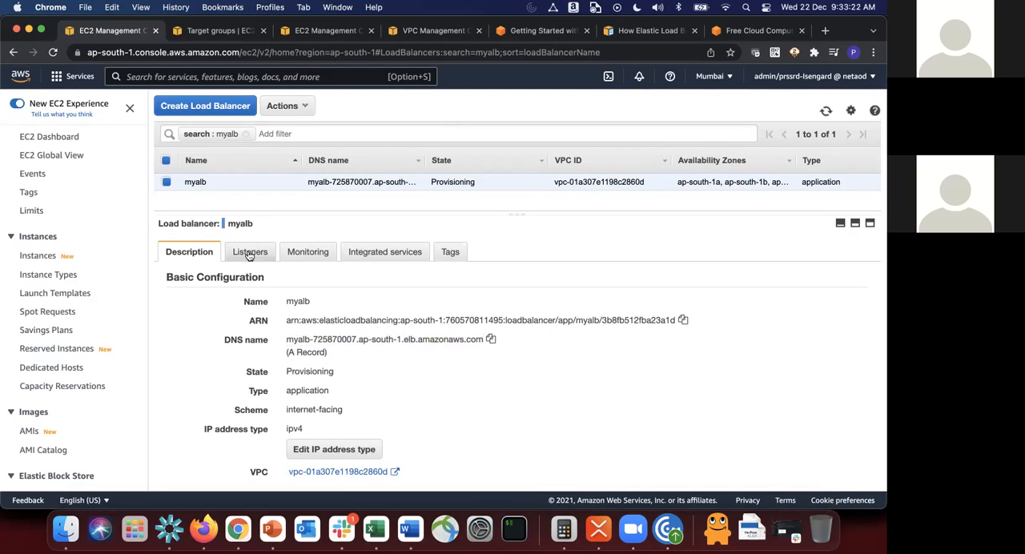
Step: Show myalb's listeners and follow the HTTP:80 default rule to the target group myapp-tg in its new browser tab
{"action": "left_click", "coordinate": [250, 253]}
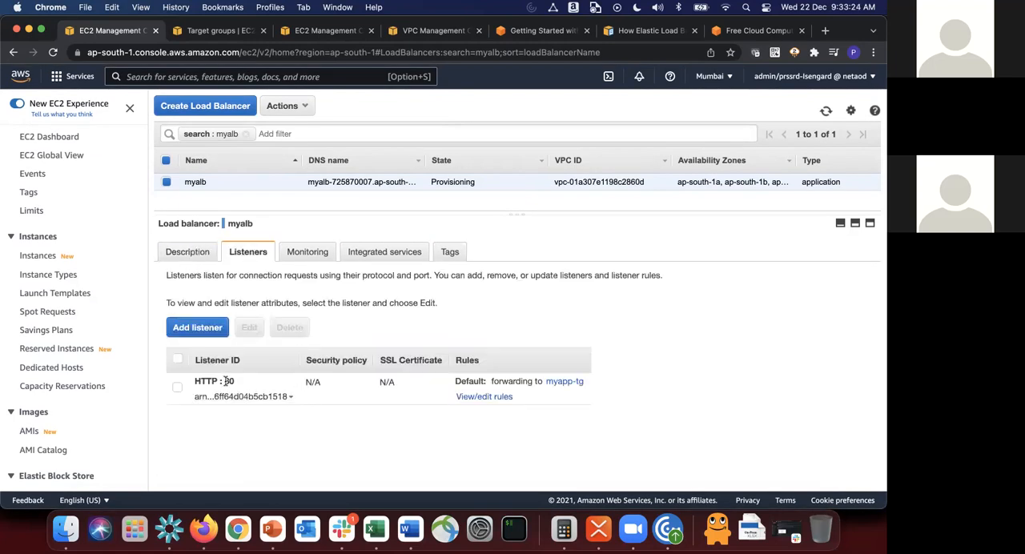
{"action": "left_click_drag", "start_coordinate": [228, 382], "coordinate": [325, 424]}
{"action": "left_click", "coordinate": [324, 423]}
{"action": "left_click", "coordinate": [565, 382]}
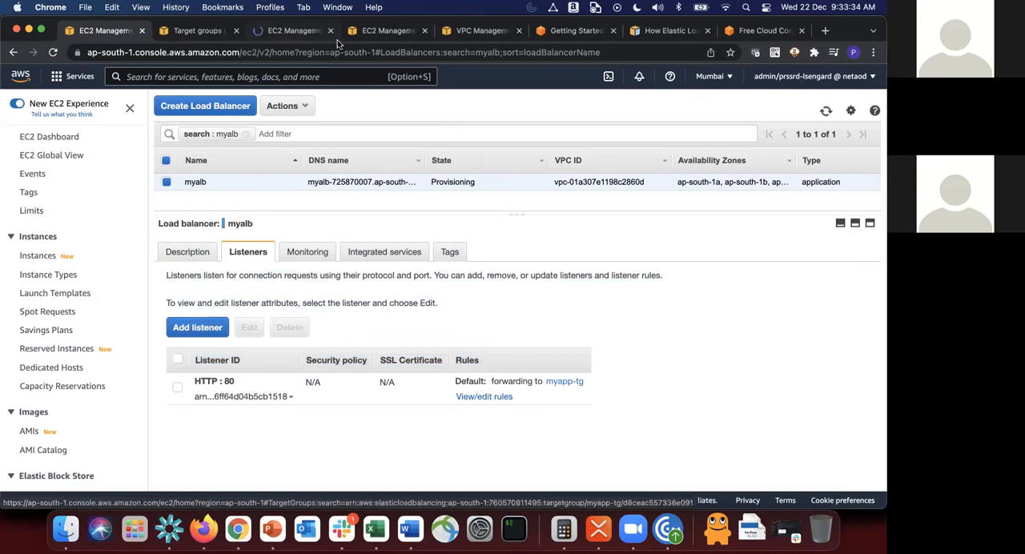
{"action": "left_click", "coordinate": [296, 33]}
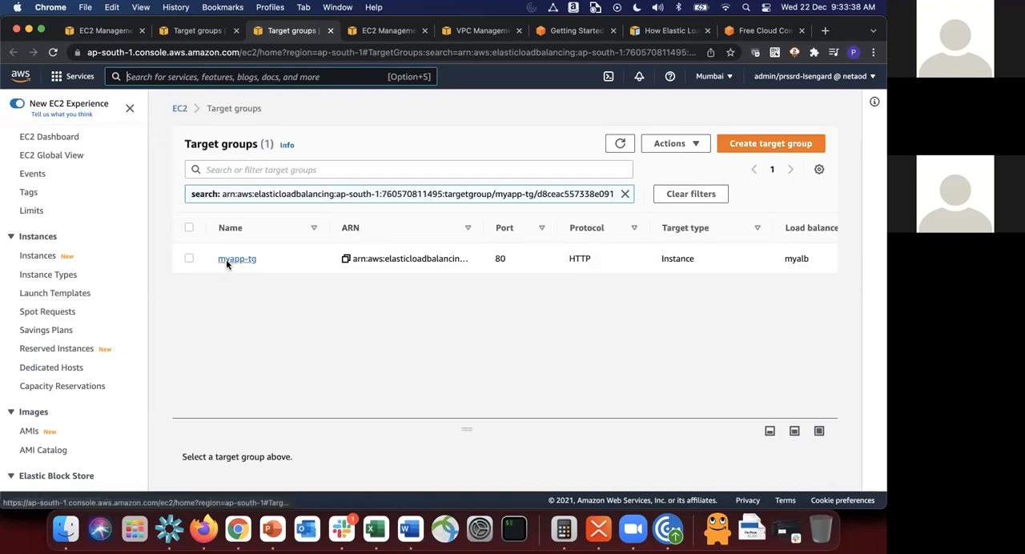
Step: Open the target group myapp-tg and examine its details, target health counts and registered targets
{"action": "left_click", "coordinate": [226, 260]}
{"action": "scroll", "coordinate": [227, 265], "scroll_direction": "down", "scroll_amount": 3}
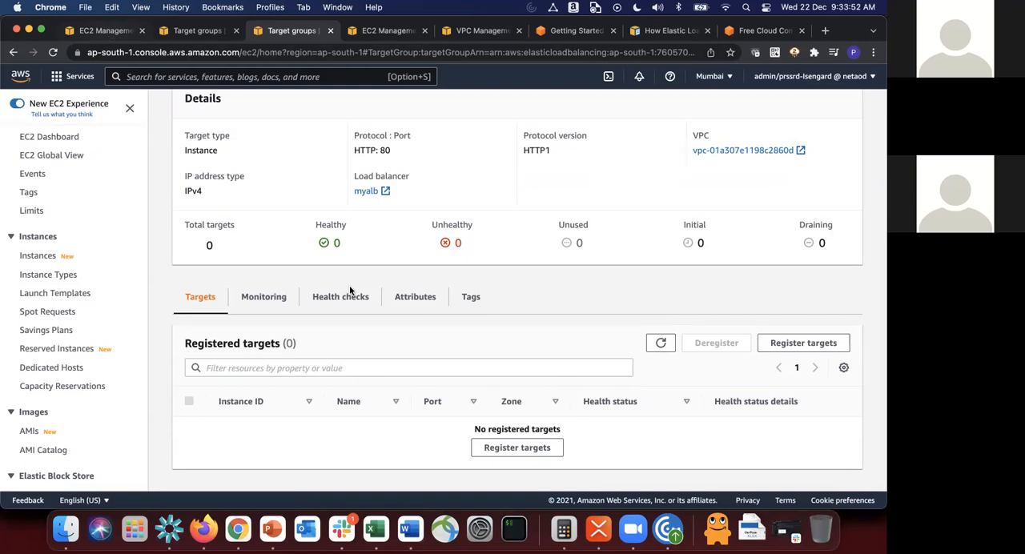
Step: Return to the load balancer list, refresh it and copy myalb's DNS name from its description
{"action": "left_click", "coordinate": [104, 31]}
{"action": "left_click", "coordinate": [827, 111]}
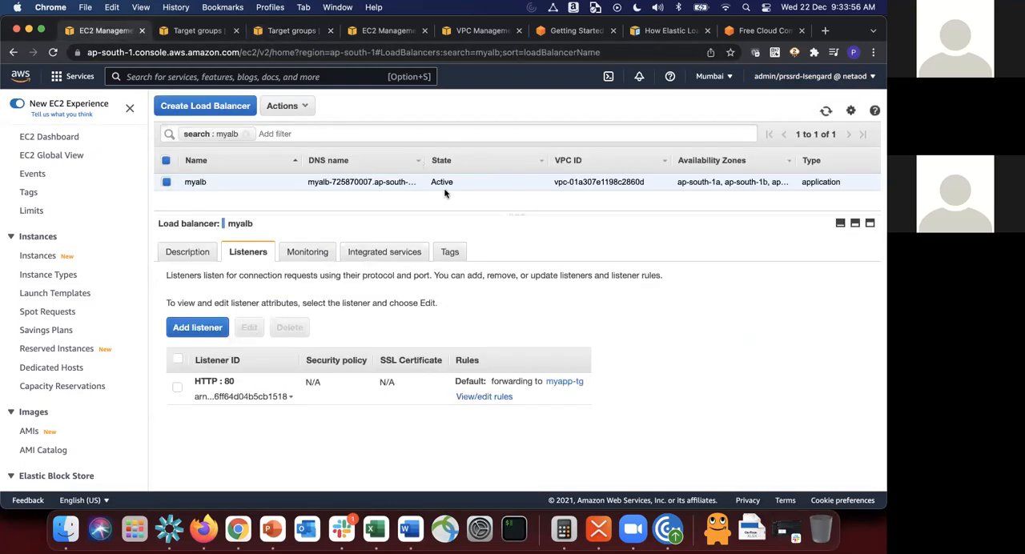
{"action": "left_click", "coordinate": [197, 252]}
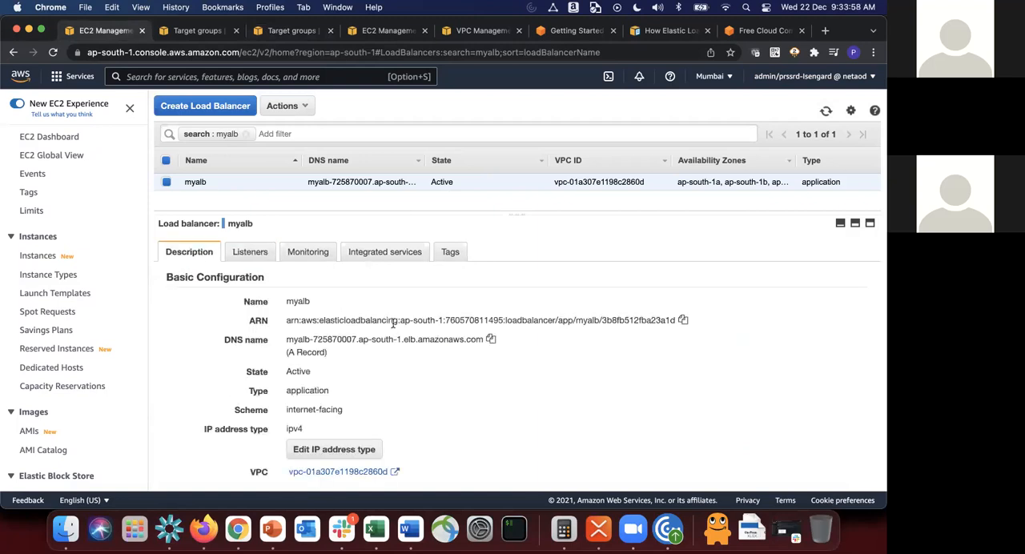
{"action": "left_click", "coordinate": [490, 340]}
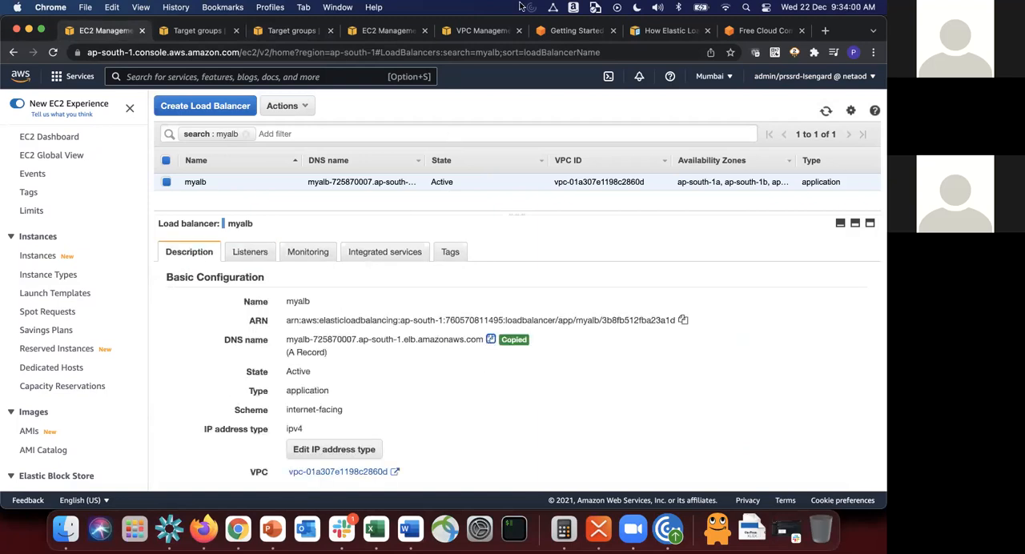
Step: Load myalb's copied DNS name in a new browser tab, examine the response and close that tab
{"action": "left_click", "coordinate": [826, 31]}
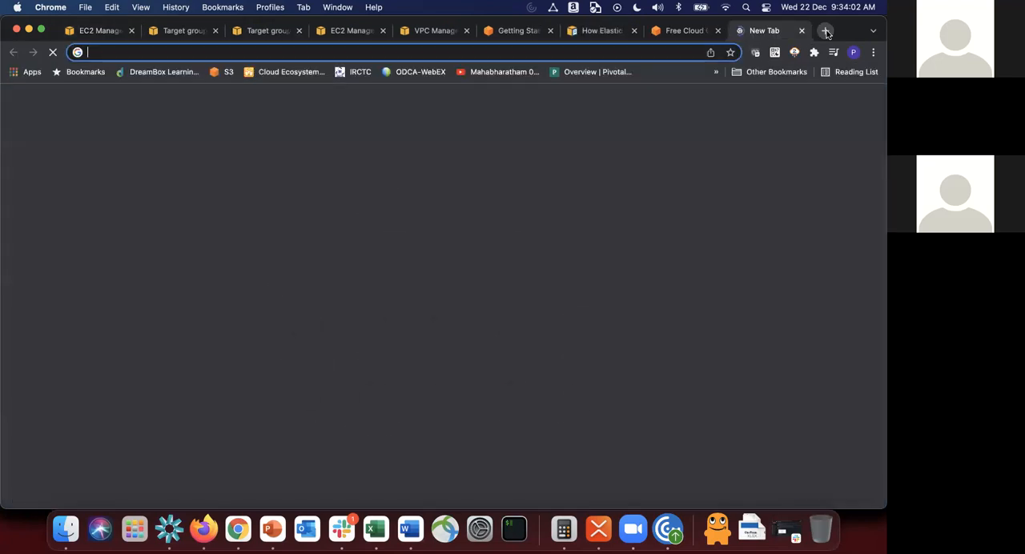
{"action": "key", "text": "super+v"}
{"action": "key", "text": "Return"}
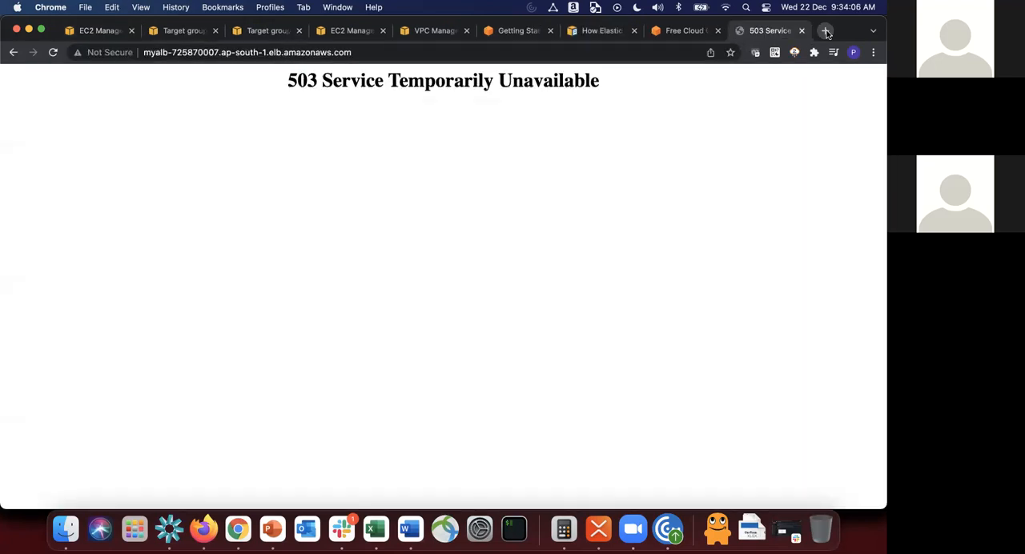
{"action": "left_click_drag", "start_coordinate": [289, 80], "coordinate": [640, 80]}
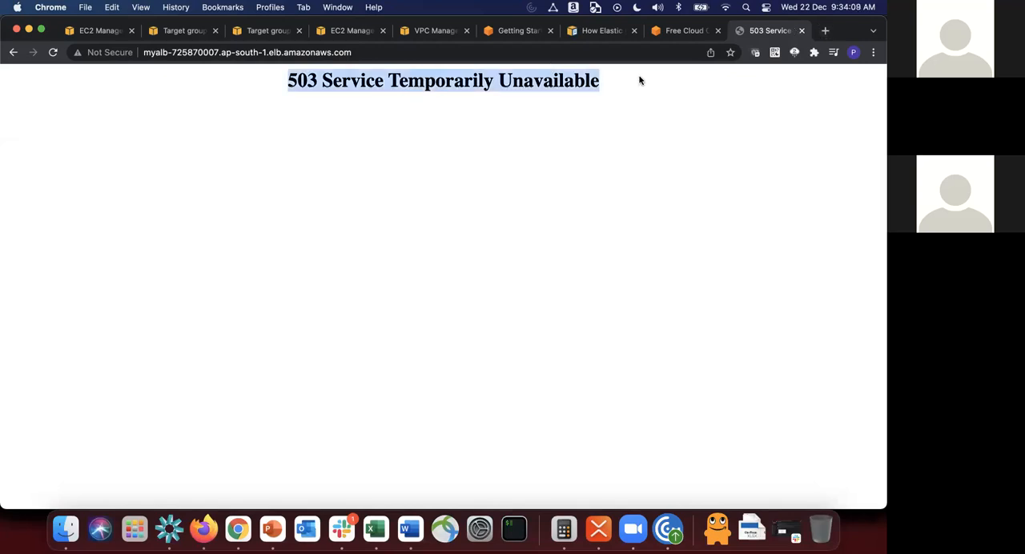
{"action": "left_click", "coordinate": [640, 81]}
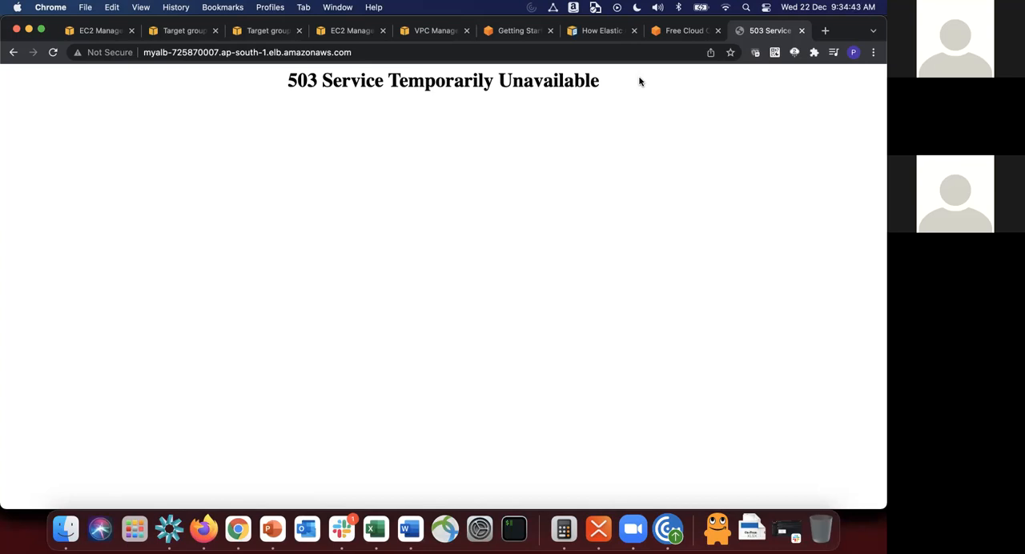
{"action": "triple_click", "coordinate": [321, 83]}
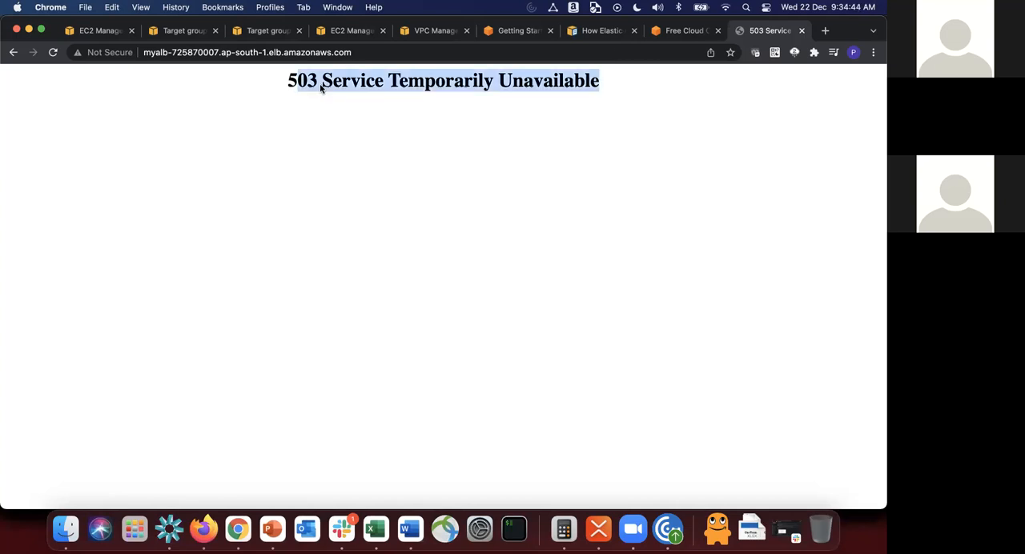
{"action": "left_click", "coordinate": [799, 31]}
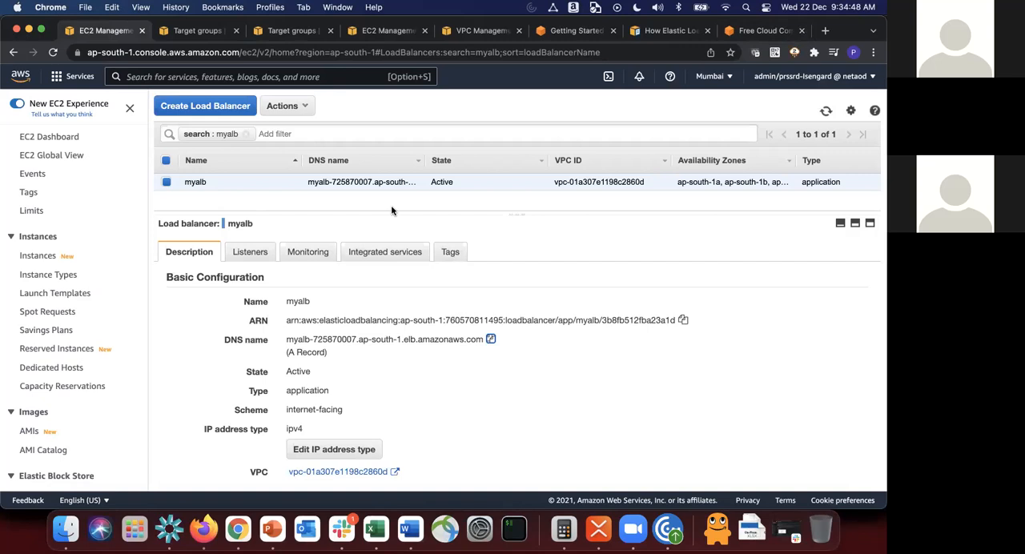
Step: Switch to the PowerPoint whiteboard, delete both EC2 Web Server shapes from the Application Load Balancer diagram and undo the deletion
{"action": "key", "text": "super+Tab"}
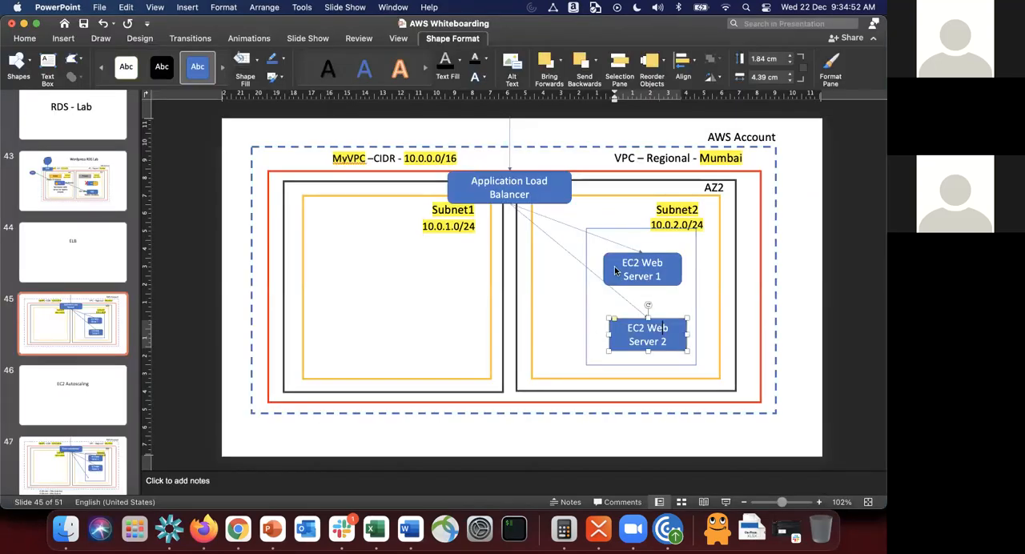
{"action": "left_click", "coordinate": [528, 195]}
{"action": "left_click", "coordinate": [612, 233]}
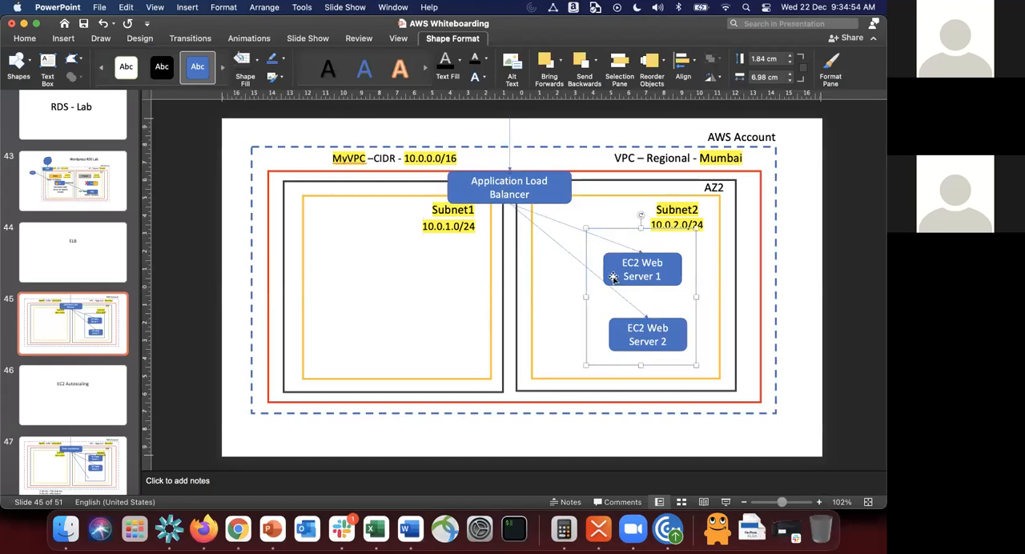
{"action": "left_click", "coordinate": [615, 276]}
{"action": "left_click", "coordinate": [627, 343], "text": "shift"}
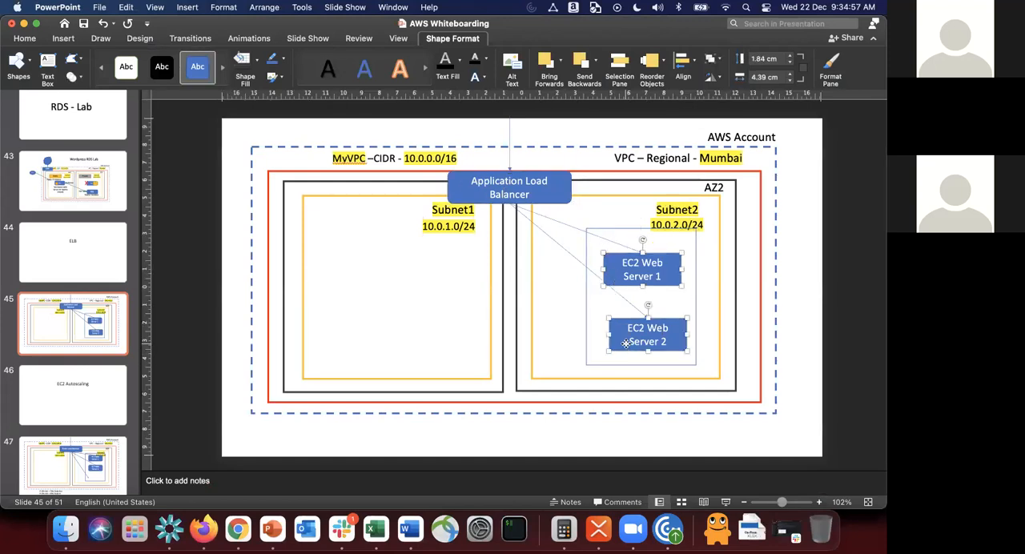
{"action": "key", "text": "Delete"}
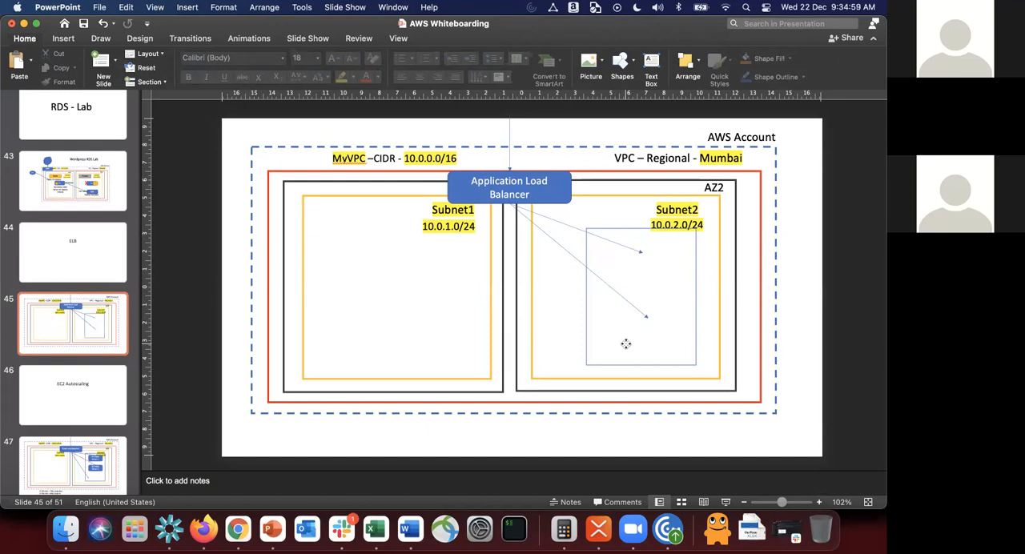
{"action": "key", "text": "super+z"}
{"action": "key", "text": "super+Tab"}
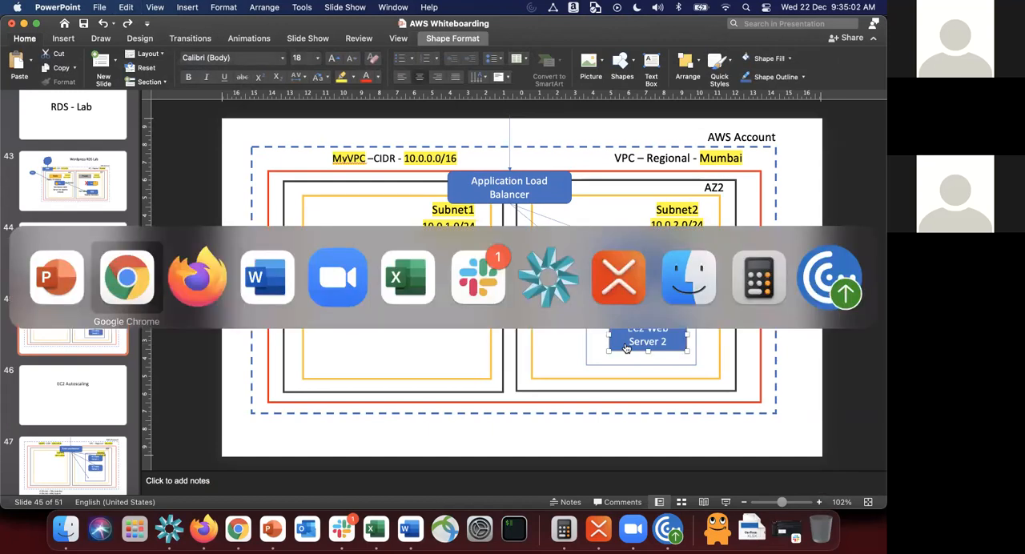
{"action": "key", "text": "super+Tab"}
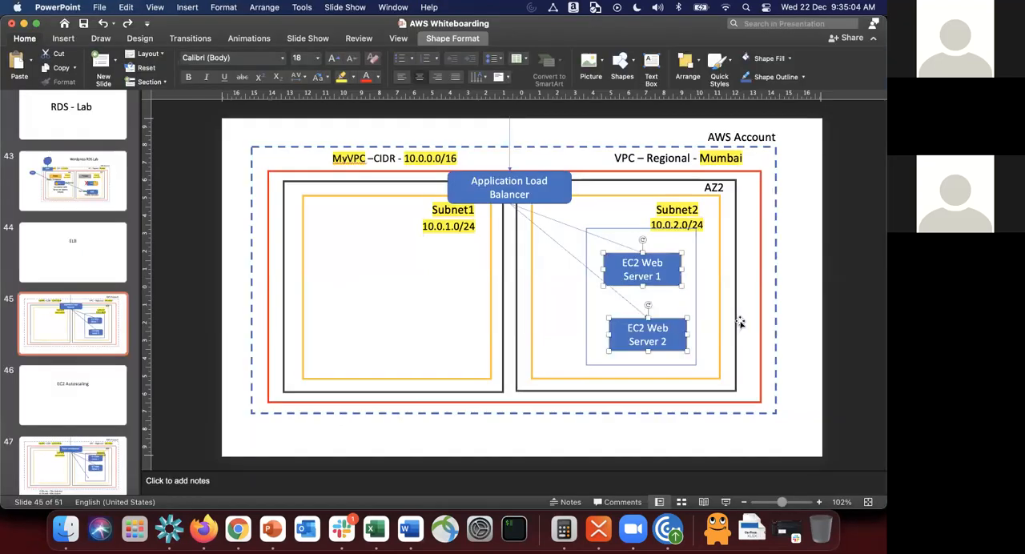
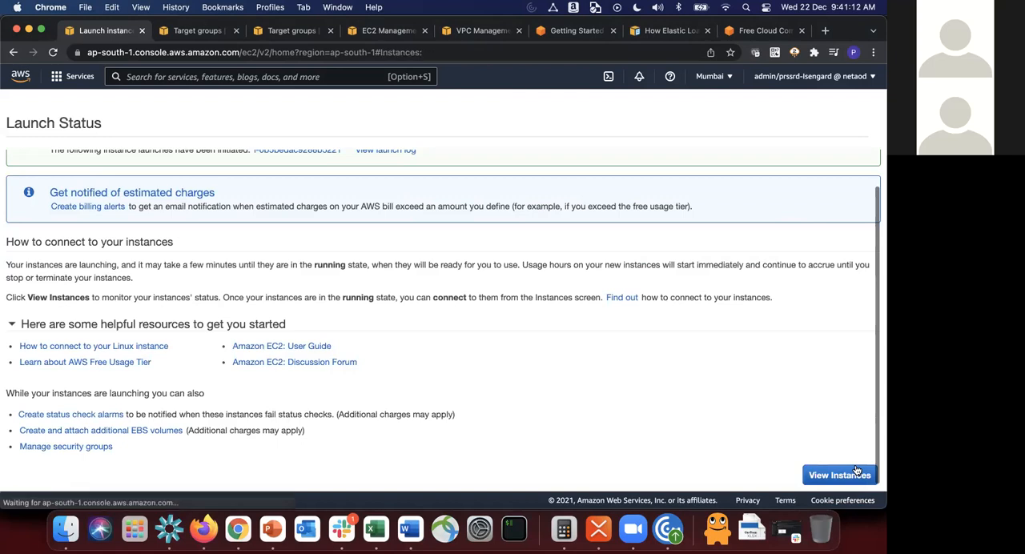
Step: Start a new EC2 instance from the Amazon Linux 2 Kernel 5.10 AMI with type t2.micro in MyVPC's Subnet3, keeping default storage
{"action": "left_click", "coordinate": [793, 107]}
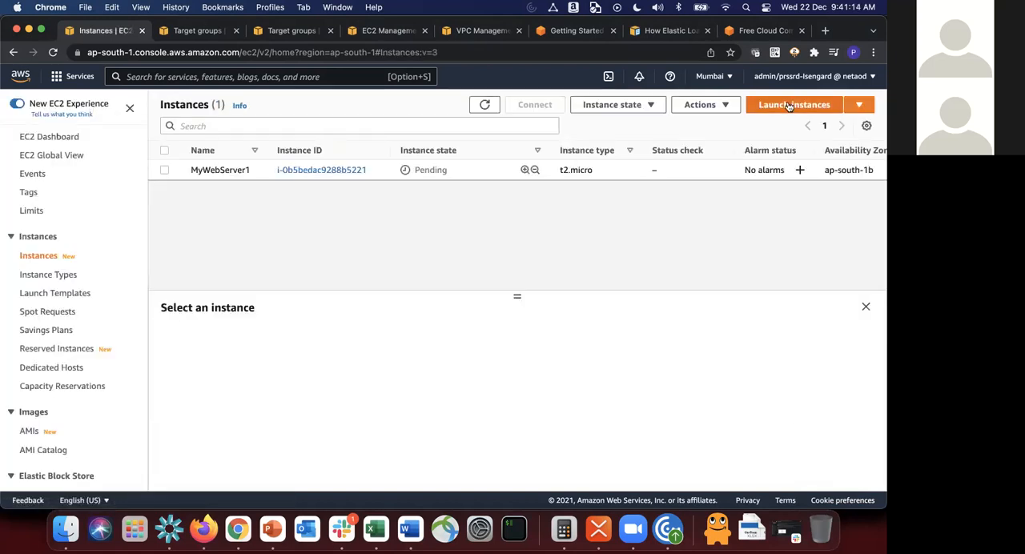
{"action": "left_click", "coordinate": [809, 250]}
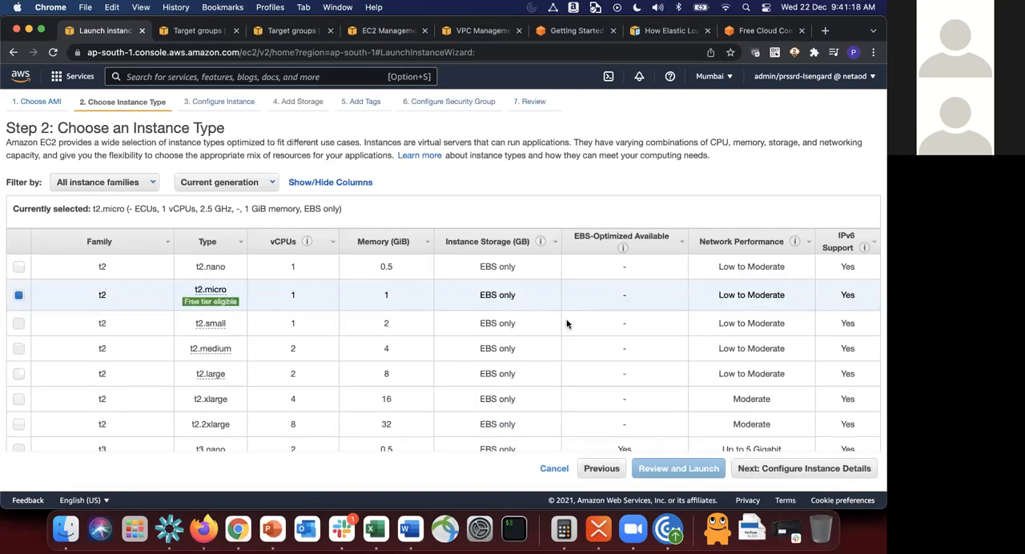
{"action": "left_click", "coordinate": [805, 471]}
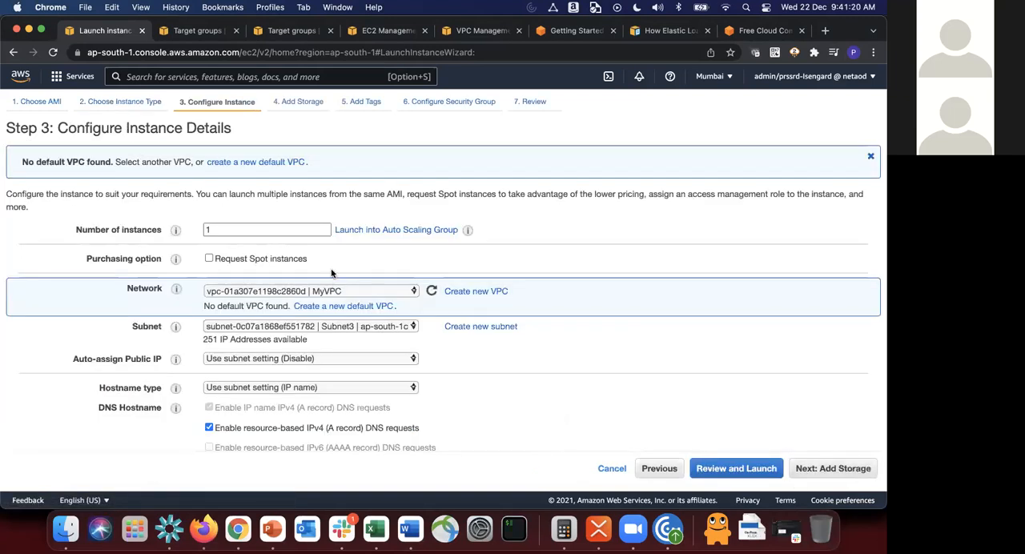
{"action": "left_click", "coordinate": [356, 328]}
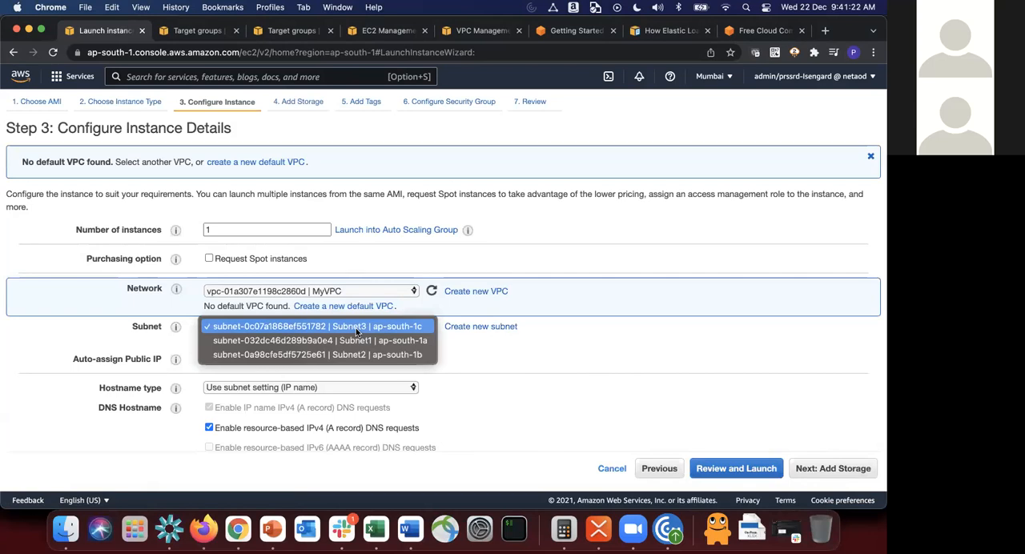
{"action": "left_click", "coordinate": [355, 328]}
{"action": "scroll", "coordinate": [659, 355], "scroll_direction": "down", "scroll_amount": 10}
{"action": "scroll", "coordinate": [732, 386], "scroll_direction": "down", "scroll_amount": 3}
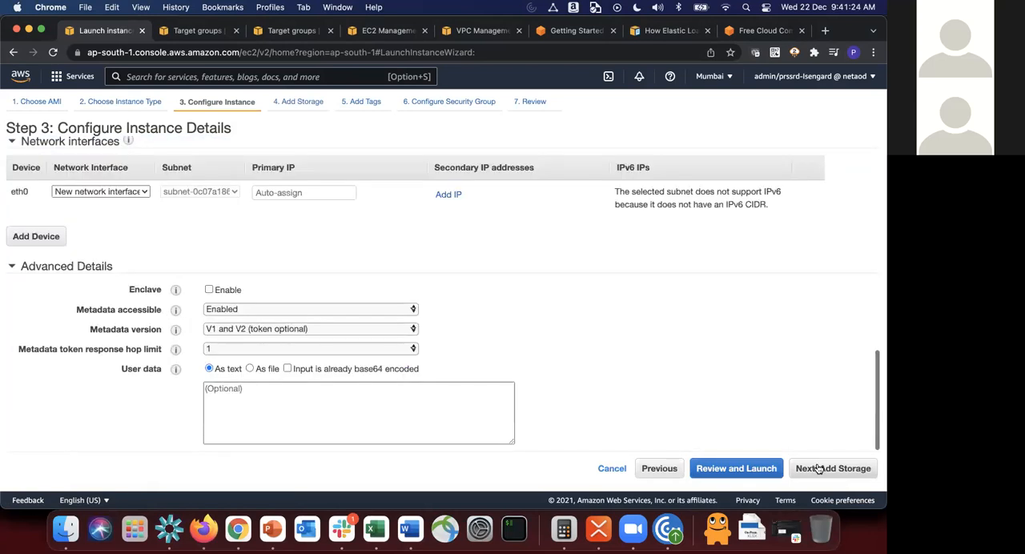
{"action": "left_click", "coordinate": [829, 470]}
{"action": "left_click", "coordinate": [829, 471]}
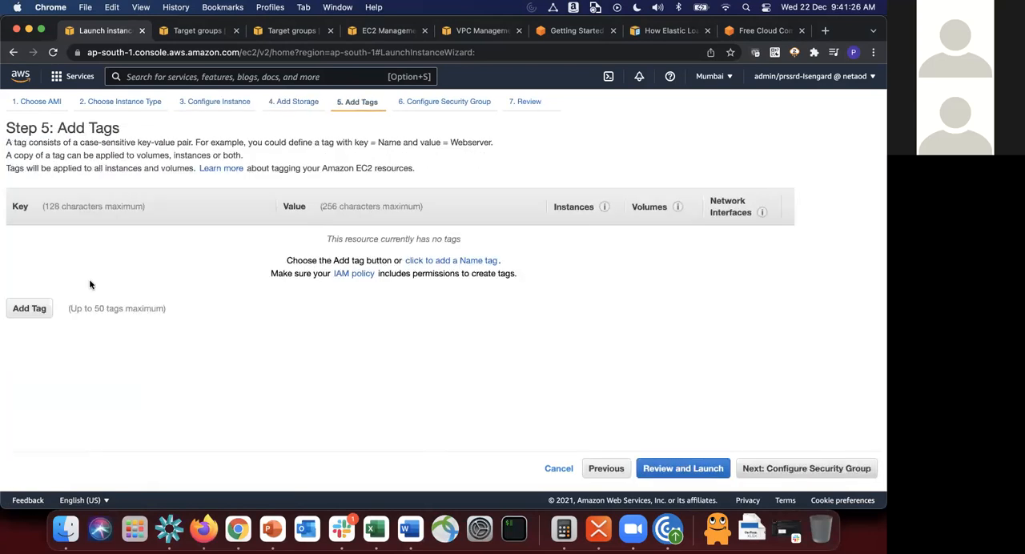
Step: Add a Name tag with the value MyWebServer2 to the new instance and continue to the security group settings
{"action": "left_click", "coordinate": [32, 309]}
{"action": "type", "text": "Name"}
{"action": "key", "text": "Tab"}
{"action": "type", "text": "MyWe"}
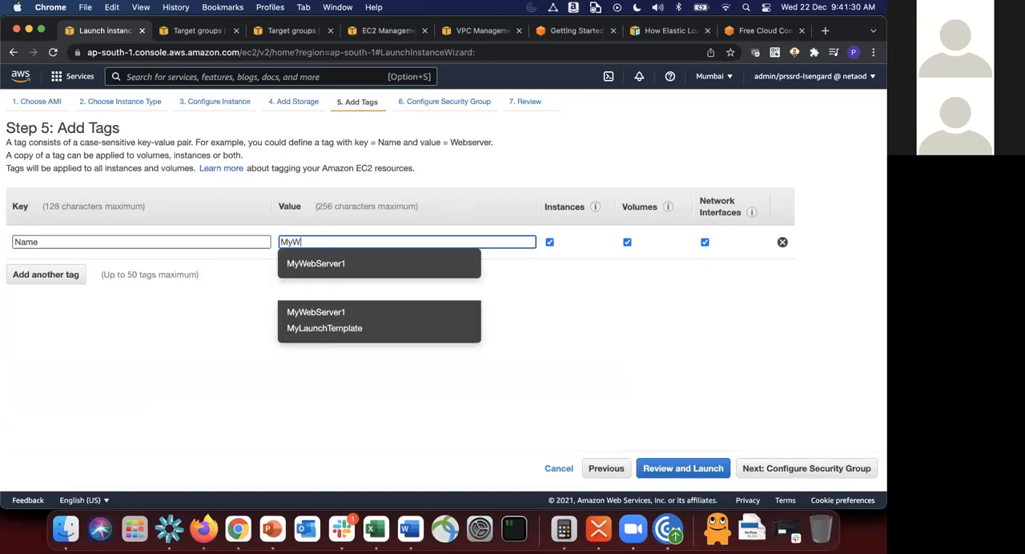
{"action": "left_click", "coordinate": [303, 263]}
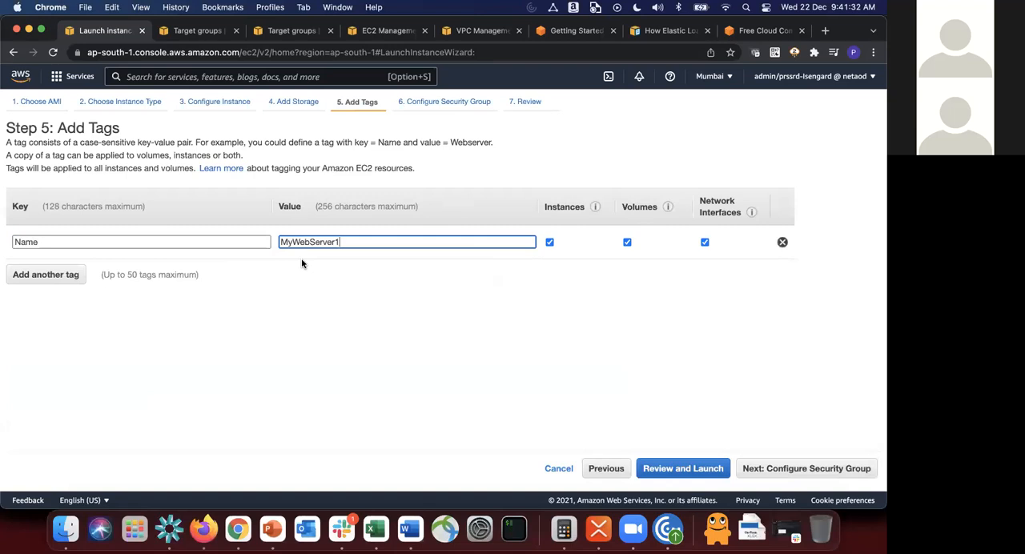
{"action": "left_click", "coordinate": [803, 472]}
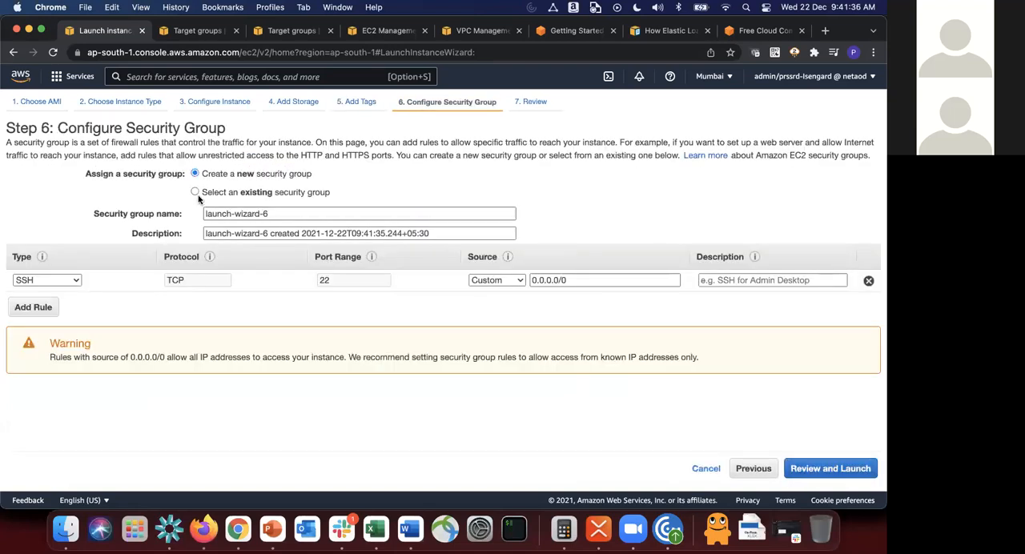
Step: Assign the existing security group MyWebAppSG to the instance and proceed to the launch review
{"action": "left_click", "coordinate": [194, 193]}
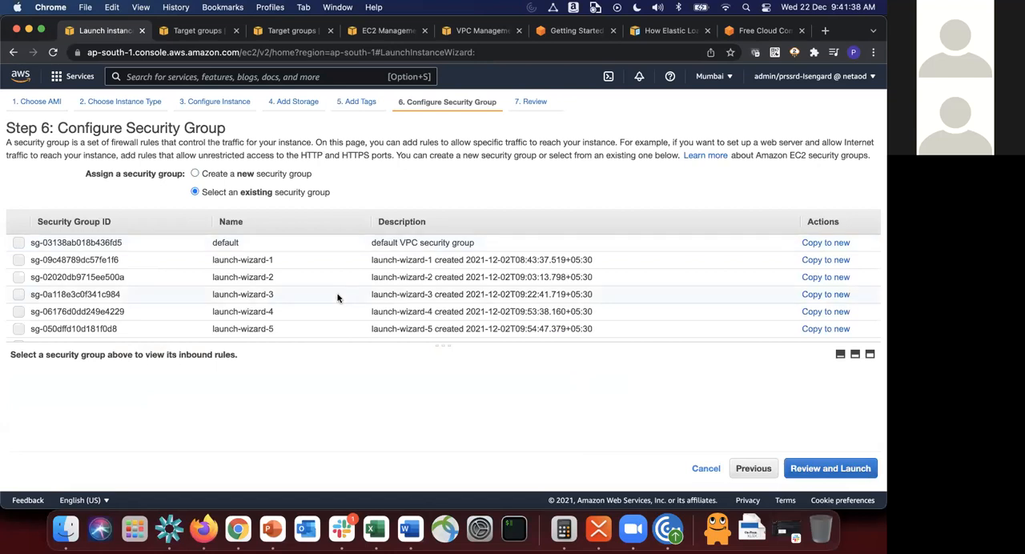
{"action": "scroll", "coordinate": [337, 298], "scroll_direction": "down", "scroll_amount": 5}
{"action": "scroll", "coordinate": [338, 298], "scroll_direction": "down", "scroll_amount": 2}
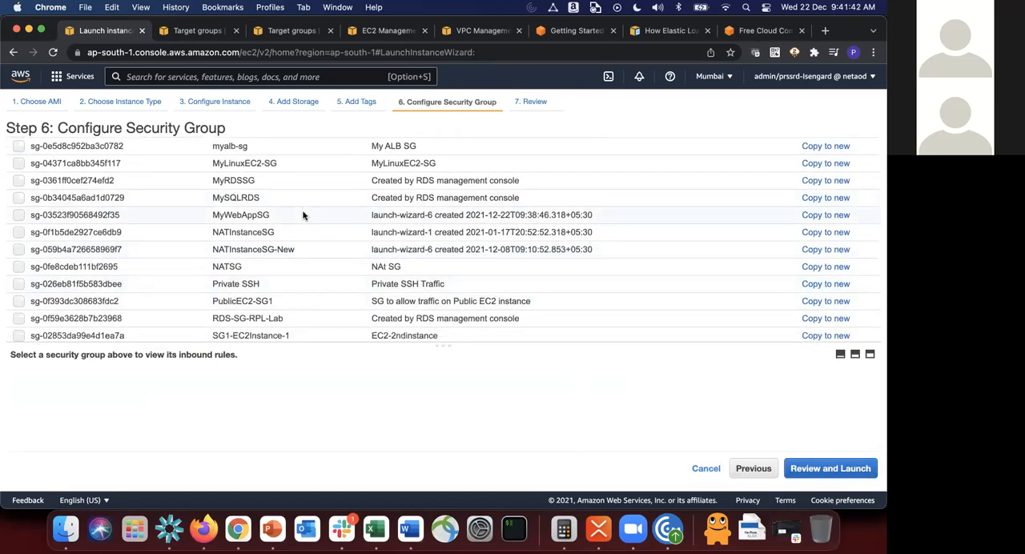
{"action": "left_click", "coordinate": [306, 216]}
{"action": "left_click", "coordinate": [825, 473]}
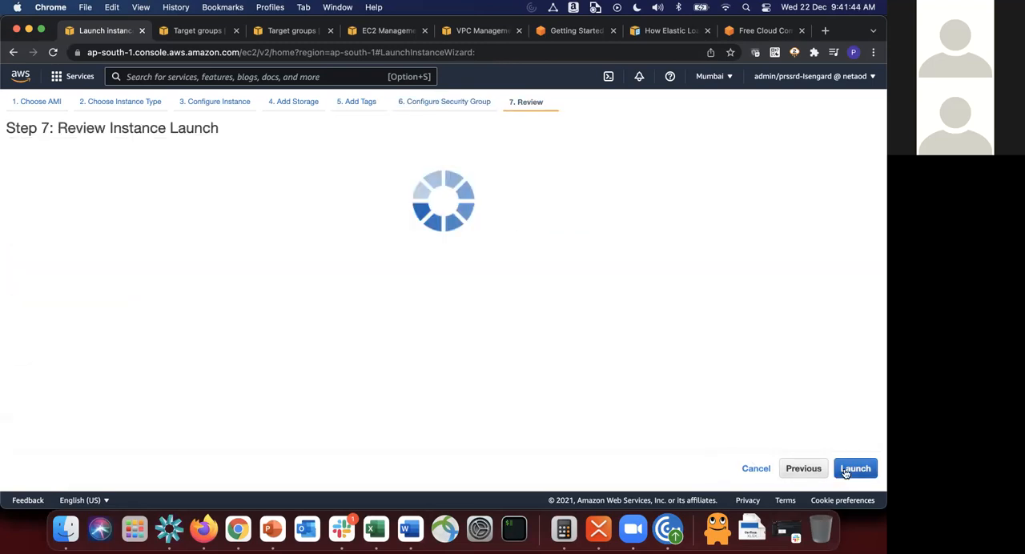
Step: Try to launch the instance with the existing key pair mykp-pem, acknowledging access to its private key file
{"action": "left_click", "coordinate": [855, 472]}
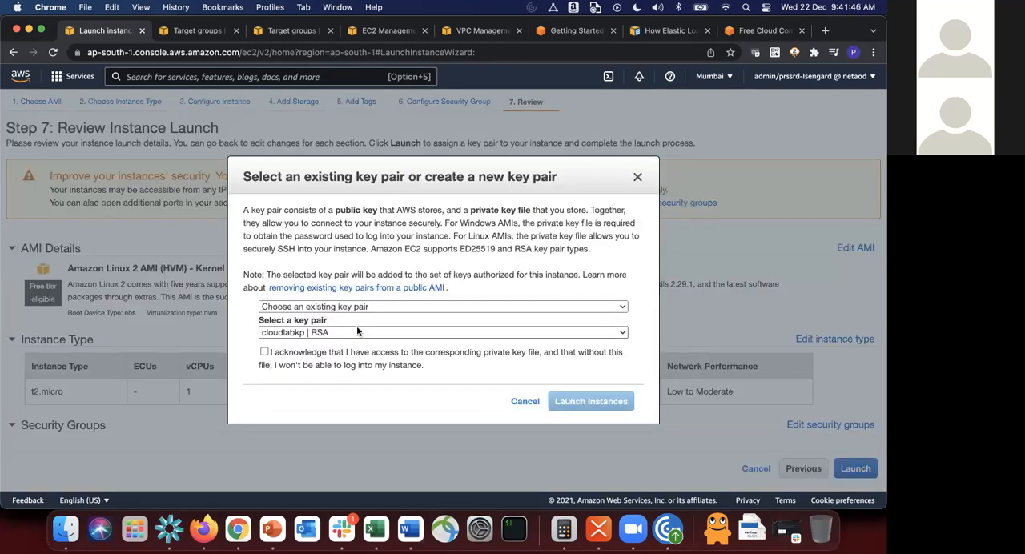
{"action": "left_click", "coordinate": [356, 329]}
{"action": "left_click", "coordinate": [304, 358]}
{"action": "left_click", "coordinate": [306, 355]}
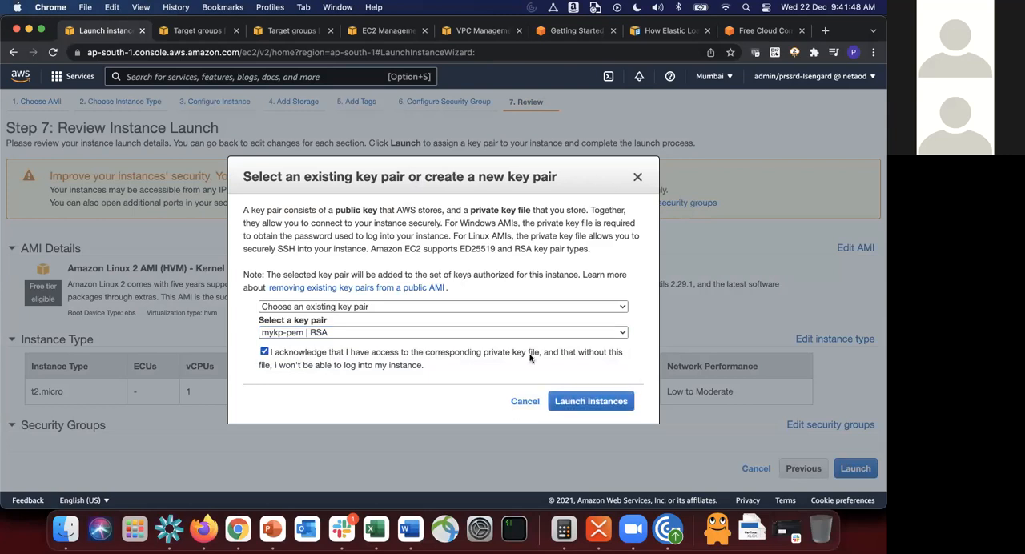
{"action": "left_click", "coordinate": [615, 400]}
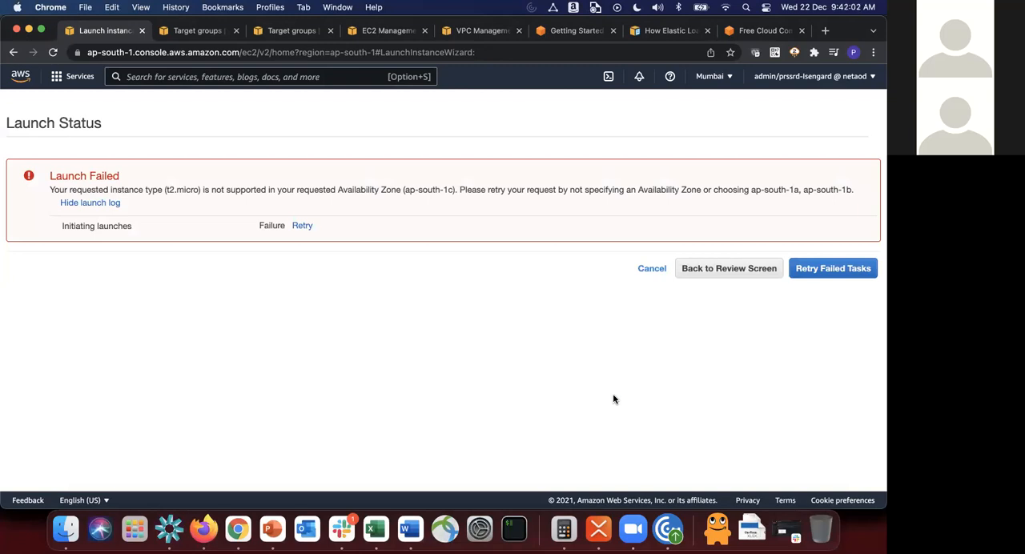
Step: Go back through the launch wizard to the instance types, select t2.large and confirm the changed type
{"action": "left_click", "coordinate": [731, 271]}
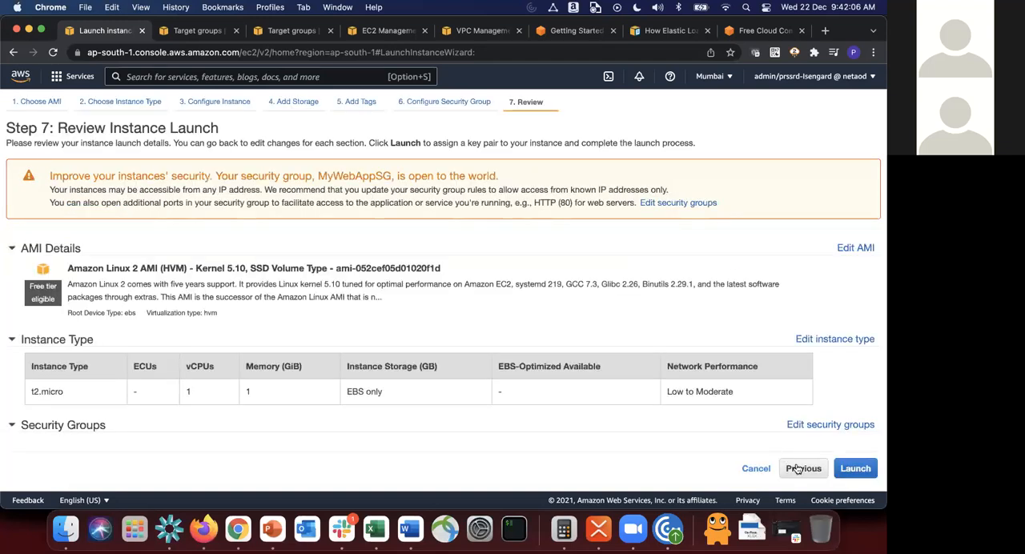
{"action": "left_click", "coordinate": [800, 472]}
{"action": "left_click", "coordinate": [753, 472]}
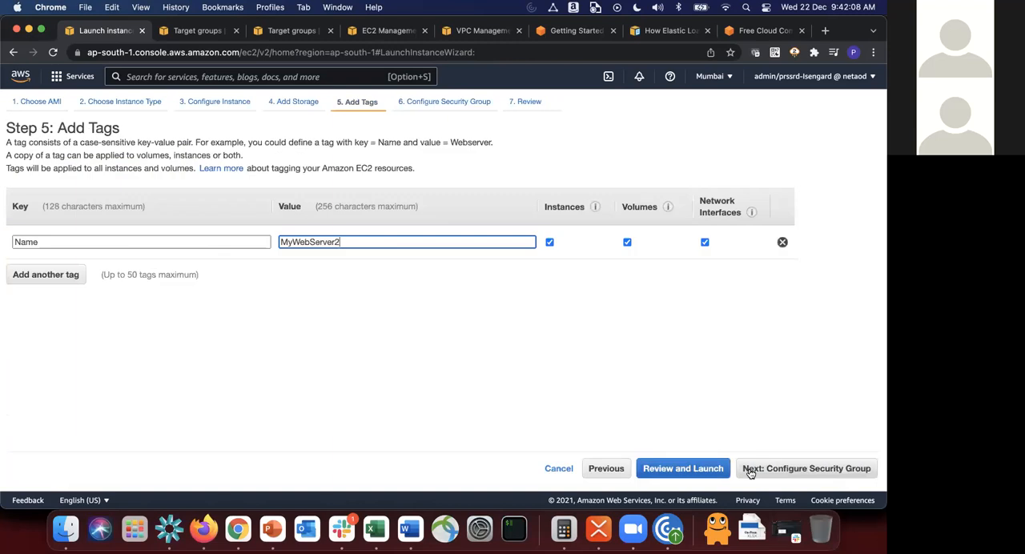
{"action": "left_click", "coordinate": [609, 471]}
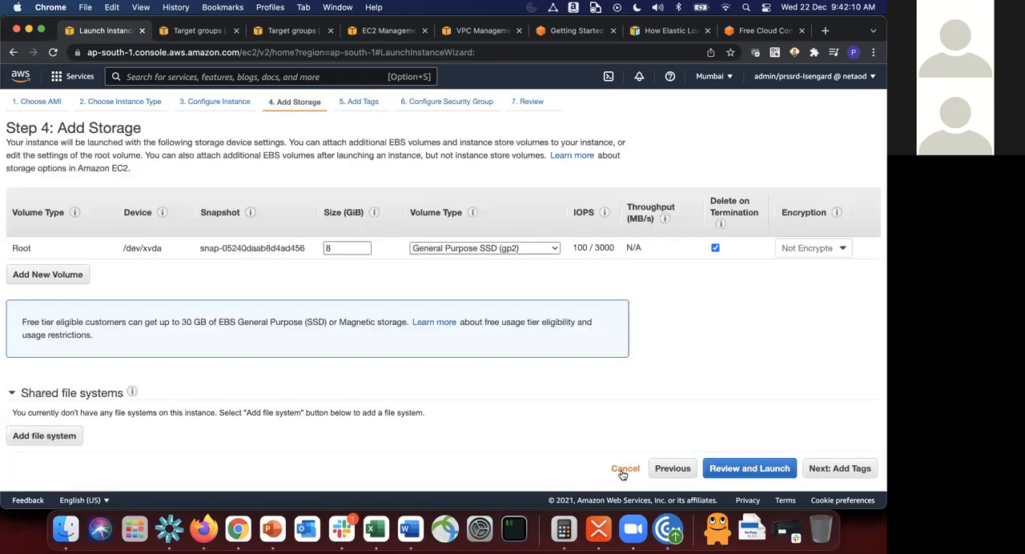
{"action": "left_click", "coordinate": [664, 476]}
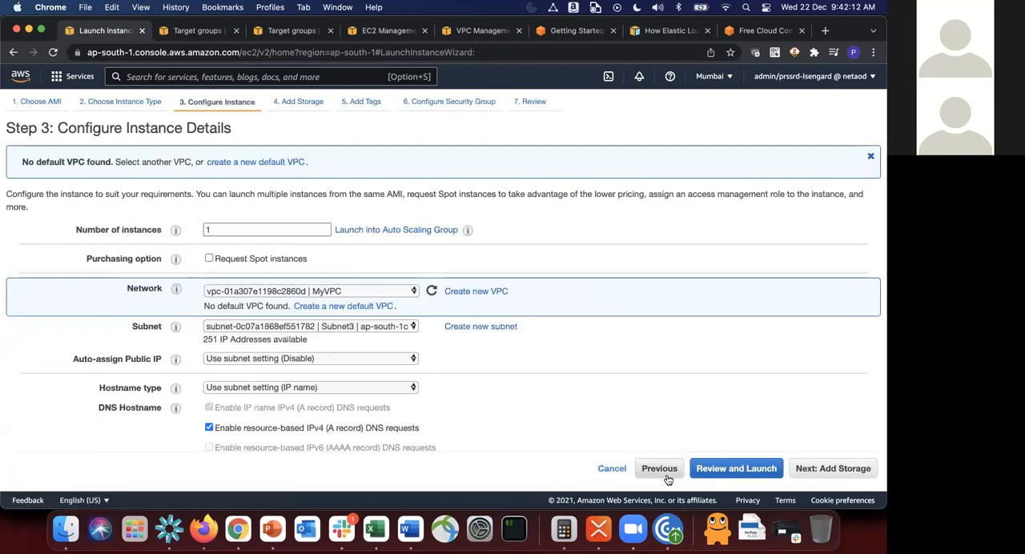
{"action": "left_click", "coordinate": [662, 472]}
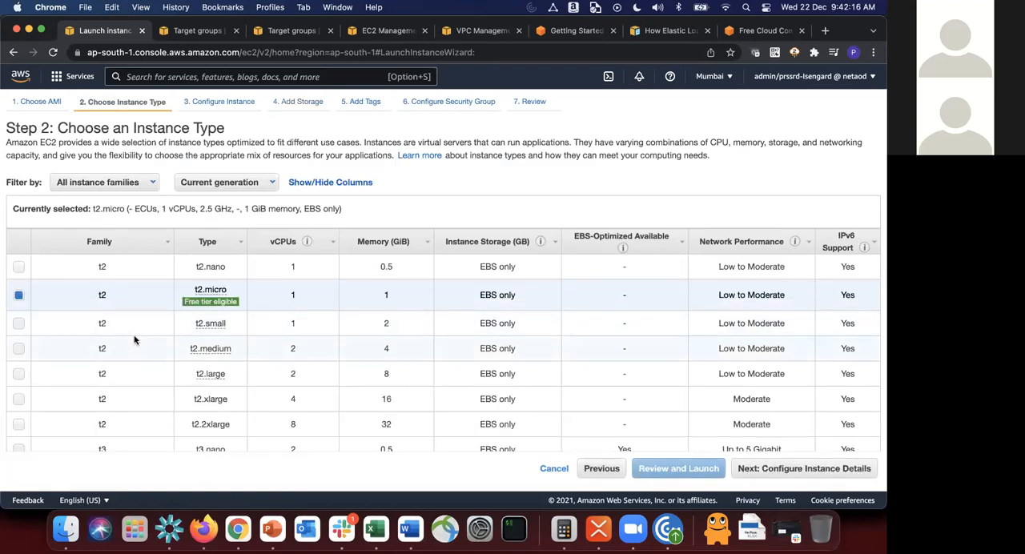
{"action": "scroll", "coordinate": [133, 340], "scroll_direction": "down", "scroll_amount": 2}
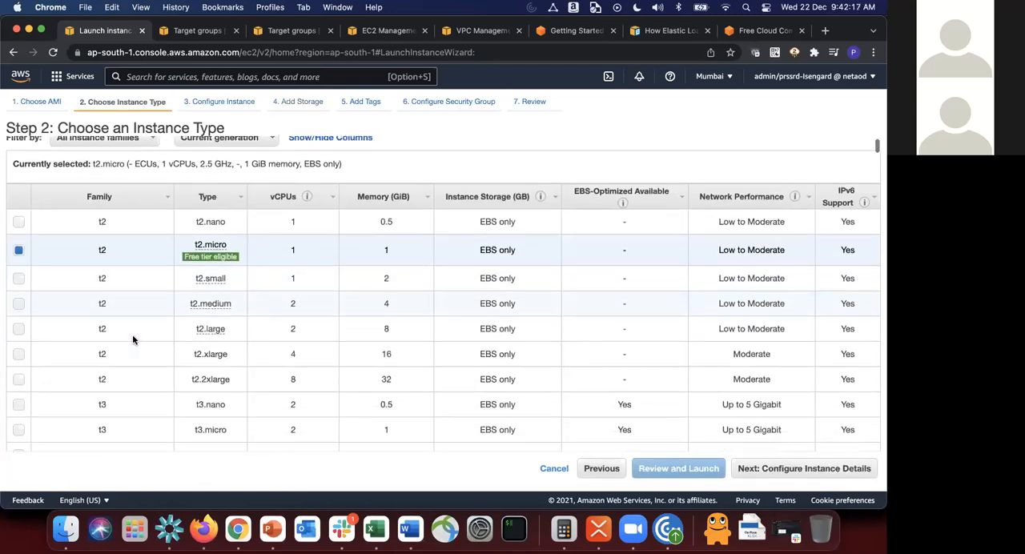
{"action": "left_click", "coordinate": [18, 330]}
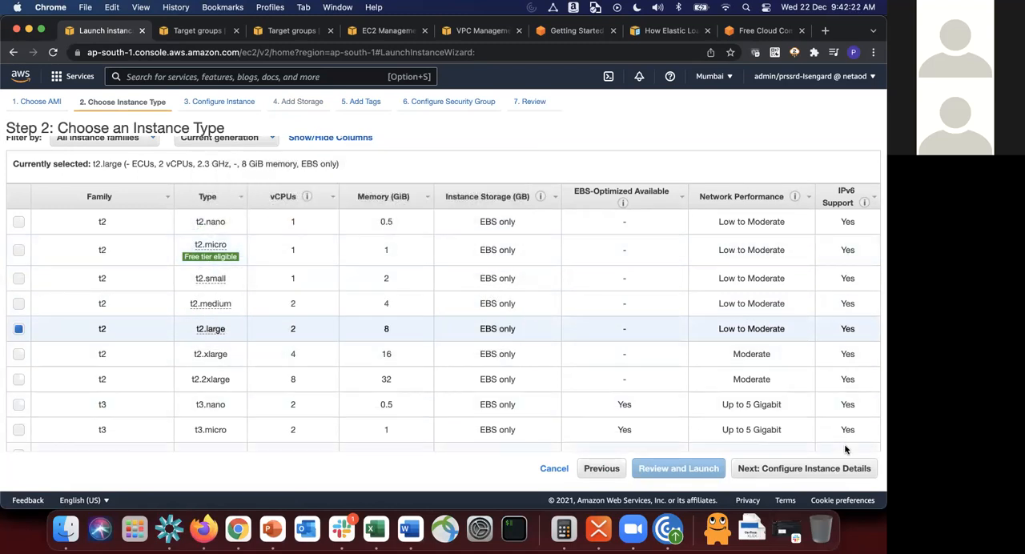
{"action": "left_click", "coordinate": [819, 474]}
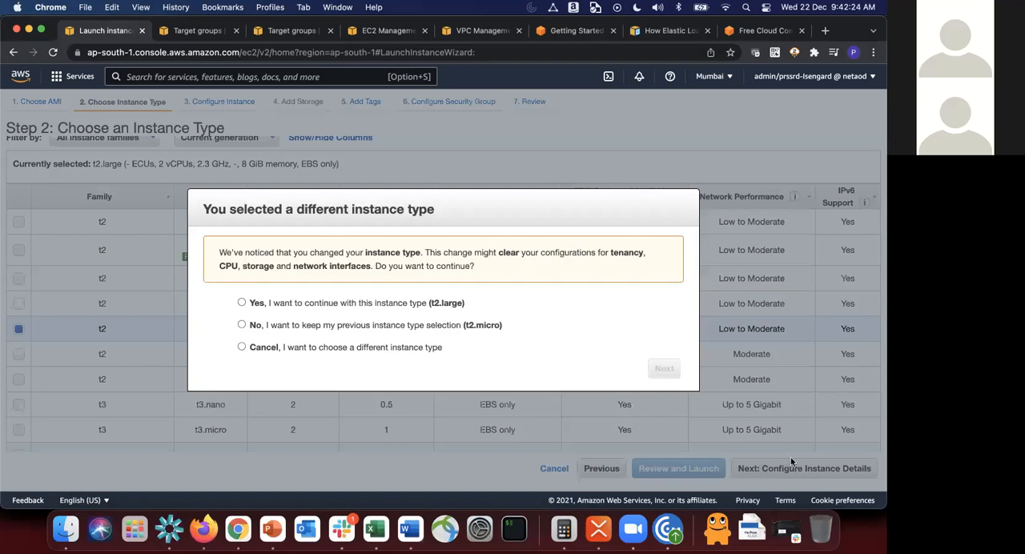
{"action": "left_click", "coordinate": [326, 306]}
{"action": "left_click", "coordinate": [665, 369]}
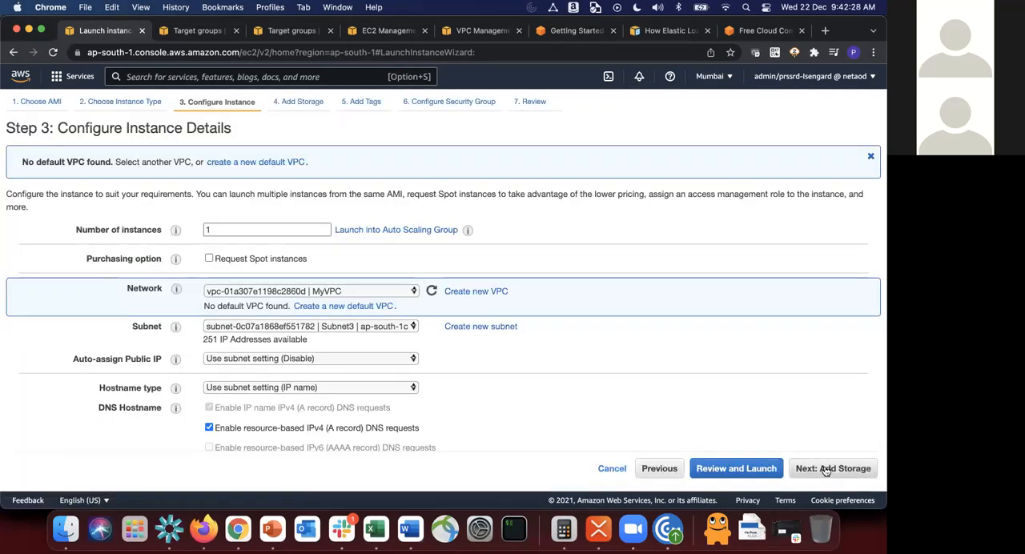
Step: Try to launch the t2.large instance with the same storage, tag, security group and key pair mykp-pem
{"action": "left_click", "coordinate": [826, 470]}
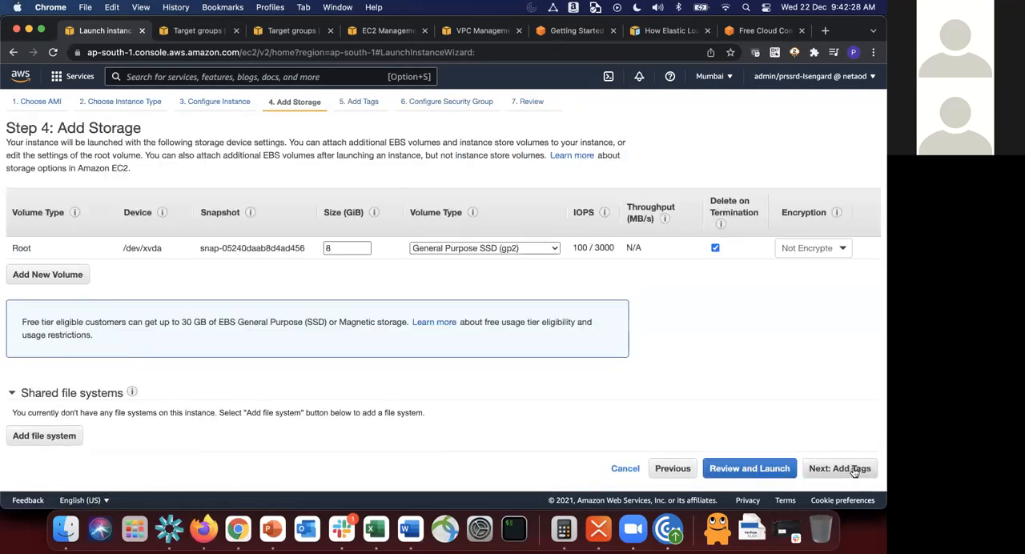
{"action": "left_click", "coordinate": [854, 472]}
{"action": "left_click", "coordinate": [854, 472]}
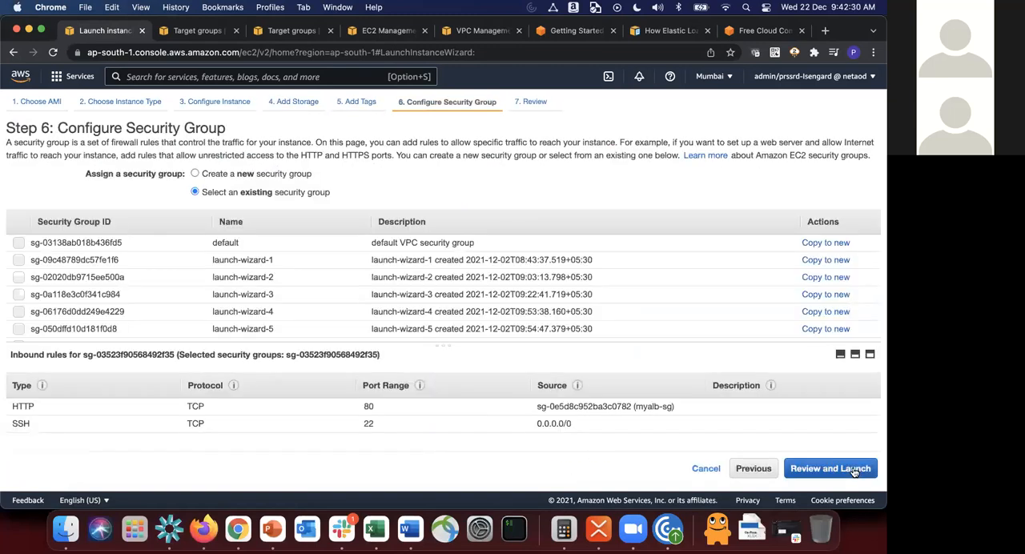
{"action": "left_click", "coordinate": [854, 471]}
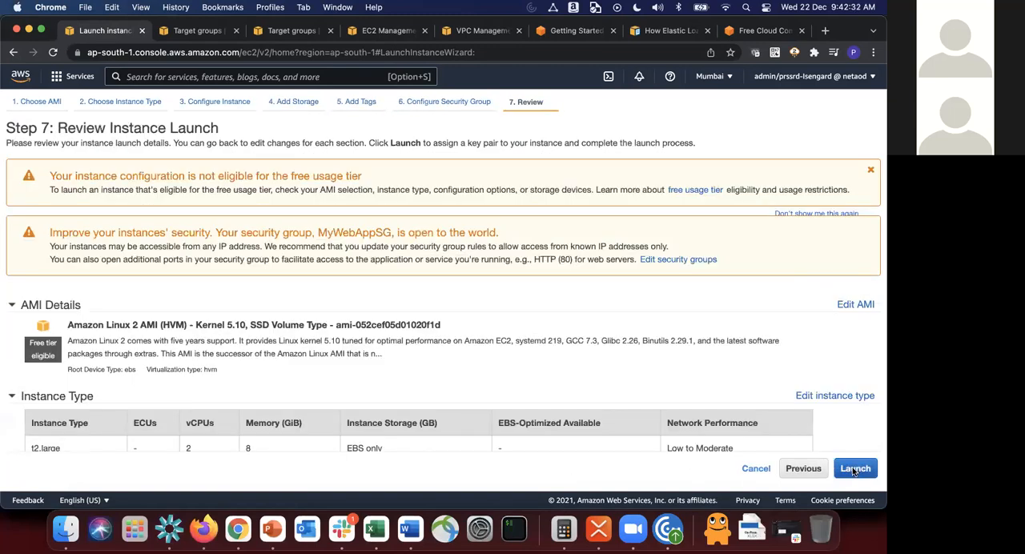
{"action": "left_click", "coordinate": [855, 471]}
{"action": "left_click", "coordinate": [396, 358]}
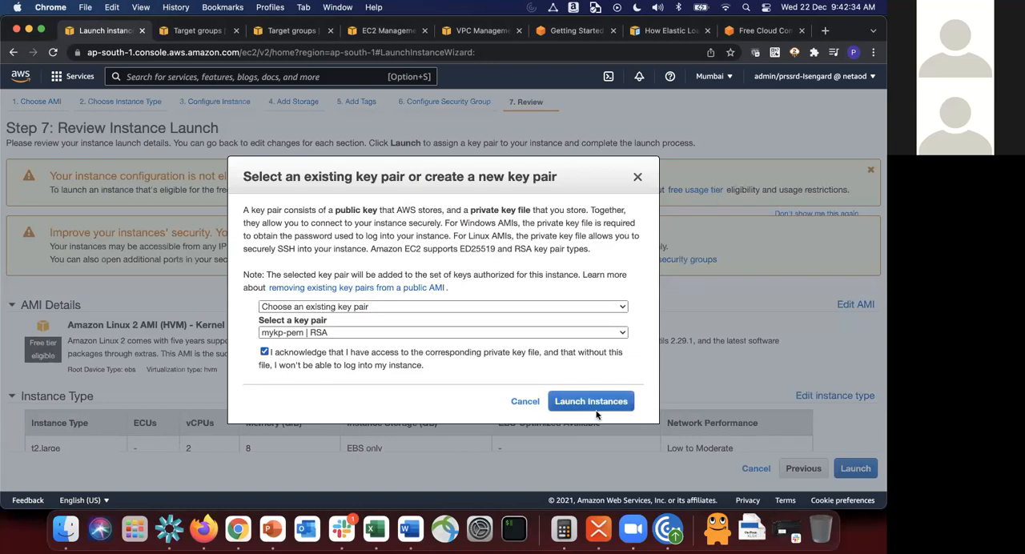
{"action": "left_click", "coordinate": [594, 407]}
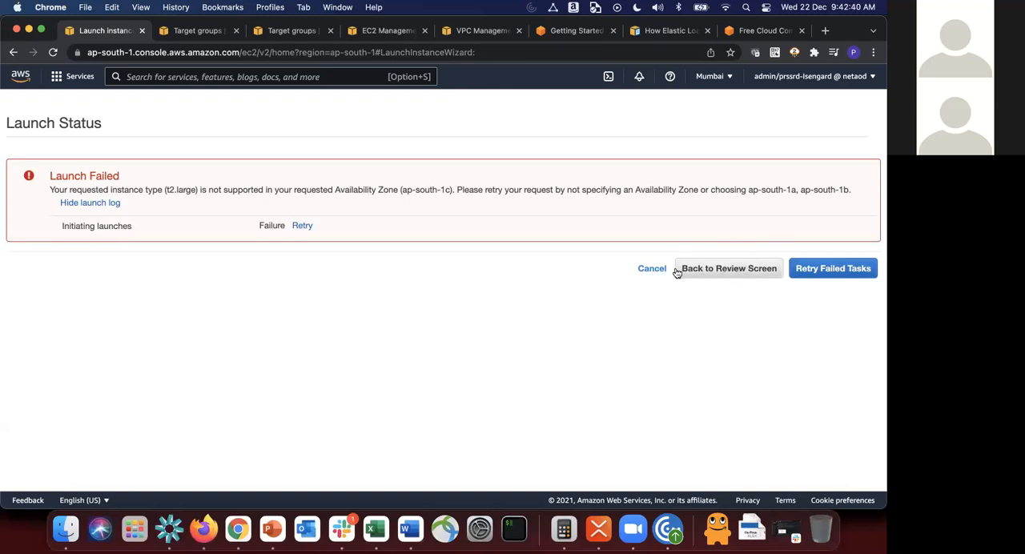
Step: Return from the launch status to the instance type selection and choose c5.large
{"action": "left_click", "coordinate": [730, 270]}
{"action": "left_click", "coordinate": [805, 471]}
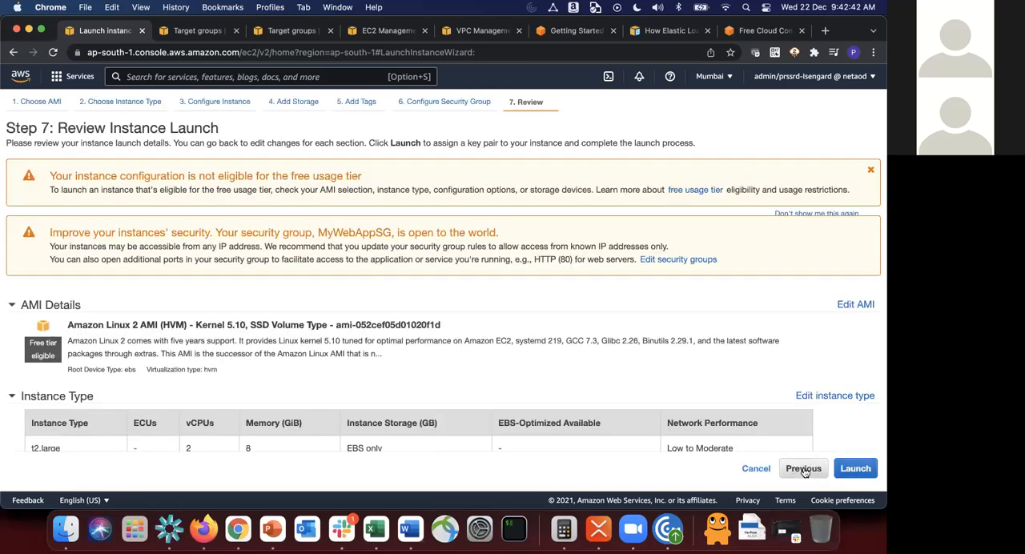
{"action": "left_click", "coordinate": [767, 474]}
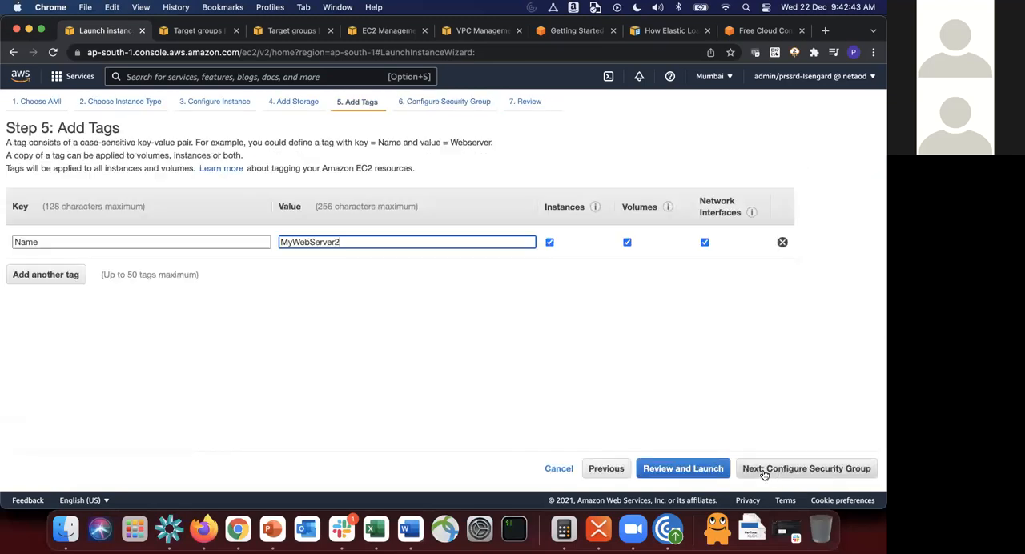
{"action": "left_click", "coordinate": [615, 472]}
{"action": "left_click", "coordinate": [672, 472]}
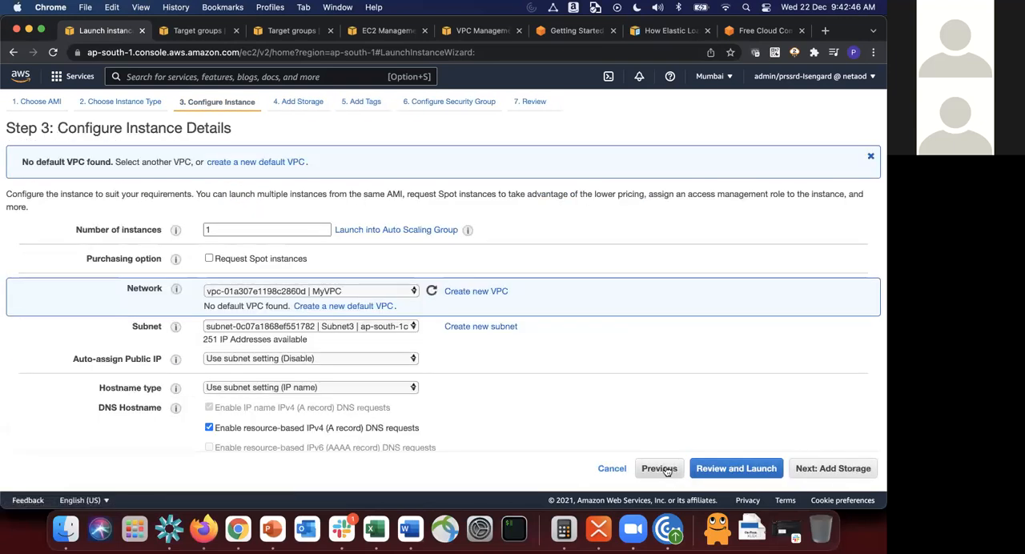
{"action": "left_click", "coordinate": [662, 472]}
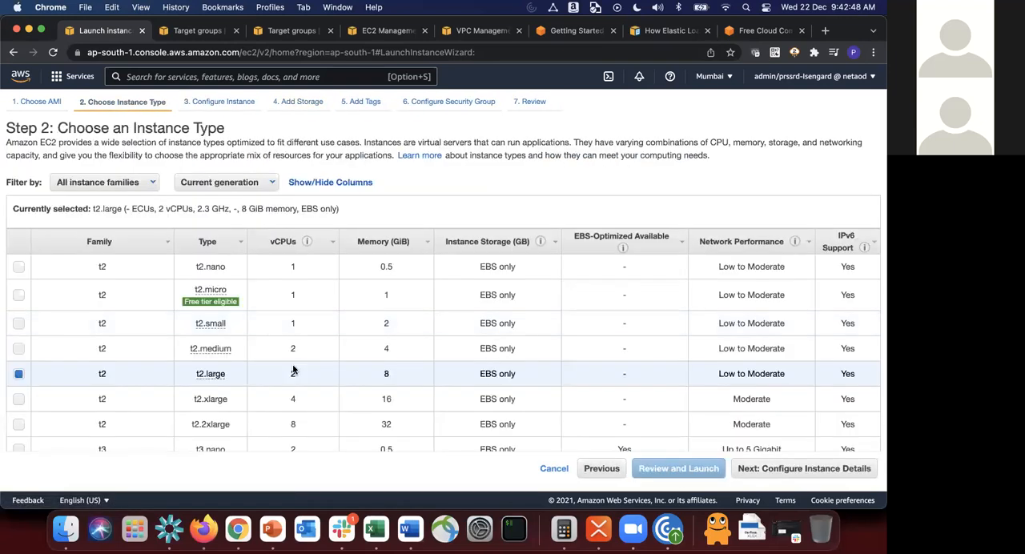
{"action": "scroll", "coordinate": [293, 369], "scroll_direction": "down", "scroll_amount": 2}
{"action": "scroll", "coordinate": [293, 369], "scroll_direction": "down", "scroll_amount": 20}
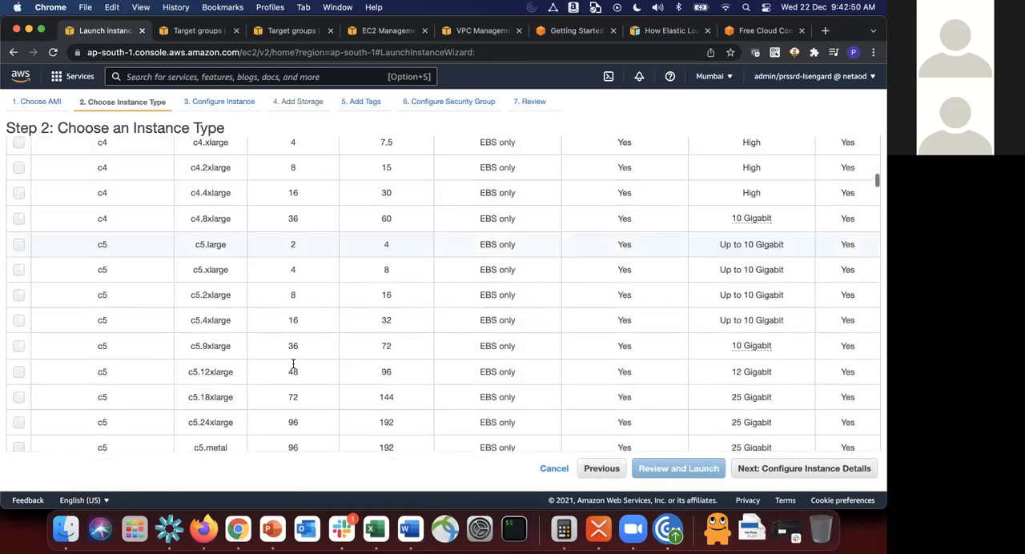
{"action": "scroll", "coordinate": [293, 366], "scroll_direction": "up", "scroll_amount": 3}
{"action": "scroll", "coordinate": [293, 367], "scroll_direction": "down", "scroll_amount": 5}
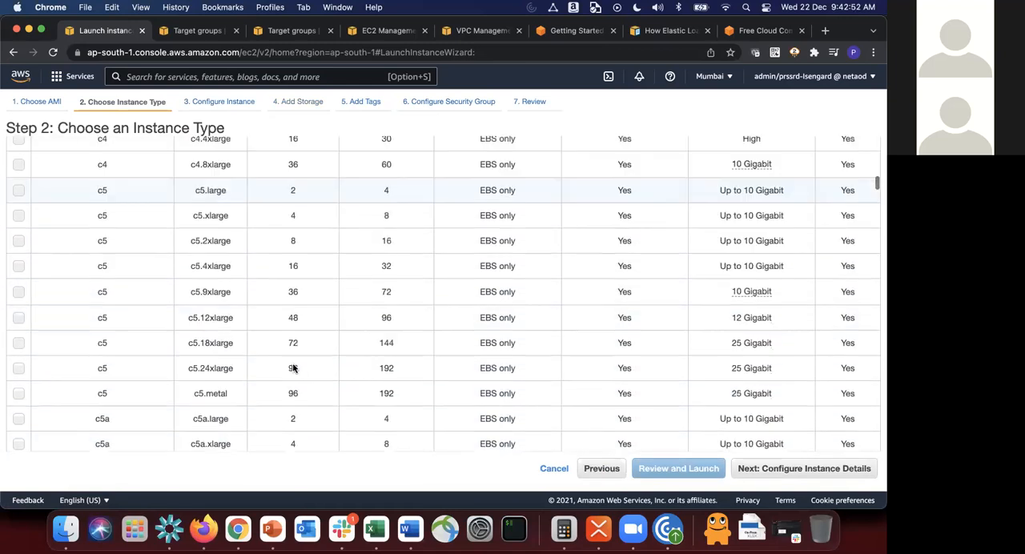
{"action": "left_click", "coordinate": [158, 191]}
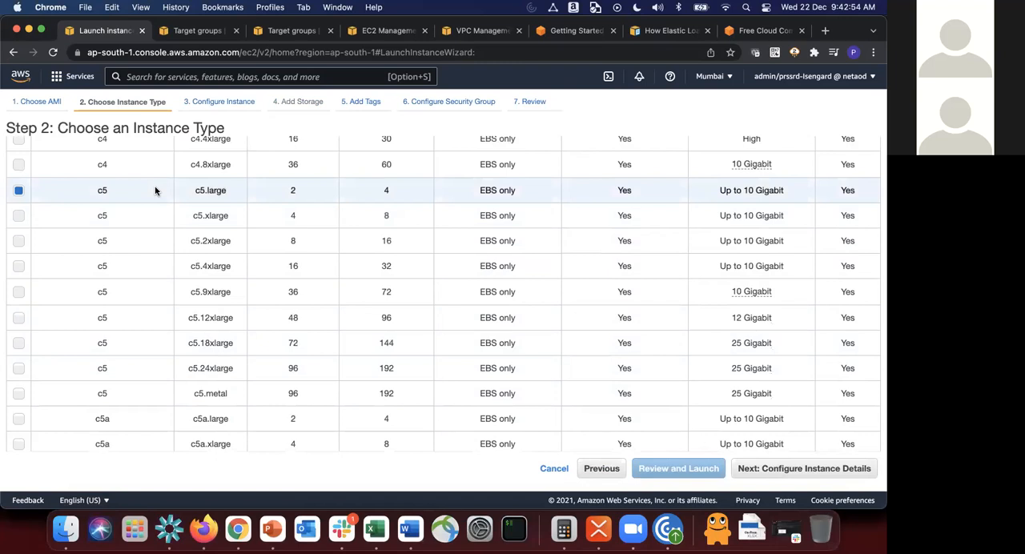
Step: Confirm the change to c5.large and carry the existing network, storage, tag and security group settings through to the launch review
{"action": "left_click", "coordinate": [836, 472]}
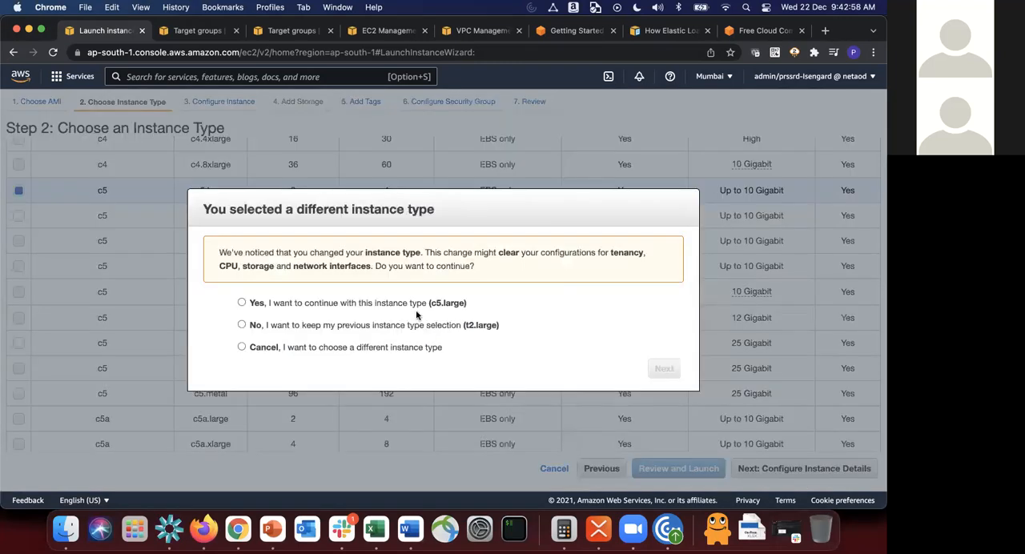
{"action": "left_click", "coordinate": [391, 303]}
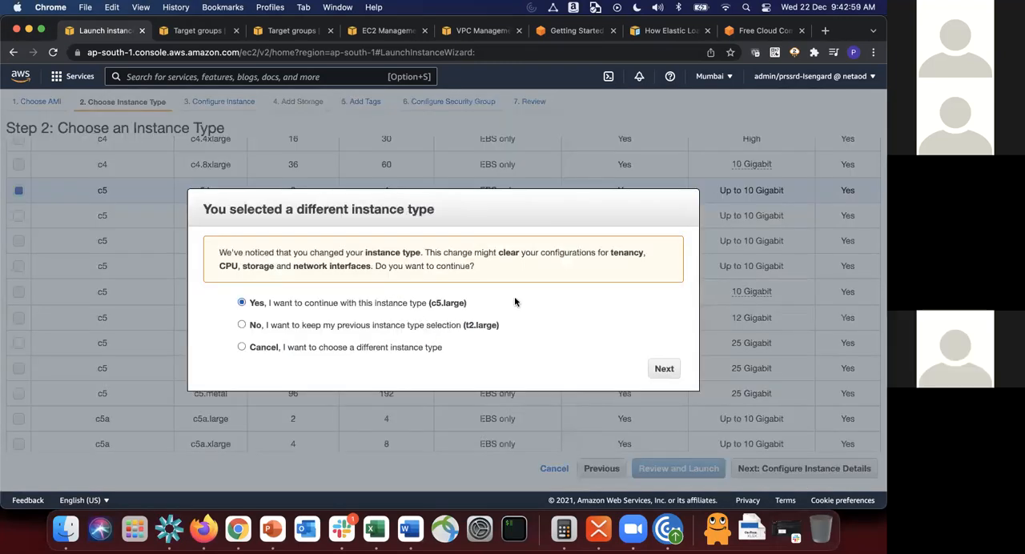
{"action": "left_click", "coordinate": [665, 369]}
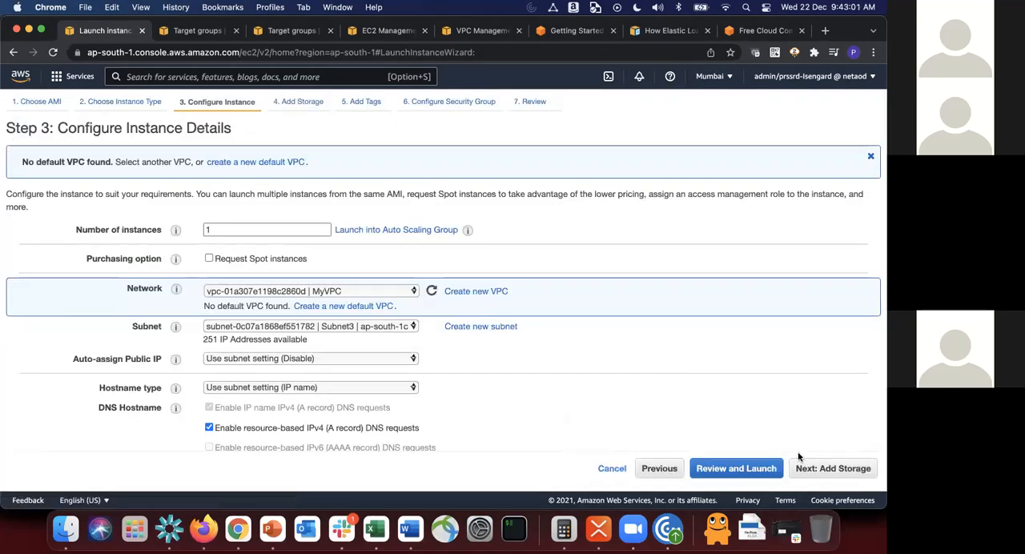
{"action": "left_click", "coordinate": [838, 472]}
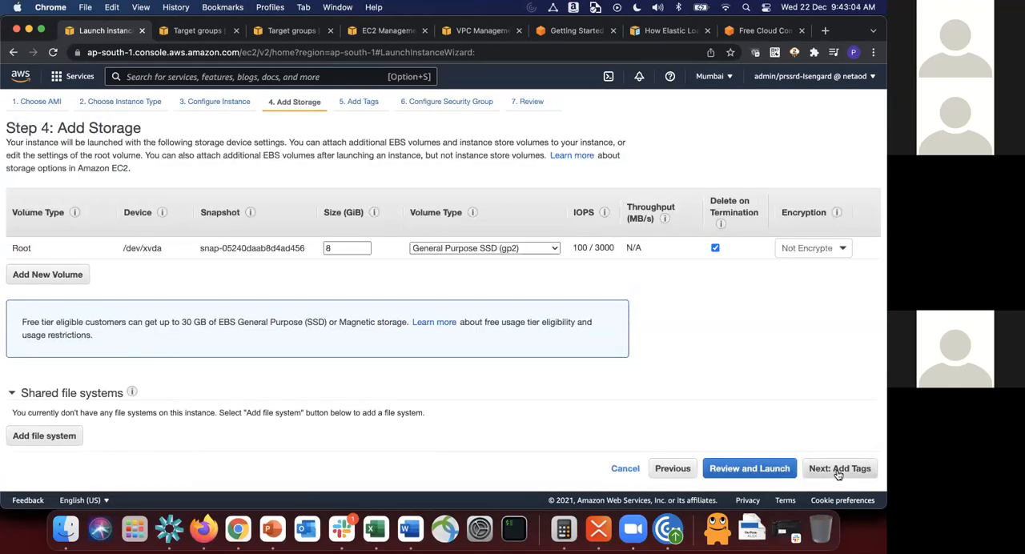
{"action": "left_click", "coordinate": [838, 472]}
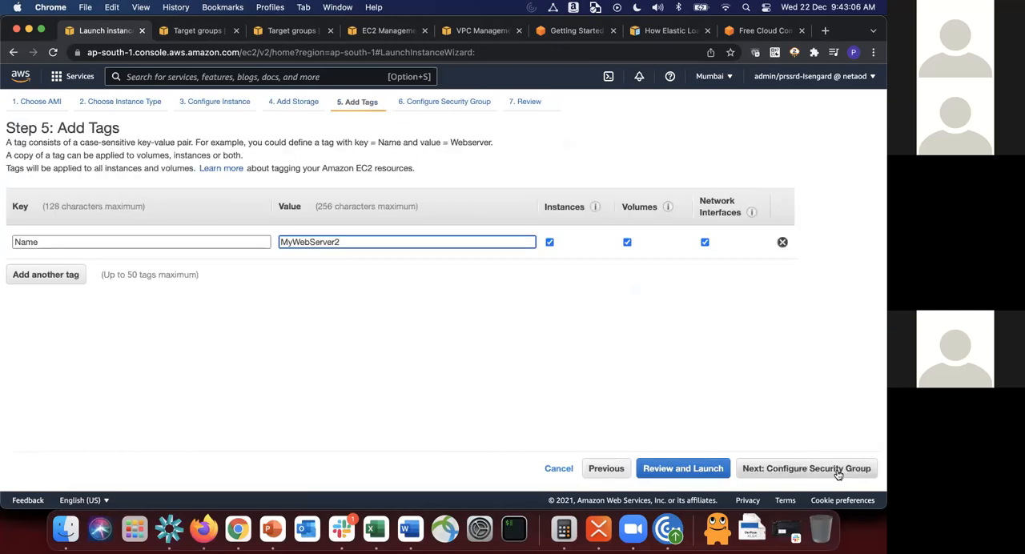
{"action": "left_click", "coordinate": [838, 472]}
{"action": "left_click", "coordinate": [838, 472]}
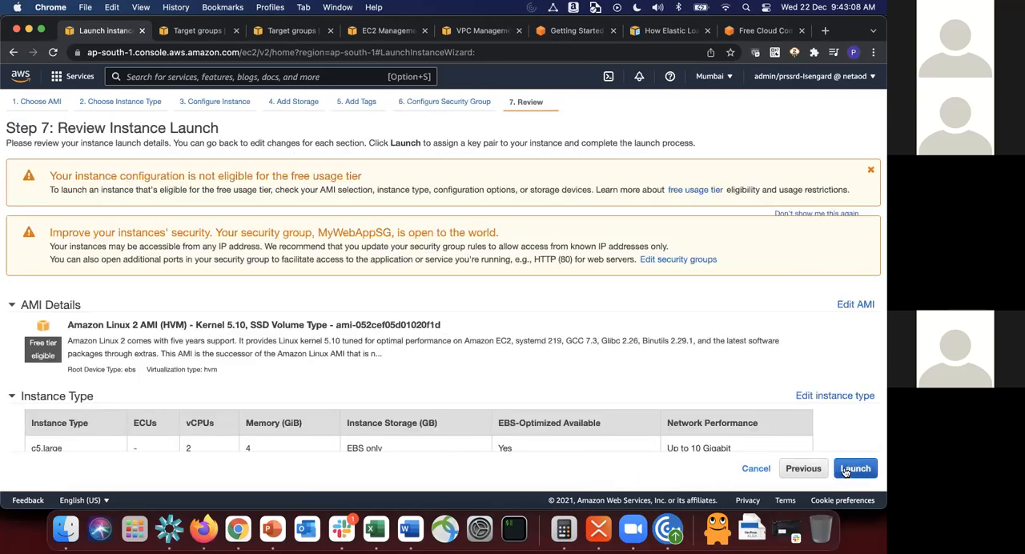
Step: Launch the c5.large instance with the existing key pair mykp-pem, acknowledging access to its private key file
{"action": "left_click", "coordinate": [854, 470]}
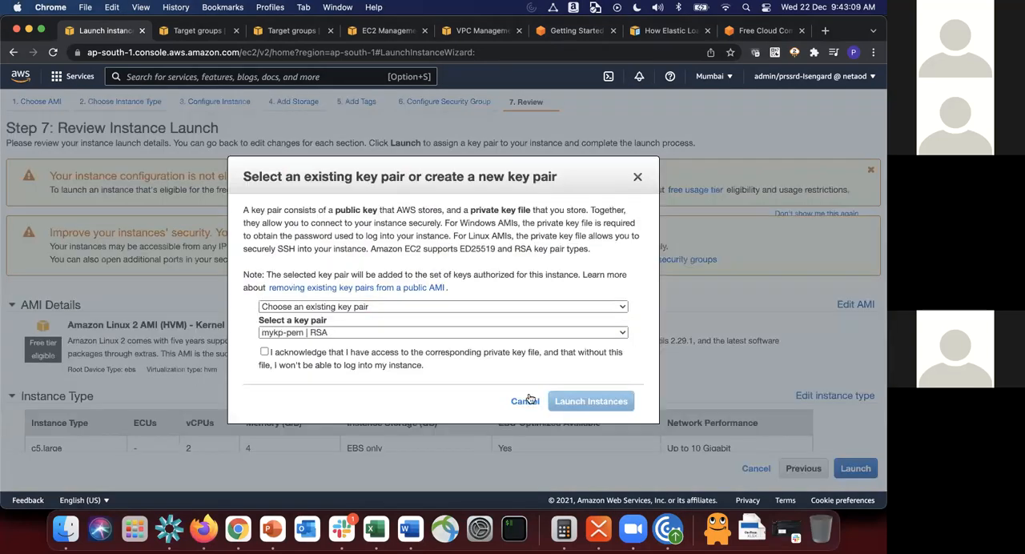
{"action": "left_click", "coordinate": [383, 359]}
{"action": "left_click", "coordinate": [407, 335]}
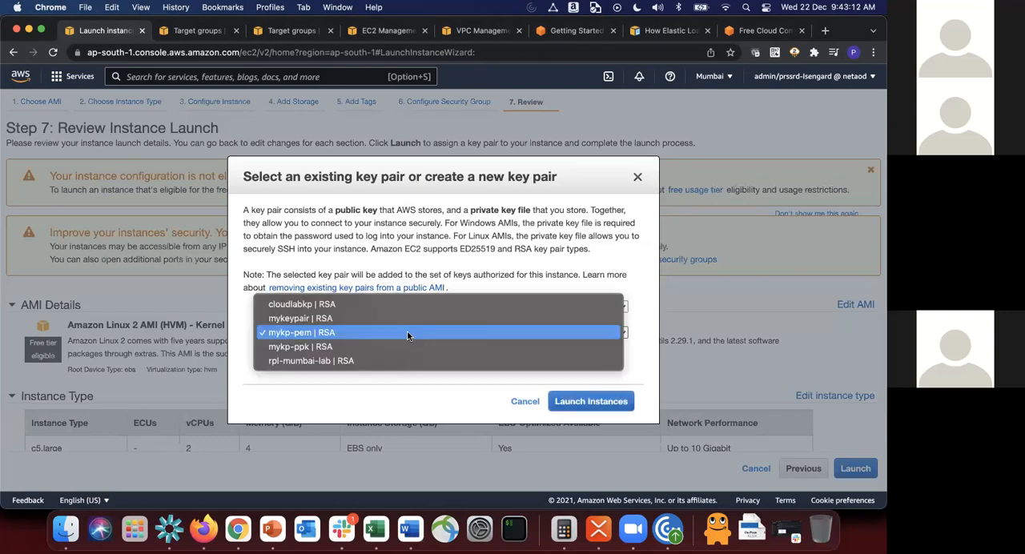
{"action": "left_click", "coordinate": [586, 405]}
{"action": "left_click", "coordinate": [609, 409]}
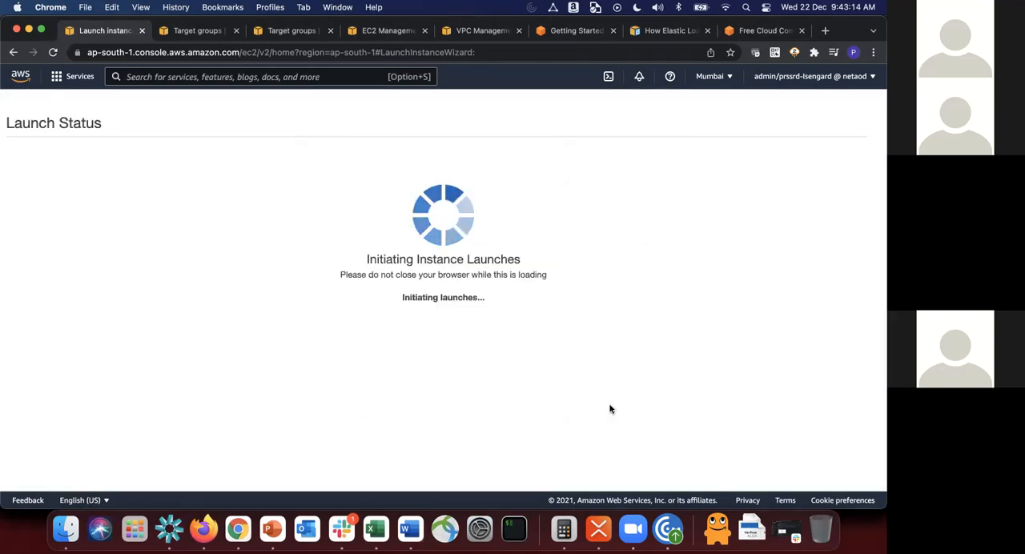
Step: Open the instances list and refresh it to check the state of MyWebServer2
{"action": "scroll", "coordinate": [609, 410], "scroll_direction": "down", "scroll_amount": 2}
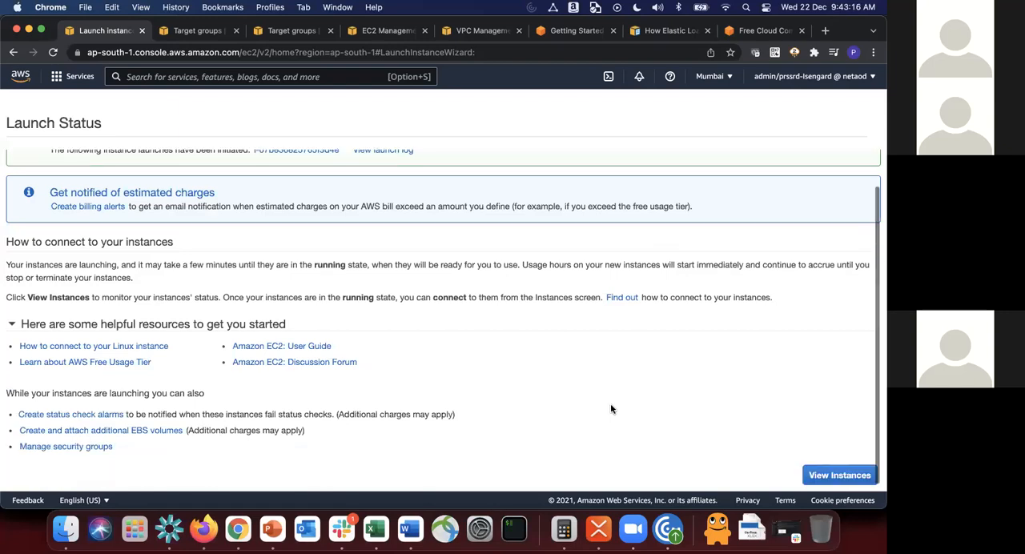
{"action": "left_click", "coordinate": [839, 476]}
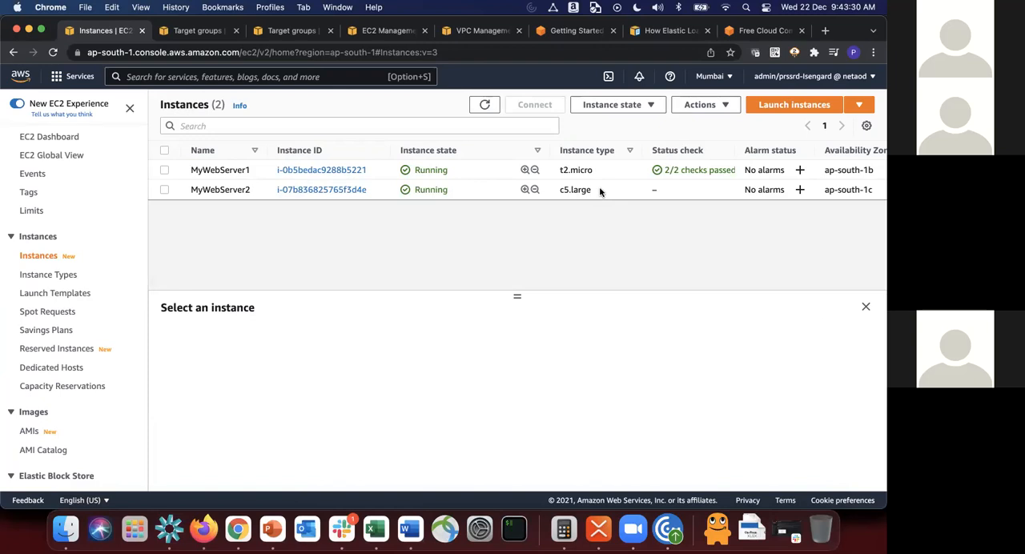
{"action": "left_click", "coordinate": [492, 105]}
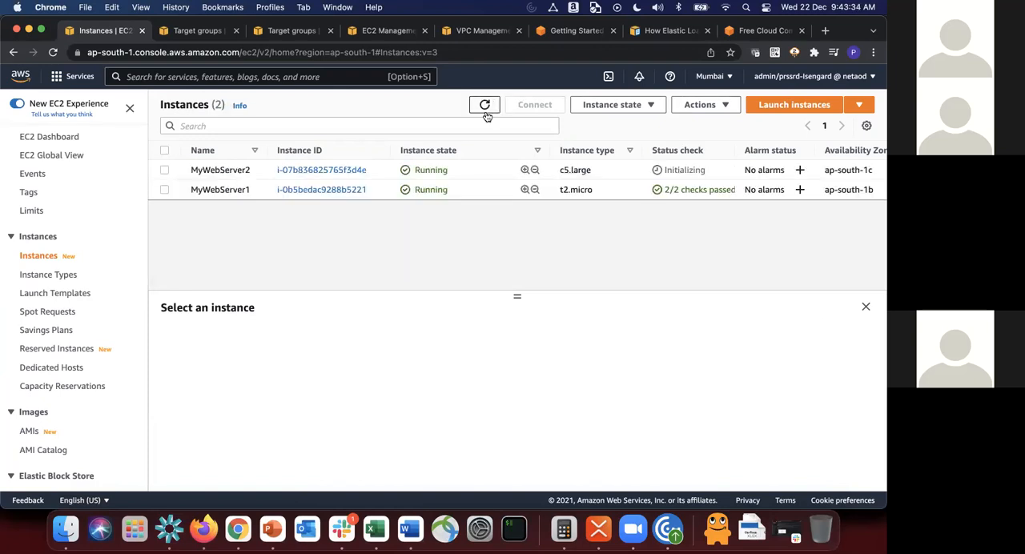
{"action": "left_click", "coordinate": [493, 104]}
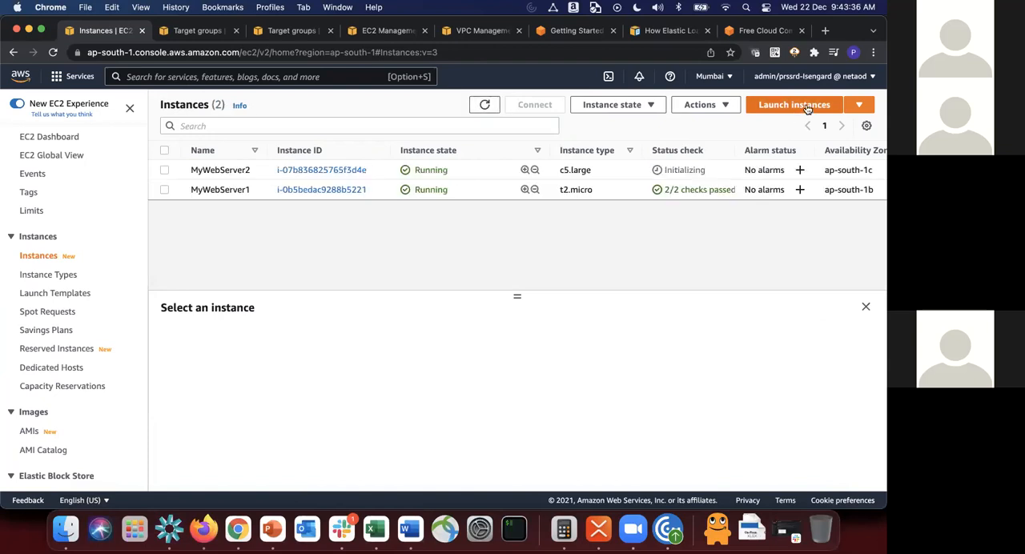
Step: Start launching another instance from the 64-bit (x86) Amazon Linux 2 AMI with Kernel 5.10, using type t2.micro
{"action": "left_click", "coordinate": [807, 107]}
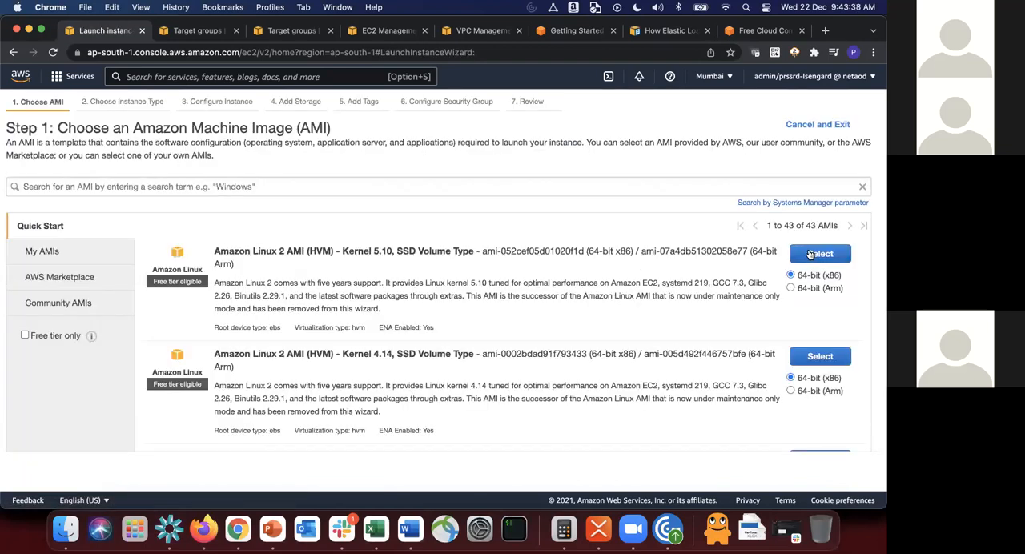
{"action": "left_click", "coordinate": [811, 254]}
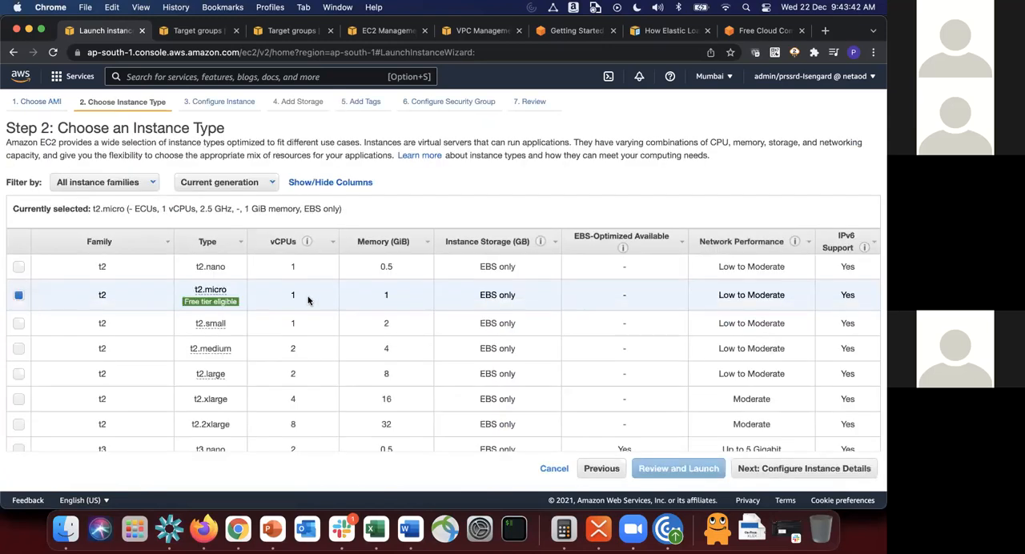
{"action": "left_click", "coordinate": [821, 476]}
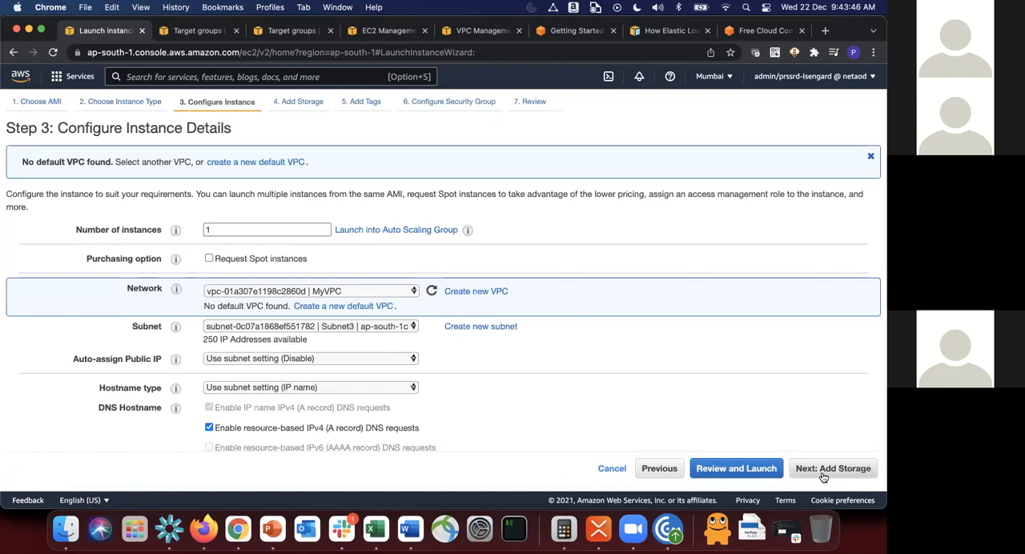
Step: Place the new instance in Subnet1 (ap-south-1a) of MyVPC and keep the default storage
{"action": "left_click", "coordinate": [316, 326]}
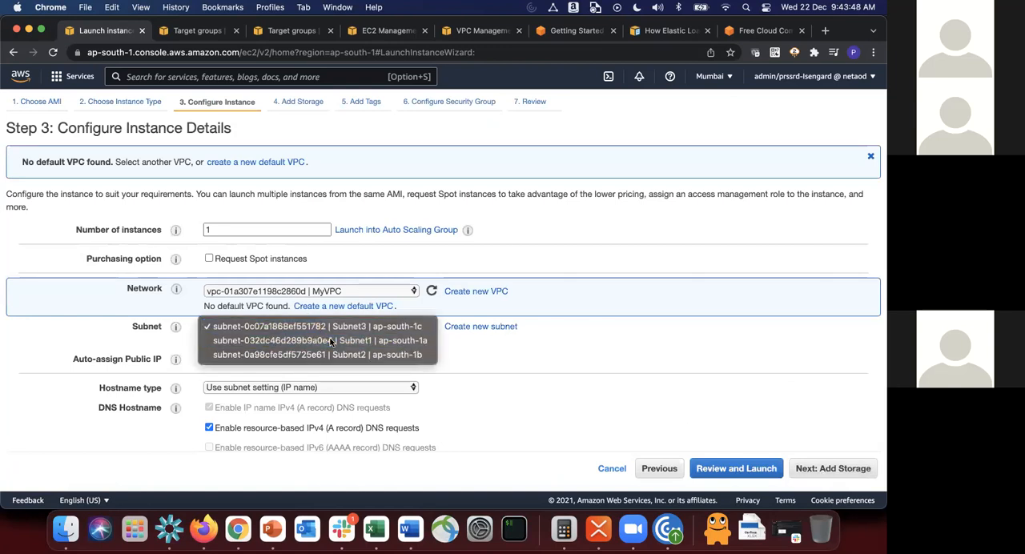
{"action": "left_click", "coordinate": [330, 341]}
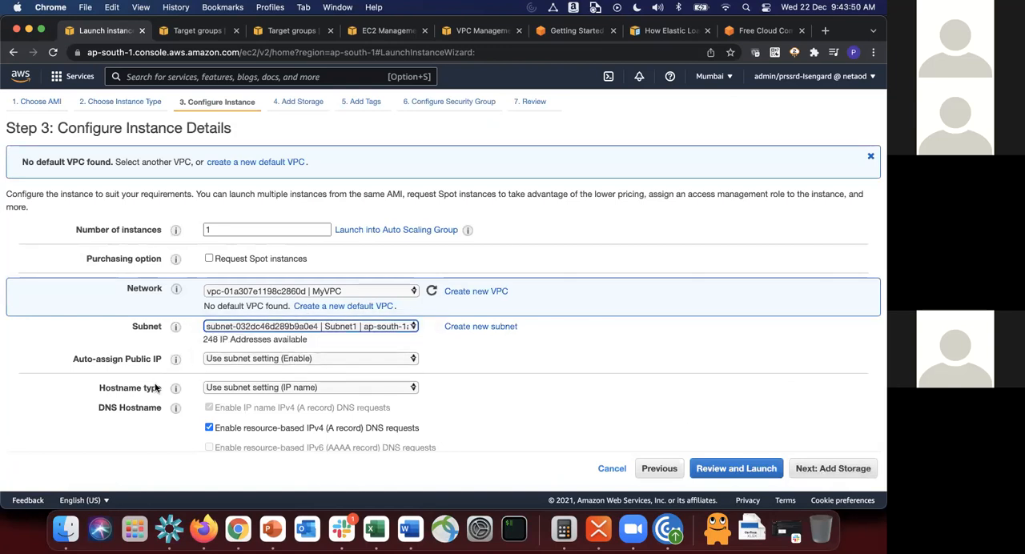
{"action": "left_click", "coordinate": [862, 463]}
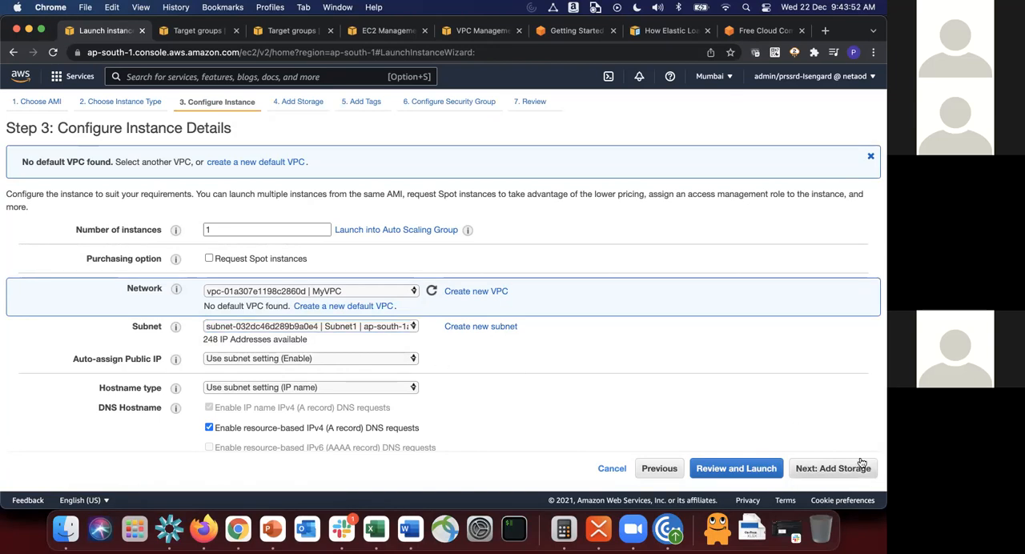
{"action": "left_click", "coordinate": [862, 466]}
Step: Add a tag to the instance with the key Name and the value JumpServer
{"action": "left_click", "coordinate": [46, 305]}
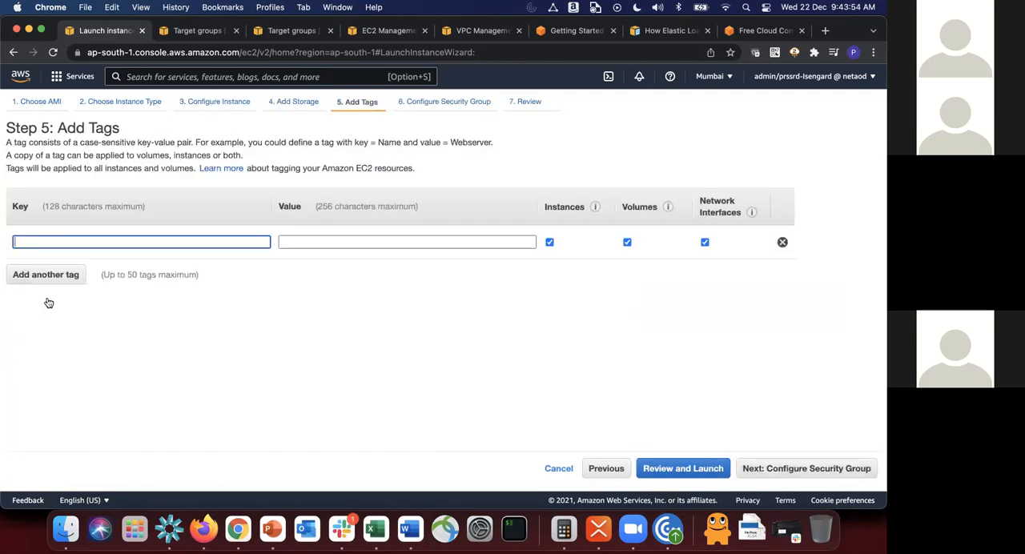
{"action": "type", "text": "Name"}
{"action": "key", "text": "Tab"}
{"action": "type", "text": "JumpHost"}
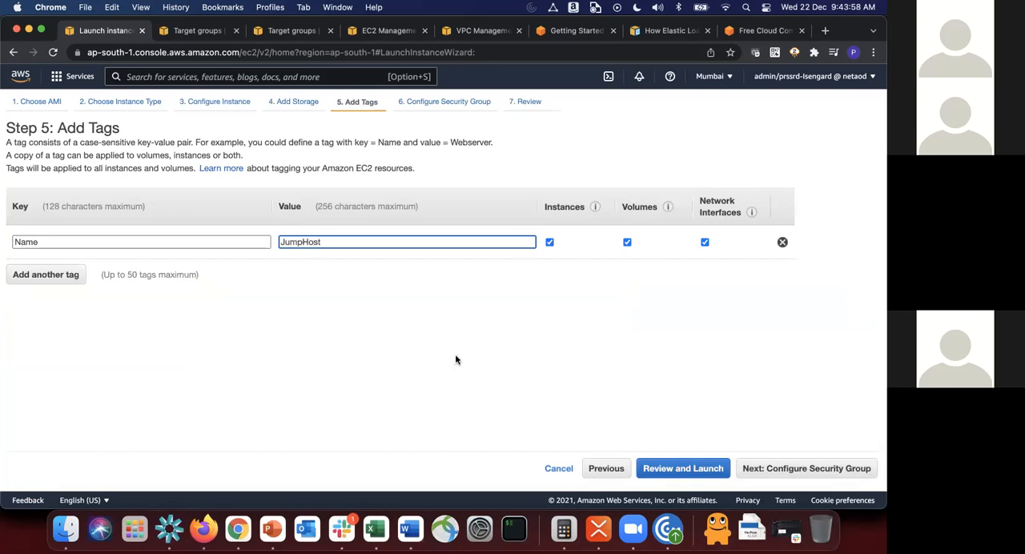
{"action": "key", "text": "BackSpace"}
{"action": "key", "text": "BackSpace"}
{"action": "key", "text": "BackSpace"}
{"action": "key", "text": "BackSpace"}
{"action": "type", "text": "Ae"}
{"action": "key", "text": "BackSpace"}
{"action": "type", "text": "er"}
{"action": "key", "text": "BackSpace"}
{"action": "key", "text": "BackSpace"}
{"action": "key", "text": "BackSpace"}
{"action": "type", "text": "Server"}
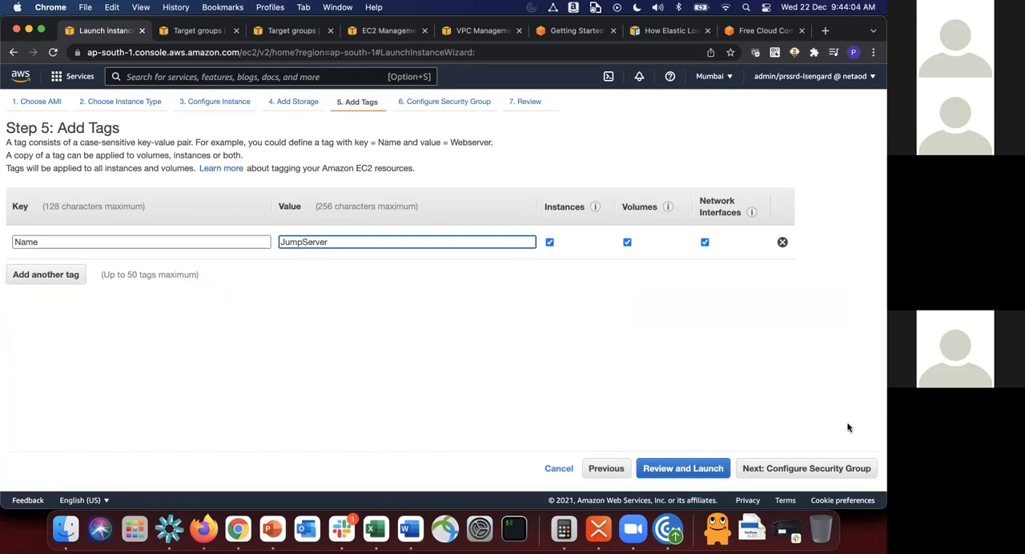
Step: Switch to existing security groups and check the inbound rules of Private SSH and SG1-EC2Instance-1
{"action": "left_click", "coordinate": [814, 472]}
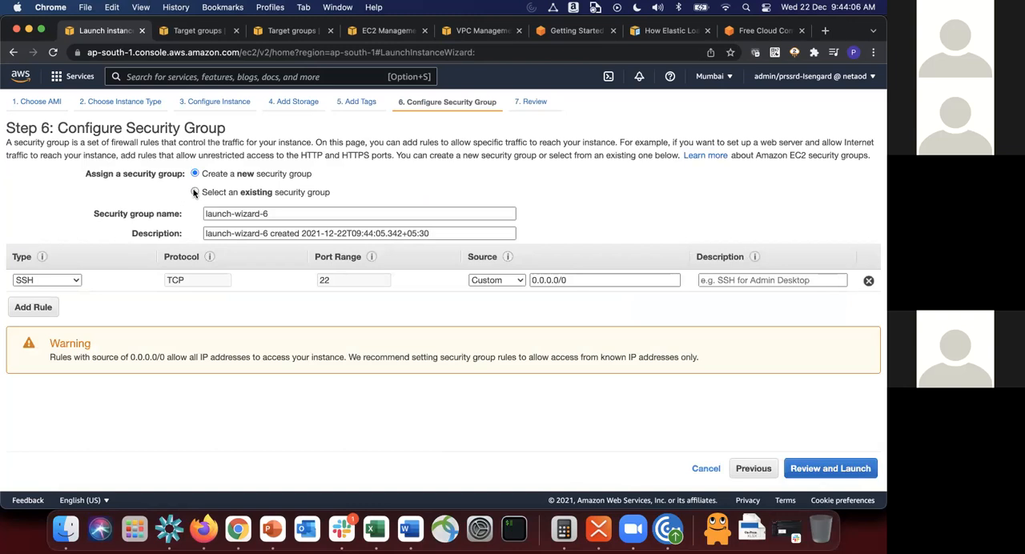
{"action": "left_click", "coordinate": [195, 192]}
{"action": "scroll", "coordinate": [261, 255], "scroll_direction": "down", "scroll_amount": 10}
{"action": "scroll", "coordinate": [260, 255], "scroll_direction": "down", "scroll_amount": 1}
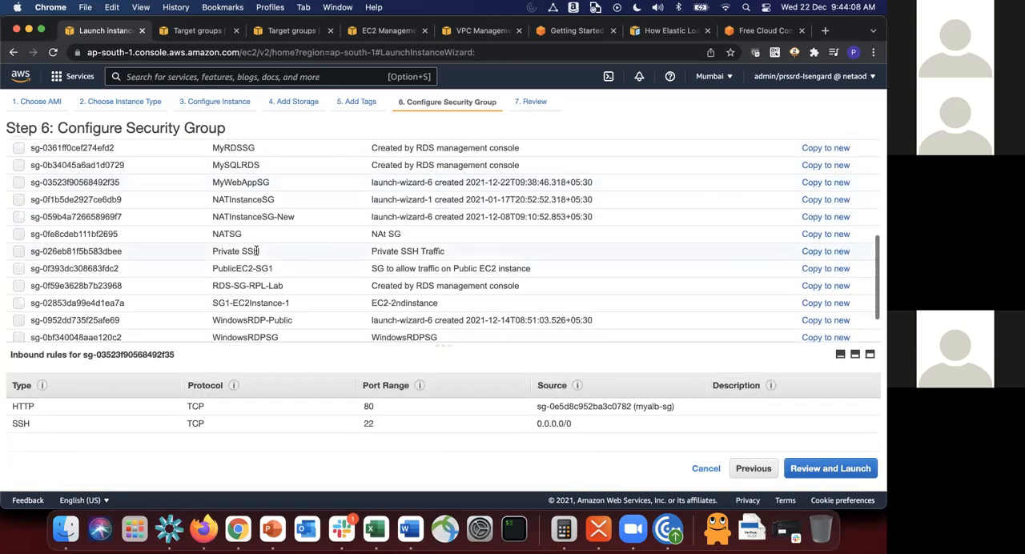
{"action": "left_click", "coordinate": [253, 251]}
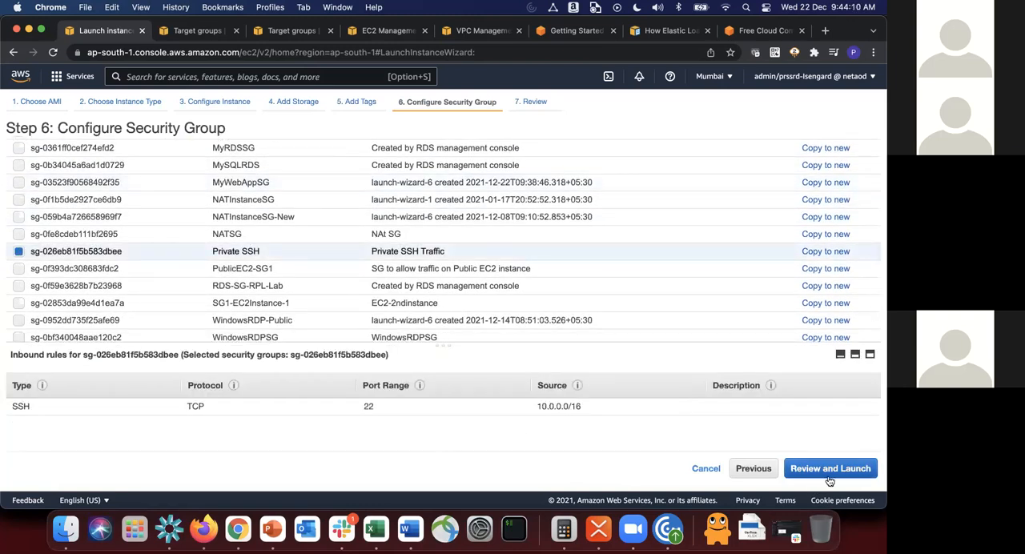
{"action": "left_click", "coordinate": [240, 293]}
{"action": "left_click", "coordinate": [235, 302]}
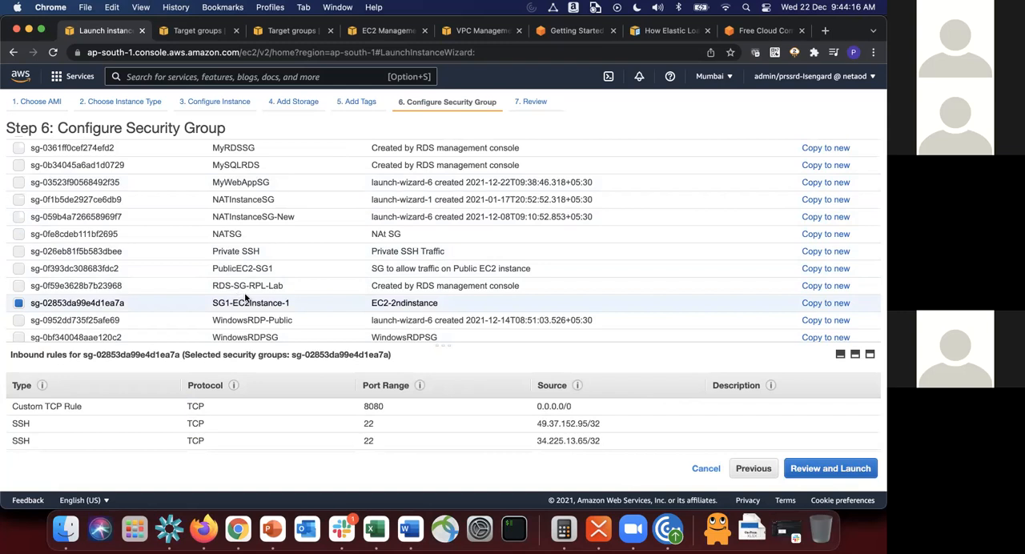
Step: Assign the existing security group MyLinuxEC2-SG to the JumpServer instance
{"action": "scroll", "coordinate": [281, 323], "scroll_direction": "down", "scroll_amount": 2}
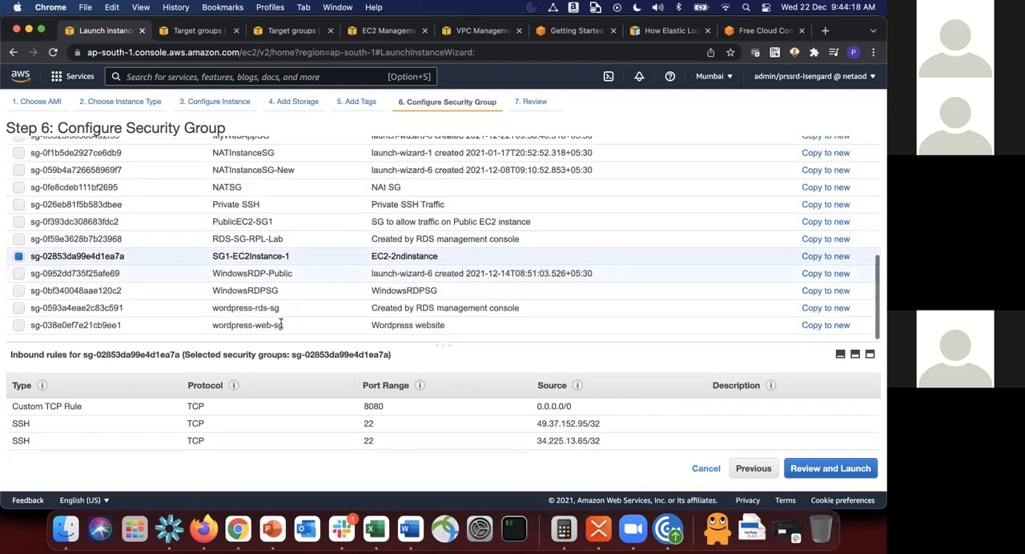
{"action": "scroll", "coordinate": [281, 324], "scroll_direction": "up", "scroll_amount": 3}
{"action": "scroll", "coordinate": [280, 324], "scroll_direction": "up", "scroll_amount": 1}
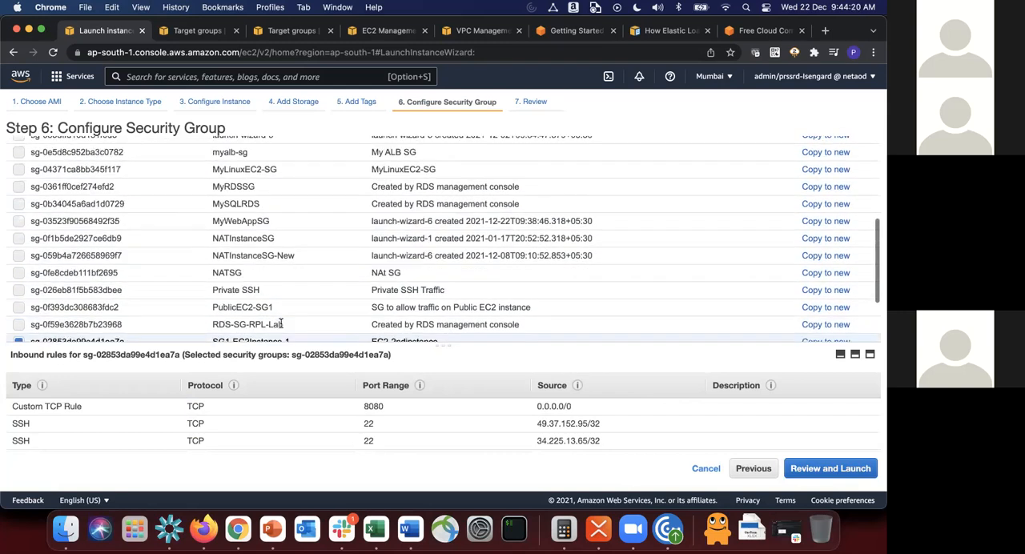
{"action": "scroll", "coordinate": [271, 230], "scroll_direction": "up", "scroll_amount": 2}
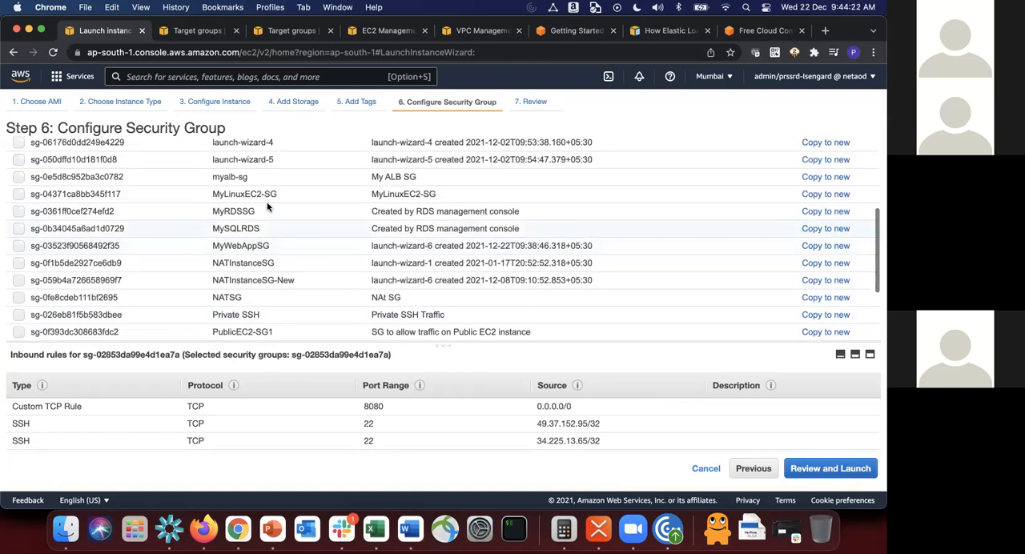
{"action": "scroll", "coordinate": [269, 207], "scroll_direction": "up", "scroll_amount": 1}
{"action": "left_click", "coordinate": [266, 214]}
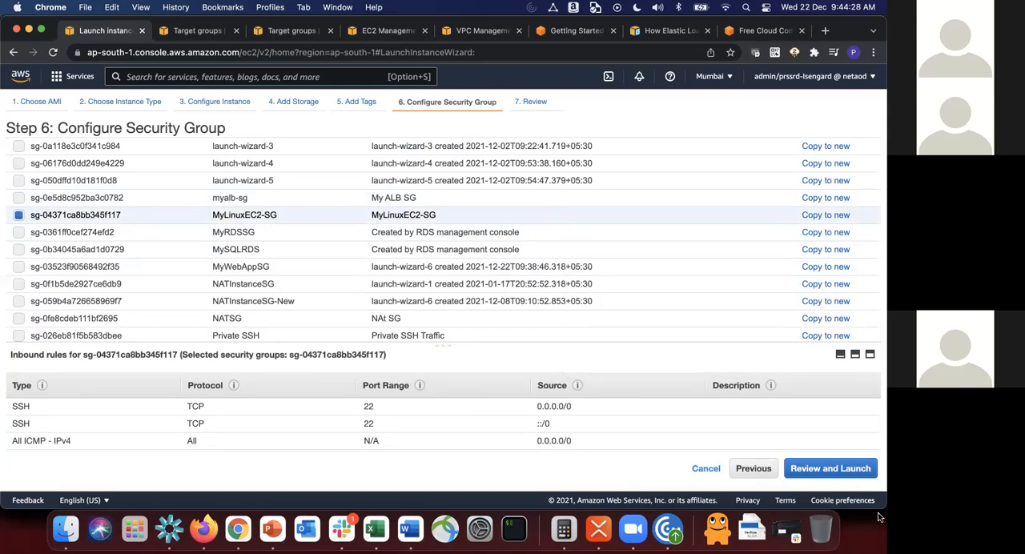
Step: Launch the JumpServer instance with the existing key pair mykp-pem and open the instances list
{"action": "left_click", "coordinate": [851, 474]}
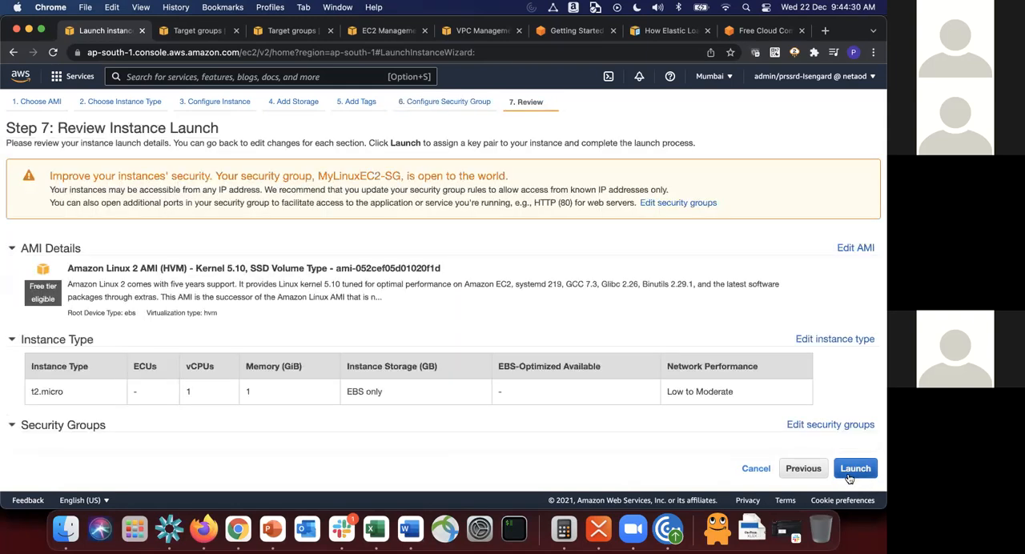
{"action": "left_click", "coordinate": [851, 475]}
{"action": "left_click", "coordinate": [334, 336]}
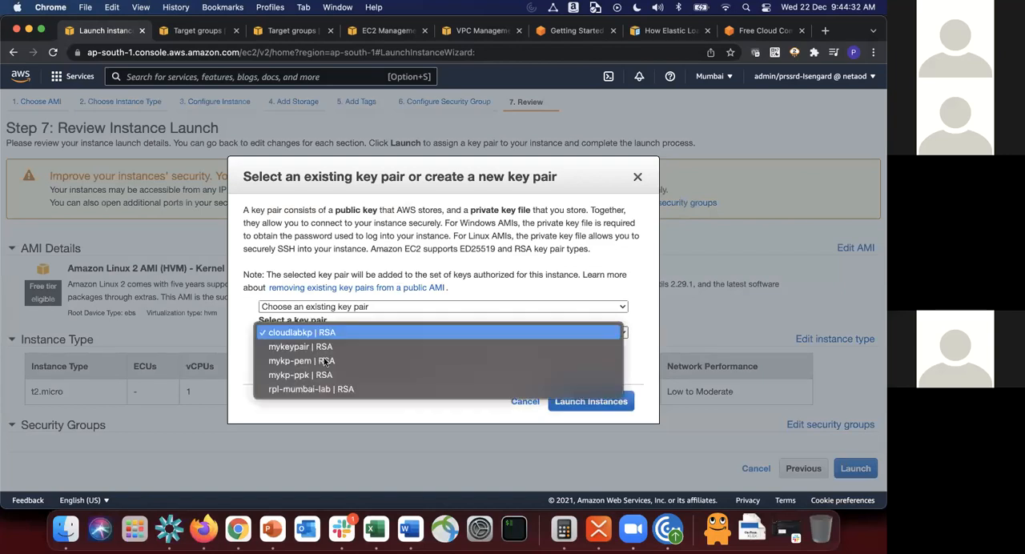
{"action": "left_click", "coordinate": [327, 360]}
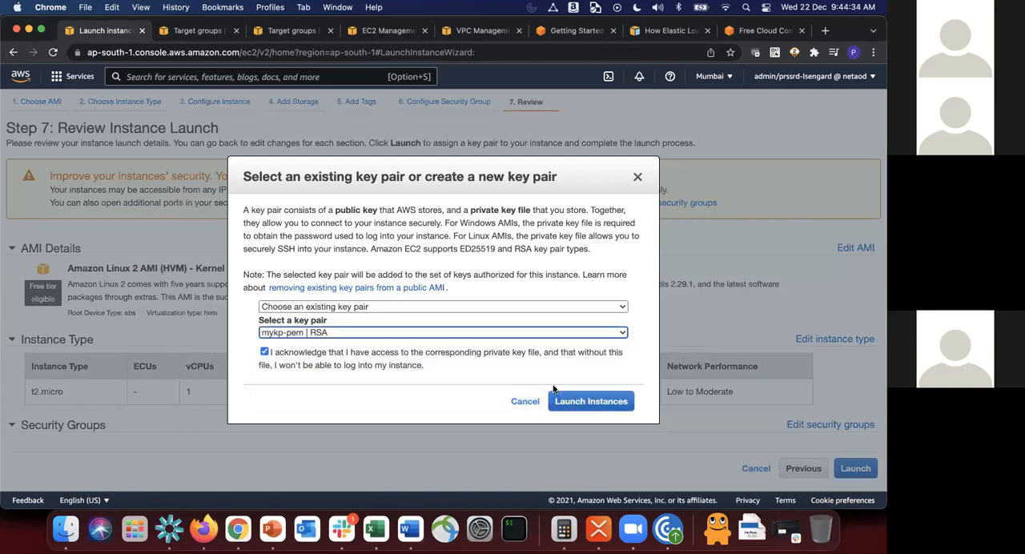
{"action": "left_click", "coordinate": [601, 403]}
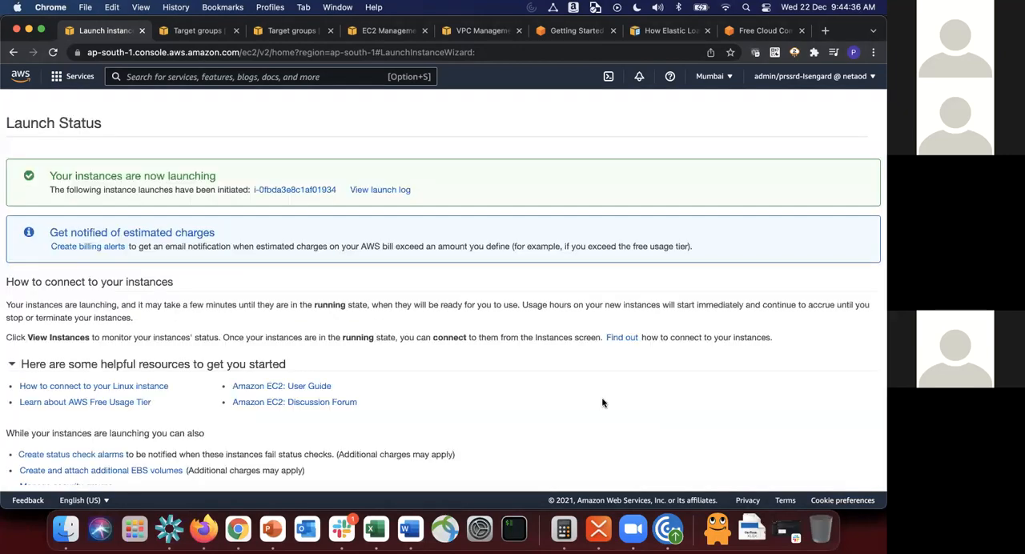
{"action": "scroll", "coordinate": [688, 391], "scroll_direction": "down", "scroll_amount": 2}
{"action": "left_click", "coordinate": [838, 477]}
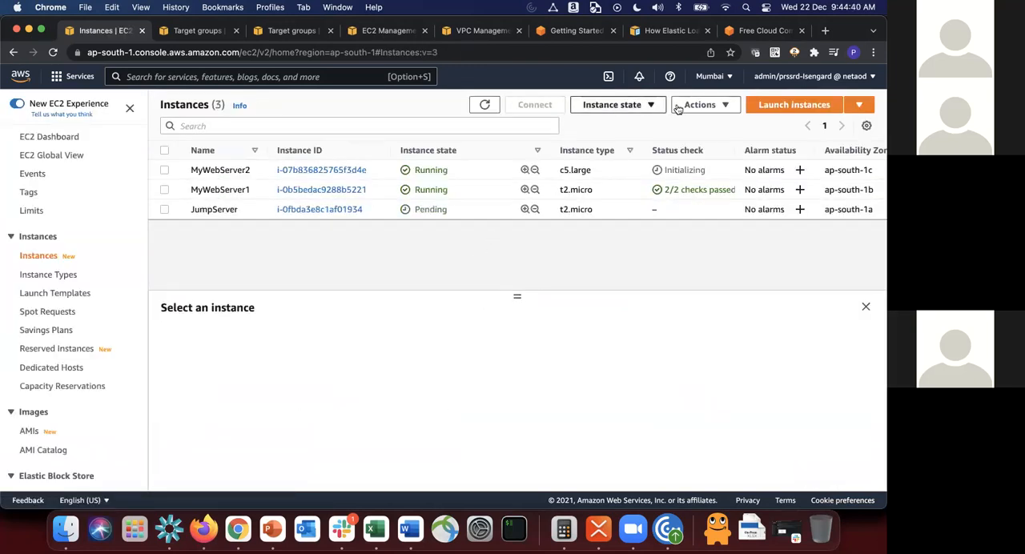
Step: Refresh the instances list and show the details of the JumpServer instance
{"action": "left_click", "coordinate": [486, 106]}
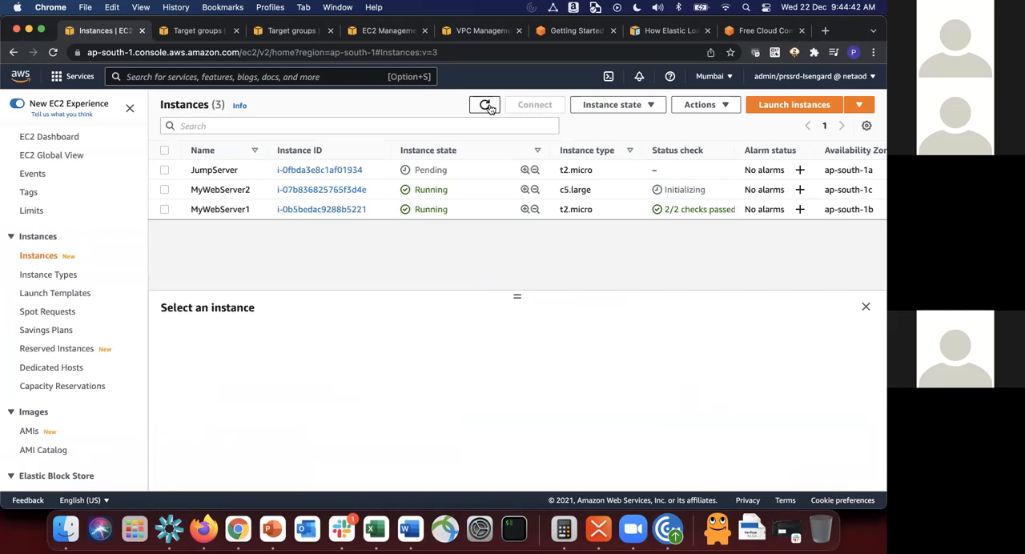
{"action": "left_click", "coordinate": [219, 170]}
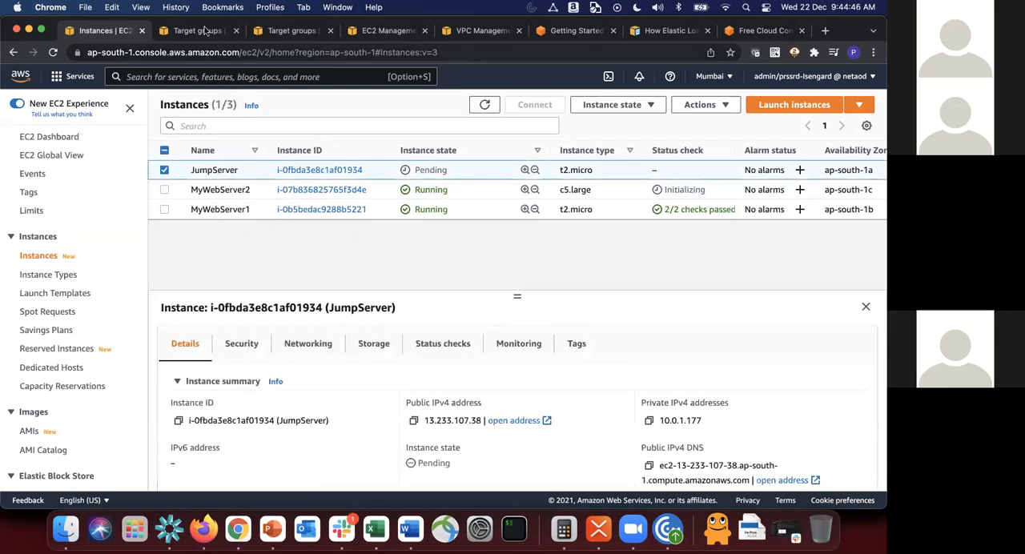
Step: Examine the route table routes of Subnet2 and Subnet3 in the VPC console
{"action": "left_click", "coordinate": [483, 29]}
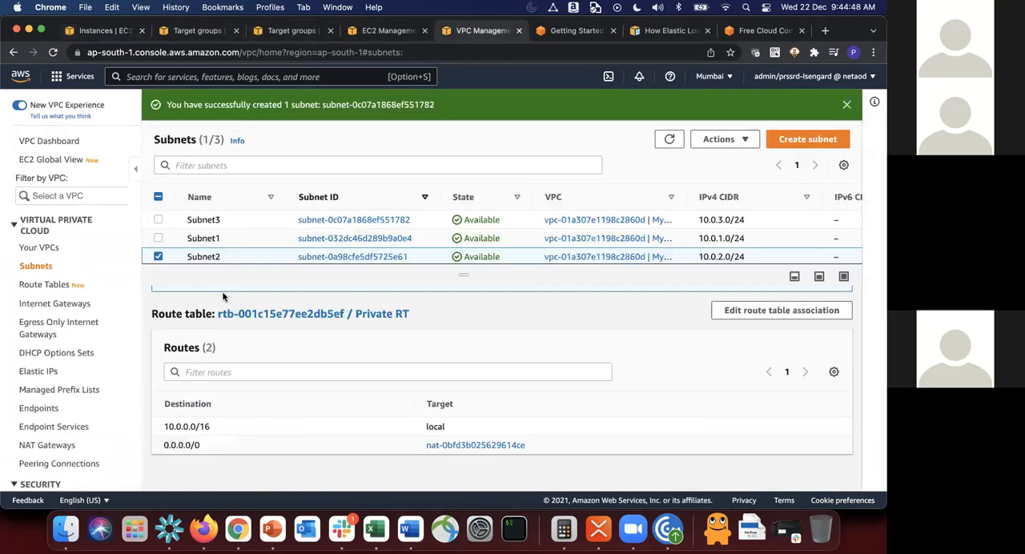
{"action": "left_click", "coordinate": [159, 256]}
{"action": "left_click", "coordinate": [235, 260]}
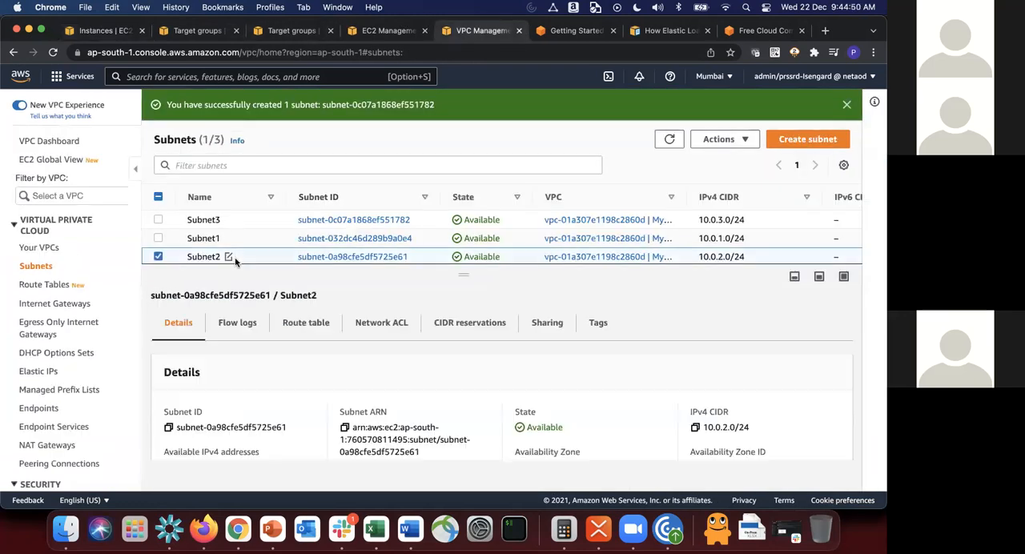
{"action": "left_click", "coordinate": [306, 322]}
{"action": "scroll", "coordinate": [391, 420], "scroll_direction": "down", "scroll_amount": 3}
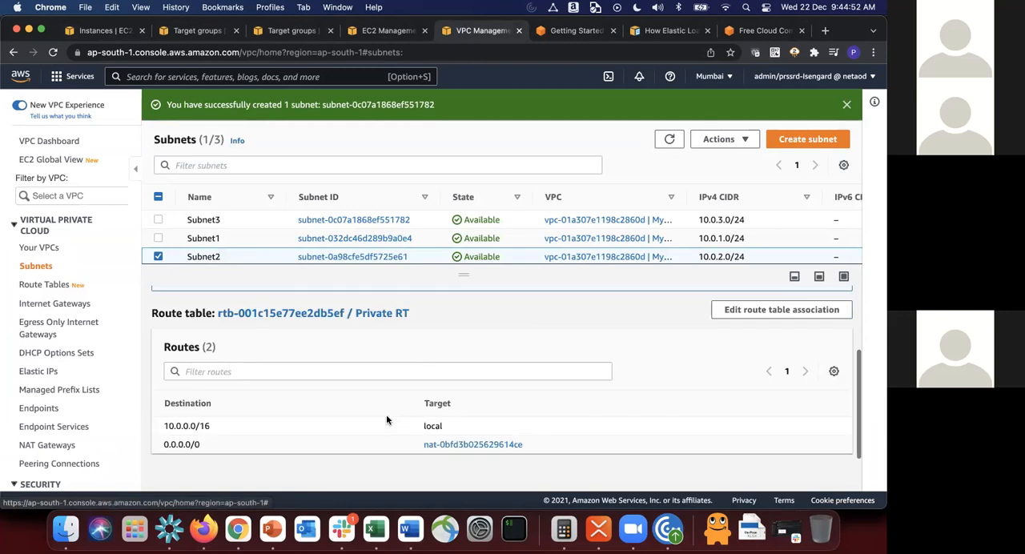
{"action": "scroll", "coordinate": [337, 397], "scroll_direction": "up", "scroll_amount": 2}
{"action": "scroll", "coordinate": [326, 385], "scroll_direction": "up", "scroll_amount": 2}
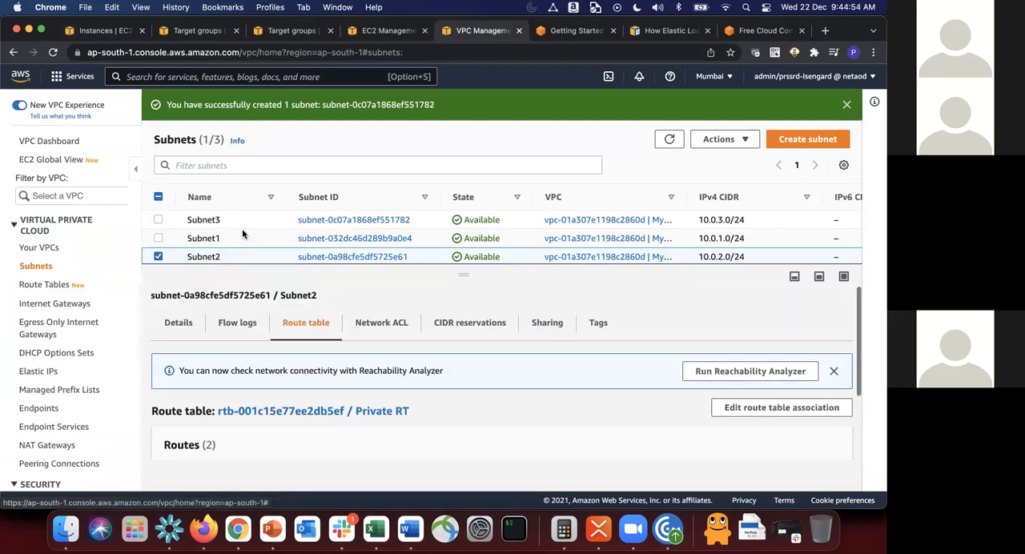
{"action": "left_click", "coordinate": [229, 220]}
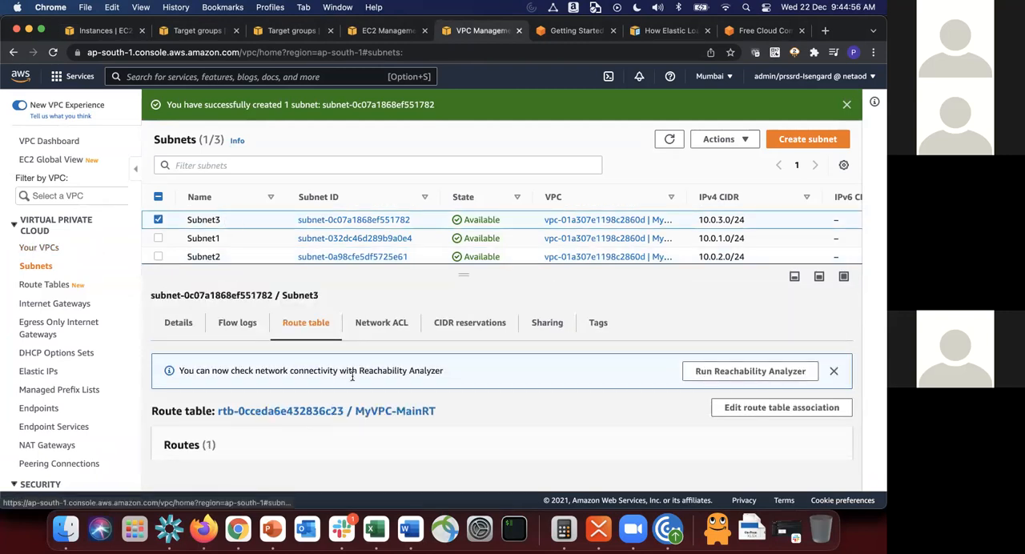
{"action": "scroll", "coordinate": [355, 395], "scroll_direction": "down", "scroll_amount": 2}
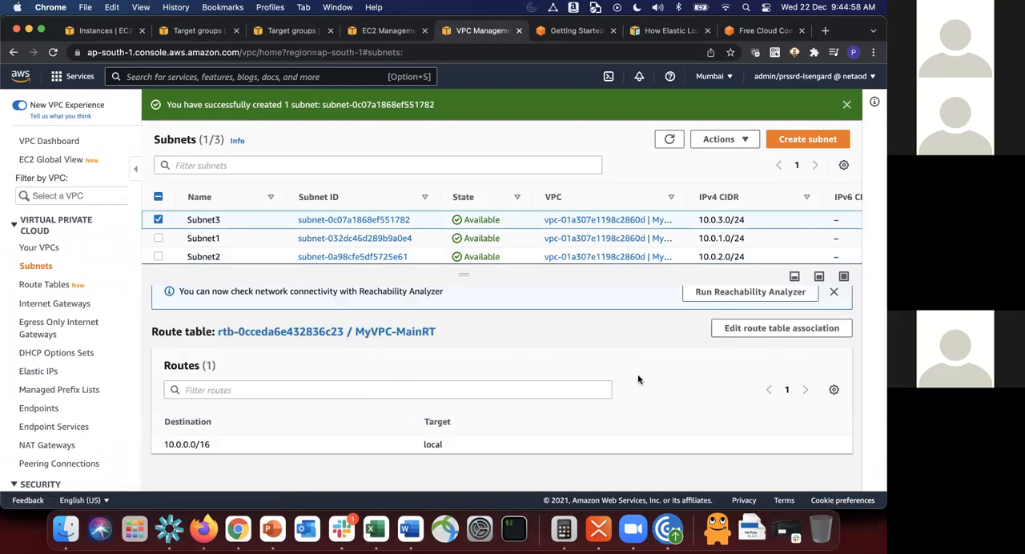
Step: Change Subnet3's route table association to Private RT and save it
{"action": "left_click", "coordinate": [47, 285]}
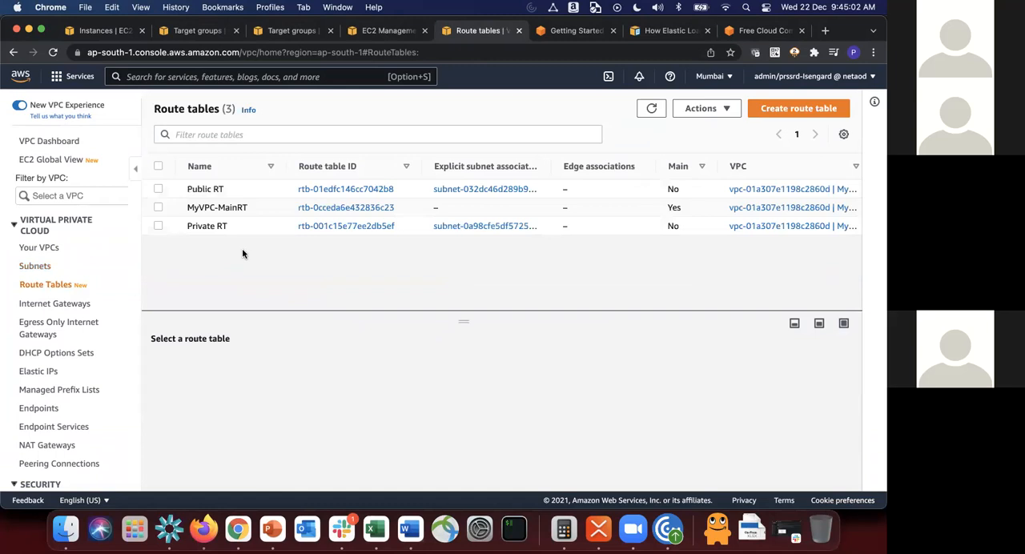
{"action": "left_click", "coordinate": [38, 266]}
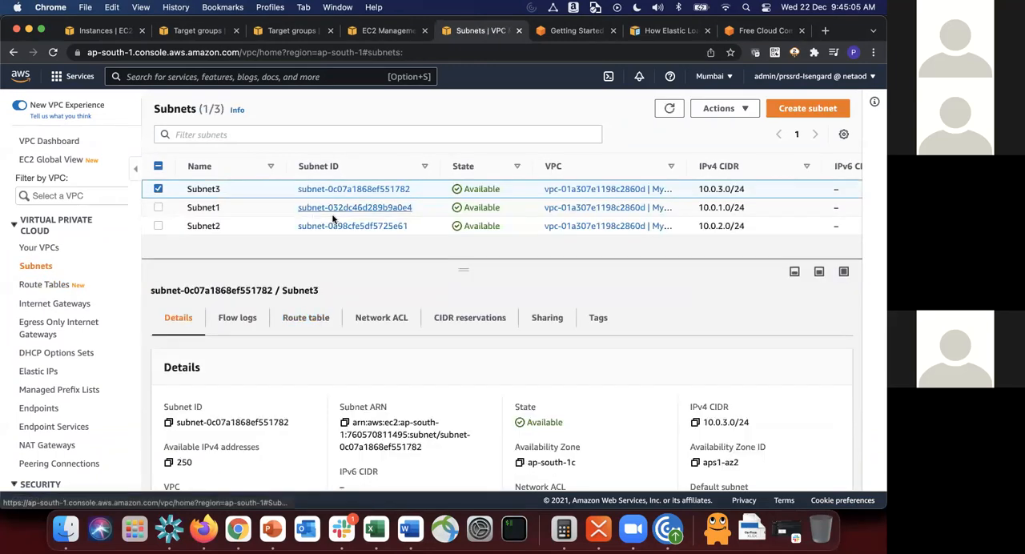
{"action": "left_click", "coordinate": [289, 319]}
{"action": "left_click", "coordinate": [784, 403]}
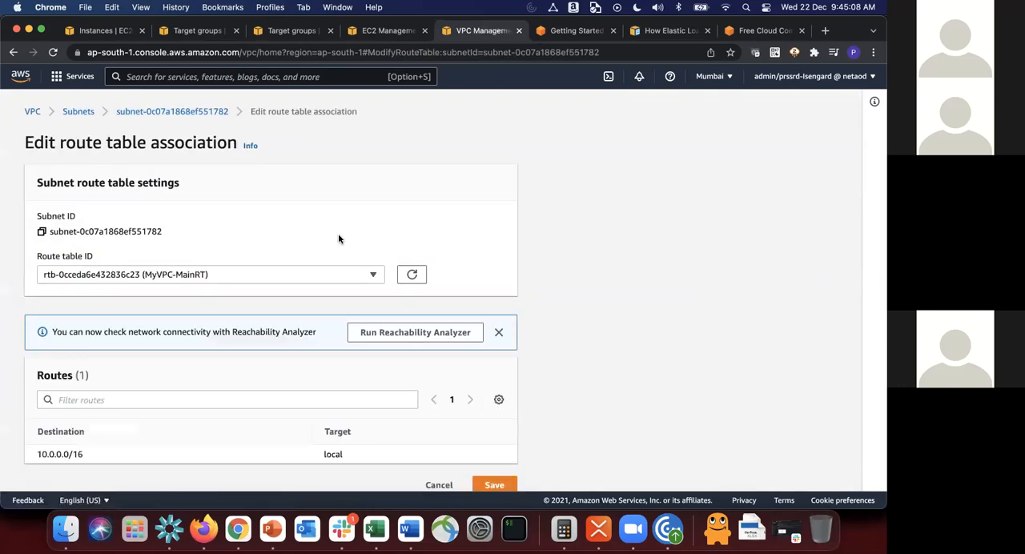
{"action": "left_click", "coordinate": [244, 277]}
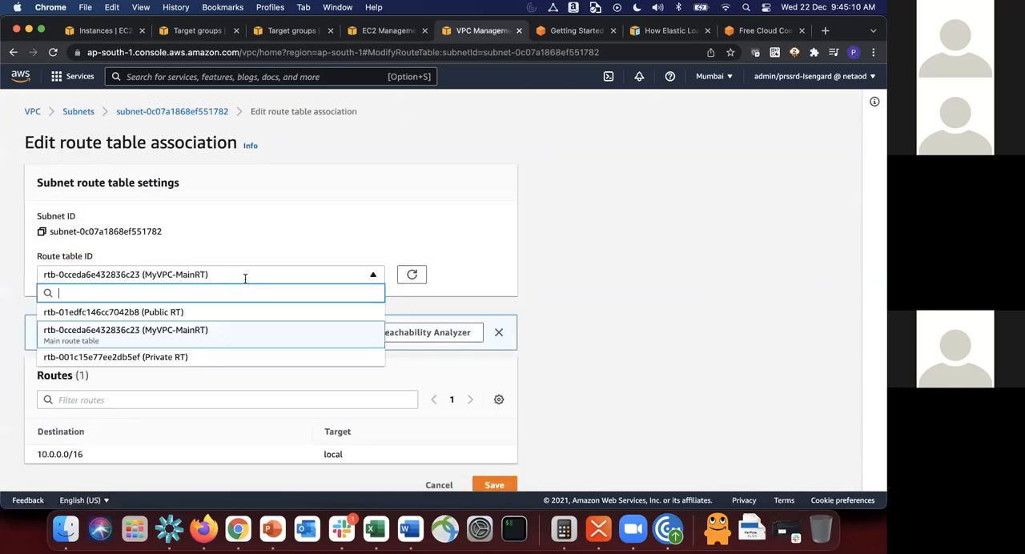
{"action": "left_click", "coordinate": [197, 360]}
{"action": "scroll", "coordinate": [205, 361], "scroll_direction": "down", "scroll_amount": 1}
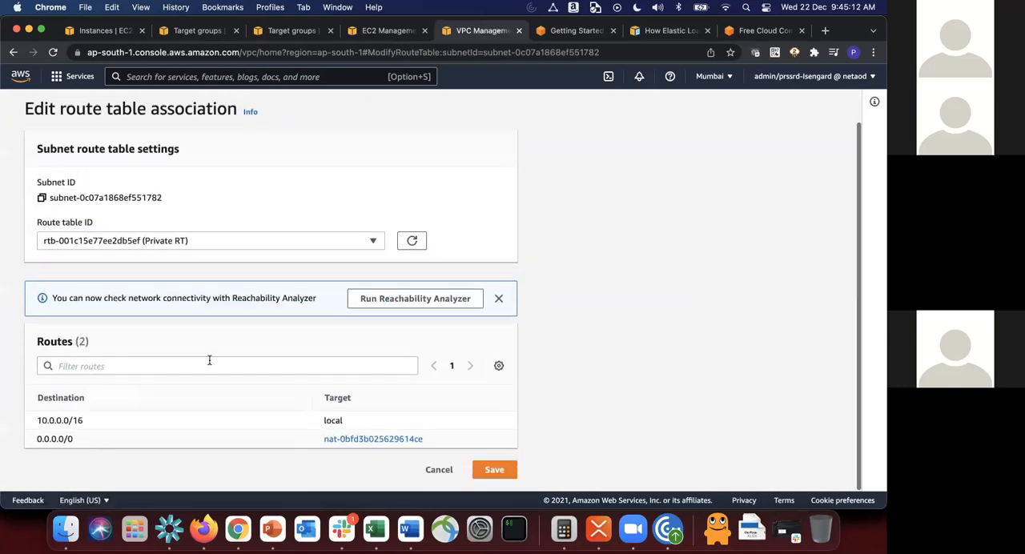
{"action": "left_click", "coordinate": [505, 471]}
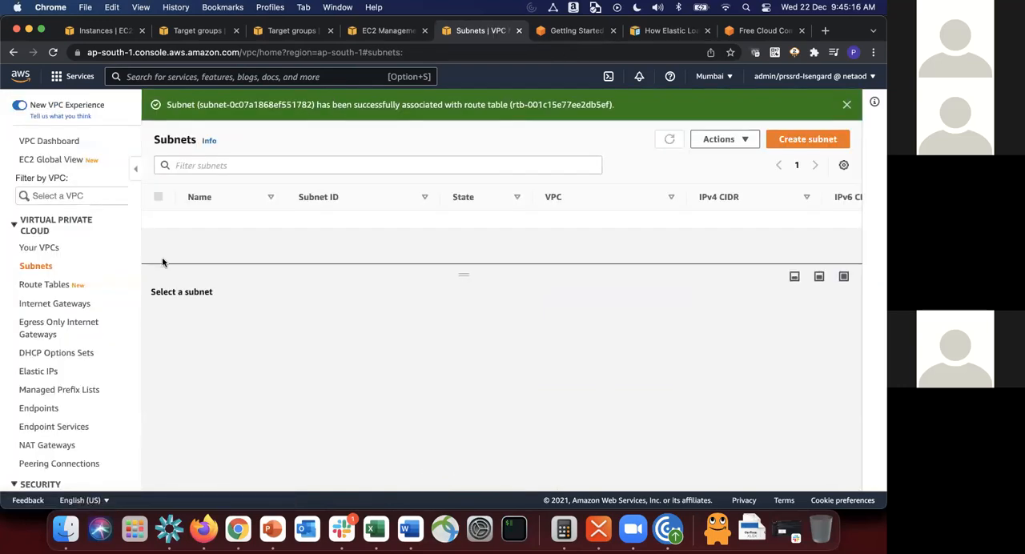
Step: Check the associated route table and routes of Subnet3 and compare them with Subnet2's
{"action": "left_click", "coordinate": [294, 323]}
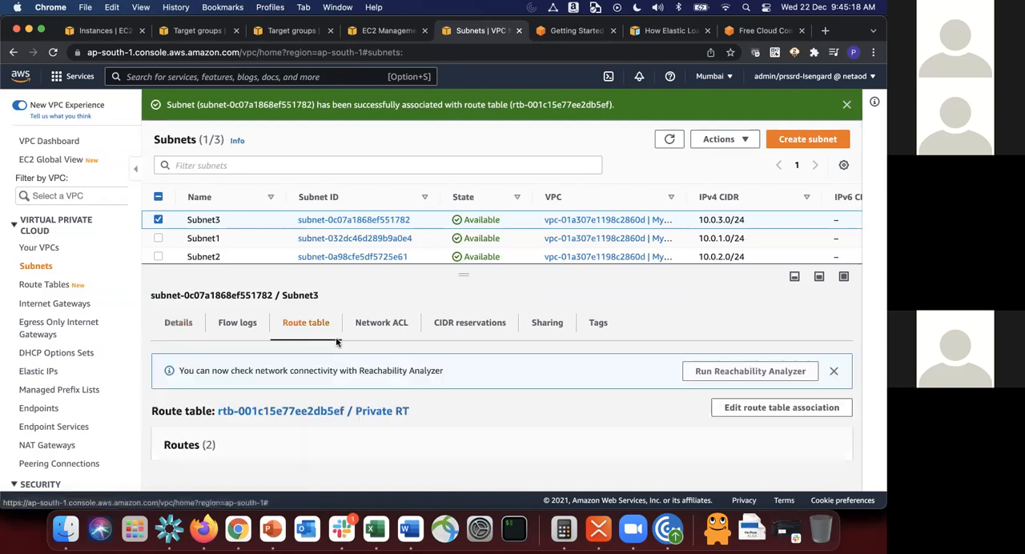
{"action": "scroll", "coordinate": [383, 377], "scroll_direction": "down", "scroll_amount": 3}
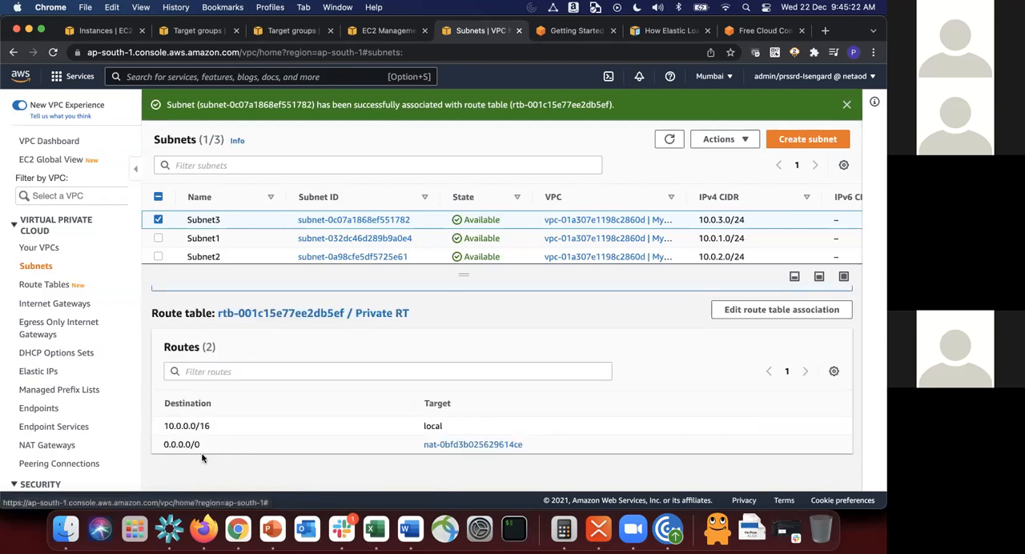
{"action": "left_click", "coordinate": [235, 258]}
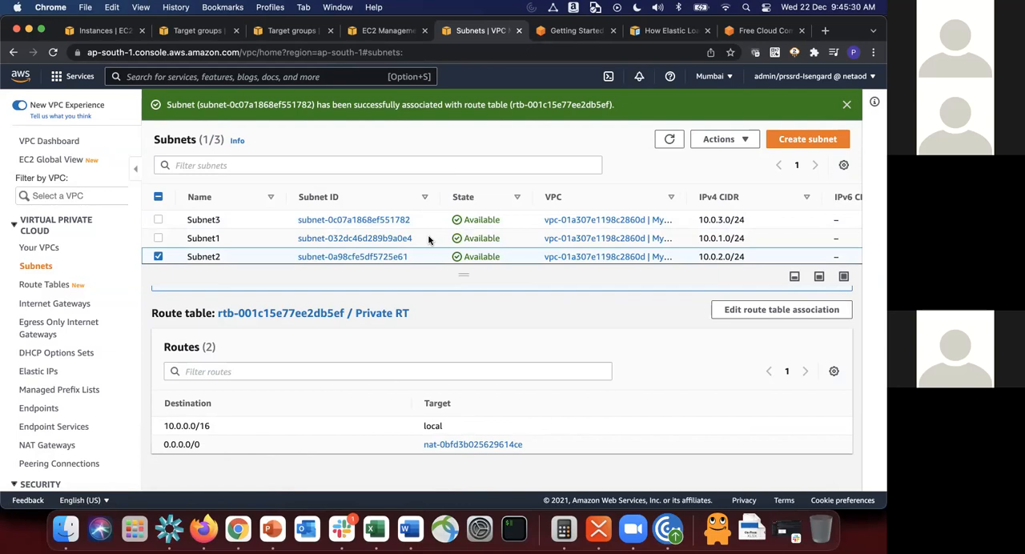
Step: Refresh the EC2 instances list and copy the JumpServer's public IPv4 address
{"action": "left_click", "coordinate": [96, 32]}
{"action": "left_click", "coordinate": [488, 107]}
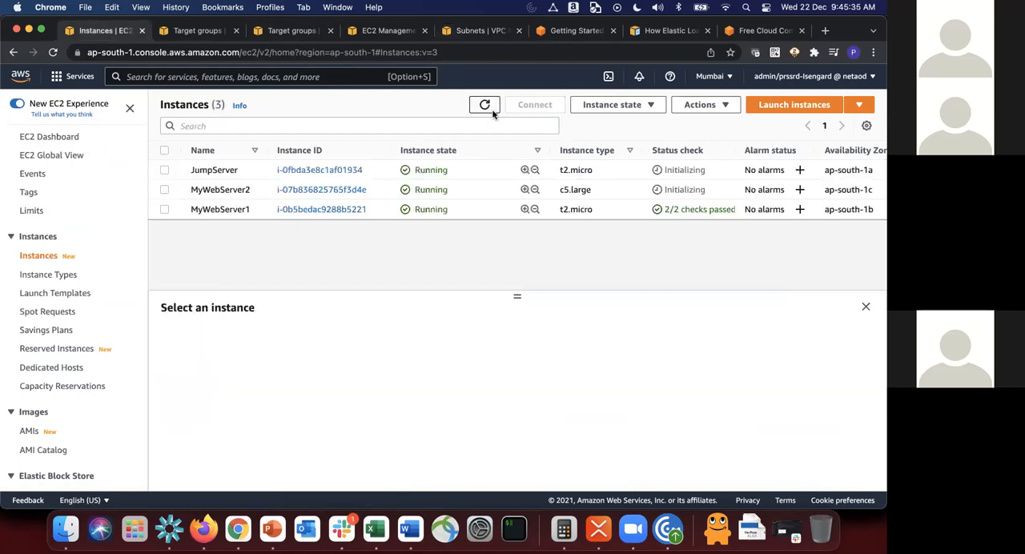
{"action": "left_click", "coordinate": [218, 172]}
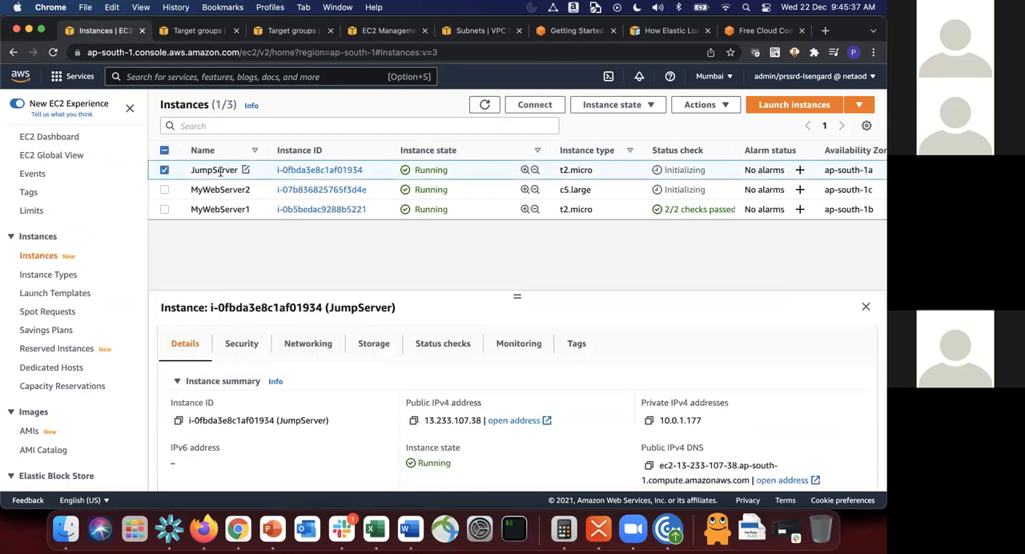
{"action": "left_click", "coordinate": [413, 420]}
Step: Switch to iTerm2, enlarge the terminal window and change into the Downloads directory
{"action": "left_click", "coordinate": [518, 525]}
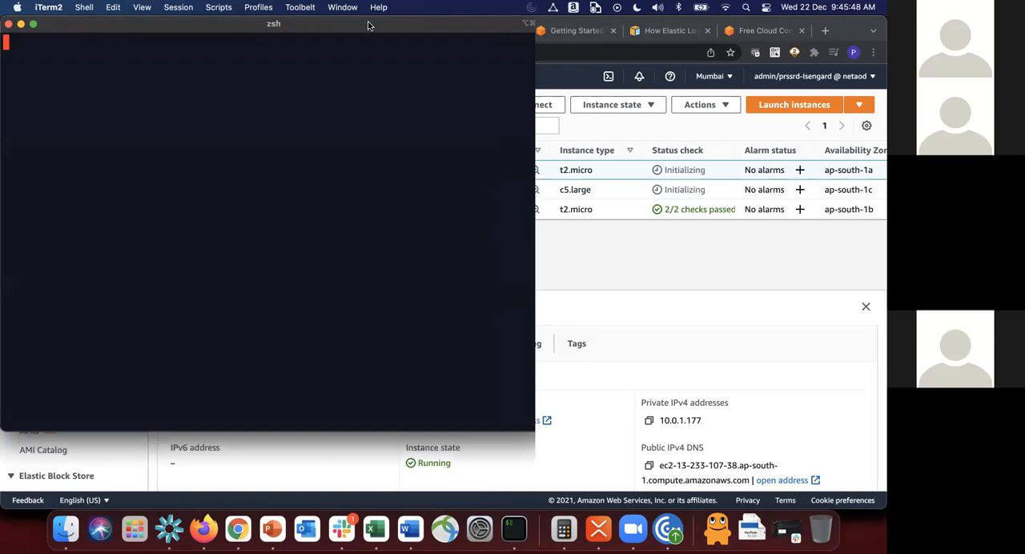
{"action": "double_click", "coordinate": [368, 26]}
{"action": "type", "text": "cd Down"}
{"action": "key", "text": "Tab"}
{"action": "key", "text": "Return"}
{"action": "key", "text": "ctrl+r"}
{"action": "type", "text": "ssh"}
{"action": "key", "text": "Escape"}
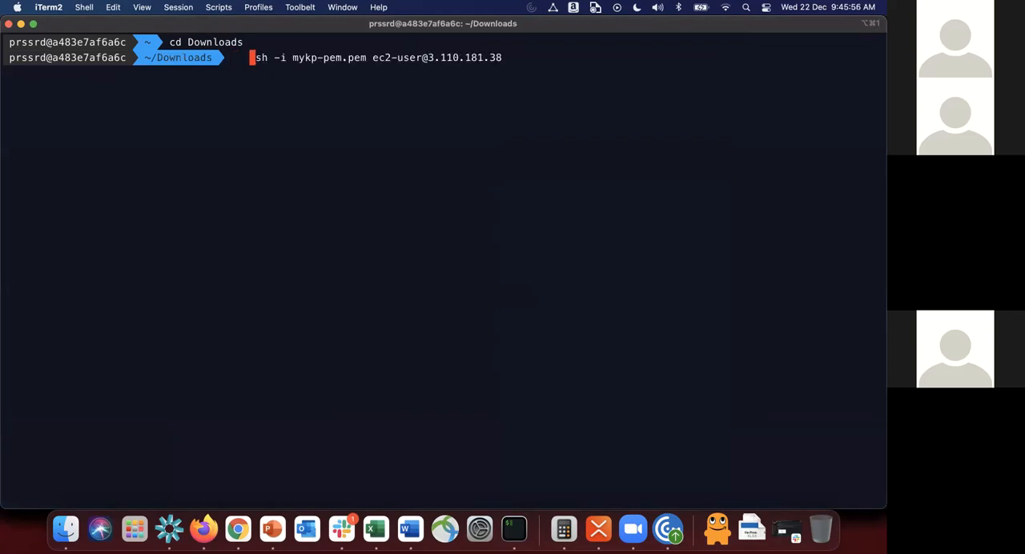
{"action": "key", "text": "BackSpace"}
{"action": "key", "text": "BackSpace"}
{"action": "key", "text": "BackSpace"}
{"action": "key", "text": "Right"}
{"action": "key", "text": "Right"}
{"action": "key", "text": "Right"}
{"action": "key", "text": "Right"}
{"action": "key", "text": "Right"}
{"action": "key", "text": "Right"}
{"action": "key", "text": "Right"}
{"action": "key", "text": "Right"}
{"action": "key", "text": "Right"}
{"action": "key", "text": "Right"}
{"action": "key", "text": "Right"}
{"action": "key", "text": "Right"}
{"action": "key", "text": "Right"}
{"action": "key", "text": "Right"}
{"action": "key", "text": "Right"}
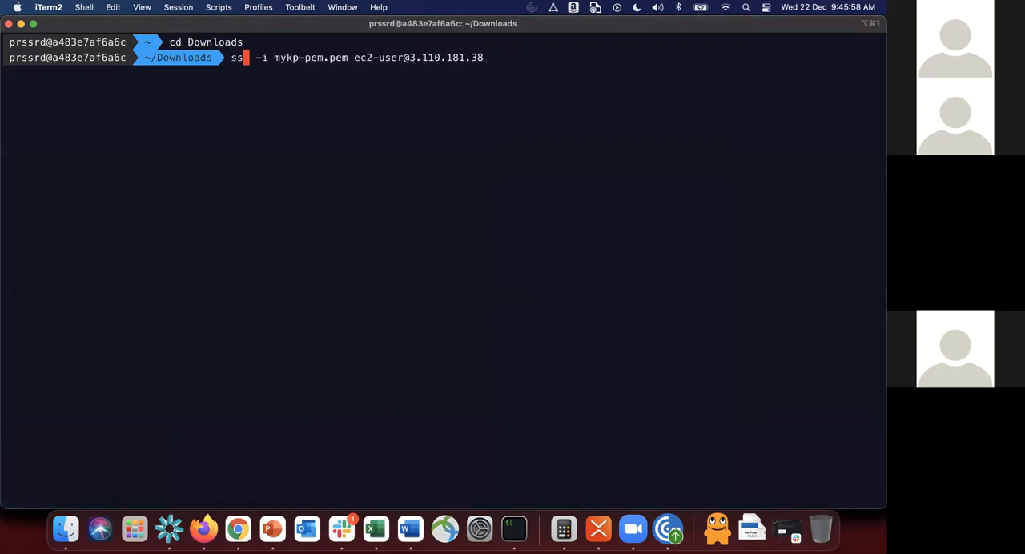
{"action": "key", "text": "Right"}
{"action": "key", "text": "Right"}
{"action": "key", "text": "Right"}
{"action": "key", "text": "Right"}
{"action": "key", "text": "Right"}
{"action": "key", "text": "Right"}
{"action": "key", "text": "Right"}
{"action": "key", "text": "Right"}
{"action": "key", "text": "Right"}
{"action": "key", "text": "Right"}
{"action": "key", "text": "Right"}
{"action": "key", "text": "Right"}
{"action": "key", "text": "Right"}
{"action": "key", "text": "Right"}
{"action": "key", "text": "Right"}
{"action": "key", "text": "Right"}
{"action": "key", "text": "Right"}
{"action": "key", "text": "Right"}
{"action": "key", "text": "Right"}
{"action": "key", "text": "Right"}
{"action": "key", "text": "BackSpace"}
{"action": "key", "text": "BackSpace"}
{"action": "key", "text": "BackSpace"}
{"action": "key", "text": "BackSpace"}
{"action": "key", "text": "BackSpace"}
{"action": "key", "text": "BackSpace"}
{"action": "key", "text": "BackSpace"}
{"action": "key", "text": "BackSpace"}
{"action": "key", "text": "BackSpace"}
{"action": "key", "text": "BackSpace"}
{"action": "key", "text": "BackSpace"}
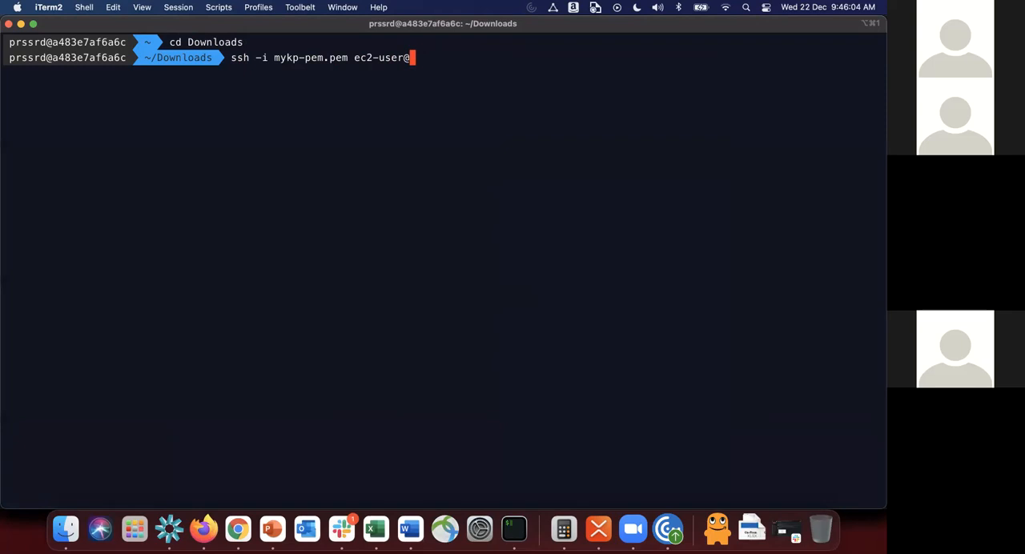
{"action": "key", "text": "super+v"}
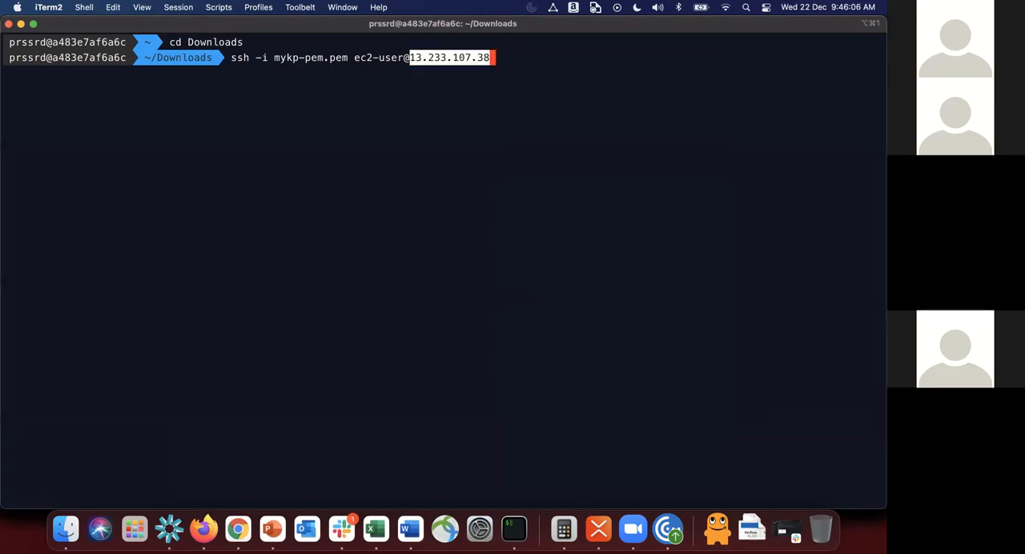
{"action": "key", "text": "Return"}
{"action": "type", "text": "yes"}
{"action": "key", "text": "Return"}
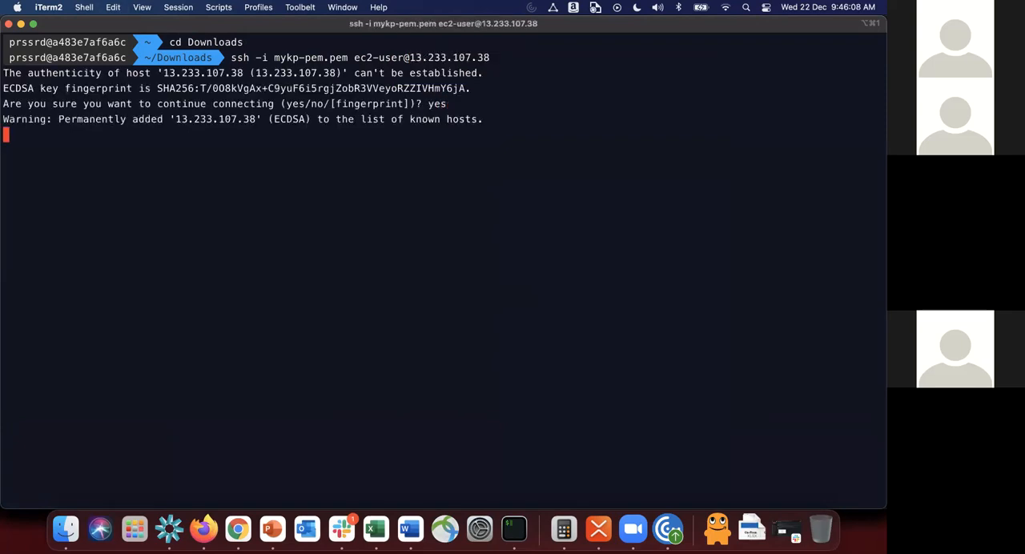
{"action": "type", "text": "clear"}
{"action": "key", "text": "Return"}
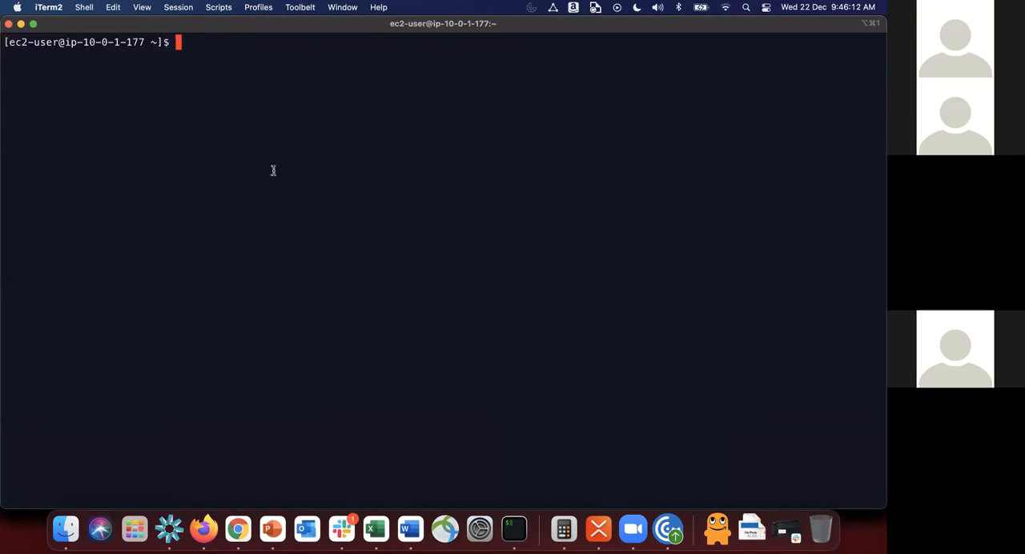
{"action": "type", "text": "nano muy"}
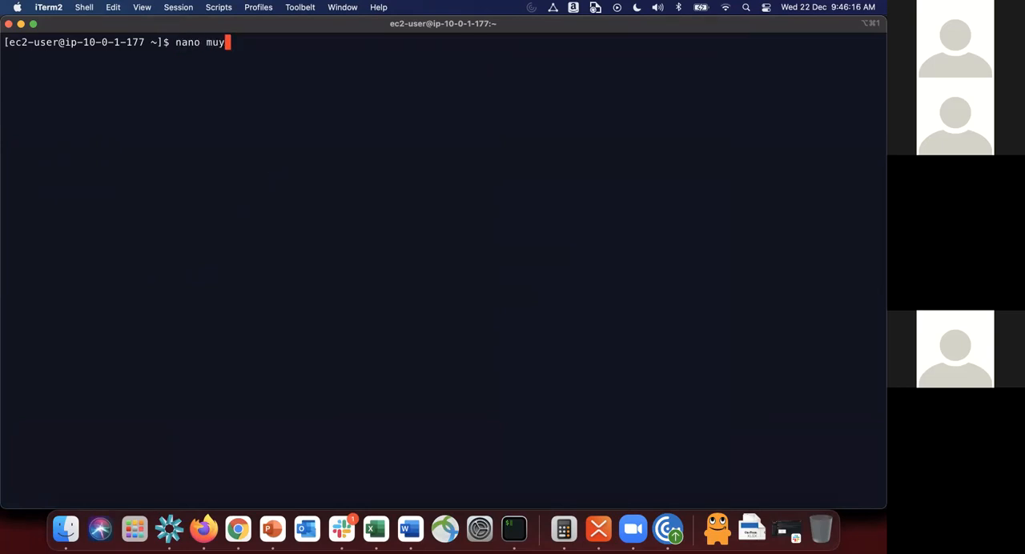
{"action": "type", "text": "kp-pem.pem"}
{"action": "key", "text": "Left"}
{"action": "key", "text": "Left"}
{"action": "key", "text": "Left"}
{"action": "key", "text": "Left"}
{"action": "key", "text": "Left"}
{"action": "key", "text": "Left"}
{"action": "key", "text": "Left"}
{"action": "key", "text": "Left"}
{"action": "key", "text": "Left"}
{"action": "key", "text": "Left"}
{"action": "key", "text": "Left"}
{"action": "key", "text": "Left"}
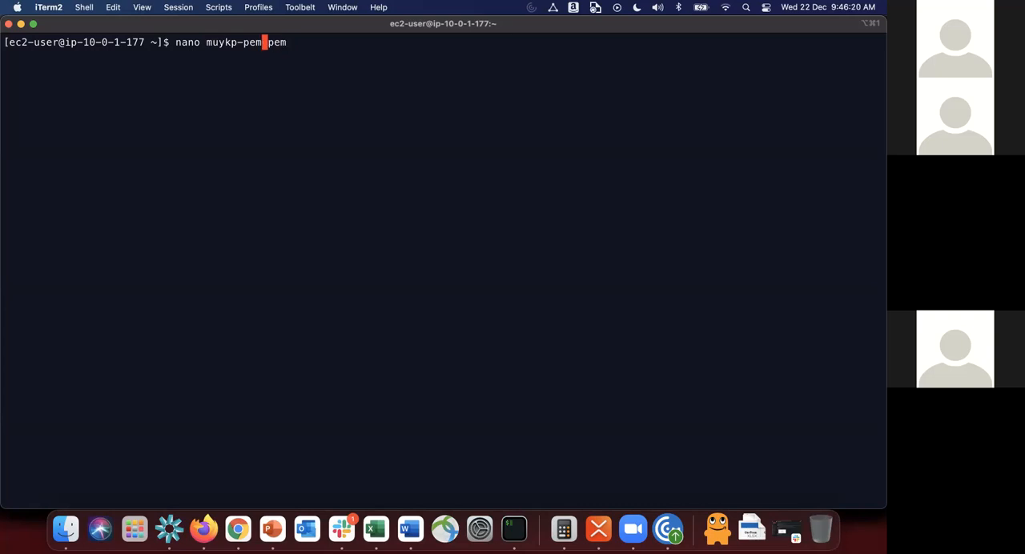
{"action": "key", "text": "Delete"}
{"action": "key", "text": "Delete"}
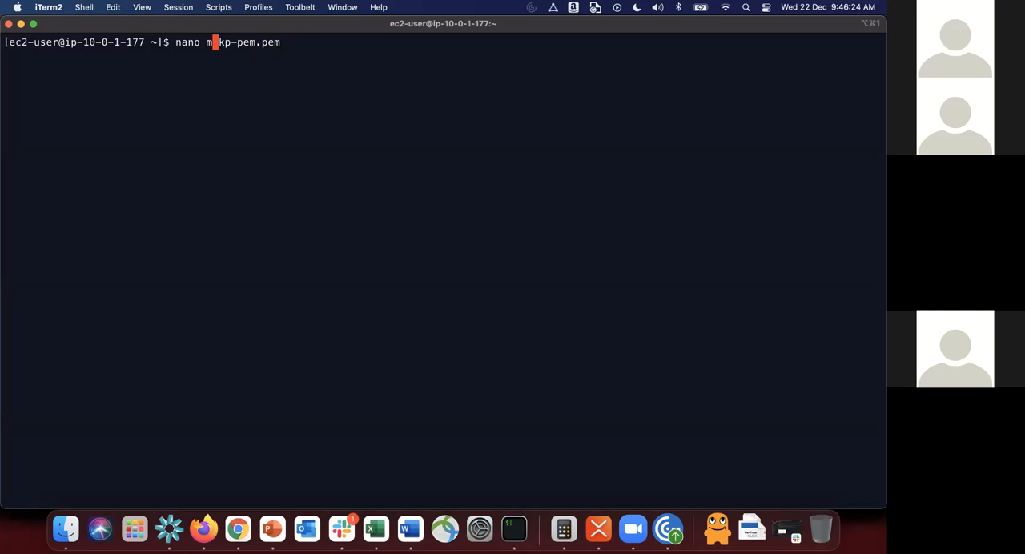
{"action": "type", "text": "y"}
{"action": "key", "text": "Right"}
{"action": "key", "text": "Right"}
{"action": "key", "text": "Right"}
{"action": "key", "text": "Right"}
{"action": "key", "text": "Right"}
{"action": "key", "text": "Right"}
{"action": "key", "text": "Right"}
{"action": "key", "text": "Right"}
{"action": "key", "text": "Right"}
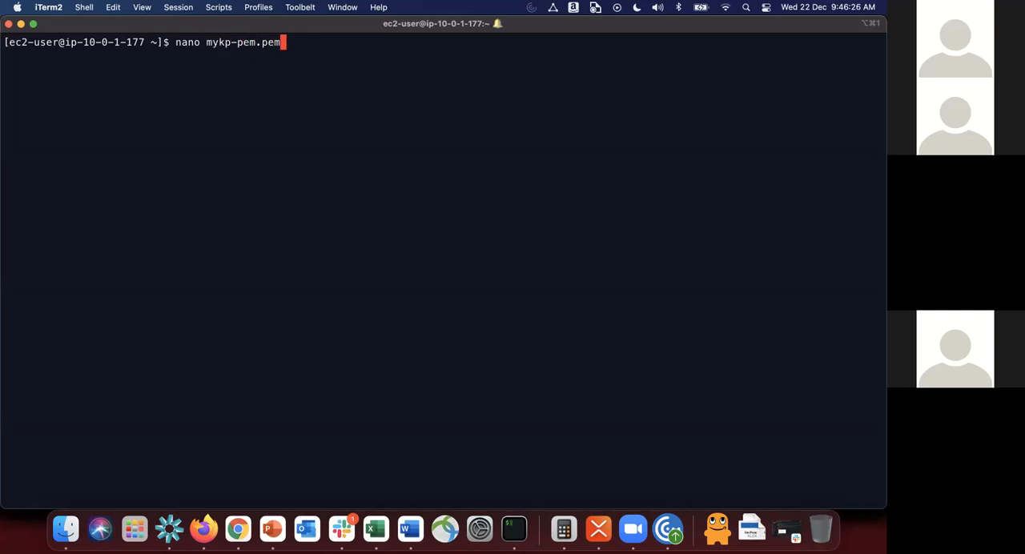
{"action": "key", "text": "BackSpace"}
{"action": "key", "text": "BackSpace"}
{"action": "key", "text": "BackSpace"}
{"action": "key", "text": "BackSpace"}
{"action": "key", "text": "BackSpace"}
{"action": "key", "text": "BackSpace"}
{"action": "key", "text": "BackSpace"}
{"action": "key", "text": "BackSpace"}
{"action": "key", "text": "BackSpace"}
{"action": "key", "text": "BackSpace"}
{"action": "key", "text": "BackSpace"}
{"action": "key", "text": "BackSpace"}
{"action": "key", "text": "BackSpace"}
{"action": "key", "text": "BackSpace"}
{"action": "key", "text": "BackSpace"}
{"action": "key", "text": "BackSpace"}
{"action": "key", "text": "BackSpace"}
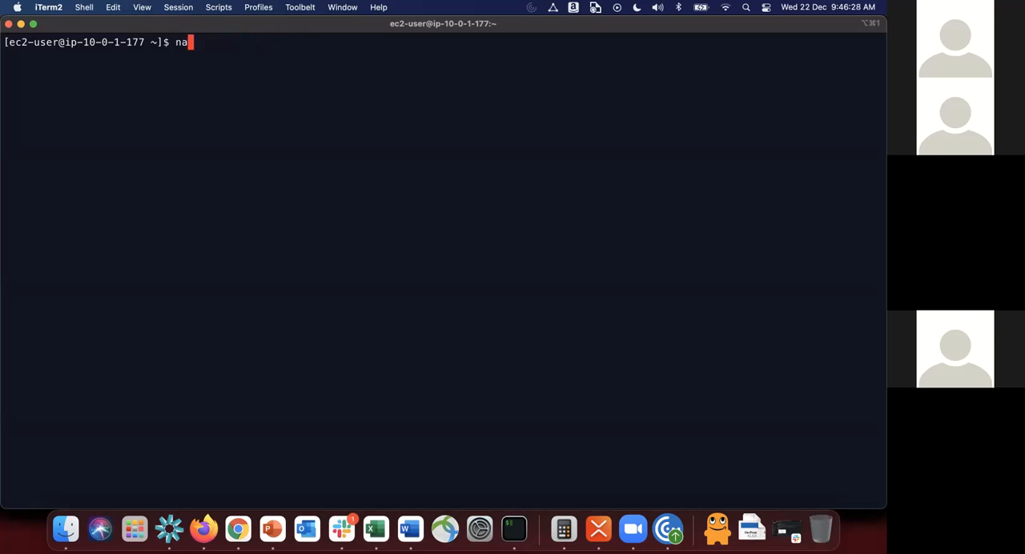
Step: Exit the SSH session on the JumpServer to return to the local shell
{"action": "type", "text": "exirt"}
{"action": "key", "text": "Return"}
{"action": "type", "text": "exit"}
{"action": "key", "text": "Return"}
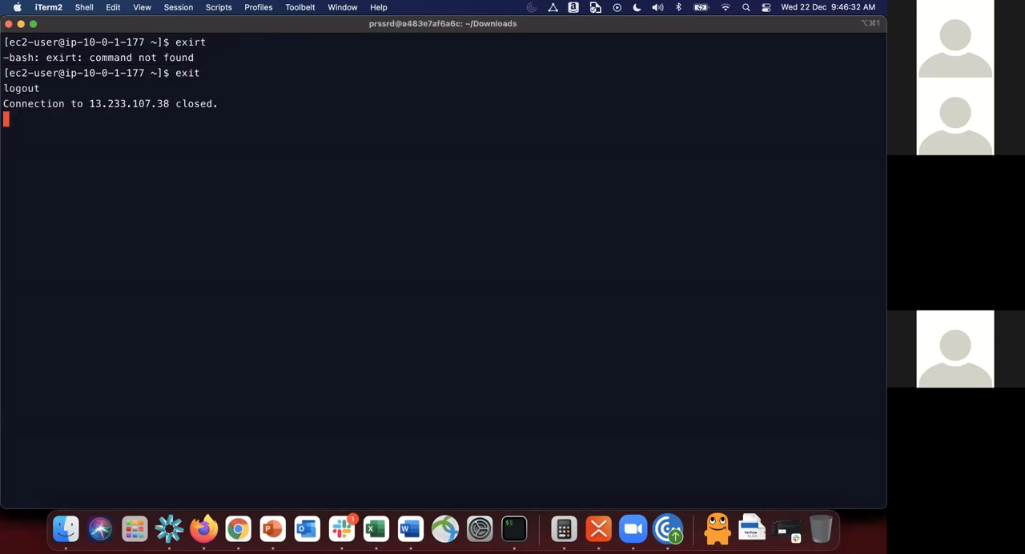
Step: Copy mykp-pem.pem to /home/ec2-user/ on 13.233.107.38 by recalling the earlier scp command and replacing its IP address
{"action": "key", "text": "ctrl+r"}
{"action": "type", "text": "sc"}
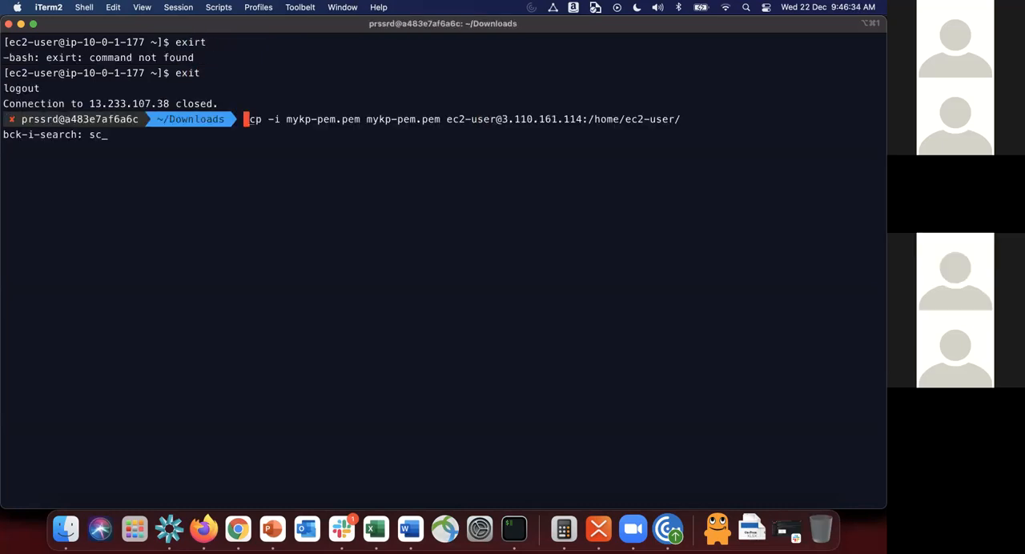
{"action": "type", "text": "p"}
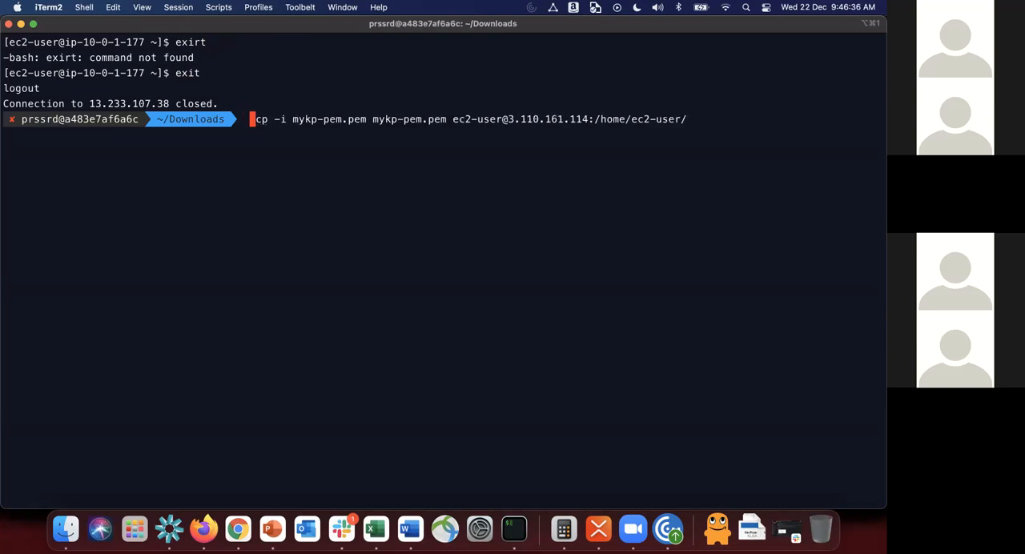
{"action": "key", "text": "BackSpace"}
{"action": "key", "text": "Right"}
{"action": "key", "text": "Right"}
{"action": "key", "text": "Right"}
{"action": "key", "text": "Right"}
{"action": "key", "text": "Right"}
{"action": "key", "text": "Right"}
{"action": "key", "text": "Right"}
{"action": "key", "text": "Right"}
{"action": "key", "text": "Right"}
{"action": "key", "text": "Right"}
{"action": "key", "text": "Right"}
{"action": "key", "text": "Right"}
{"action": "key", "text": "Right"}
{"action": "key", "text": "Right"}
{"action": "key", "text": "Right"}
{"action": "key", "text": "Right"}
{"action": "key", "text": "Right"}
{"action": "key", "text": "Right"}
{"action": "key", "text": "Right"}
{"action": "key", "text": "Right"}
{"action": "key", "text": "Right"}
{"action": "key", "text": "Right"}
{"action": "key", "text": "Right"}
{"action": "key", "text": "Right"}
{"action": "key", "text": "Right"}
{"action": "key", "text": "Right"}
{"action": "key", "text": "Right"}
{"action": "key", "text": "Right"}
{"action": "key", "text": "Right"}
{"action": "key", "text": "Right"}
{"action": "key", "text": "Right"}
{"action": "key", "text": "Right"}
{"action": "key", "text": "Right"}
{"action": "key", "text": "Right"}
{"action": "key", "text": "Right"}
{"action": "key", "text": "Right"}
{"action": "key", "text": "Right"}
{"action": "key", "text": "Right"}
{"action": "key", "text": "Right"}
{"action": "key", "text": "Right"}
{"action": "key", "text": "Right"}
{"action": "key", "text": "Right"}
{"action": "key", "text": "Right"}
{"action": "key", "text": "Right"}
{"action": "key", "text": "Right"}
{"action": "key", "text": "Right"}
{"action": "key", "text": "Right"}
{"action": "key", "text": "BackSpace"}
{"action": "key", "text": "BackSpace"}
{"action": "key", "text": "BackSpace"}
{"action": "key", "text": "BackSpace"}
{"action": "key", "text": "BackSpace"}
{"action": "key", "text": "BackSpace"}
{"action": "key", "text": "BackSpace"}
{"action": "key", "text": "BackSpace"}
{"action": "key", "text": "BackSpace"}
{"action": "key", "text": "BackSpace"}
{"action": "key", "text": "BackSpace"}
{"action": "key", "text": "BackSpace"}
{"action": "key", "text": "BackSpace"}
{"action": "key", "text": "super+v"}
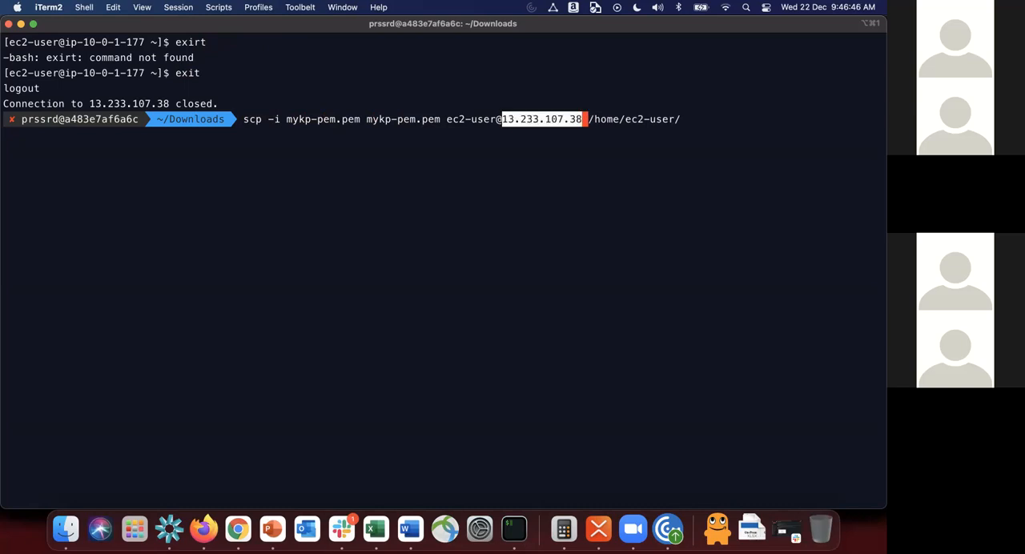
{"action": "key", "text": "Return"}
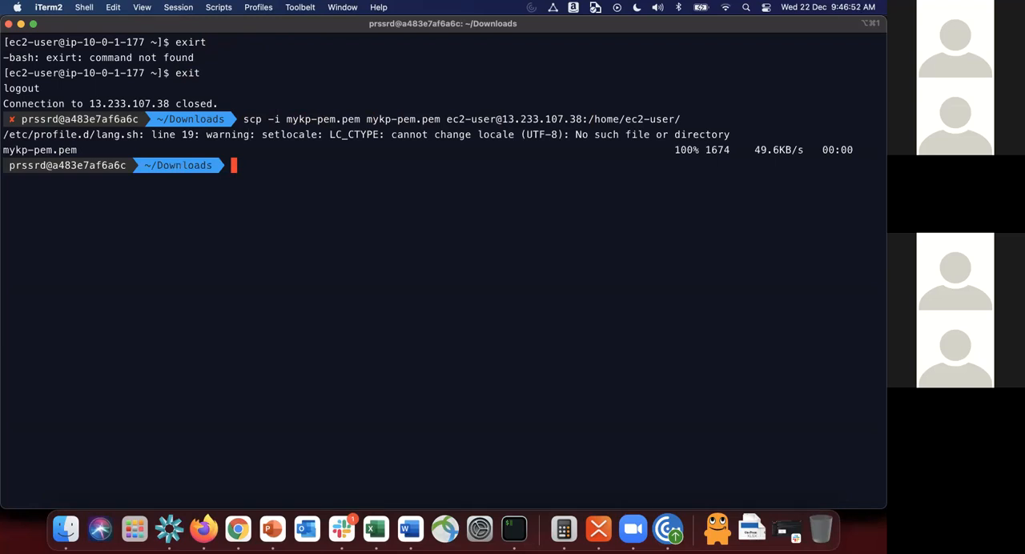
{"action": "key", "text": "Up"}
{"action": "key", "text": "Up"}
{"action": "key", "text": "Return"}
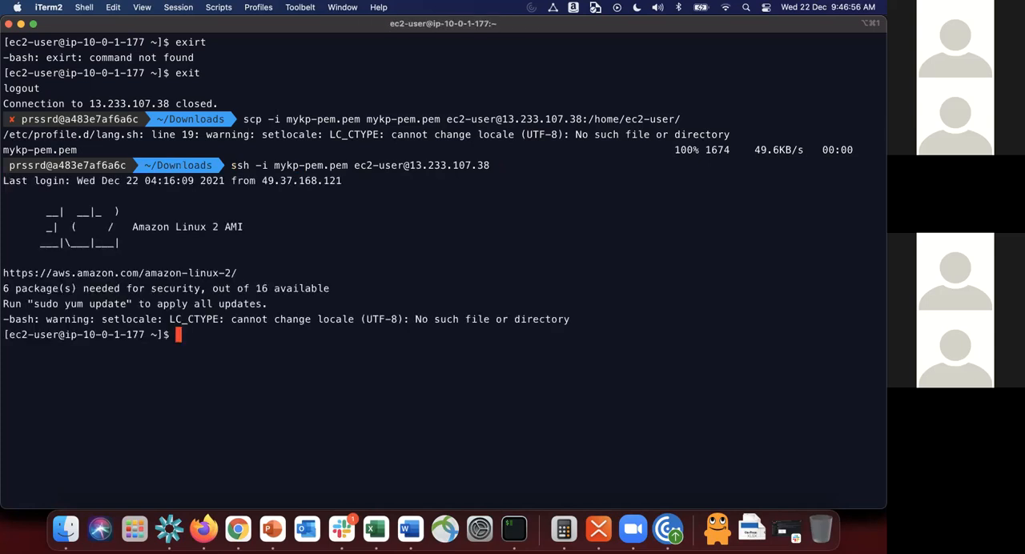
{"action": "type", "text": "ll"}
{"action": "key", "text": "Return"}
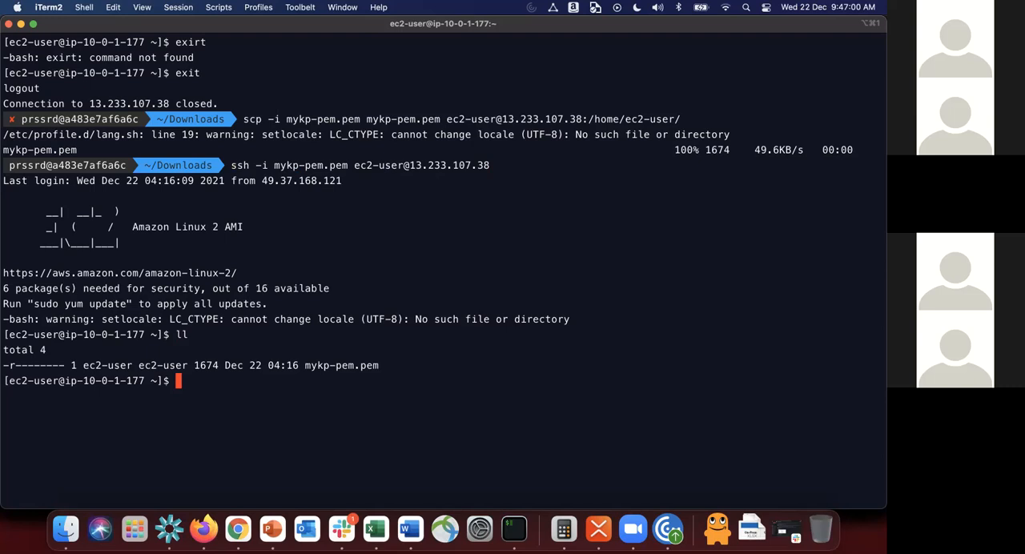
Step: Switch to Chrome, copy MyWebServer1's private IPv4 address from the EC2 instances list and return to iTerm2
{"action": "key", "text": "super+Tab"}
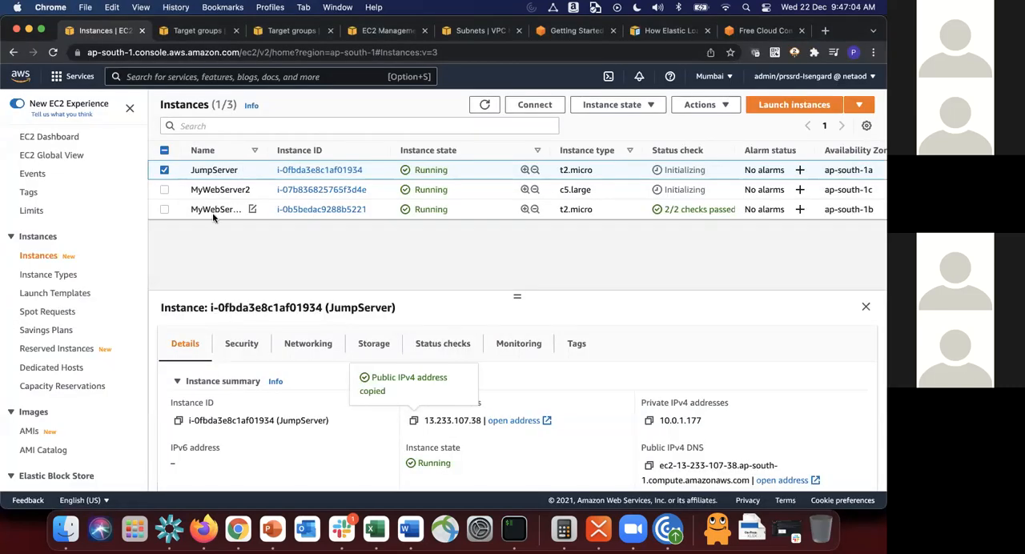
{"action": "left_click", "coordinate": [212, 211]}
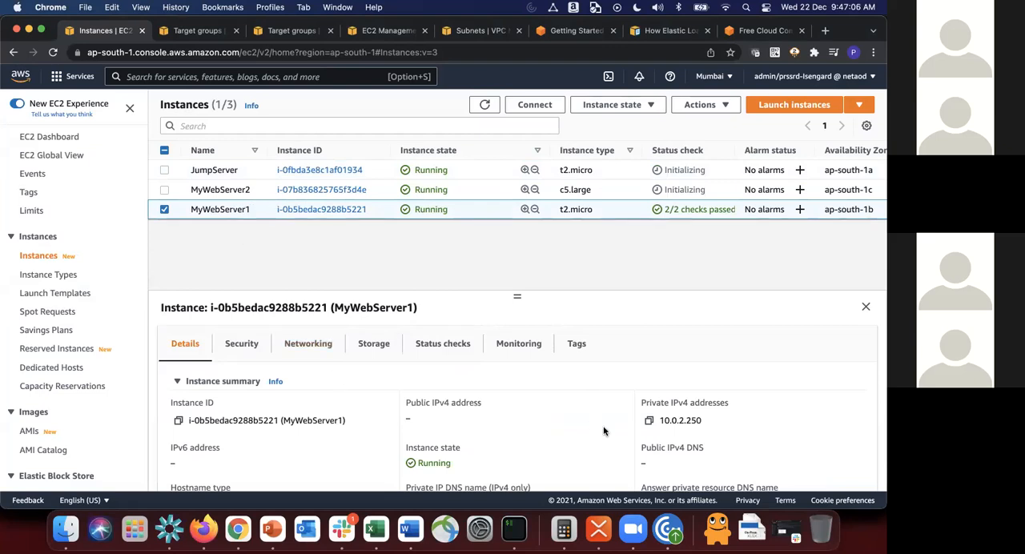
{"action": "left_click", "coordinate": [647, 422]}
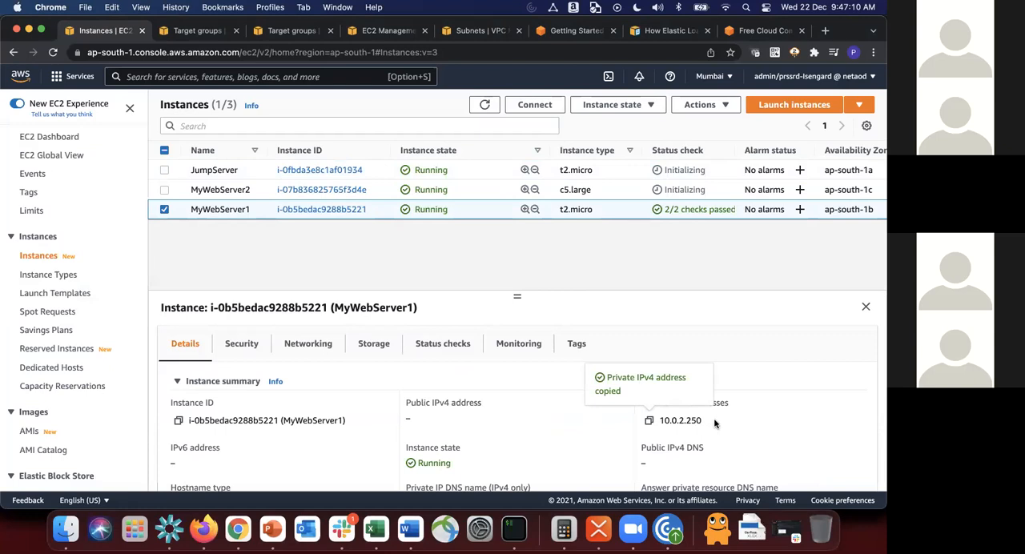
{"action": "left_click", "coordinate": [472, 185]}
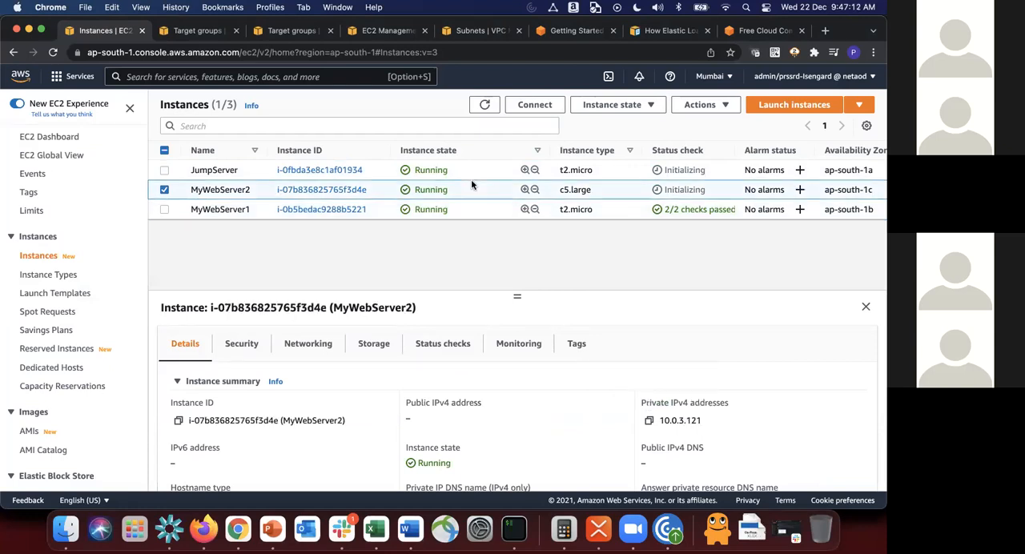
{"action": "left_click", "coordinate": [466, 205]}
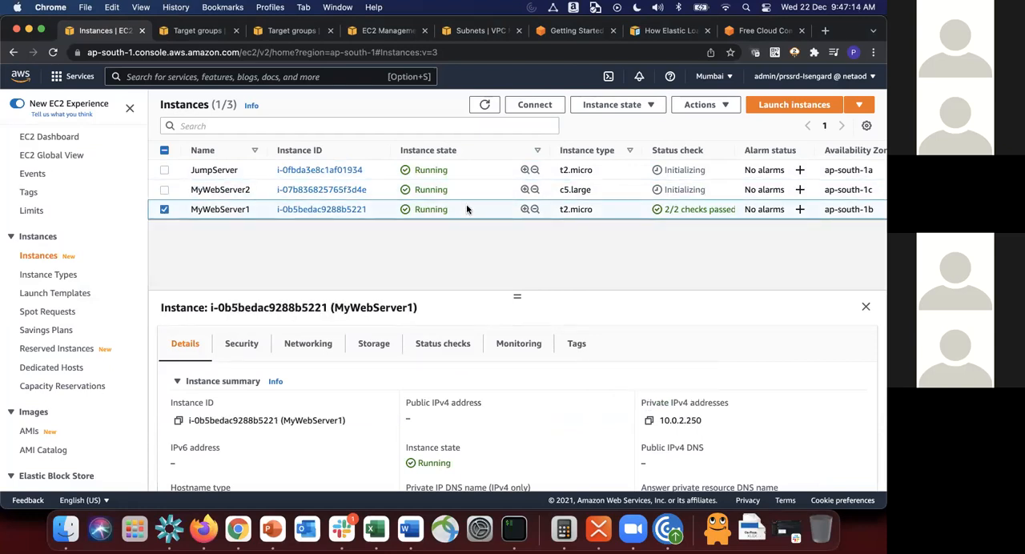
{"action": "key", "text": "super+Tab"}
{"action": "type", "text": "ssh -i m"}
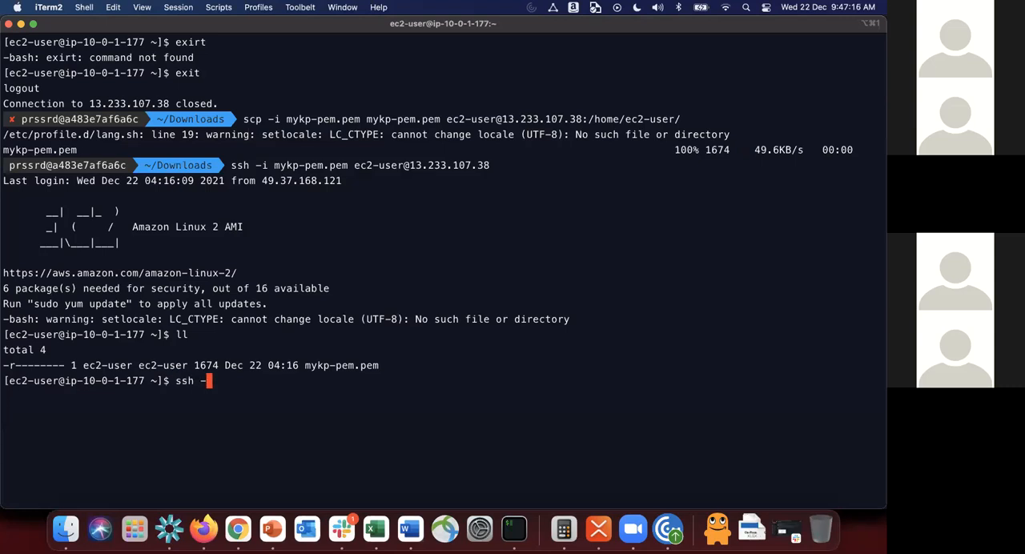
{"action": "key", "text": "Tab"}
{"action": "key", "text": "BackSpace"}
{"action": "key", "text": "BackSpace"}
{"action": "key", "text": "BackSpace"}
{"action": "key", "text": "BackSpace"}
{"action": "key", "text": "BackSpace"}
{"action": "key", "text": "BackSpace"}
{"action": "key", "text": "BackSpace"}
{"action": "key", "text": "BackSpace"}
{"action": "key", "text": "BackSpace"}
{"action": "key", "text": "BackSpace"}
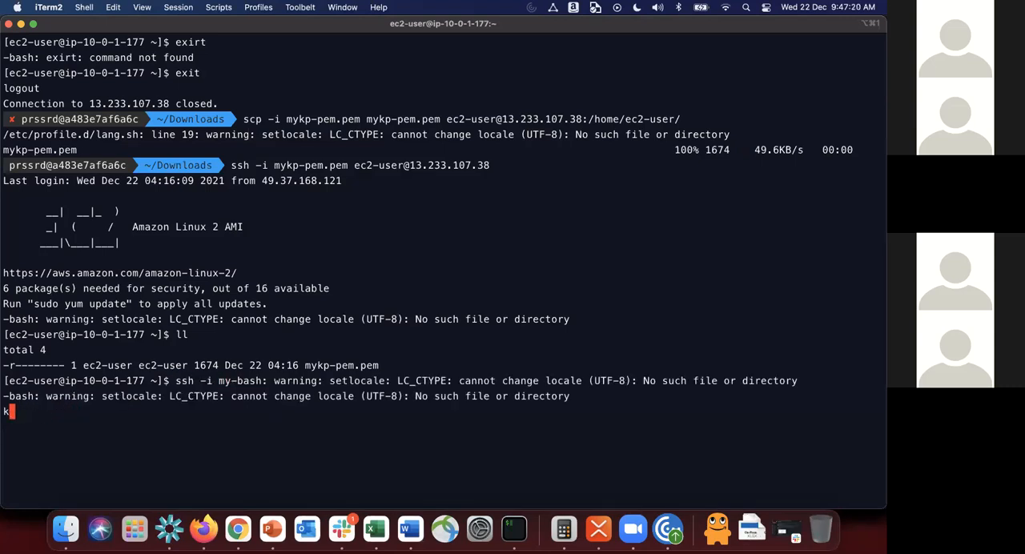
{"action": "key", "text": "ctrl+c"}
{"action": "key", "text": "Return"}
{"action": "key", "text": "Return"}
{"action": "type", "text": "clear"}
{"action": "key", "text": "Return"}
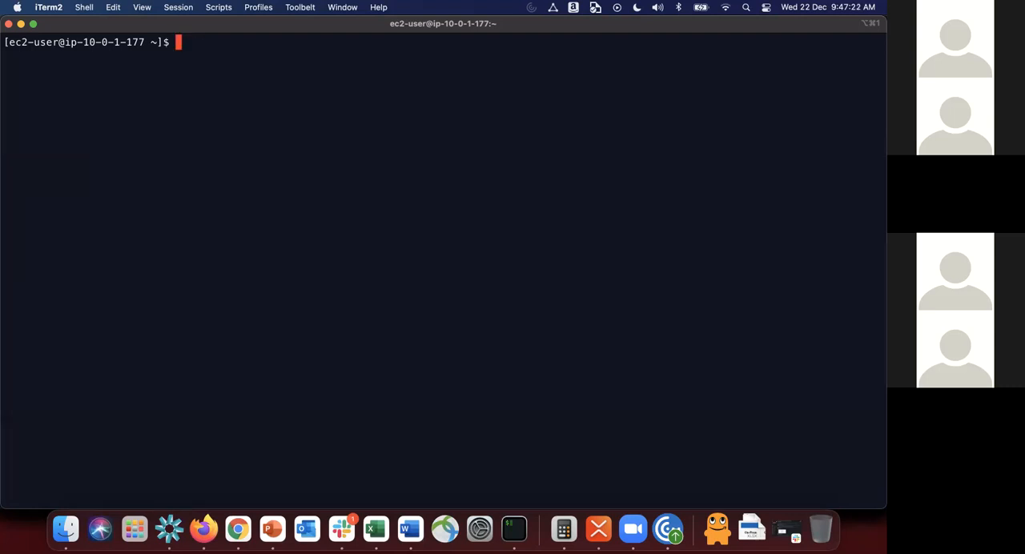
Step: List the JumpServer's files and begin an ssh command with -i, the key file name mykp-pem.pem and ec2-user@
{"action": "type", "text": "ll"}
{"action": "key", "text": "Return"}
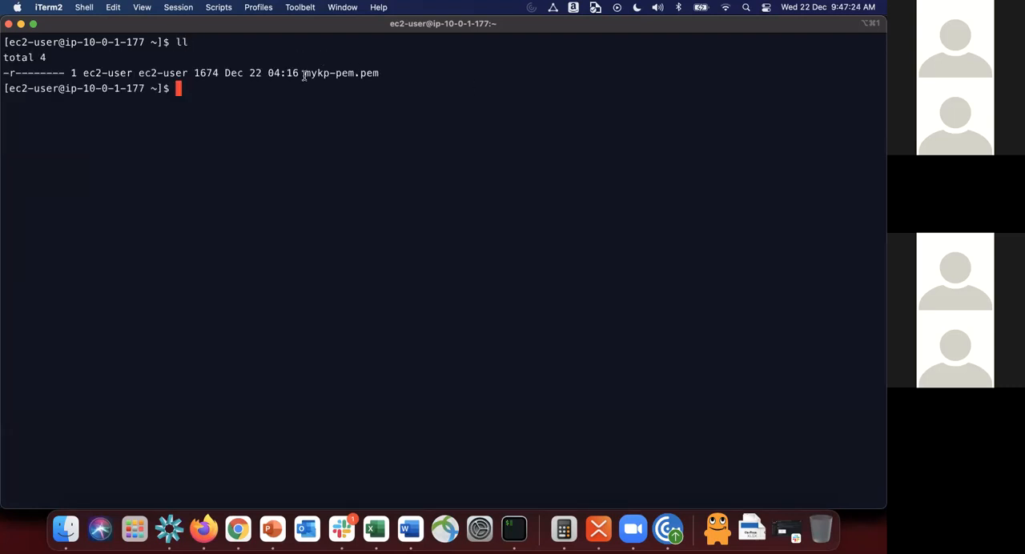
{"action": "double_click", "coordinate": [345, 75]}
{"action": "type", "text": "ssh -i"}
{"action": "key", "text": "super+v"}
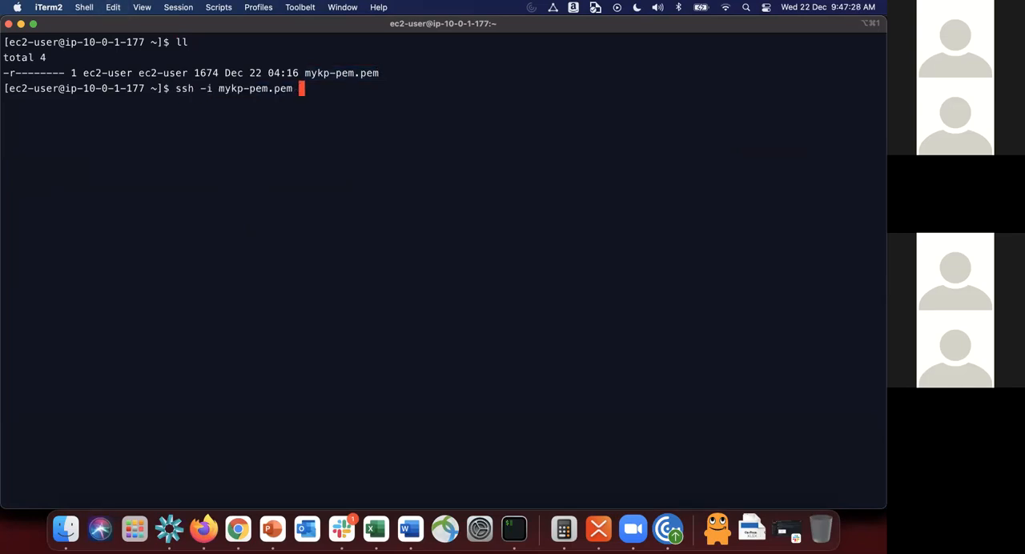
{"action": "type", "text": "ec2-user@"}
Step: Complete the ssh command with MyWebServer1's private IPv4 address 10.0.2.250 copied from Chrome, connect and accept the host key
{"action": "key", "text": "super+Tab"}
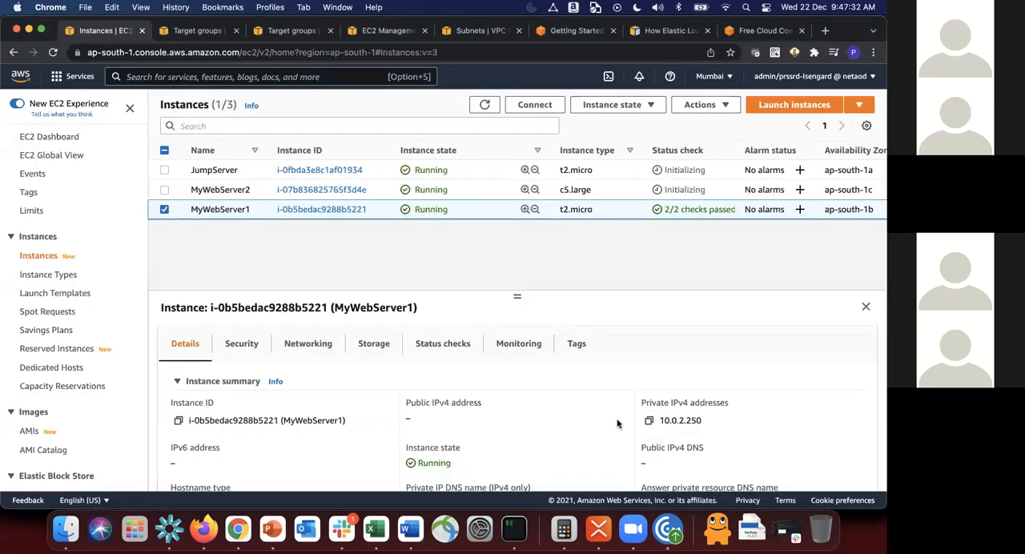
{"action": "left_click", "coordinate": [649, 421]}
{"action": "key", "text": "super+Tab"}
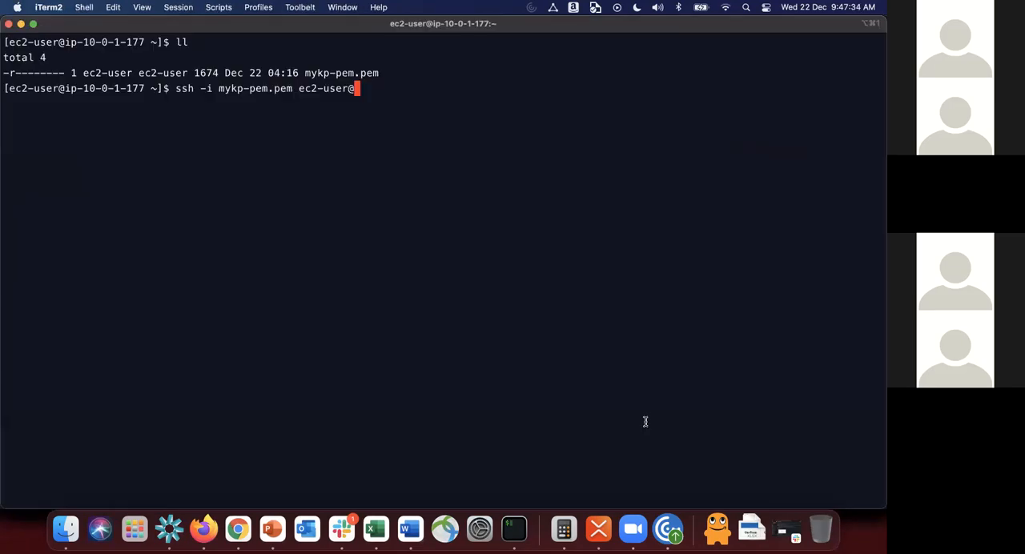
{"action": "key", "text": "super+v"}
{"action": "key", "text": "Return"}
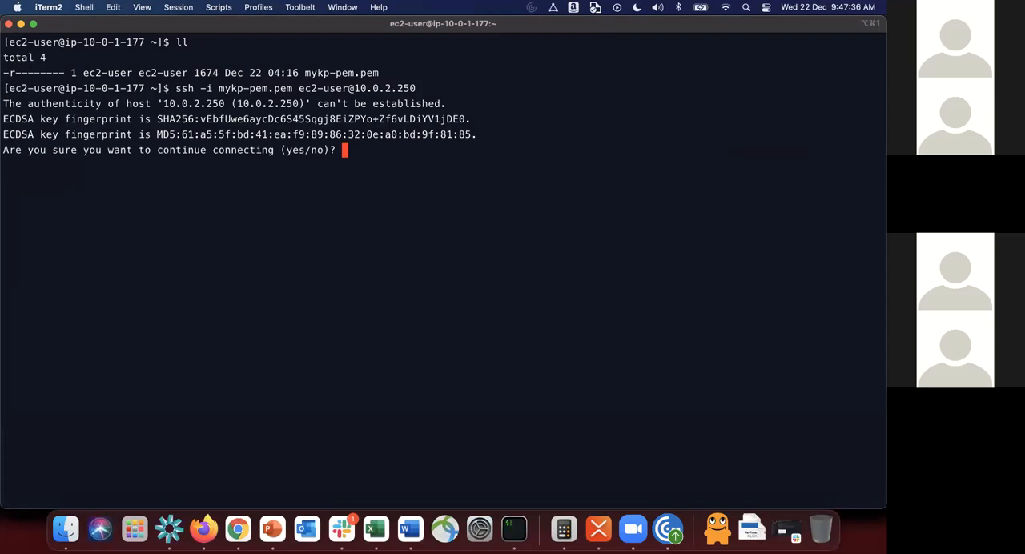
{"action": "type", "text": "yes"}
{"action": "key", "text": "Return"}
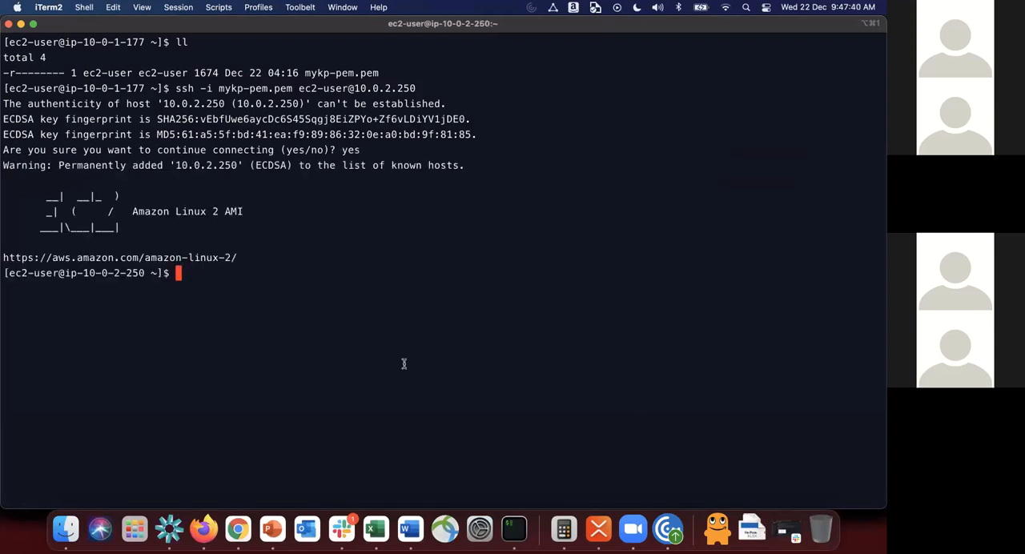
Step: View the load balancer diagram in PowerPoint and return to iTerm2
{"action": "key", "text": "super+Tab"}
{"action": "key", "text": "super+Tab"}
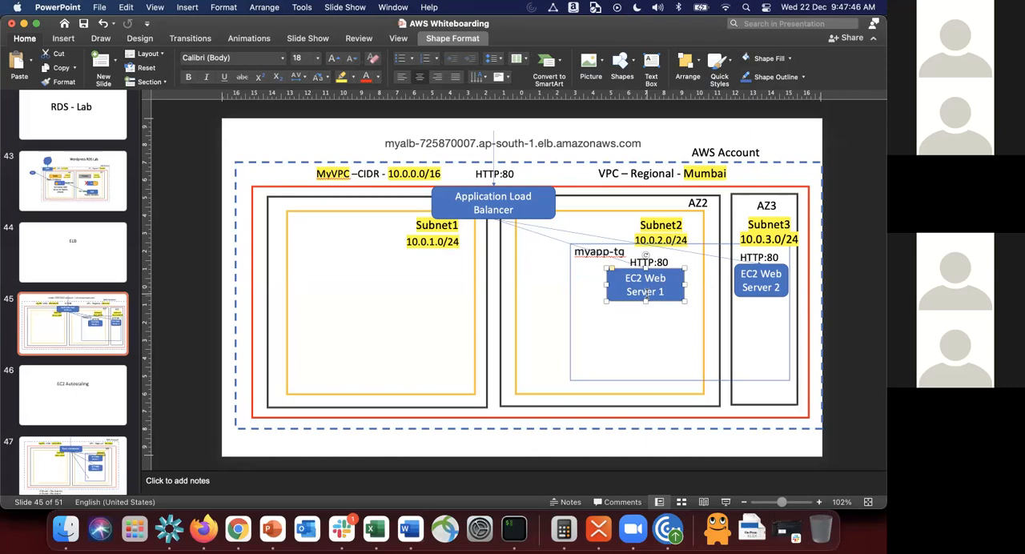
{"action": "key", "text": "super+Tab"}
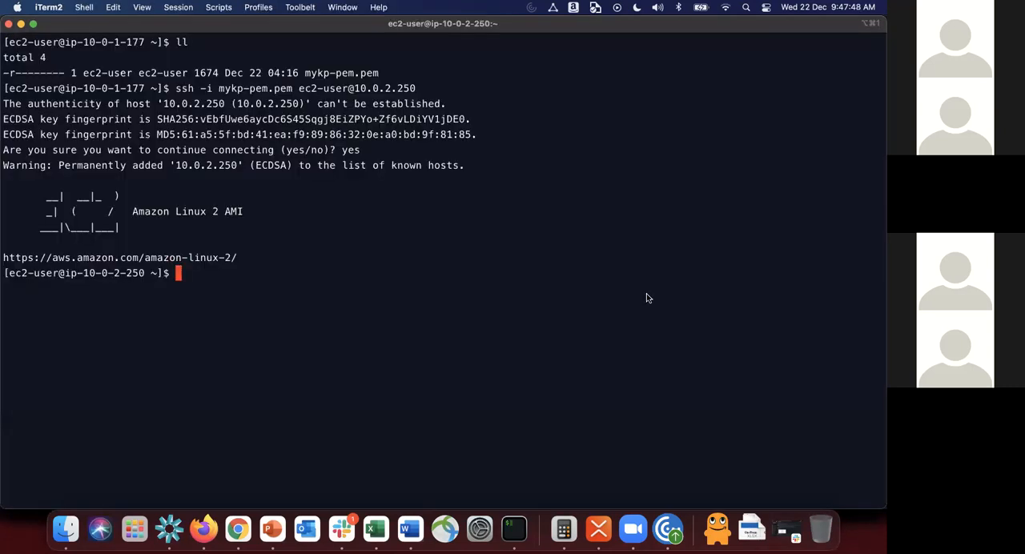
Step: Become root on MyWebServer1 with sudo su and clear the screen
{"action": "type", "text": "sudo su"}
{"action": "key", "text": "Return"}
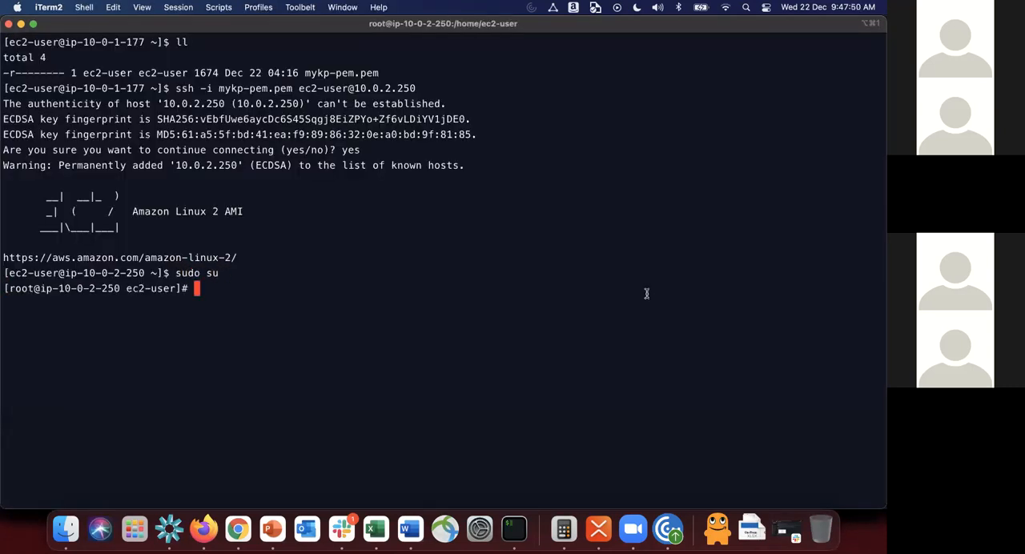
{"action": "type", "text": "cle"}
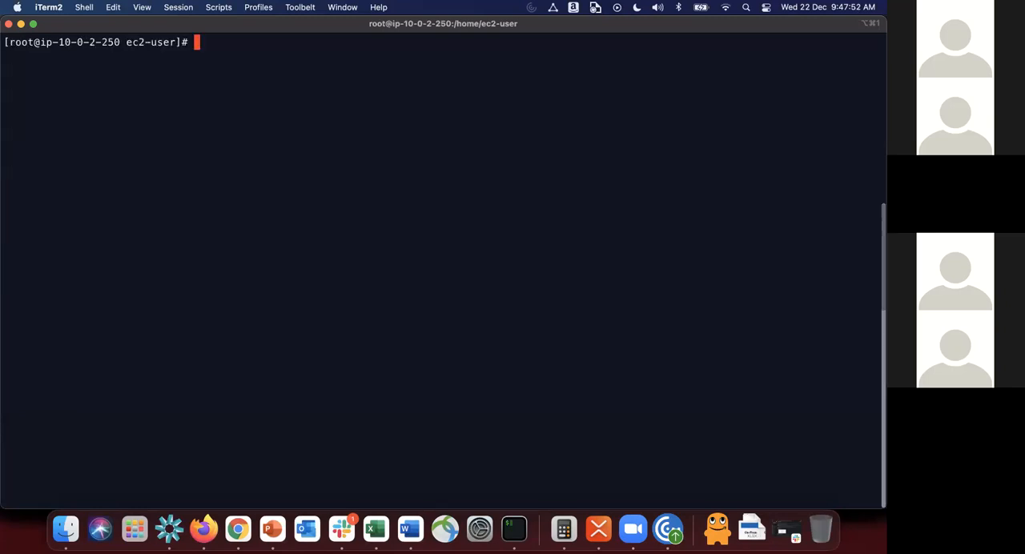
Step: Try to update MyWebServer1's packages with yum update -y and interrupt the command
{"action": "type", "text": "yum update -y"}
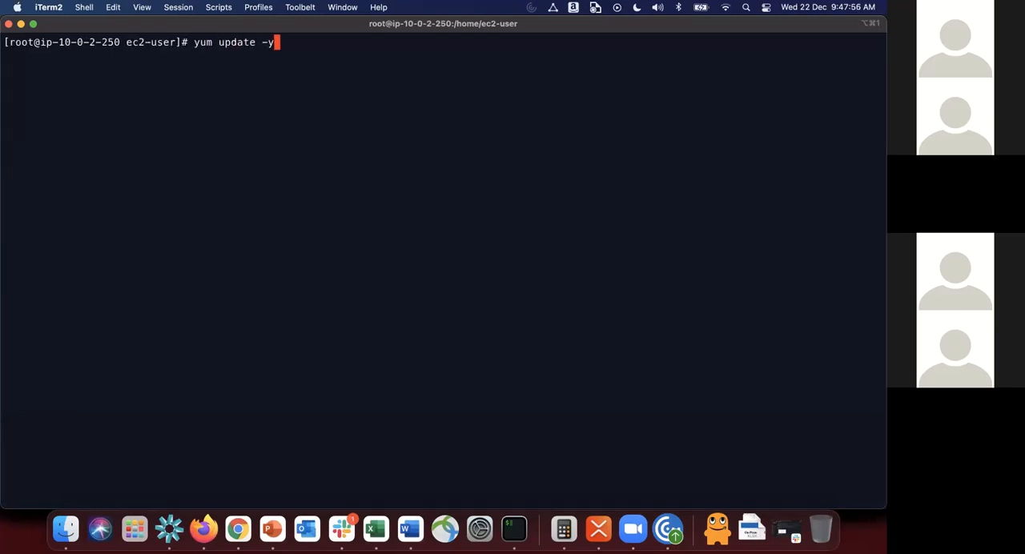
{"action": "key", "text": "Return"}
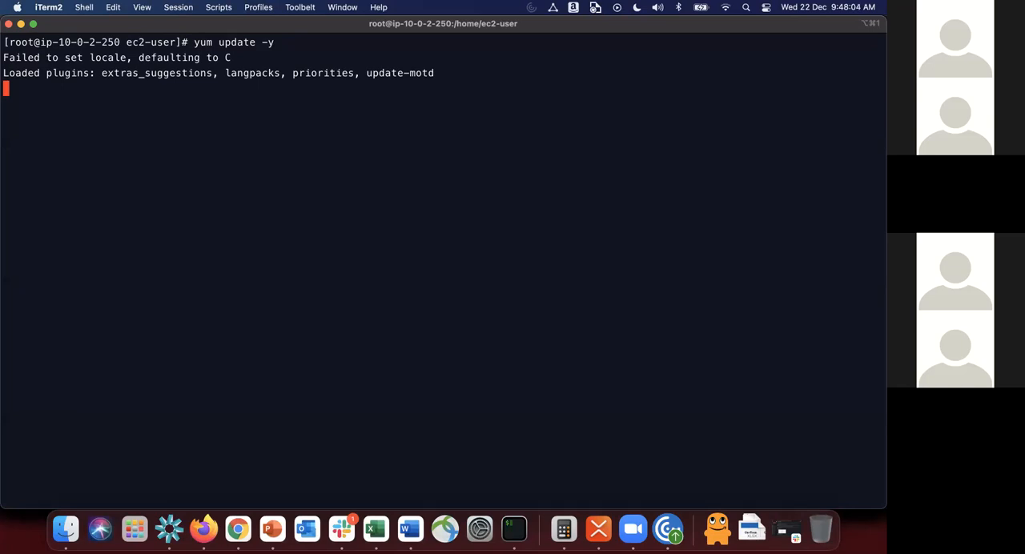
{"action": "key", "text": "ctrl+c"}
{"action": "key", "text": "Return"}
{"action": "key", "text": "Return"}
Step: Switch to Chrome and look through the EC2 console's navigation for the NAT gateway section
{"action": "key", "text": "super+Tab"}
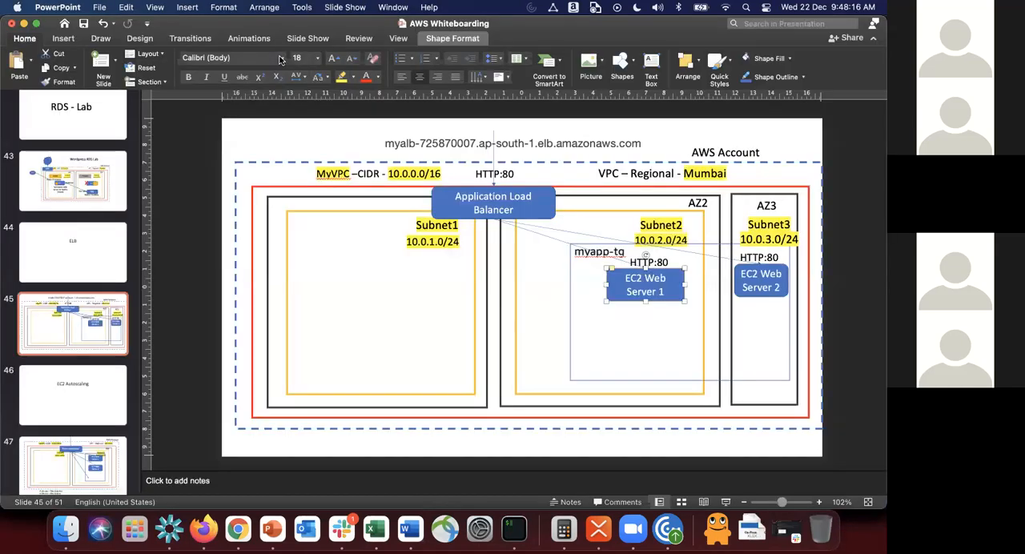
{"action": "key", "text": "super+Tab"}
{"action": "key", "text": "super+Tab"}
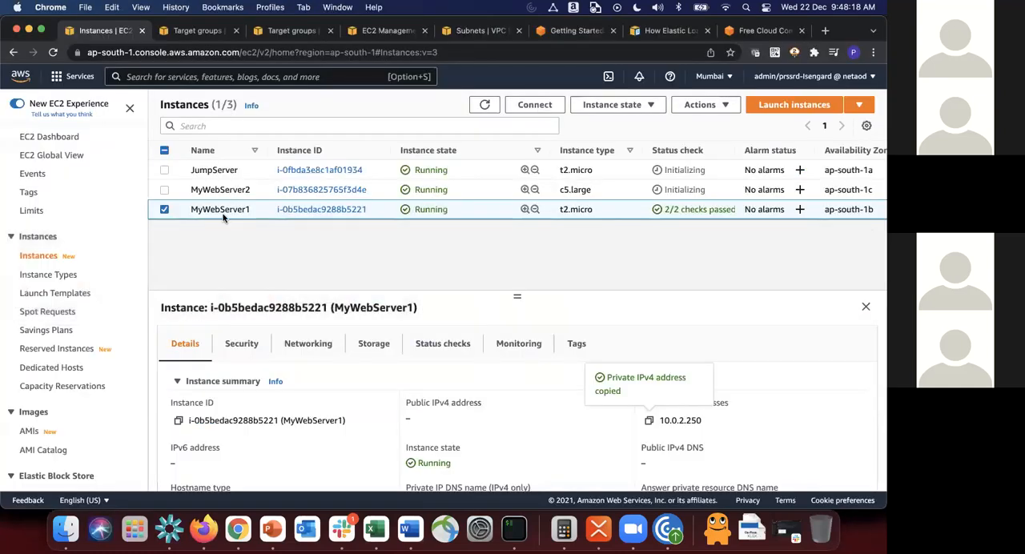
{"action": "scroll", "coordinate": [33, 356], "scroll_direction": "down", "scroll_amount": 6}
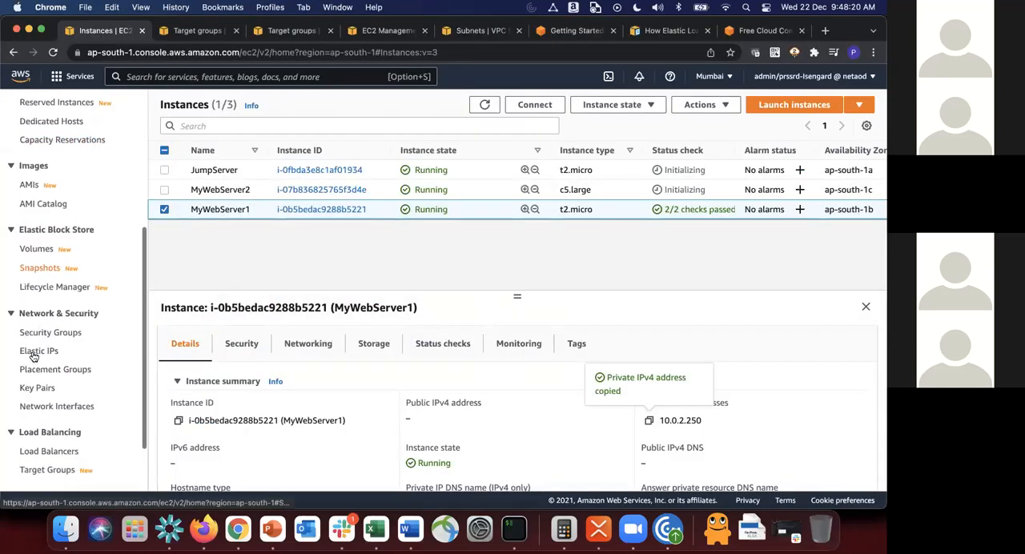
{"action": "scroll", "coordinate": [33, 356], "scroll_direction": "down", "scroll_amount": 2}
{"action": "scroll", "coordinate": [33, 357], "scroll_direction": "up", "scroll_amount": 3}
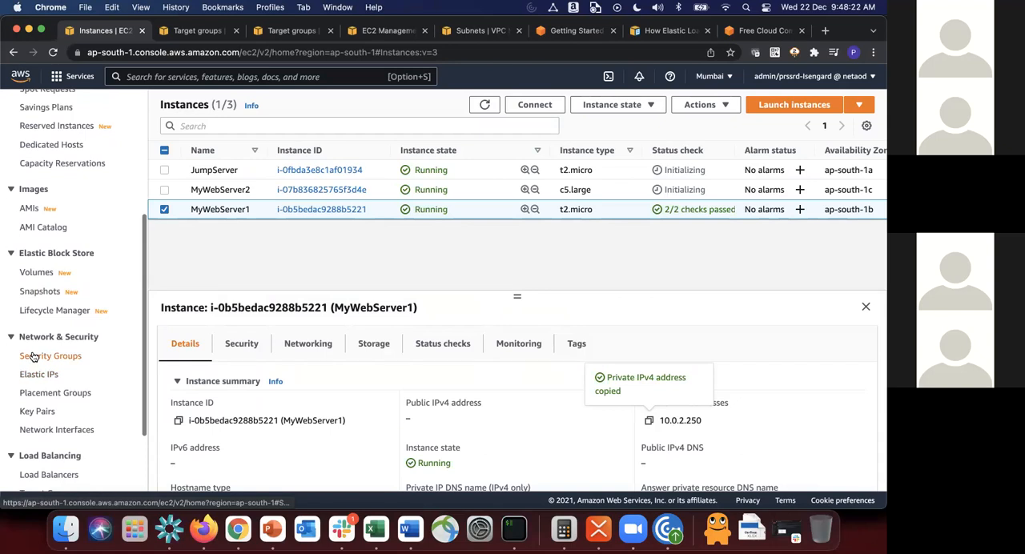
{"action": "scroll", "coordinate": [33, 356], "scroll_direction": "down", "scroll_amount": 3}
{"action": "scroll", "coordinate": [33, 356], "scroll_direction": "up", "scroll_amount": 5}
{"action": "scroll", "coordinate": [33, 357], "scroll_direction": "up", "scroll_amount": 1}
{"action": "scroll", "coordinate": [33, 357], "scroll_direction": "down", "scroll_amount": 2}
{"action": "scroll", "coordinate": [33, 357], "scroll_direction": "up", "scroll_amount": 4}
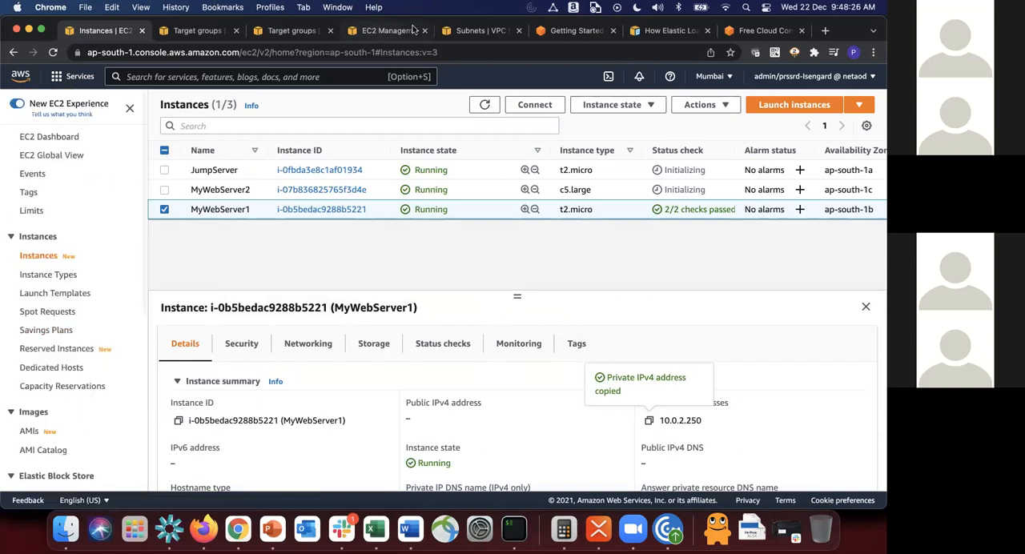
Step: Go to the VPC console's Subnets page, open the NAT gateways list from there and refresh it
{"action": "left_click", "coordinate": [481, 31]}
{"action": "scroll", "coordinate": [81, 302], "scroll_direction": "down", "scroll_amount": 5}
{"action": "scroll", "coordinate": [81, 302], "scroll_direction": "down", "scroll_amount": 6}
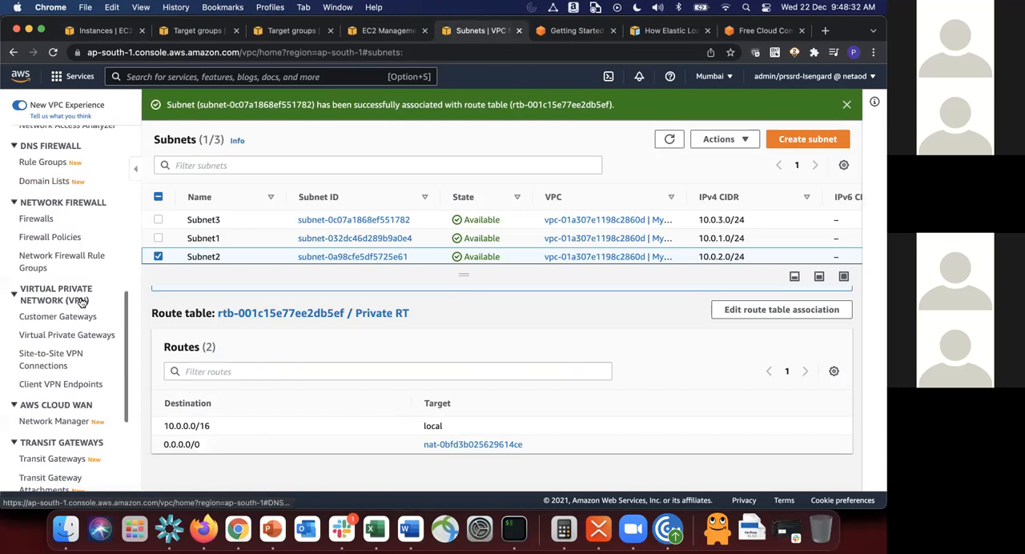
{"action": "scroll", "coordinate": [81, 302], "scroll_direction": "down", "scroll_amount": 2}
{"action": "scroll", "coordinate": [82, 302], "scroll_direction": "up", "scroll_amount": 4}
{"action": "scroll", "coordinate": [81, 302], "scroll_direction": "up", "scroll_amount": 3}
{"action": "scroll", "coordinate": [81, 302], "scroll_direction": "up", "scroll_amount": 2}
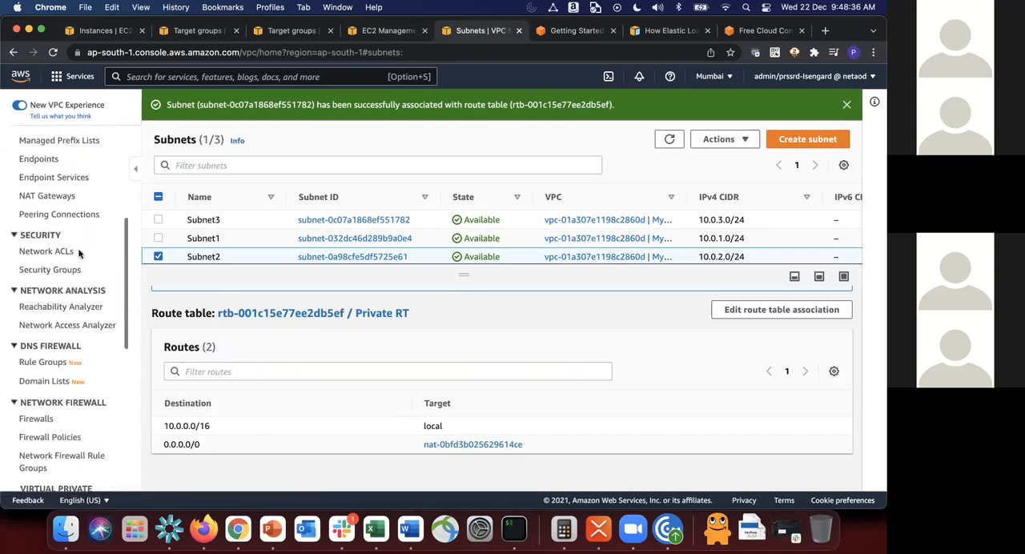
{"action": "left_click", "coordinate": [63, 196]}
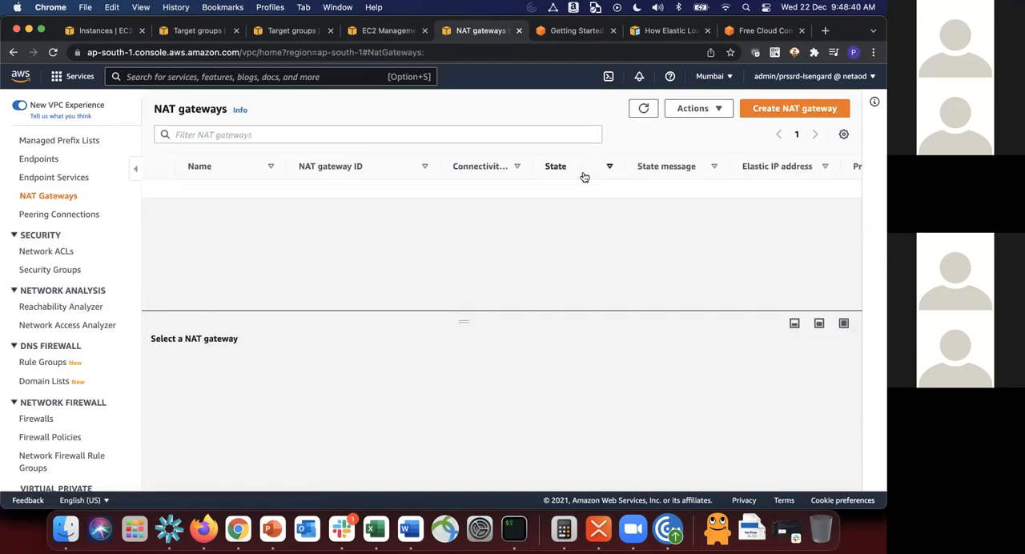
{"action": "left_click", "coordinate": [644, 111]}
{"action": "scroll", "coordinate": [29, 250], "scroll_direction": "up", "scroll_amount": 5}
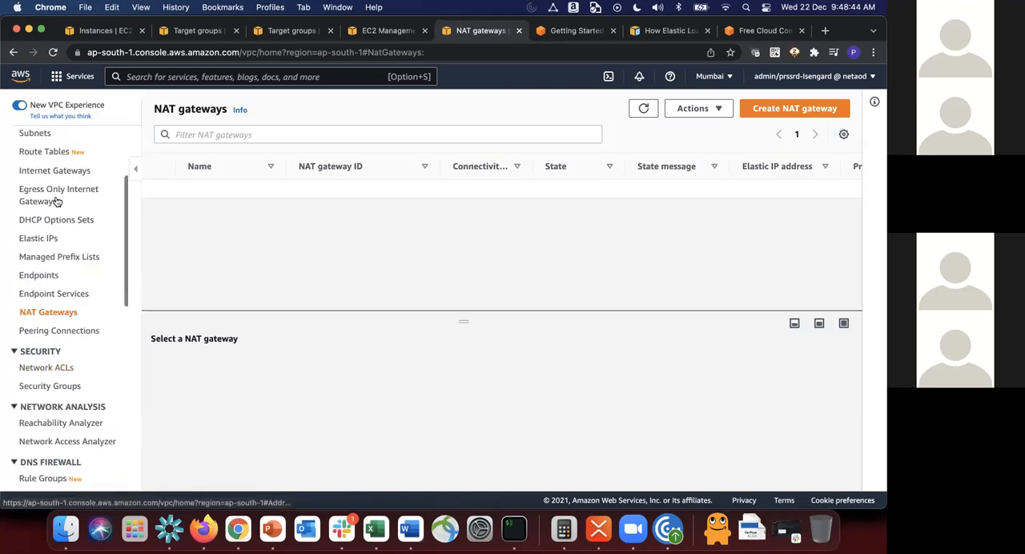
Step: Open the Private RT route table from the route tables list and examine its routes
{"action": "left_click", "coordinate": [45, 189]}
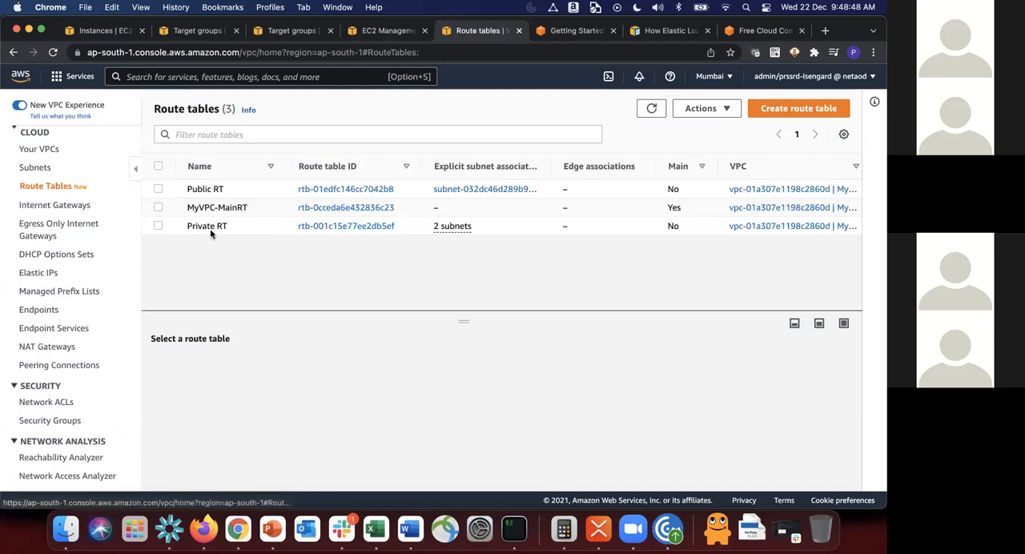
{"action": "left_click", "coordinate": [331, 226]}
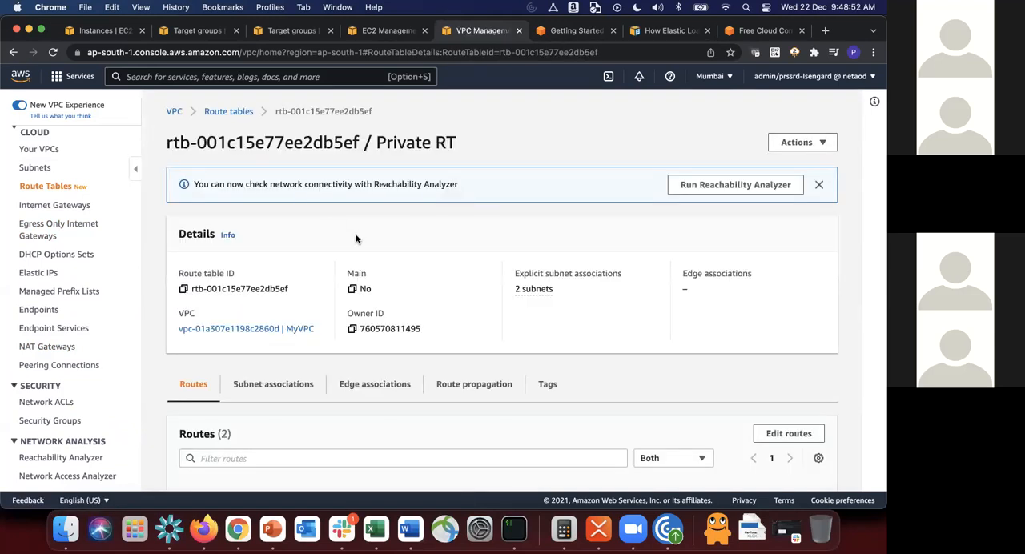
{"action": "scroll", "coordinate": [367, 295], "scroll_direction": "down", "scroll_amount": 3}
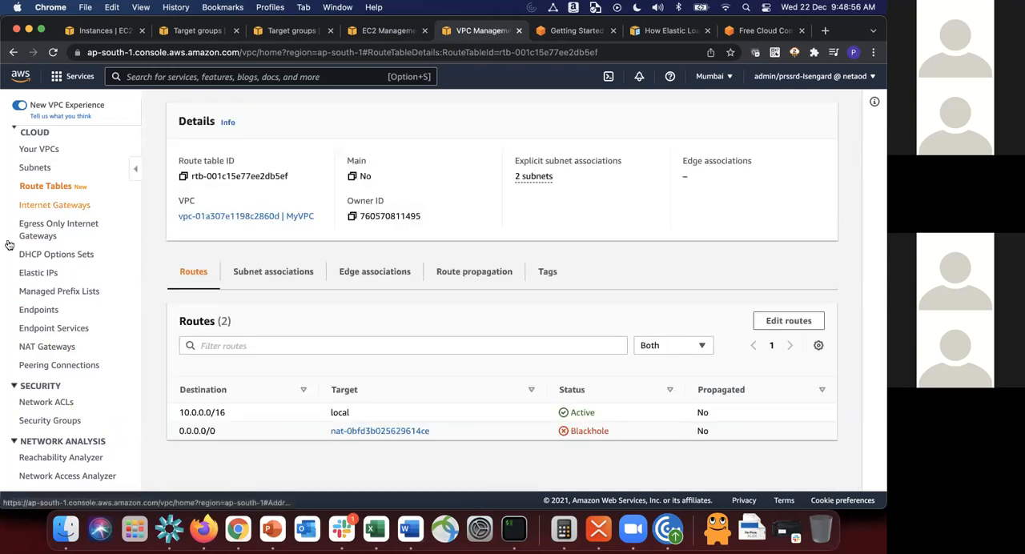
Step: Start a new NAT gateway, name it MyNATGW and place it in Subnet1
{"action": "left_click", "coordinate": [51, 351]}
{"action": "left_click", "coordinate": [792, 109]}
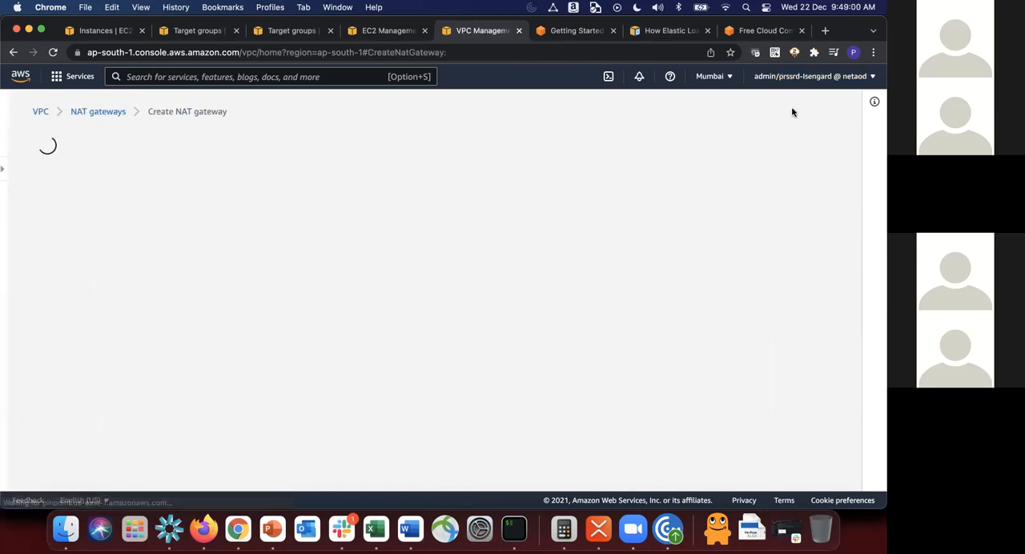
{"action": "left_click", "coordinate": [155, 280]}
{"action": "type", "text": "M"}
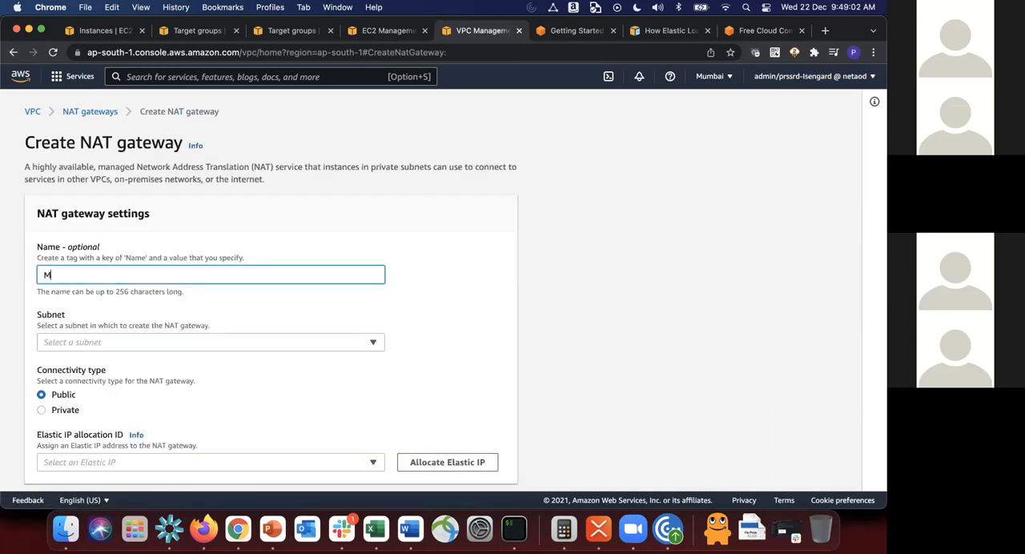
{"action": "type", "text": "yNATGW"}
{"action": "left_click", "coordinate": [168, 341]}
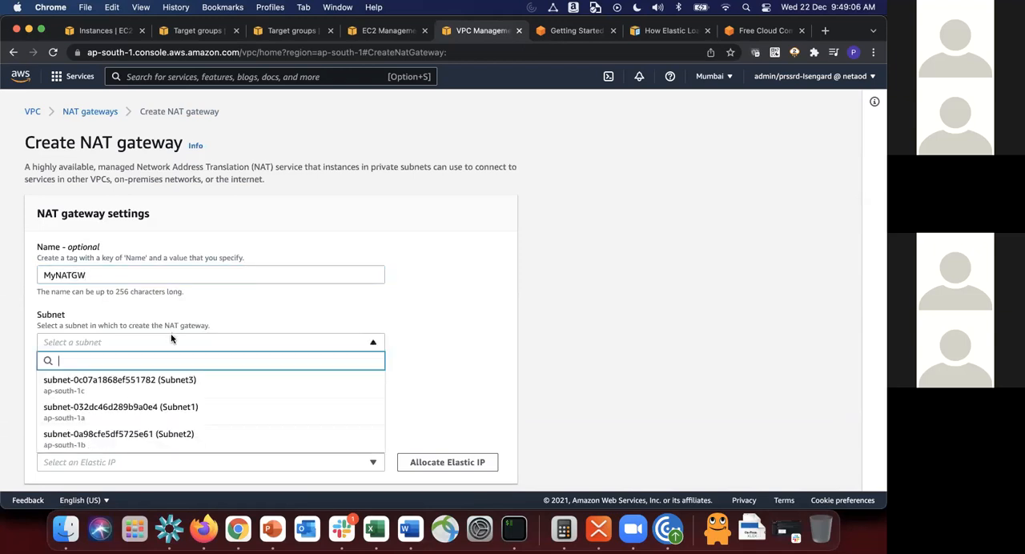
{"action": "left_click", "coordinate": [182, 417]}
Step: Allocate a new Elastic IP for the public NAT gateway and create it
{"action": "scroll", "coordinate": [191, 411], "scroll_direction": "down", "scroll_amount": 3}
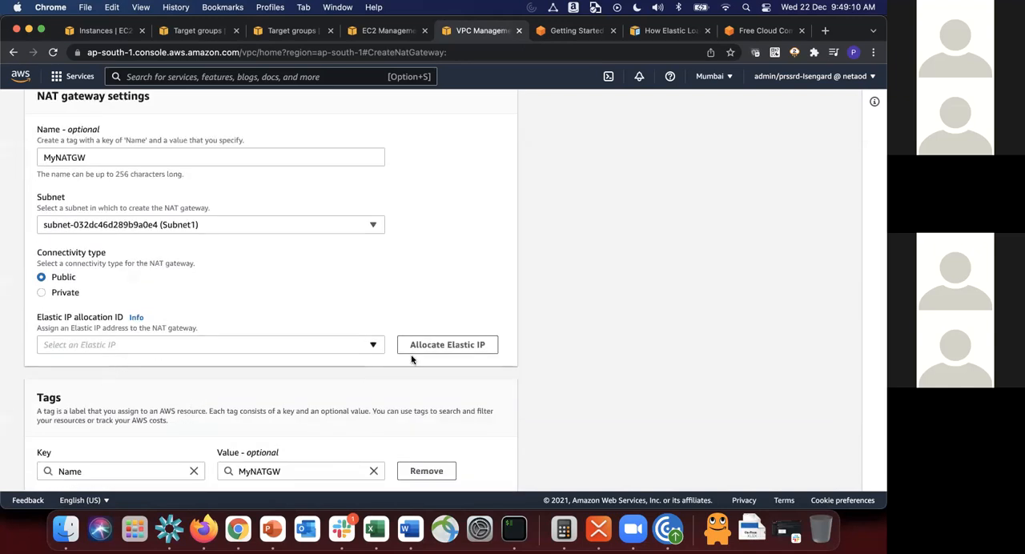
{"action": "left_click", "coordinate": [461, 353]}
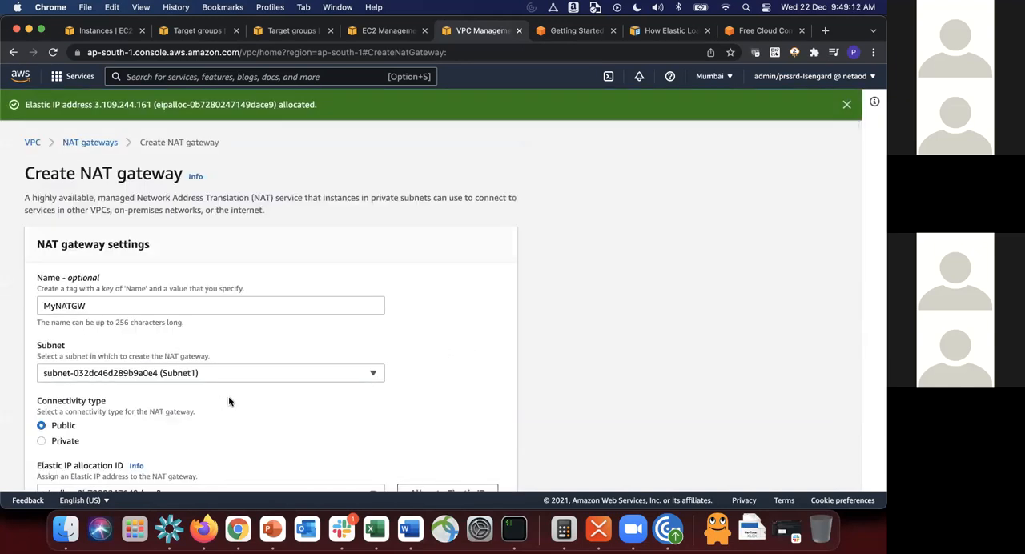
{"action": "scroll", "coordinate": [229, 401], "scroll_direction": "down", "scroll_amount": 5}
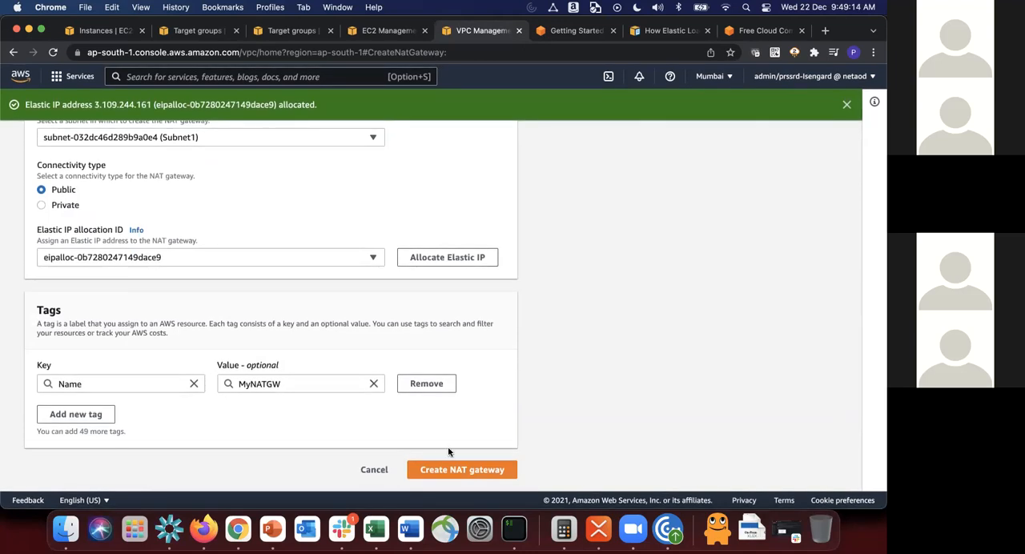
{"action": "left_click", "coordinate": [449, 471]}
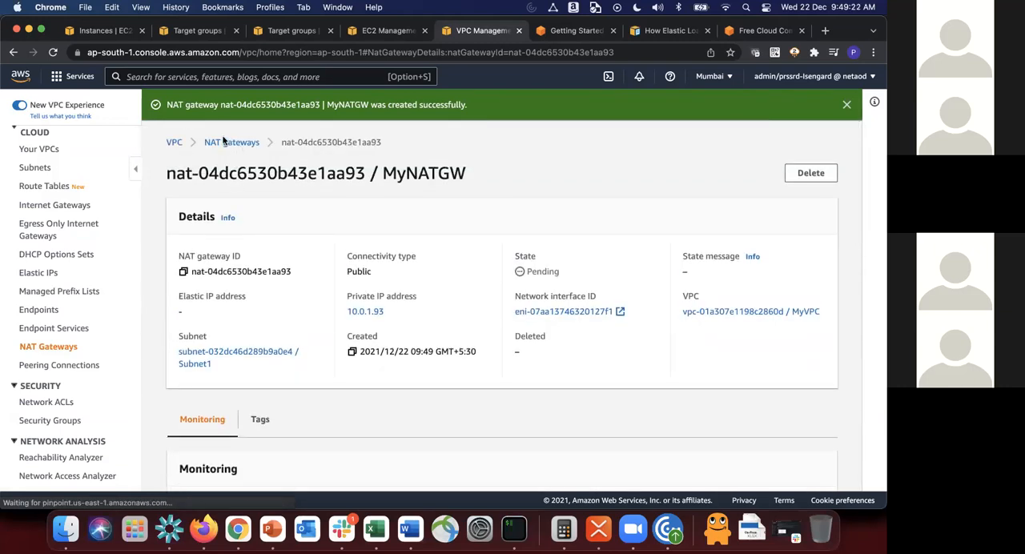
Step: Return to the NAT gateways list and refresh it to check MyNATGW's state
{"action": "double_click", "coordinate": [223, 142]}
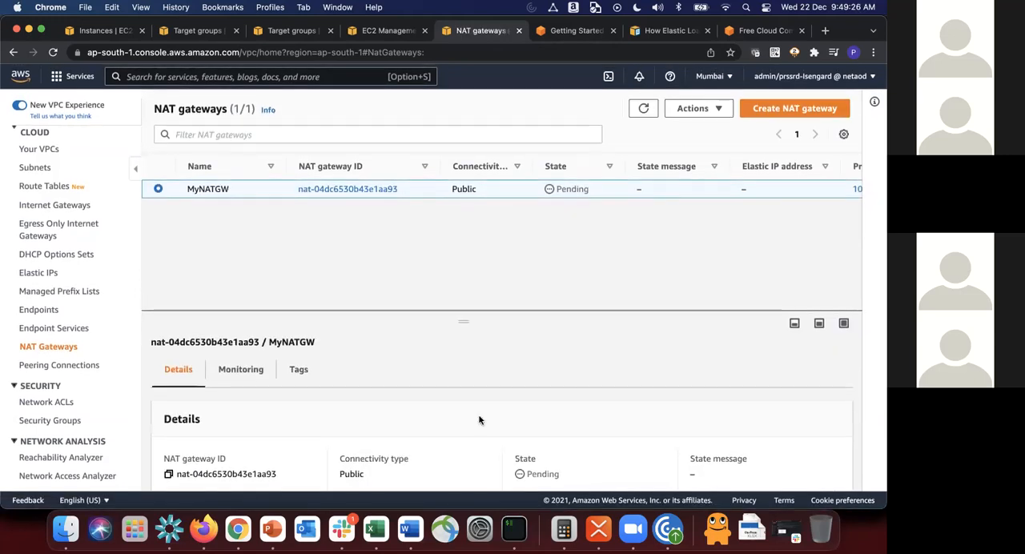
{"action": "scroll", "coordinate": [478, 419], "scroll_direction": "down", "scroll_amount": 3}
{"action": "scroll", "coordinate": [508, 380], "scroll_direction": "up", "scroll_amount": 3}
{"action": "left_click", "coordinate": [646, 109]}
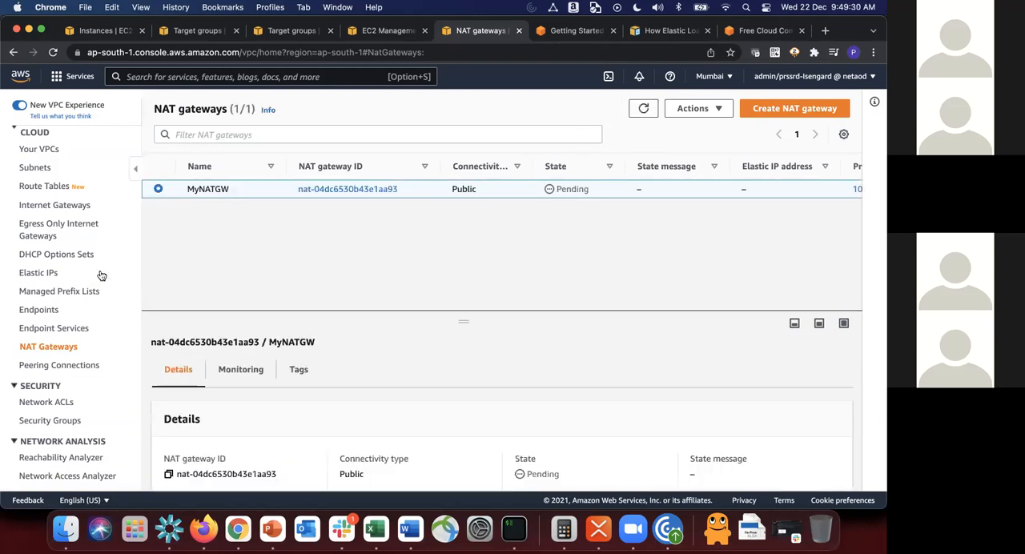
Step: Select the Private RT route table, view its routes and open the MyNATGW details page
{"action": "left_click", "coordinate": [47, 189]}
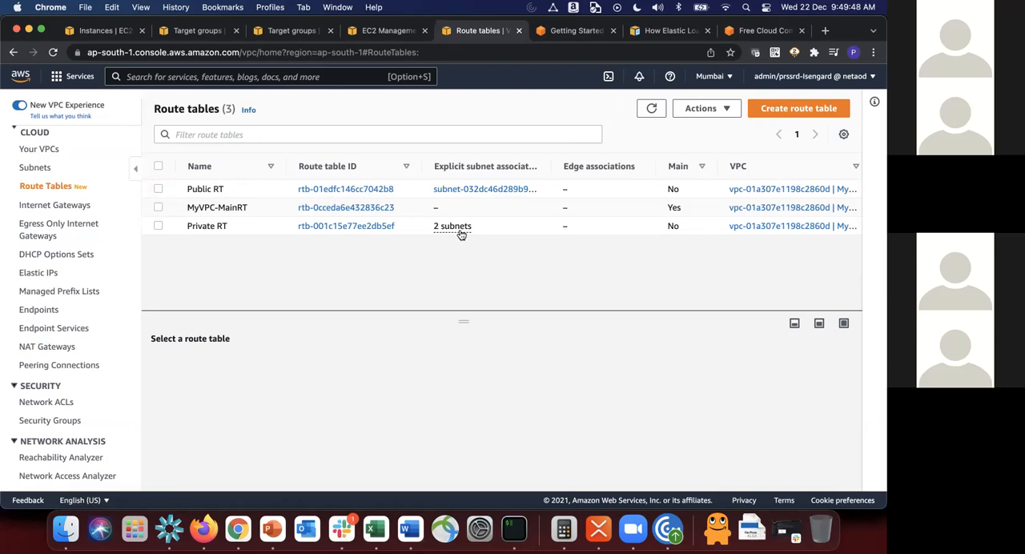
{"action": "left_click", "coordinate": [214, 233]}
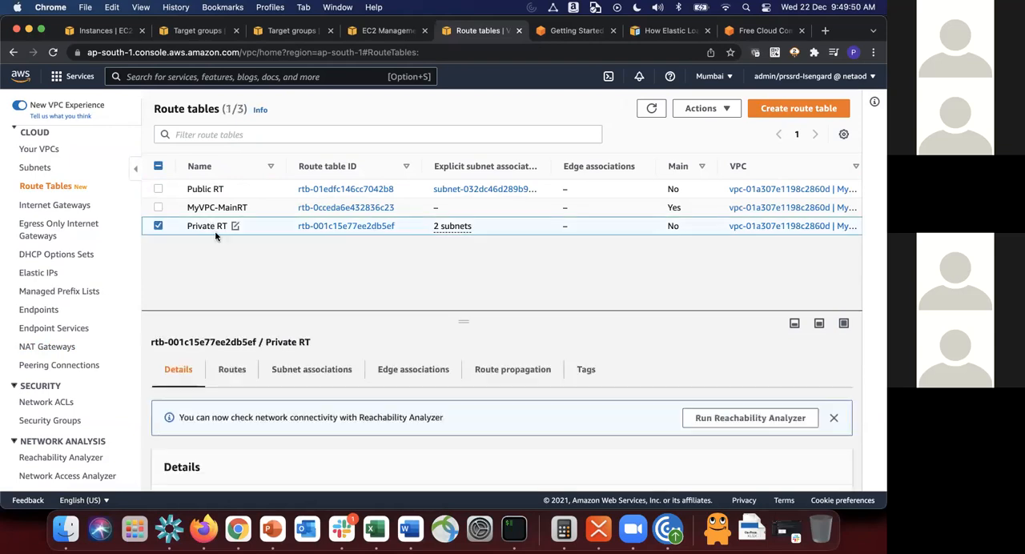
{"action": "left_click", "coordinate": [232, 370]}
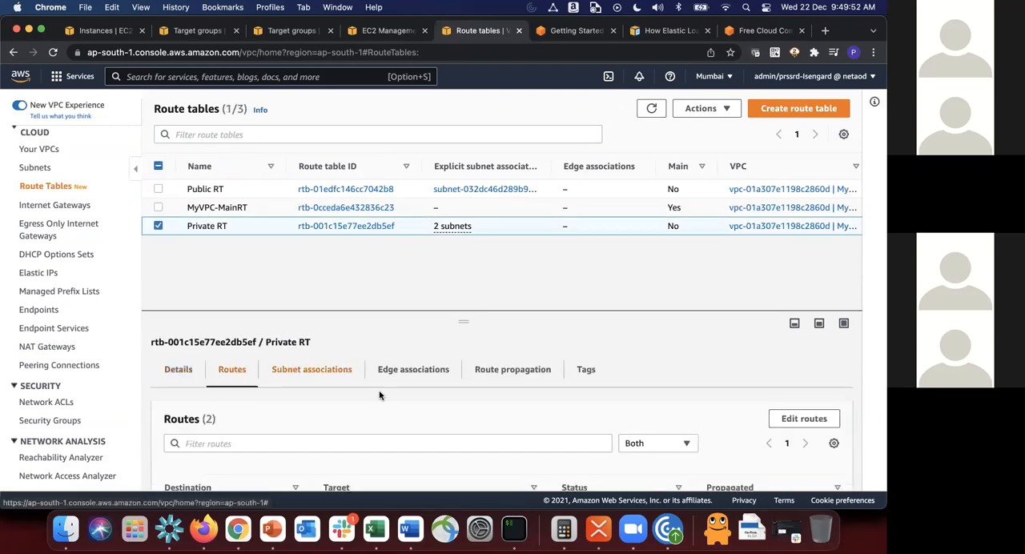
{"action": "scroll", "coordinate": [377, 394], "scroll_direction": "down", "scroll_amount": 3}
{"action": "left_click", "coordinate": [376, 440]}
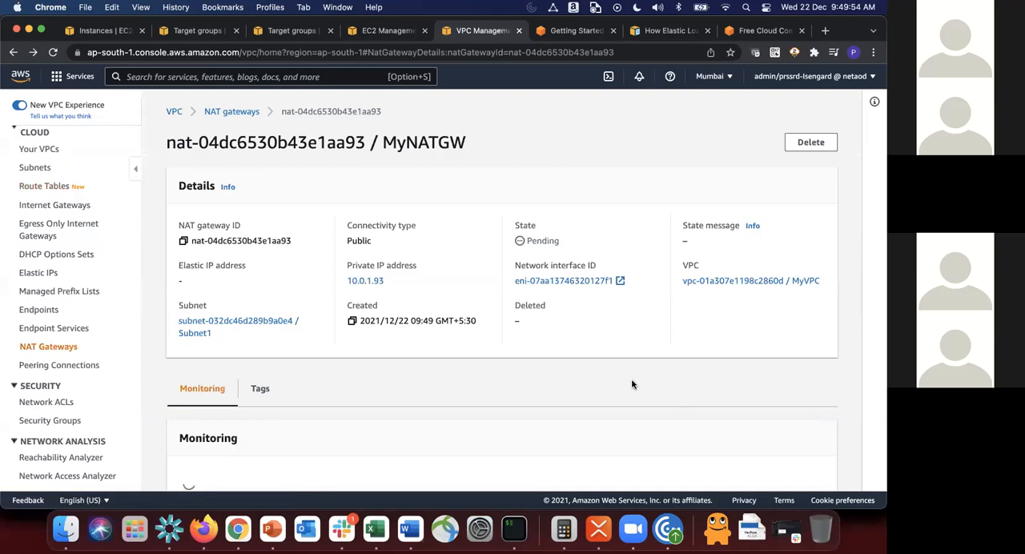
Step: Edit Private RT's 0.0.0.0/0 route to target the MyNATGW NAT gateway, save the changes and review the routes
{"action": "left_click", "coordinate": [56, 186]}
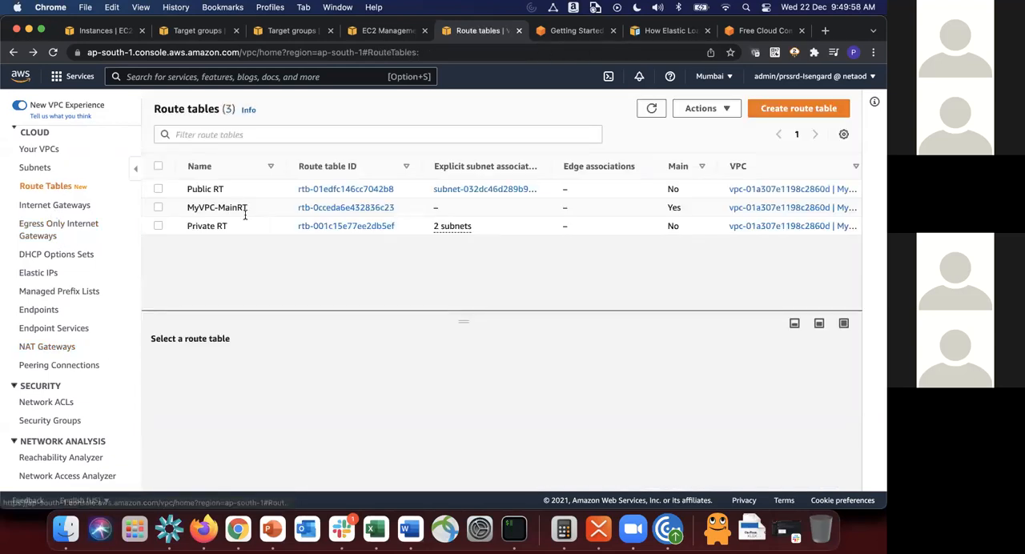
{"action": "left_click", "coordinate": [313, 226]}
{"action": "scroll", "coordinate": [312, 230], "scroll_direction": "down", "scroll_amount": 3}
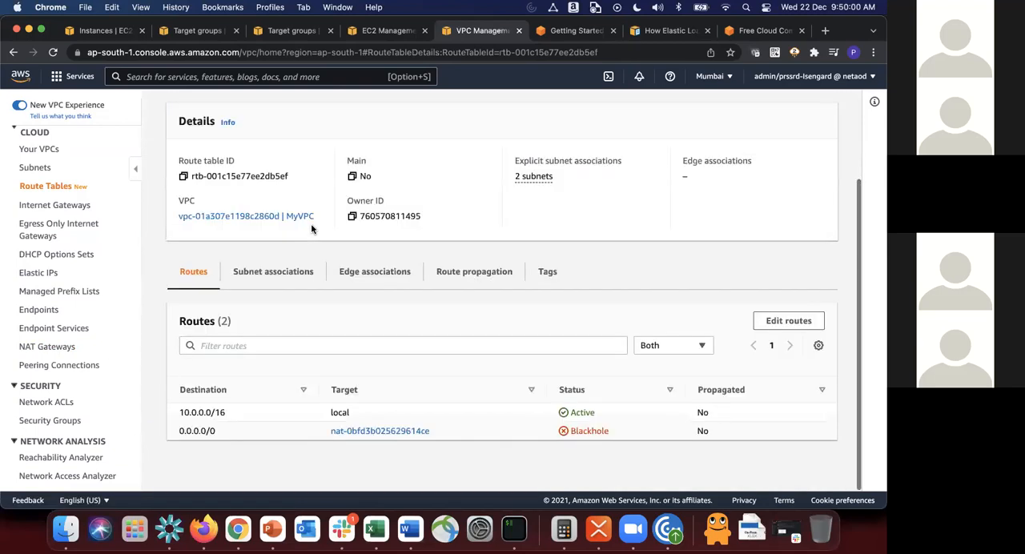
{"action": "left_click", "coordinate": [789, 321]}
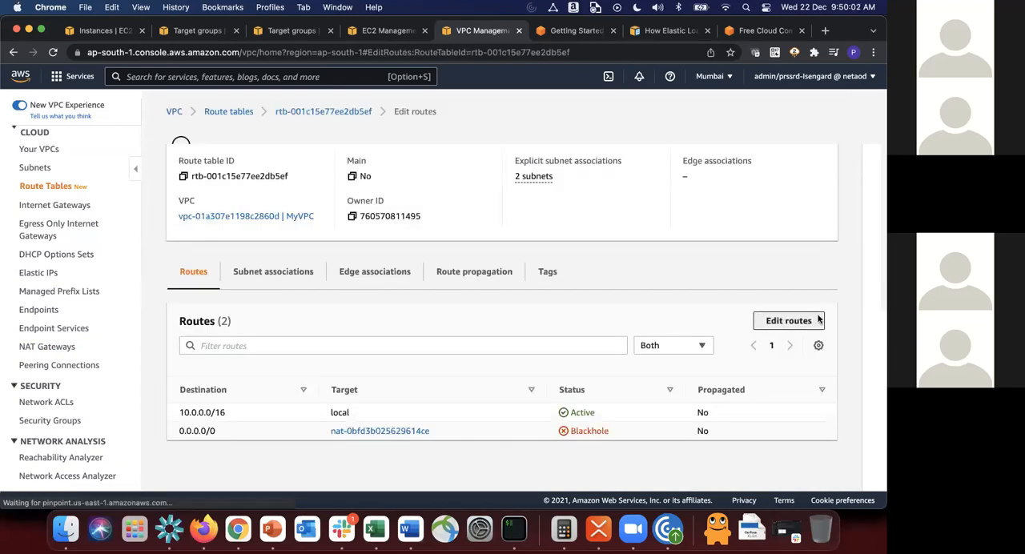
{"action": "left_click", "coordinate": [510, 255]}
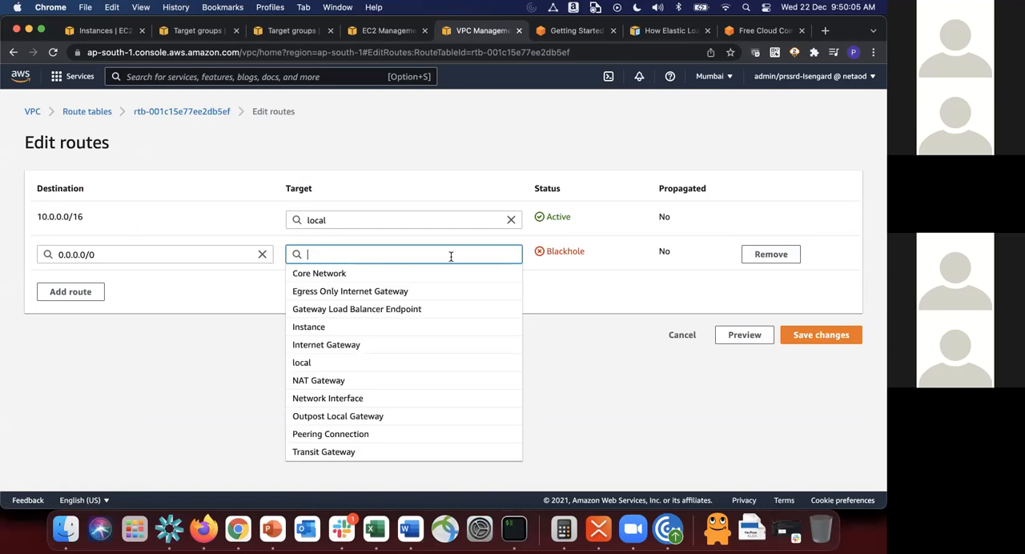
{"action": "left_click", "coordinate": [361, 379]}
{"action": "left_click", "coordinate": [401, 273]}
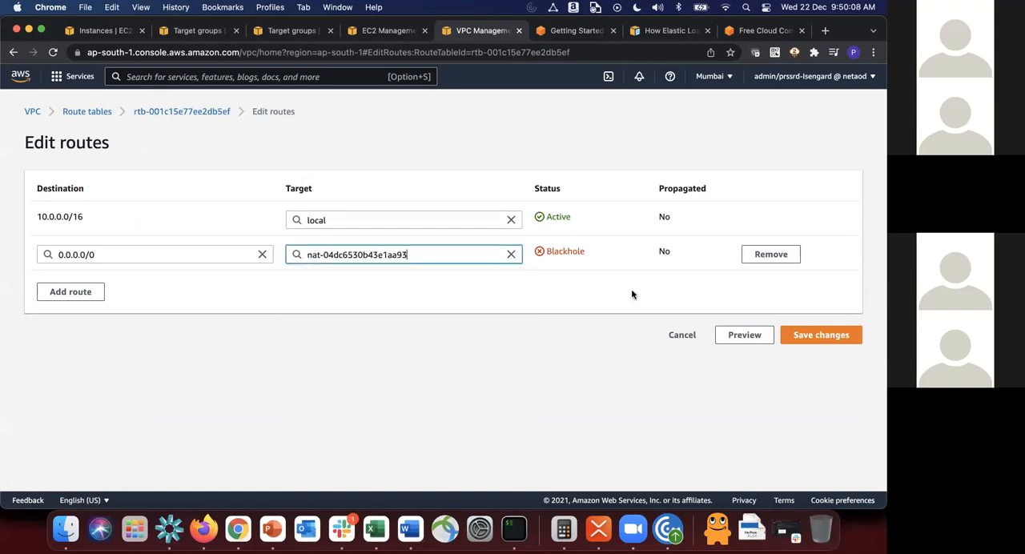
{"action": "left_click", "coordinate": [803, 340]}
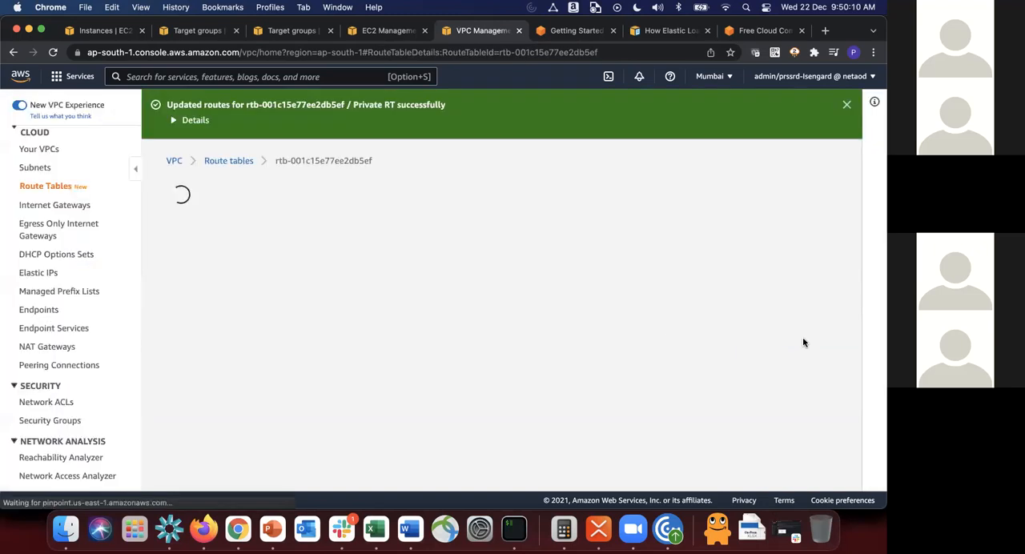
{"action": "scroll", "coordinate": [805, 333], "scroll_direction": "down", "scroll_amount": 3}
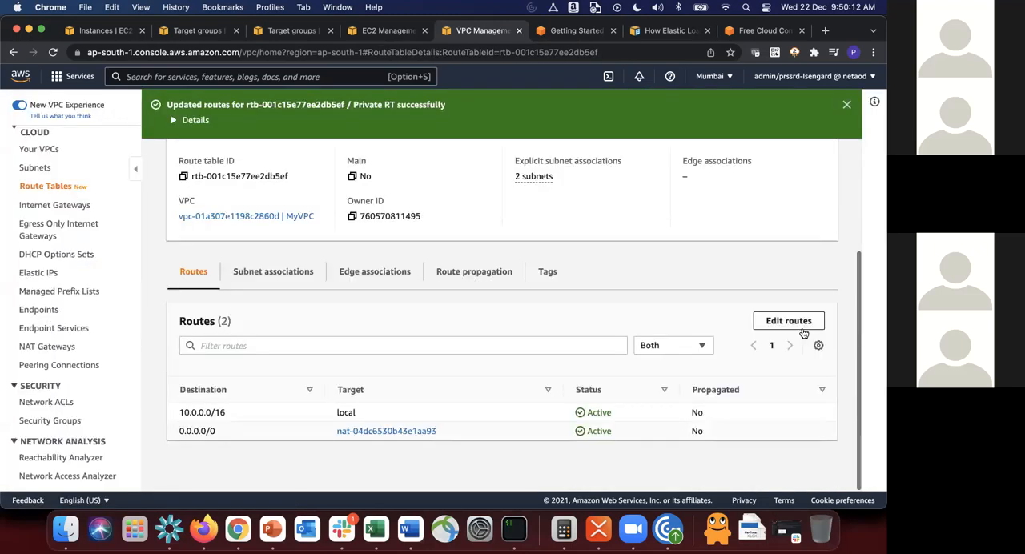
Step: Open the NAT gateways list and refresh MyNATGW's state
{"action": "scroll", "coordinate": [804, 333], "scroll_direction": "up", "scroll_amount": 3}
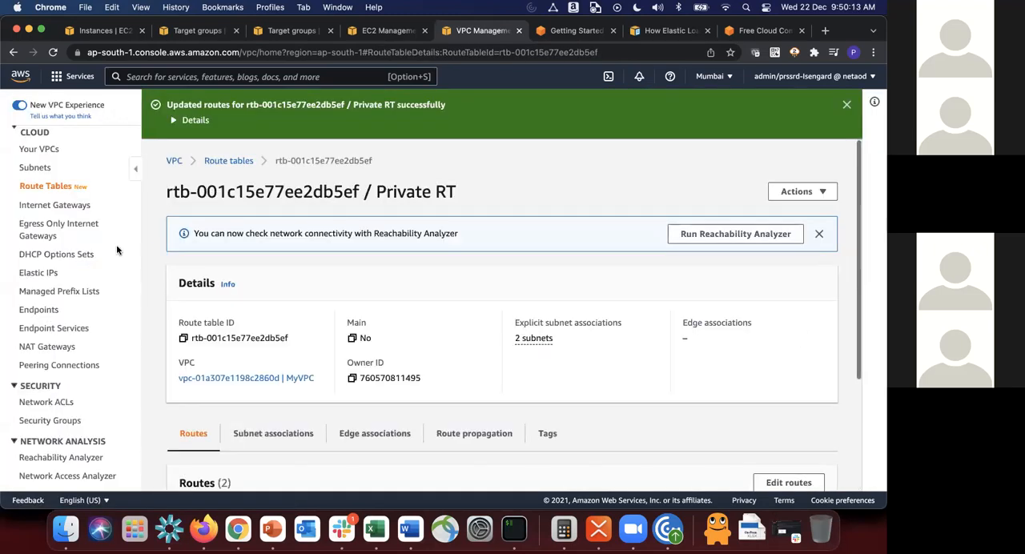
{"action": "left_click", "coordinate": [44, 346]}
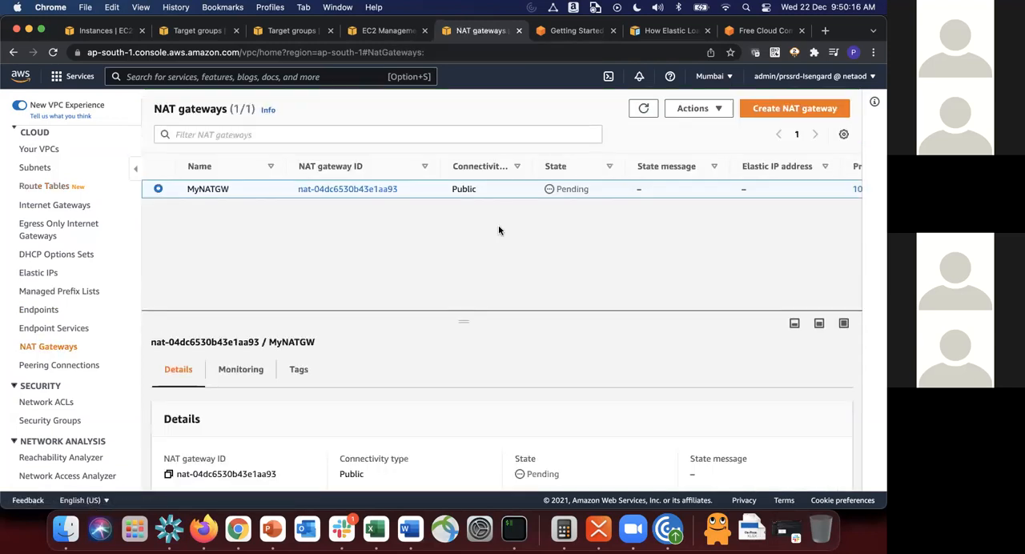
{"action": "left_click", "coordinate": [645, 109]}
Step: Switch to iTerm, read the error output of the earlier yum update and go back to the prompt
{"action": "left_click", "coordinate": [515, 529]}
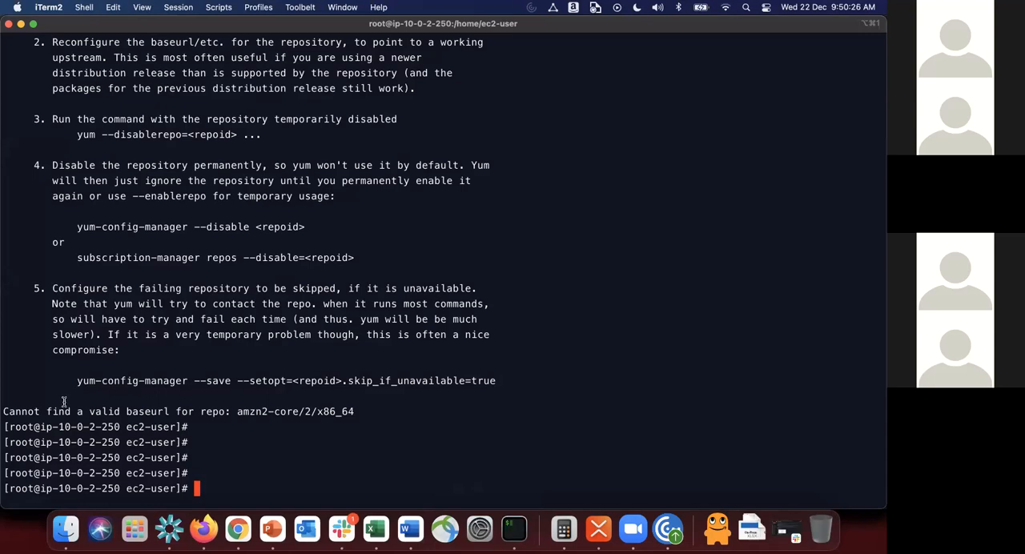
{"action": "scroll", "coordinate": [241, 282], "scroll_direction": "up", "scroll_amount": 10}
{"action": "scroll", "coordinate": [241, 282], "scroll_direction": "down", "scroll_amount": 10}
{"action": "scroll", "coordinate": [265, 249], "scroll_direction": "up", "scroll_amount": 8}
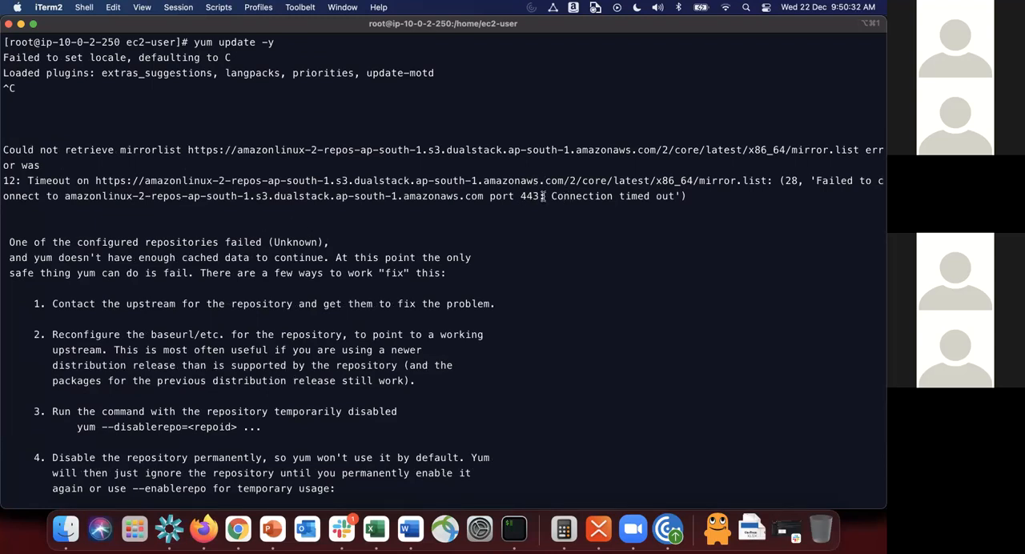
{"action": "left_click_drag", "start_coordinate": [565, 195], "coordinate": [709, 190]}
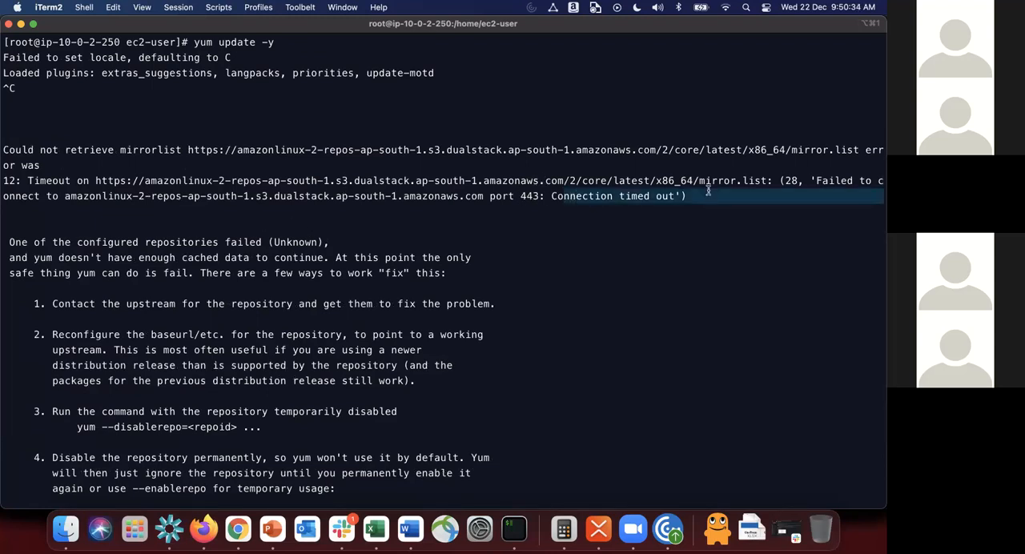
{"action": "left_click", "coordinate": [708, 191]}
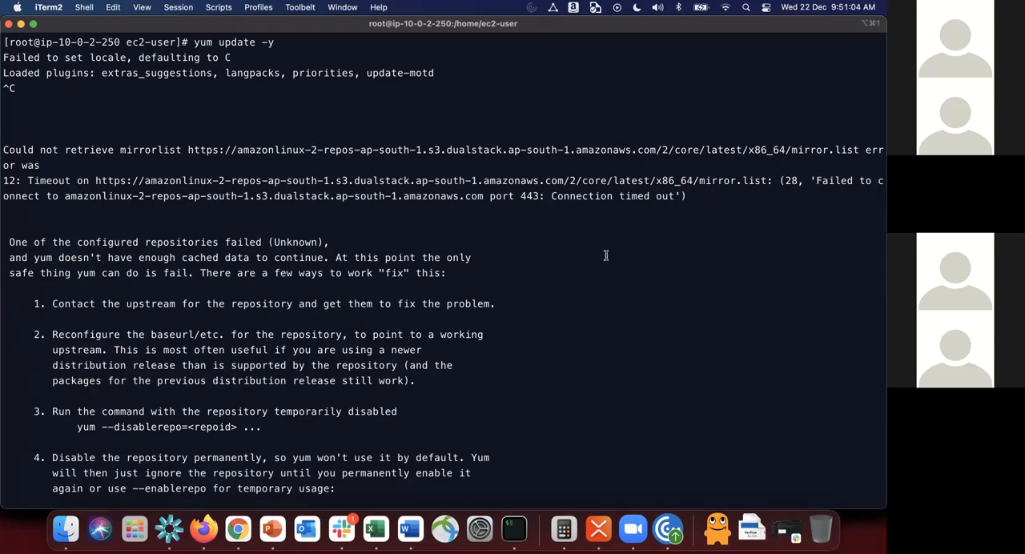
{"action": "key", "text": "Return"}
{"action": "key", "text": "Return"}
{"action": "key", "text": "Return"}
{"action": "key", "text": "Return"}
{"action": "key", "text": "Return"}
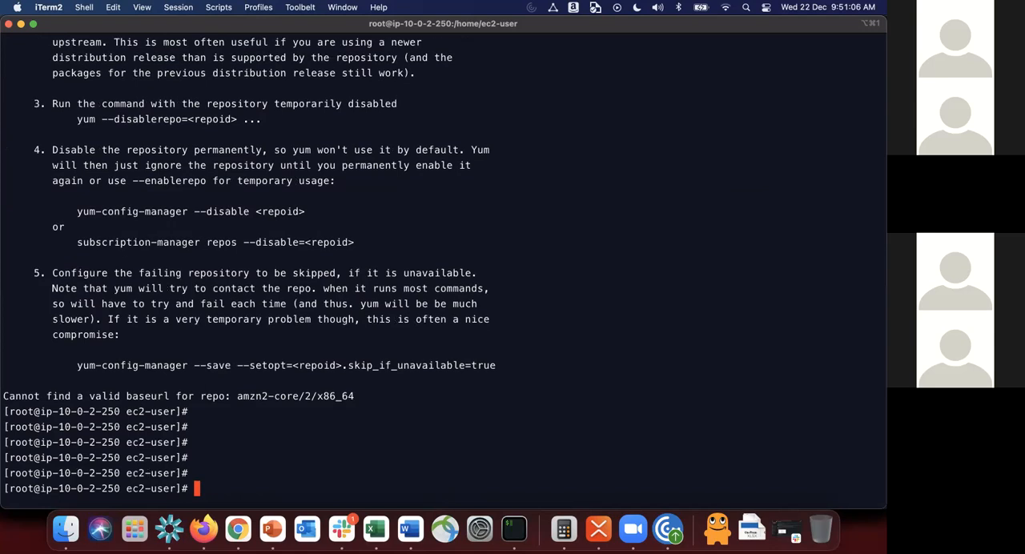
Step: Switch to Chrome, refresh the NAT gateways list once more and return to iTerm
{"action": "key", "text": "super+Tab"}
{"action": "left_click", "coordinate": [641, 110]}
{"action": "key", "text": "super+Tab"}
Step: Test MyWebServer1's internet access by running curl google.com
{"action": "type", "text": "l googl."}
{"action": "type", "text": ".com"}
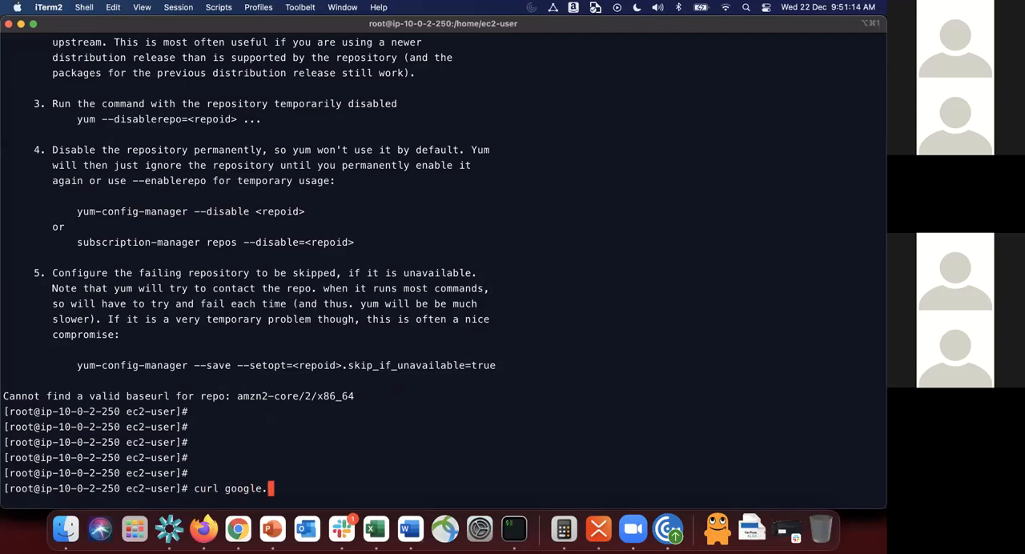
{"action": "key", "text": "Return"}
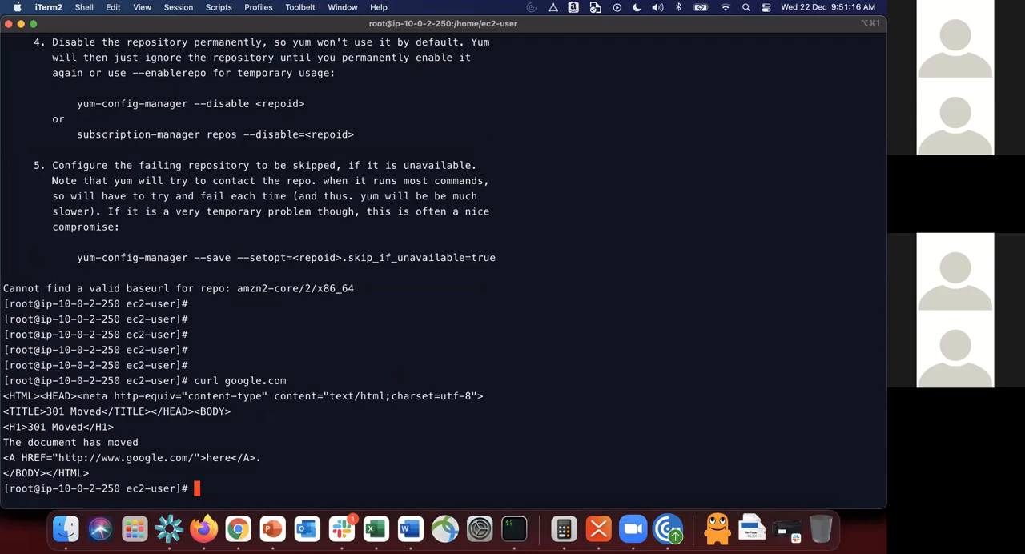
Step: Clear the screen and update MyWebServer1's packages with yum update -y
{"action": "key", "text": "ctrl+l"}
{"action": "type", "text": "yum update -y"}
{"action": "key", "text": "Return"}
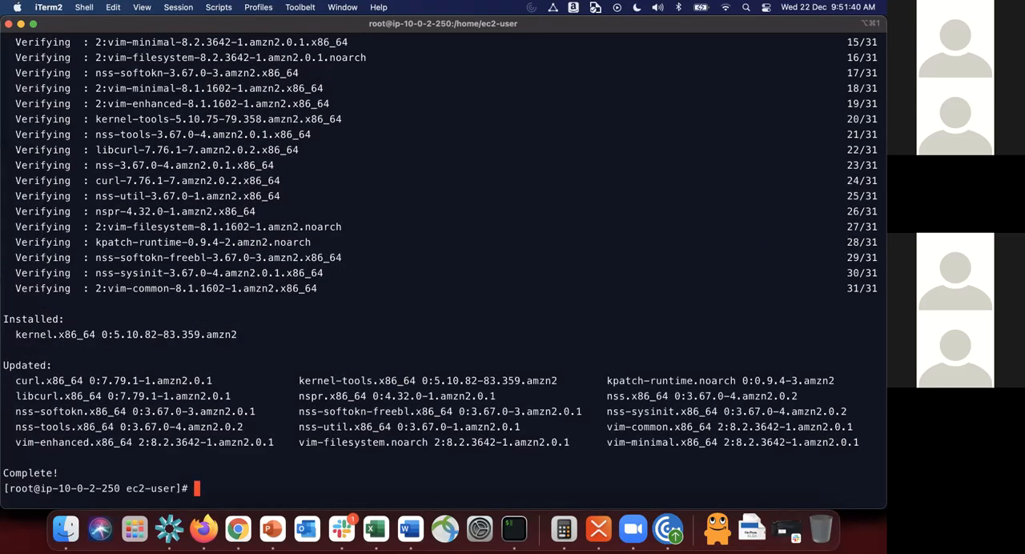
Step: Install the Apache web server on MyWebServer1 with yum install httpd -y
{"action": "type", "text": "yum install httpd -y"}
{"action": "key", "text": "Return"}
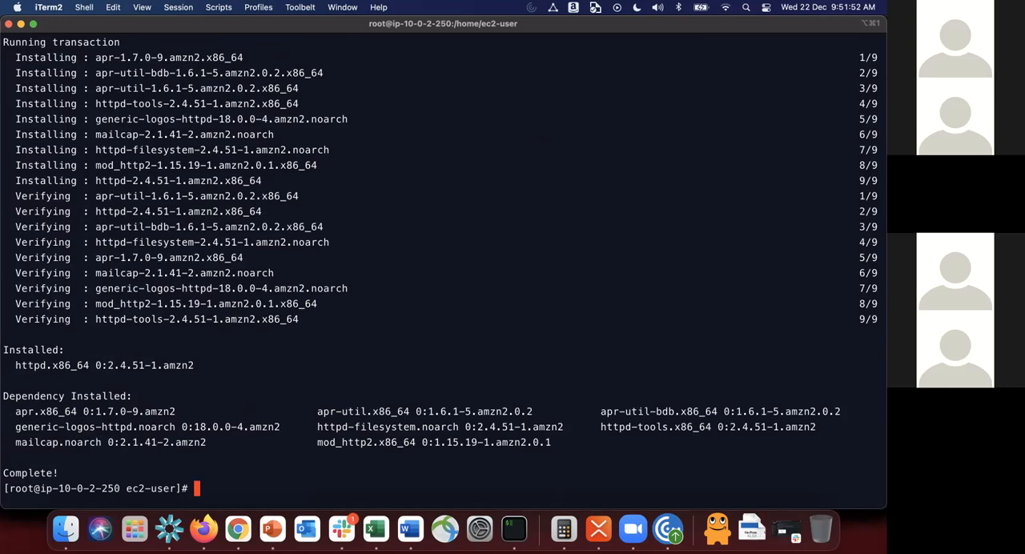
Step: Start the Apache service on MyWebServer1 with sudo service httpd start
{"action": "type", "text": "sudo service httpd start"}
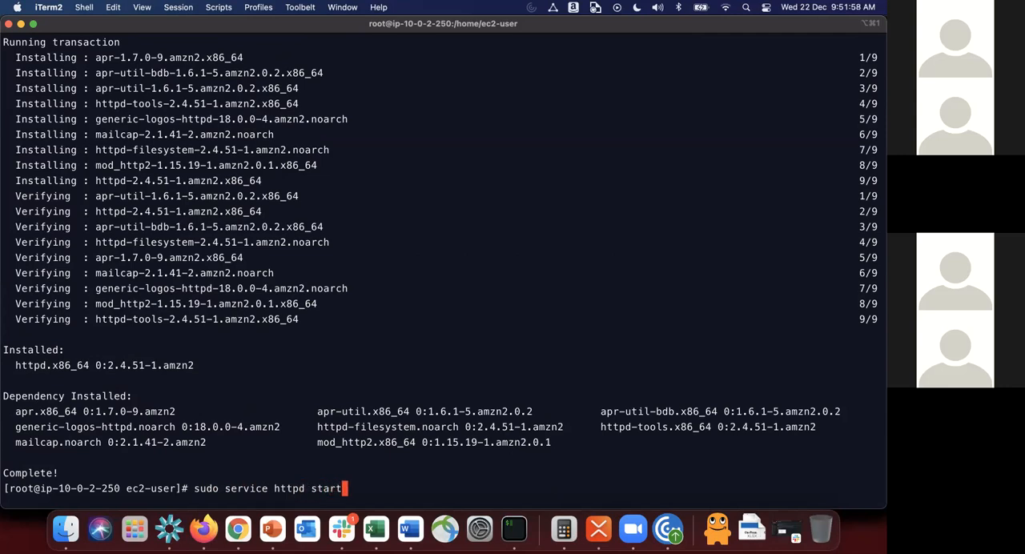
{"action": "key", "text": "Return"}
Step: Change to the /var/www/ directory on MyWebServer1 and list its contents with ll
{"action": "type", "text": "cd "}
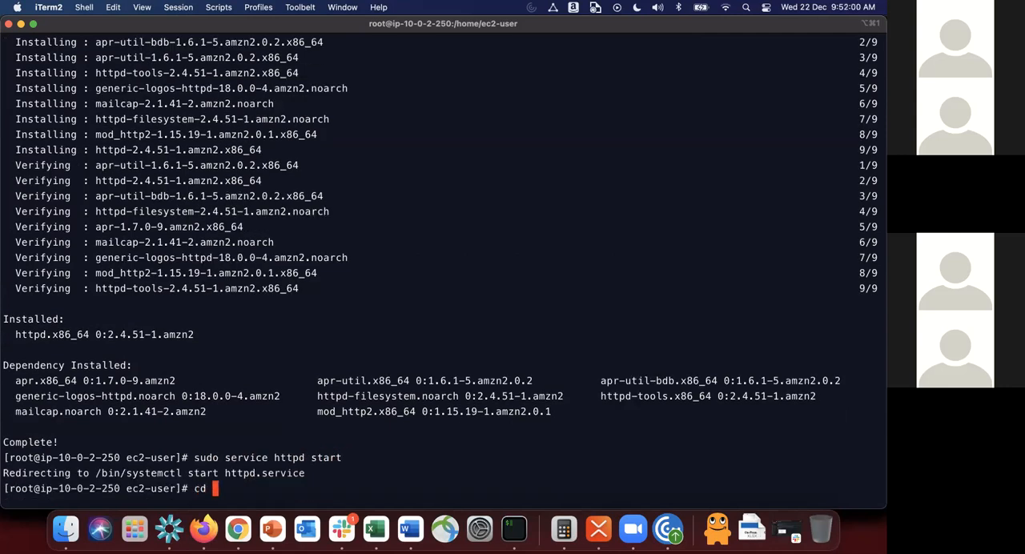
{"action": "type", "text": "/etc/"}
{"action": "key", "text": "BackSpace"}
{"action": "key", "text": "BackSpace"}
{"action": "key", "text": "BackSpace"}
{"action": "key", "text": "BackSpace"}
{"action": "key", "text": "BackSpace"}
{"action": "type", "text": "/var/www/"}
{"action": "key", "text": "Return"}
{"action": "type", "text": "ll"}
{"action": "key", "text": "Return"}
Step: Change into the html/ directory and list its contents with ll
{"action": "type", "text": "cd html/"}
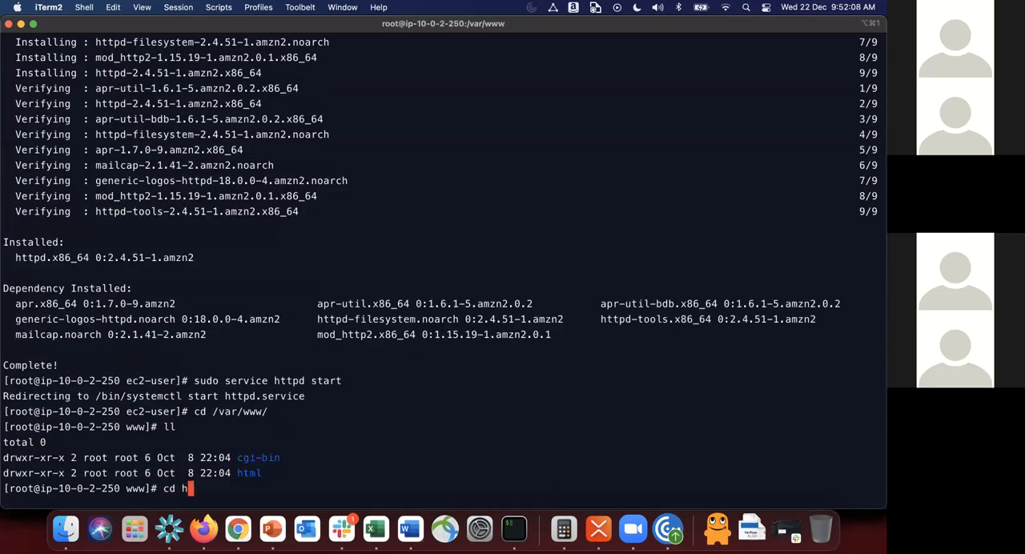
{"action": "key", "text": "Return"}
{"action": "type", "text": "ll"}
{"action": "key", "text": "Return"}
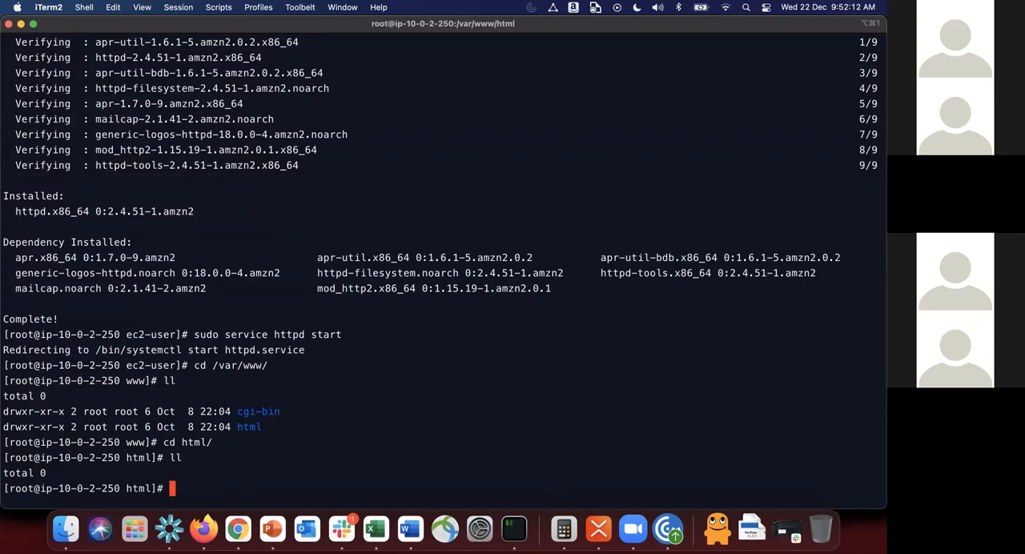
Step: Create index.html in nano with an html block containing the h1 heading "This request is from Web Server 1"
{"action": "type", "text": "nano index."}
{"action": "type", "text": "html"}
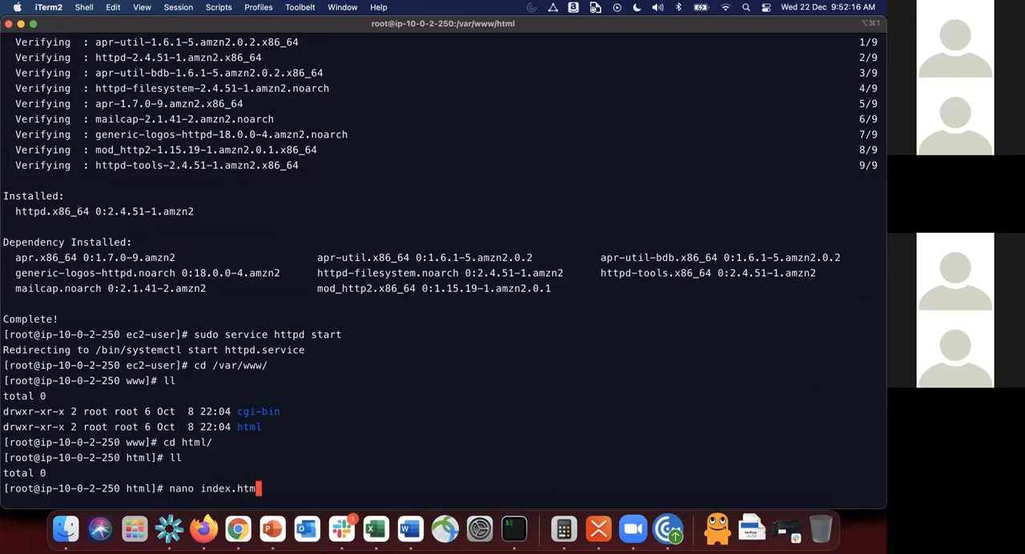
{"action": "key", "text": "Return"}
{"action": "type", "text": "<html>"}
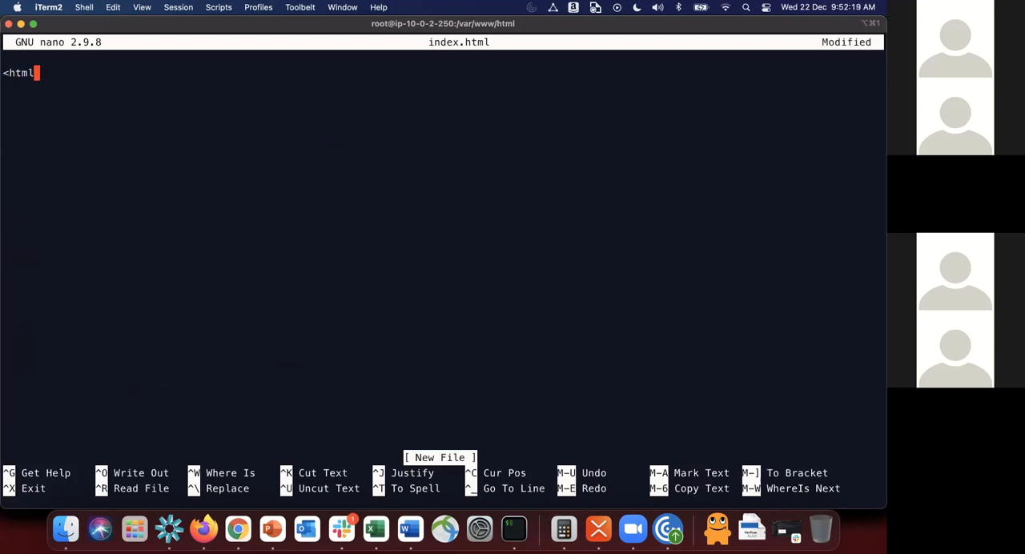
{"action": "key", "text": "Return"}
{"action": "type", "text": "<h1>"}
{"action": "key", "text": "BackSpace"}
{"action": "type", "text": "Th"}
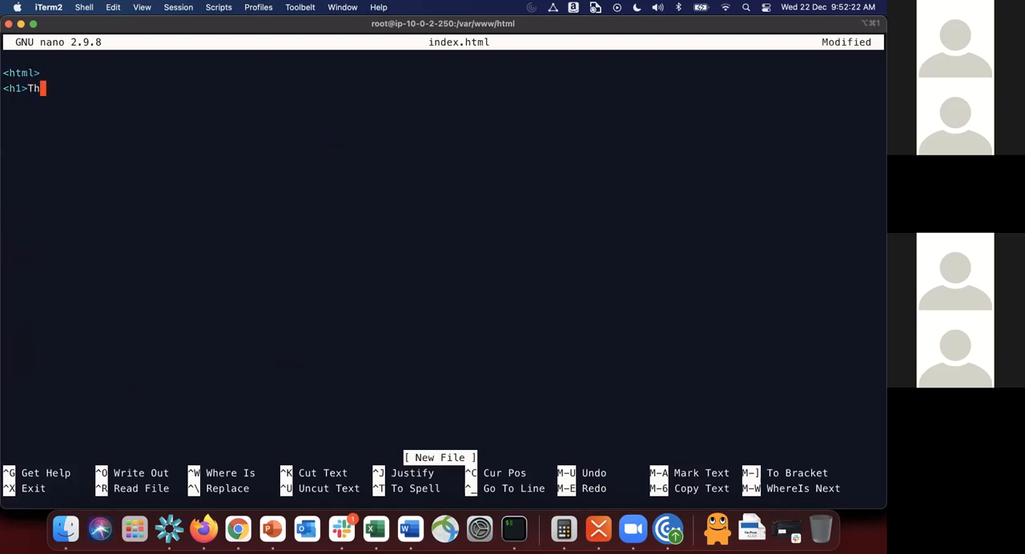
{"action": "type", "text": "is request"}
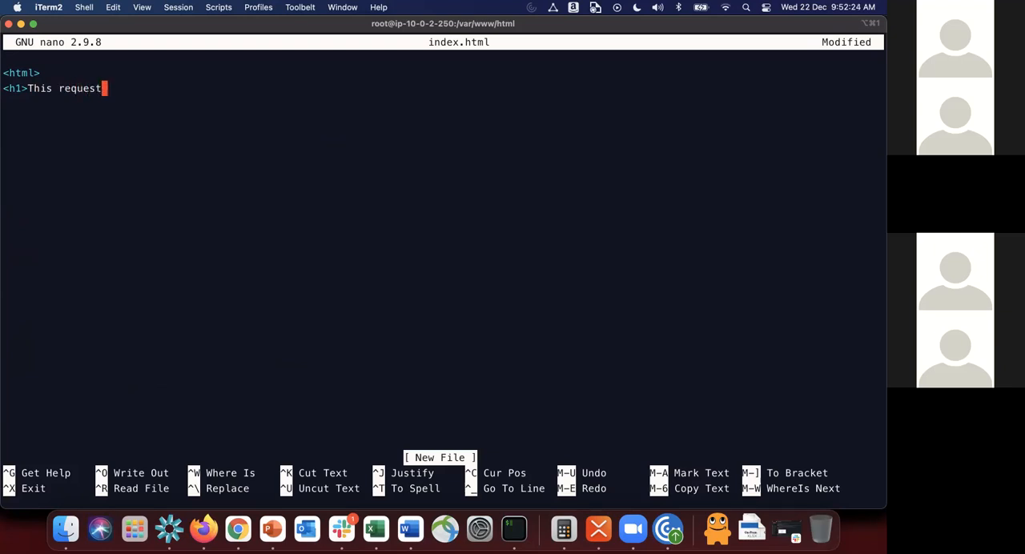
{"action": "type", "text": " is from Web"}
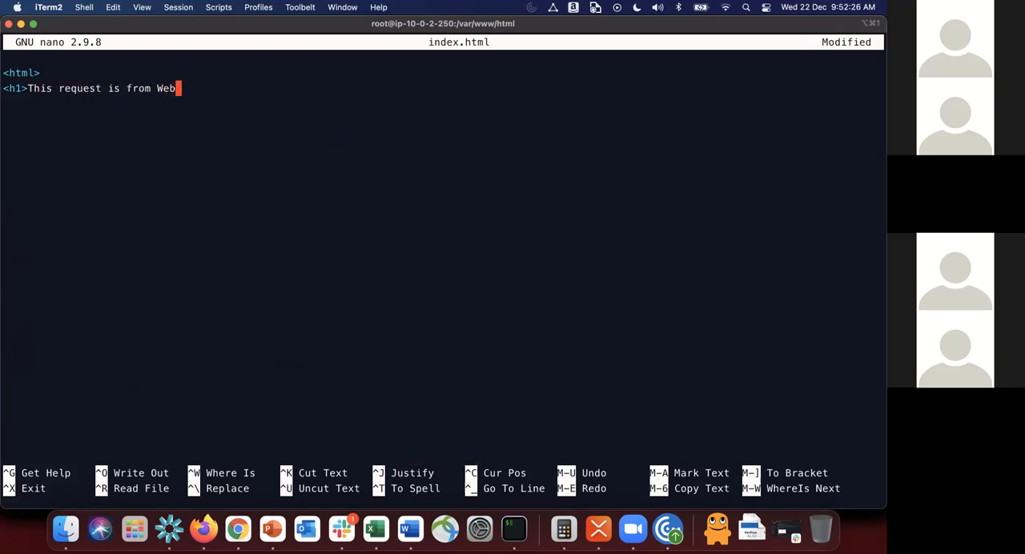
{"action": "type", "text": " Server 1</h1>"}
{"action": "key", "text": "Return"}
{"action": "type", "text": "</html>"}
{"action": "key", "text": "Return"}
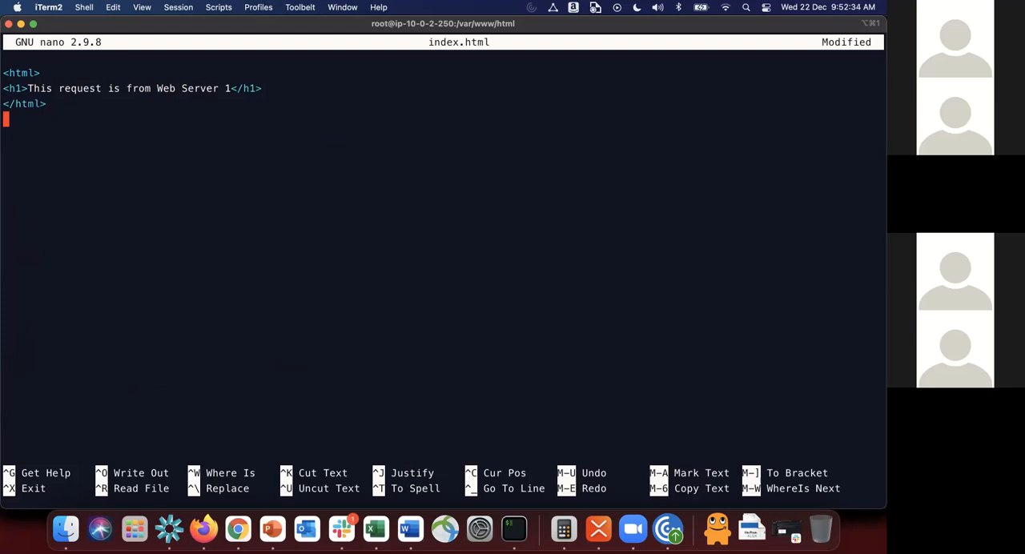
Step: Save index.html, exit nano and list the html directory's contents with ll
{"action": "key", "text": "ctrl+x"}
{"action": "key", "text": "y"}
{"action": "key", "text": "Return"}
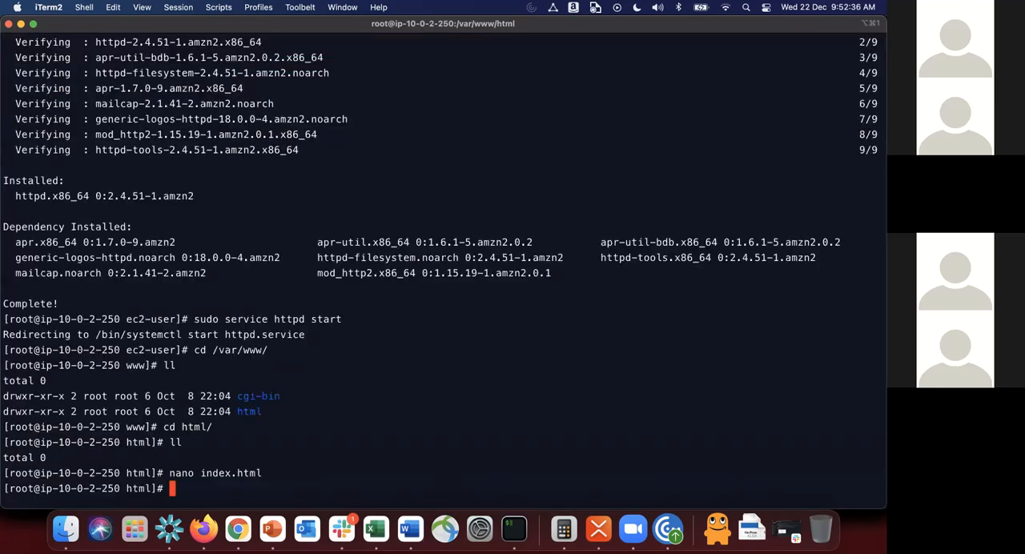
{"action": "type", "text": "ll"}
{"action": "key", "text": "Return"}
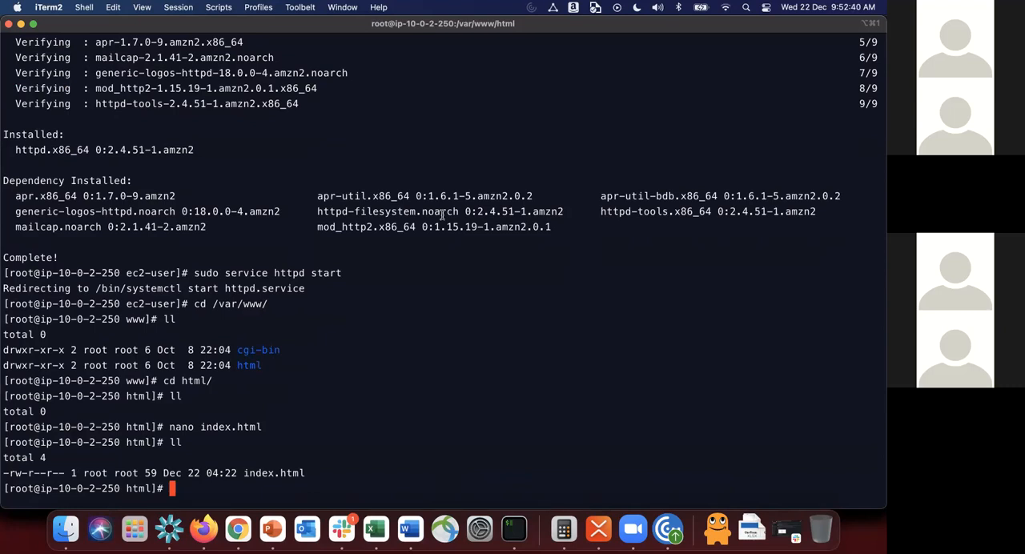
{"action": "type", "text": "exi"}
{"action": "key", "text": "BackSpace"}
{"action": "key", "text": "BackSpace"}
{"action": "key", "text": "BackSpace"}
{"action": "key", "text": "BackSpace"}
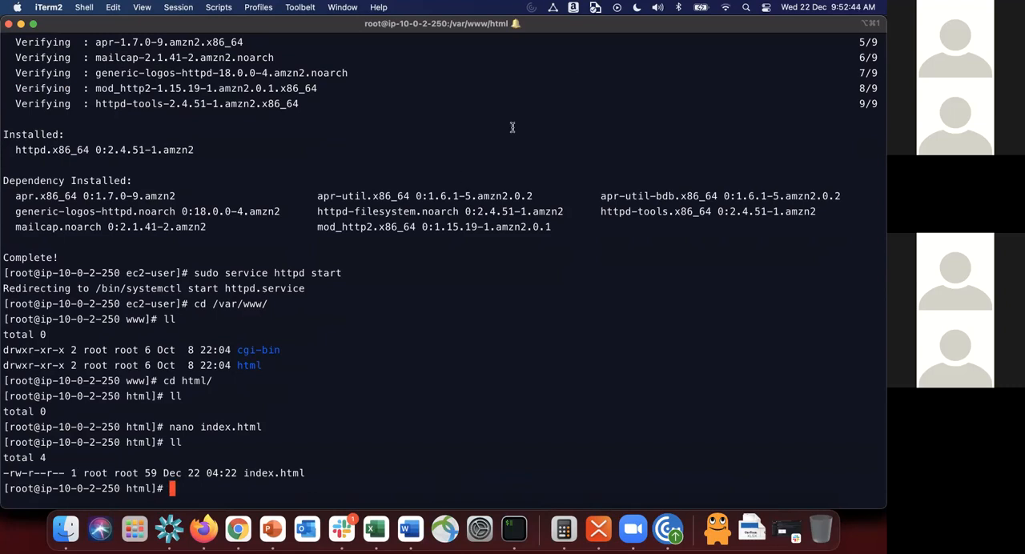
{"action": "type", "text": "curl "}
{"action": "type", "text": "http://1"}
{"action": "type", "text": "0.0.2."}
{"action": "type", "text": "2"}
{"action": "type", "text": "50"}
{"action": "key", "text": "Return"}
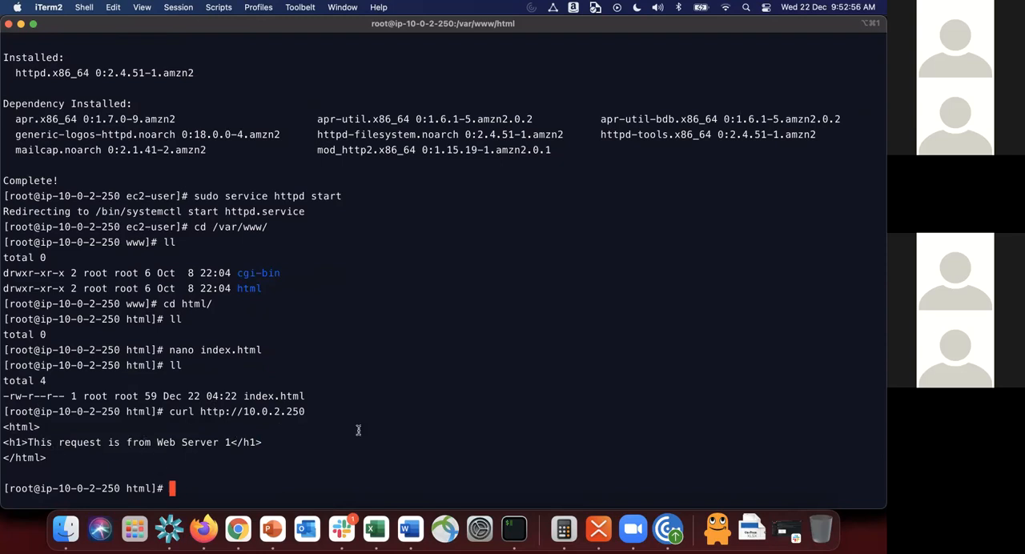
Step: Exit the root shell on MyWebServer1 and log out of its SSH session back to the jump server
{"action": "type", "text": "cleart"}
{"action": "key", "text": "Return"}
{"action": "type", "text": "exit"}
{"action": "key", "text": "Return"}
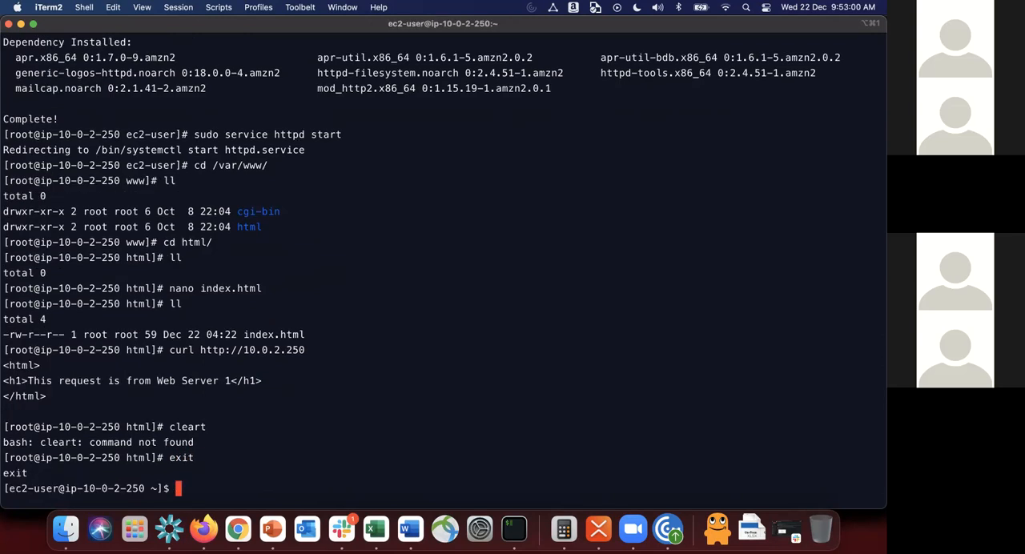
{"action": "type", "text": "sudo su"}
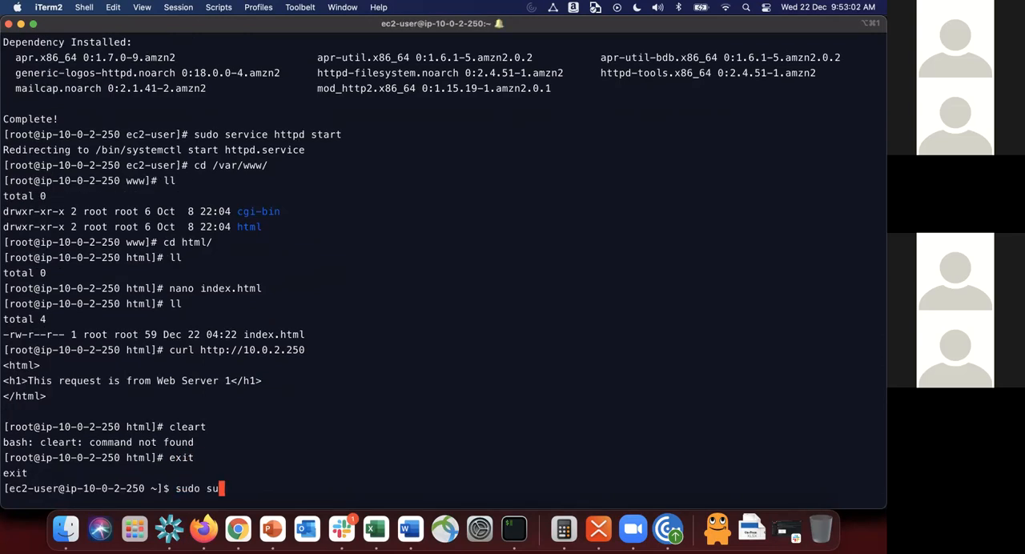
{"action": "key", "text": "BackSpace"}
{"action": "key", "text": "BackSpace"}
{"action": "key", "text": "BackSpace"}
{"action": "key", "text": "BackSpace"}
{"action": "key", "text": "BackSpace"}
{"action": "key", "text": "BackSpace"}
{"action": "key", "text": "BackSpace"}
{"action": "type", "text": "e"}
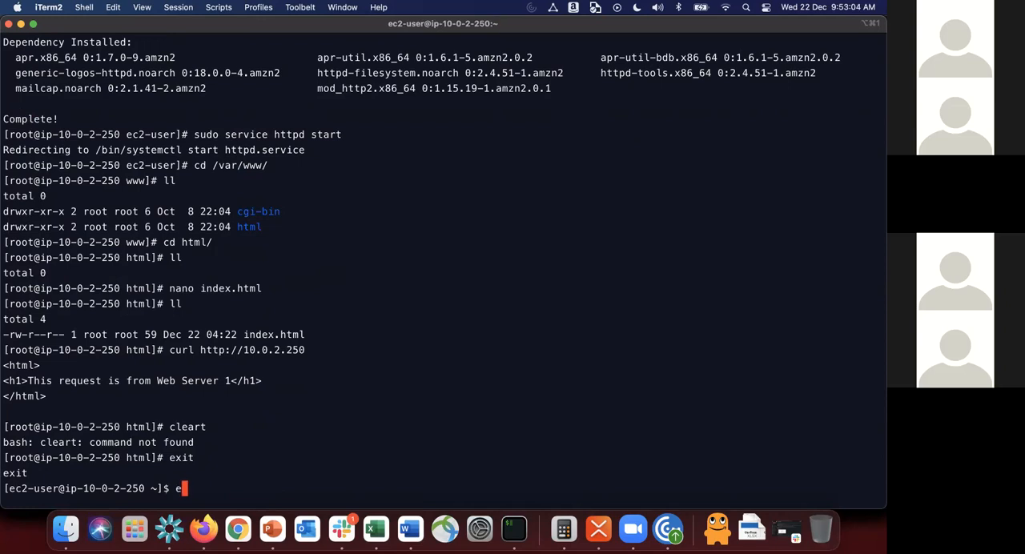
{"action": "type", "text": "xit"}
{"action": "key", "text": "Return"}
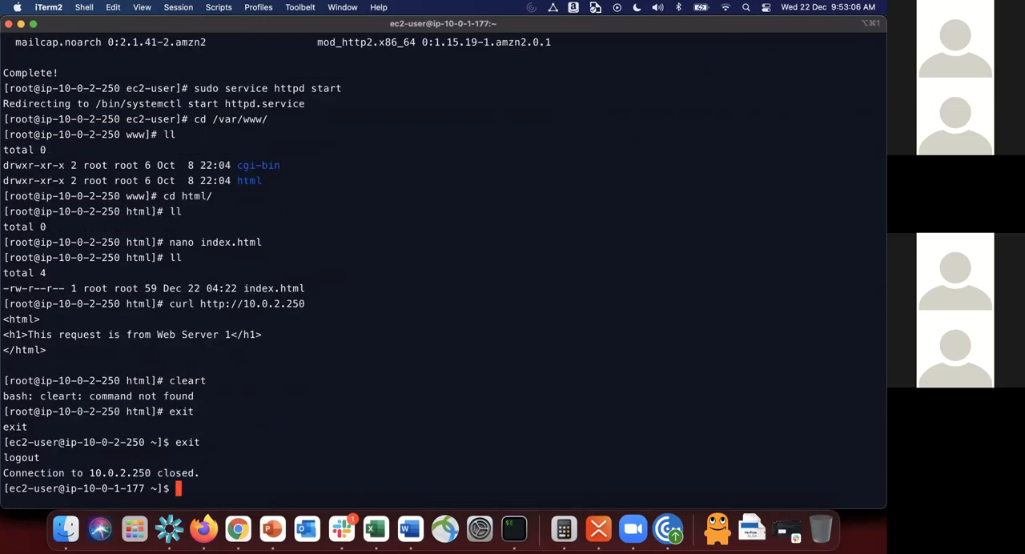
Step: Recall the SSH command, change its address to begin with 10.0.3., and switch to Chrome to show MyWebServer2's instance details
{"action": "key", "text": "Up"}
{"action": "key", "text": "BackSpace"}
{"action": "key", "text": "BackSpace"}
{"action": "key", "text": "BackSpace"}
{"action": "key", "text": "BackSpace"}
{"action": "key", "text": "BackSpace"}
{"action": "type", "text": "3."}
{"action": "key", "text": "super+Tab"}
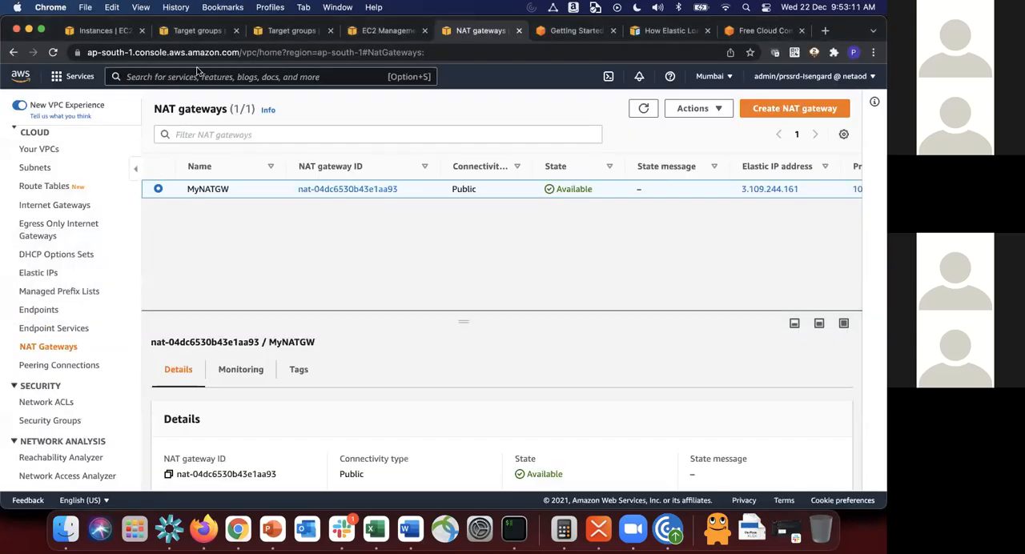
{"action": "left_click", "coordinate": [120, 31]}
{"action": "left_click", "coordinate": [241, 189]}
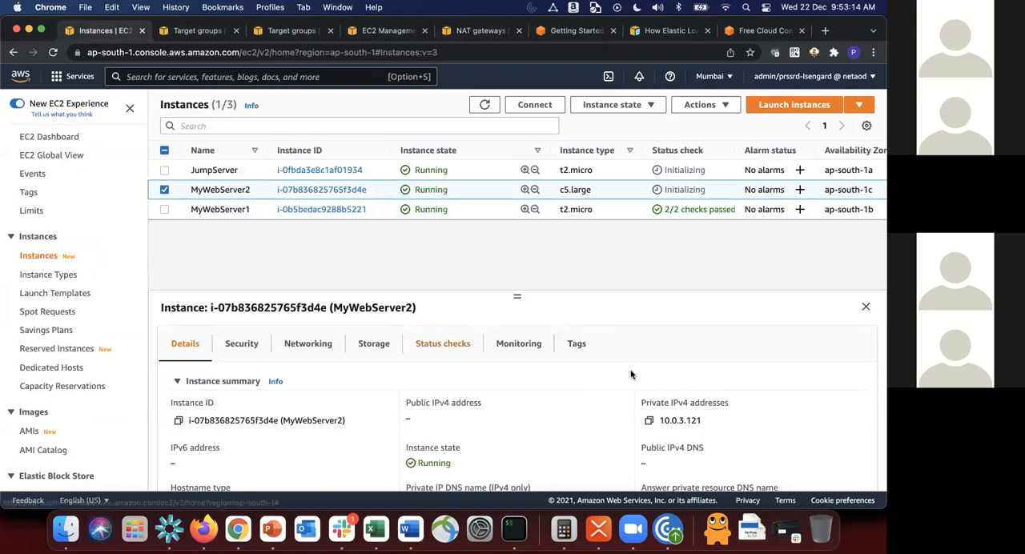
{"action": "key", "text": "super+Tab"}
{"action": "type", "text": "121"}
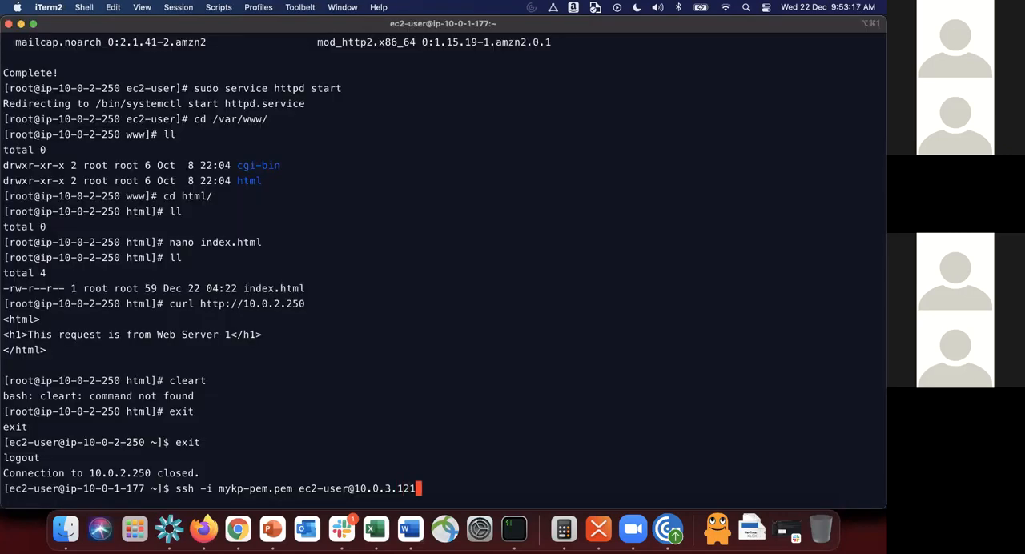
{"action": "key", "text": "Return"}
{"action": "type", "text": "yes"}
{"action": "key", "text": "Return"}
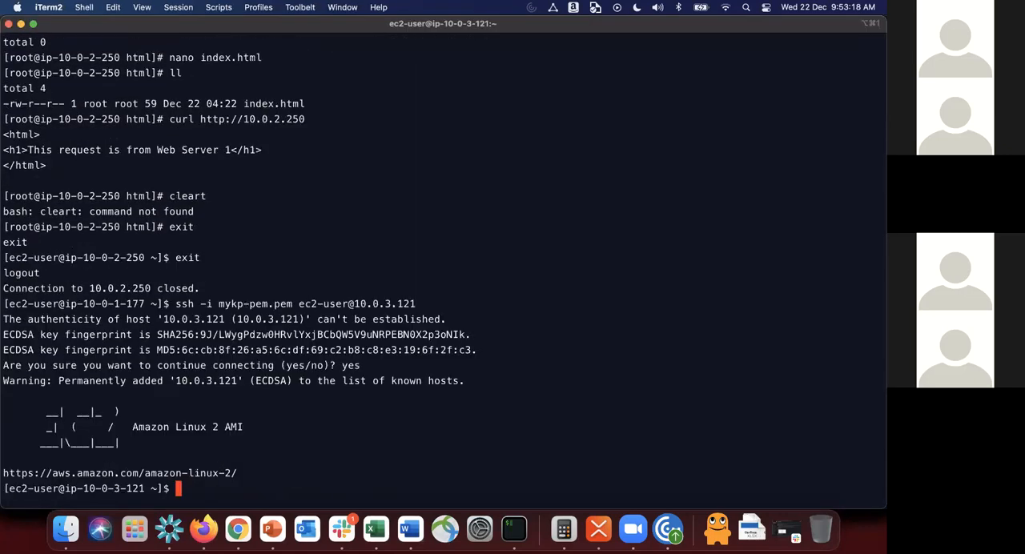
Step: Clear the screen and test MyWebServer2's internet access with curl google.com
{"action": "type", "text": "clear"}
{"action": "key", "text": "Return"}
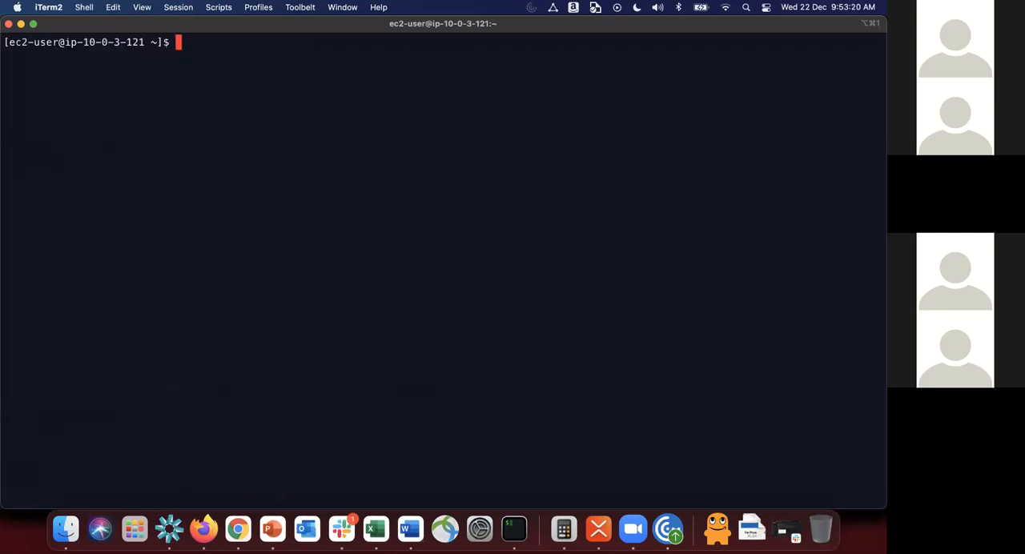
{"action": "type", "text": "curl google.com"}
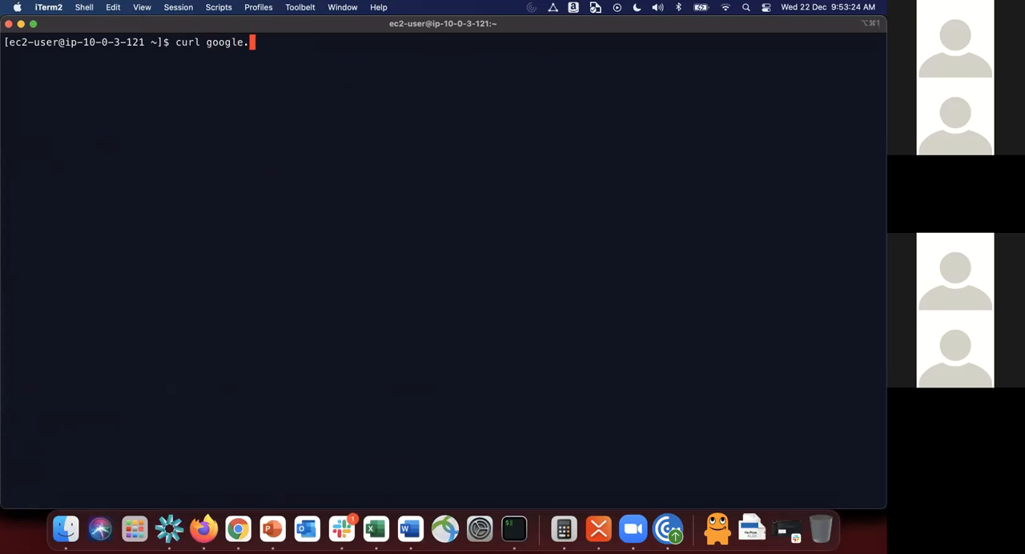
{"action": "key", "text": "Return"}
Step: Become root with sudo su and update MyWebServer2's packages with yum update -y
{"action": "type", "text": "sudo su"}
{"action": "key", "text": "Return"}
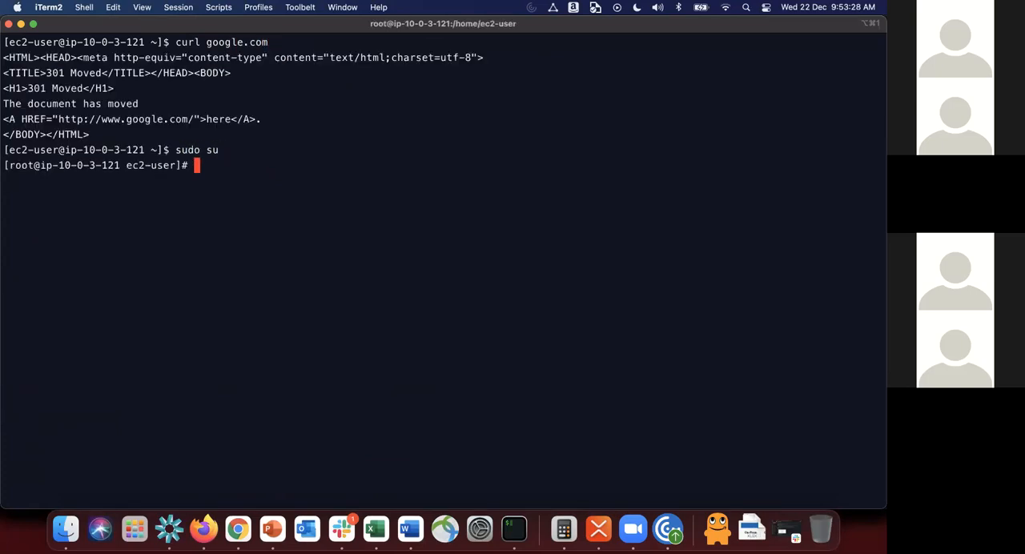
{"action": "type", "text": "yum updat"}
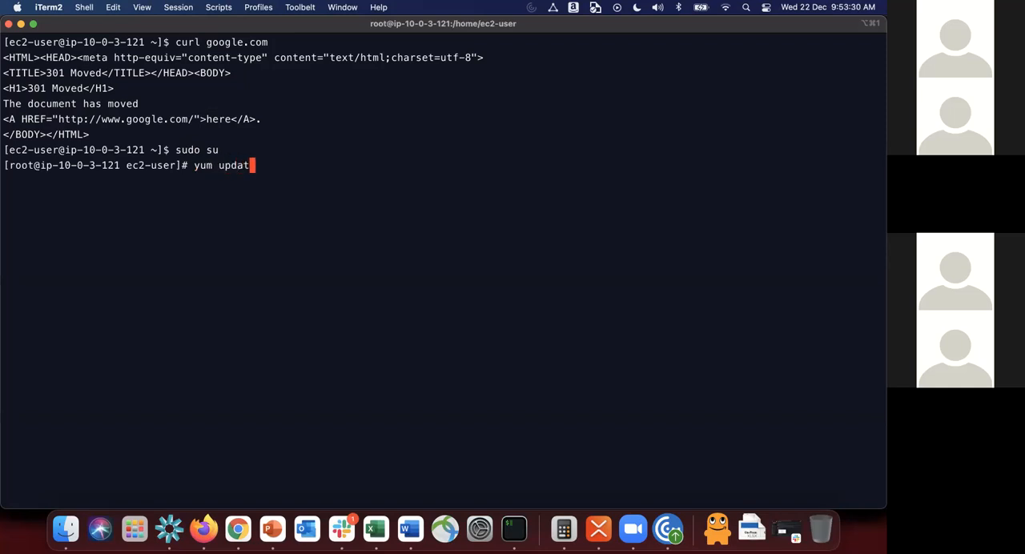
{"action": "type", "text": "e -y"}
{"action": "key", "text": "Return"}
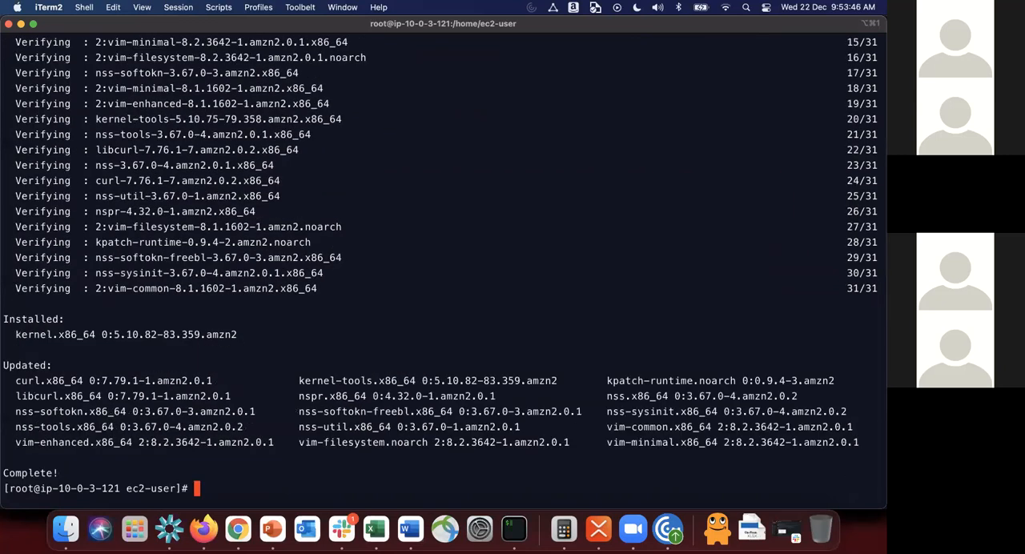
Step: Clear the screen and install the Apache web server on MyWebServer2 with yum install httpd -y
{"action": "key", "text": "ctrl+l"}
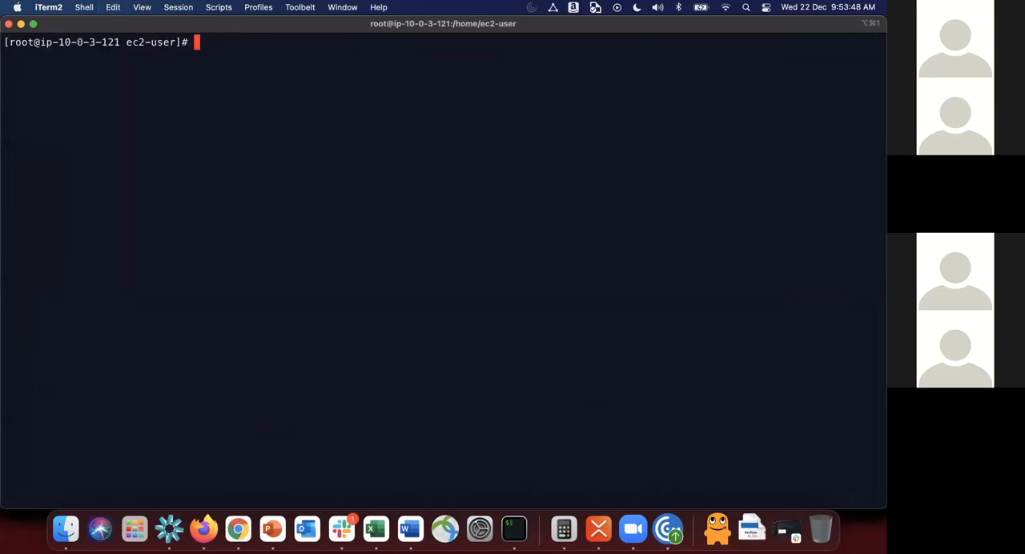
{"action": "type", "text": "yum install http"}
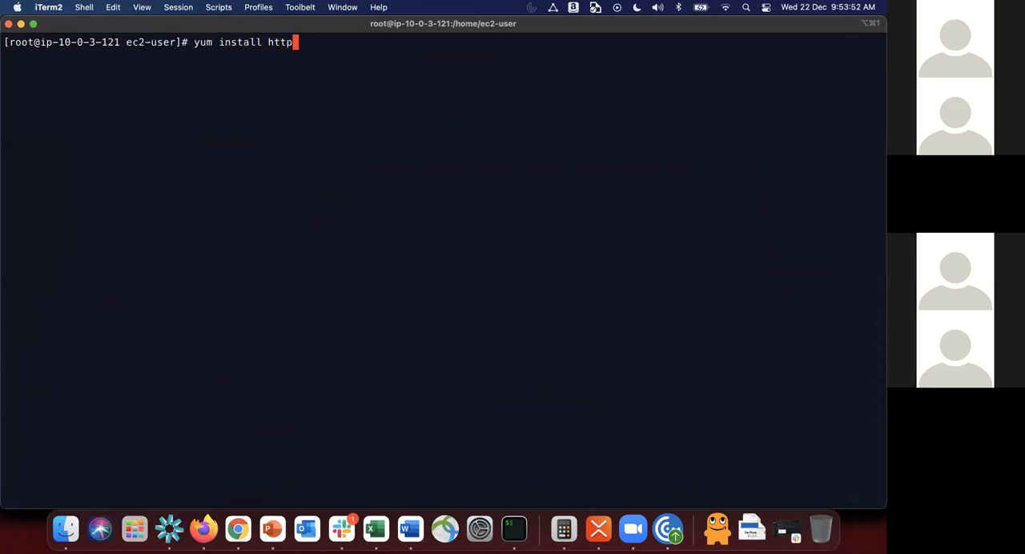
{"action": "type", "text": "d -y"}
{"action": "key", "text": "Return"}
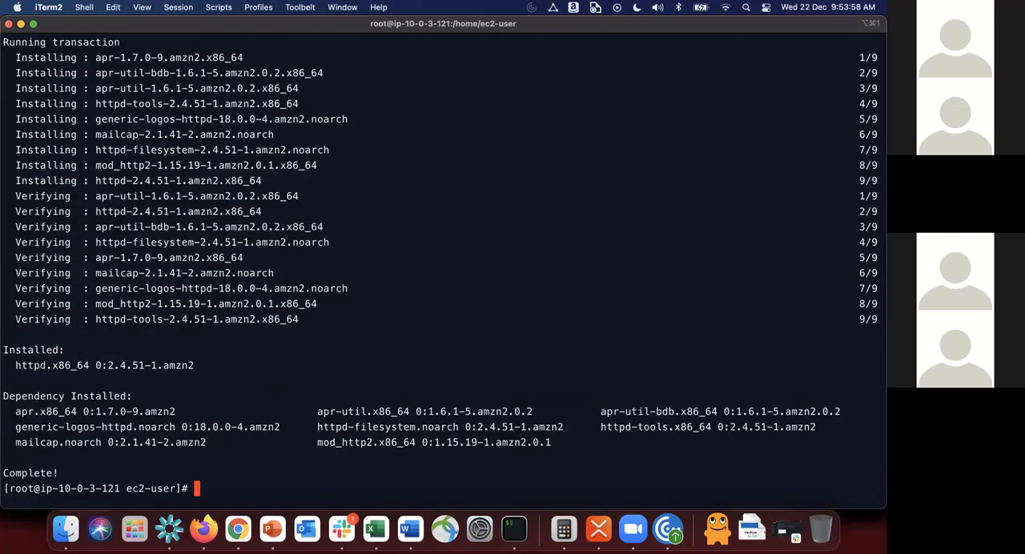
Step: Clear the screen and try to start the web service on MyWebServer2 with service http start
{"action": "key", "text": "ctrl+l"}
{"action": "type", "text": "service "}
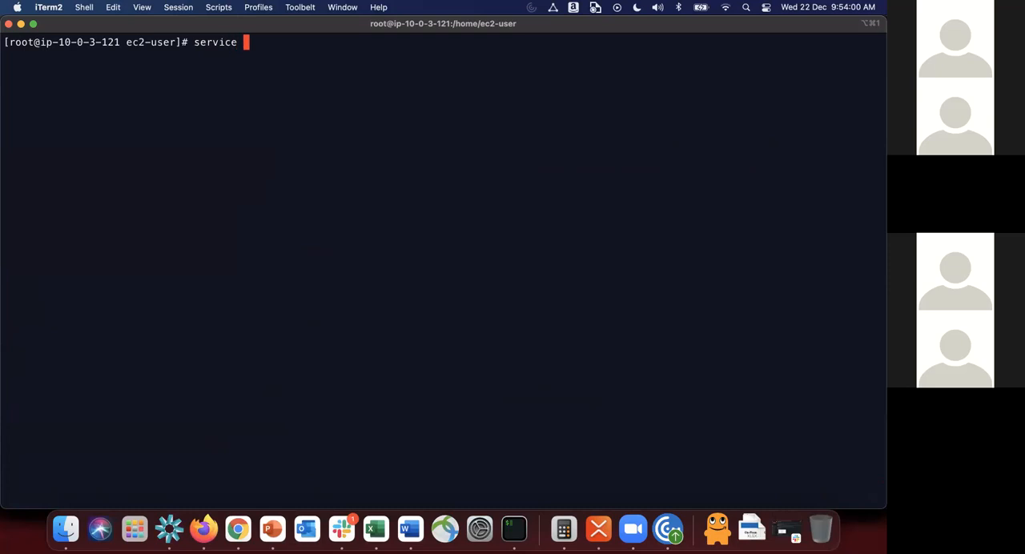
{"action": "type", "text": "http start"}
{"action": "key", "text": "Return"}
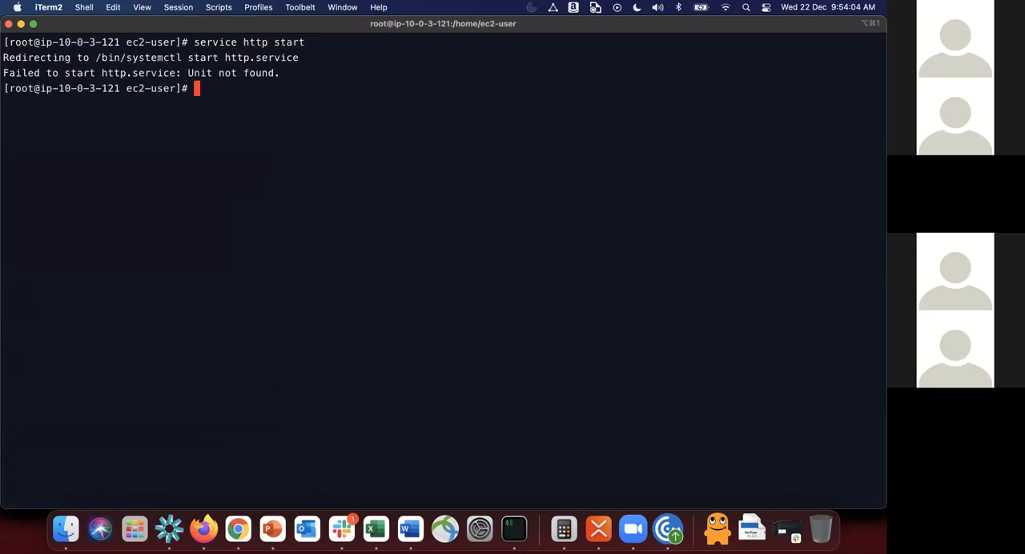
Step: Check the web service's status on MyWebServer2 with service http status
{"action": "key", "text": "Up"}
{"action": "key", "text": "BackSpace"}
{"action": "key", "text": "BackSpace"}
{"action": "type", "text": "tus"}
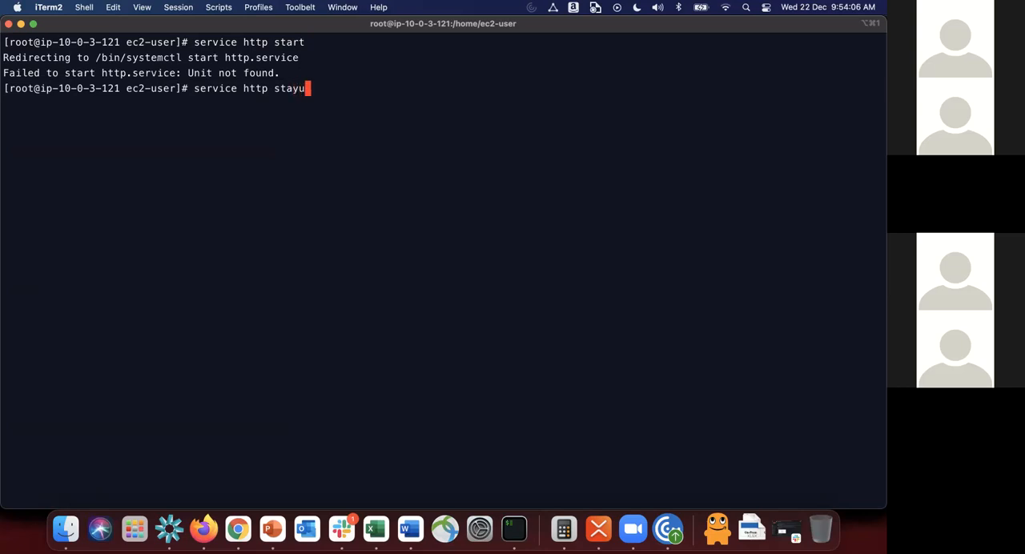
{"action": "key", "text": "Return"}
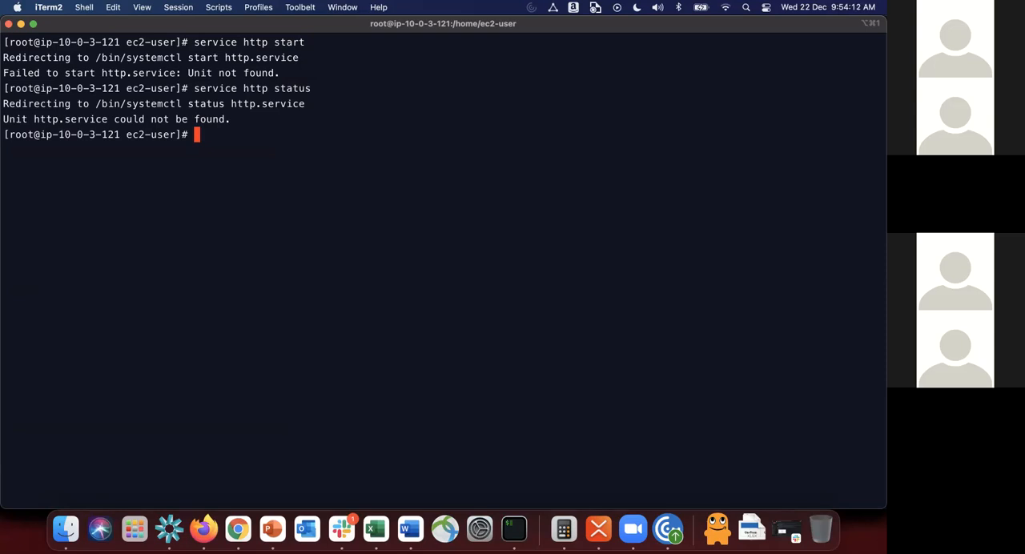
Step: Clear the screen, change to the /var/www/html/ directory on MyWebServer2 and list its contents with ll
{"action": "key", "text": "ctrl+l"}
{"action": "type", "text": "cd "}
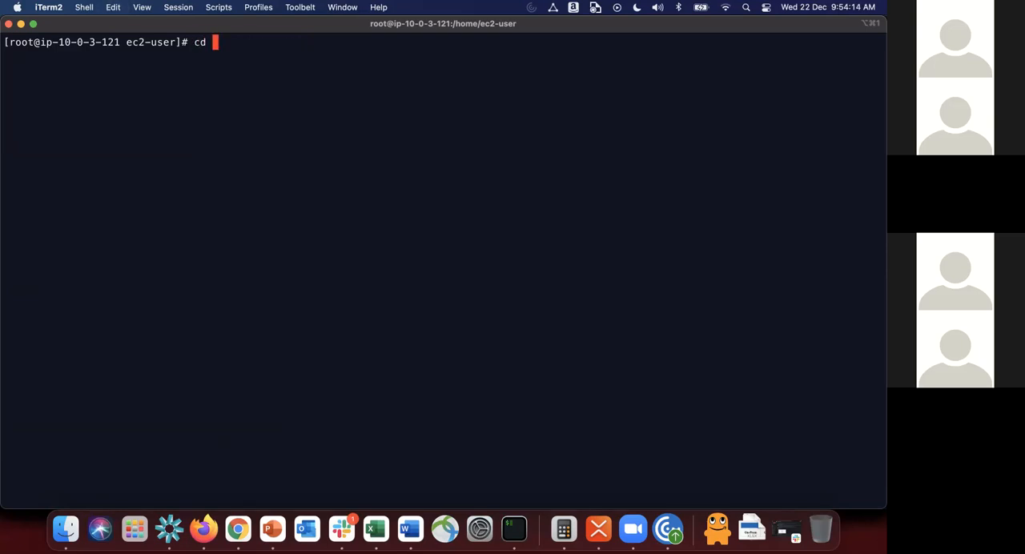
{"action": "type", "text": "/var/www/ht"}
{"action": "key", "text": "Tab"}
{"action": "key", "text": "Return"}
{"action": "type", "text": "ll"}
{"action": "key", "text": "Return"}
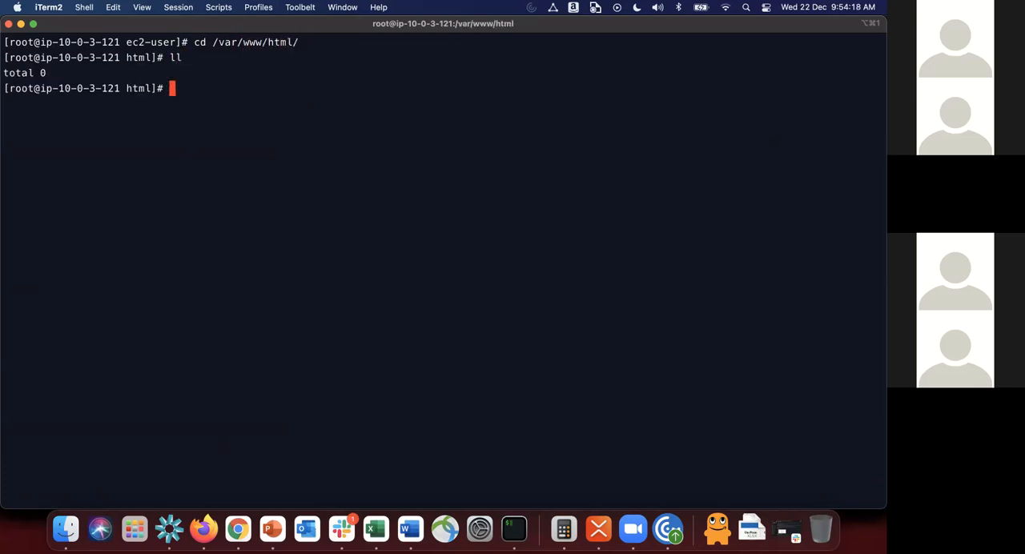
Step: Create index.html in nano with an opening <html> tag and the h1 heading "This web page is served from Web Server 2"
{"action": "type", "text": "nano index.html"}
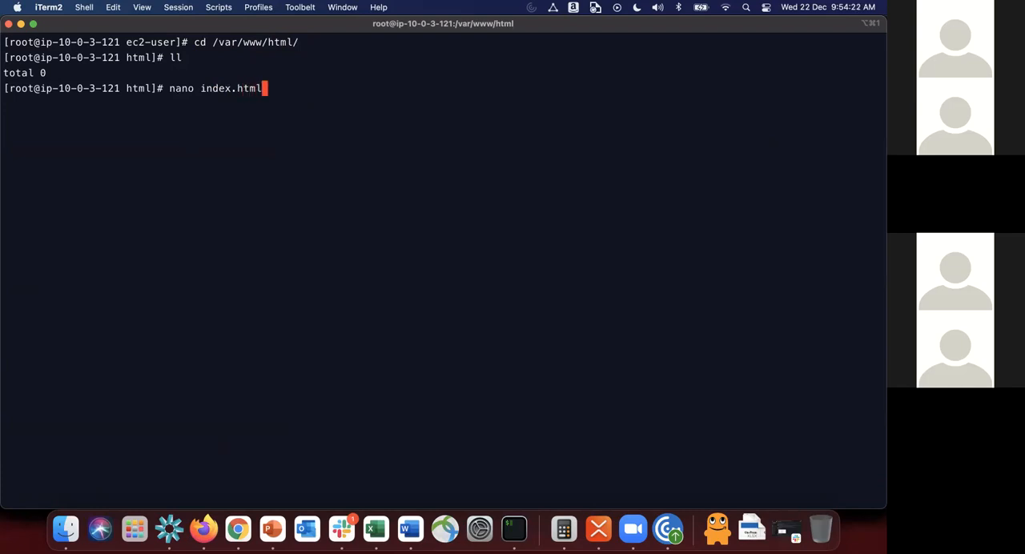
{"action": "key", "text": "Return"}
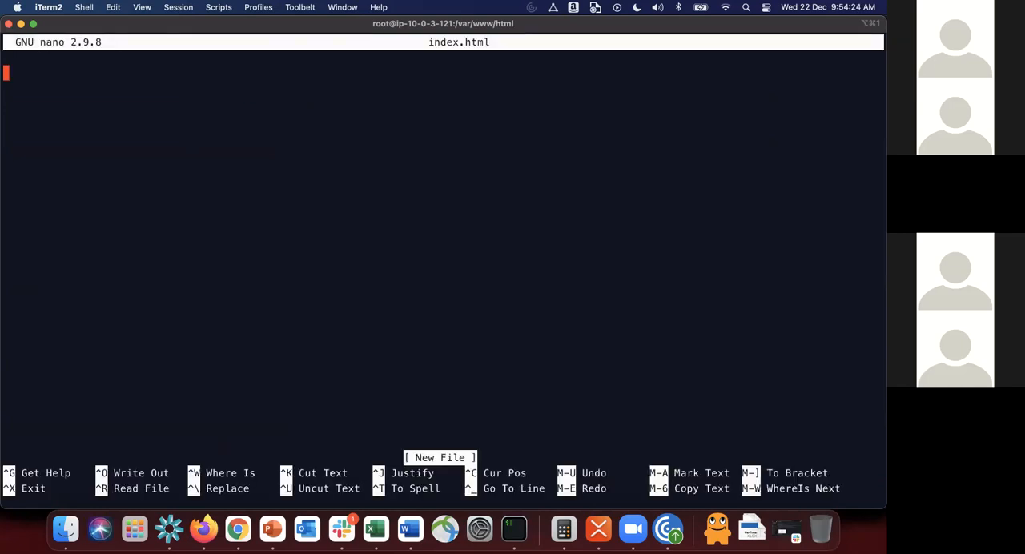
{"action": "type", "text": "<html>"}
{"action": "key", "text": "Return"}
{"action": "type", "text": "<h1>"}
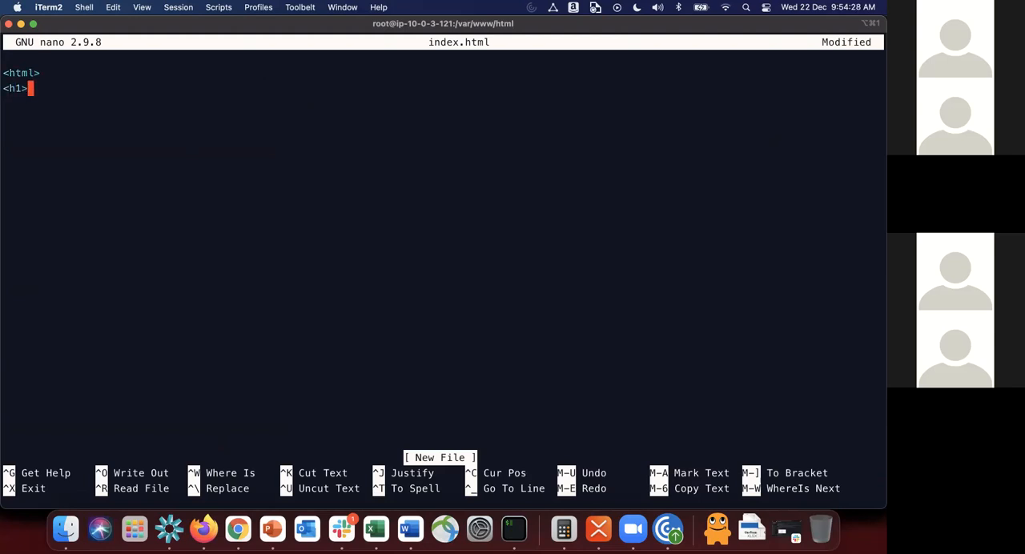
{"action": "type", "text": " This "}
{"action": "type", "text": "w"}
{"action": "type", "text": "age"}
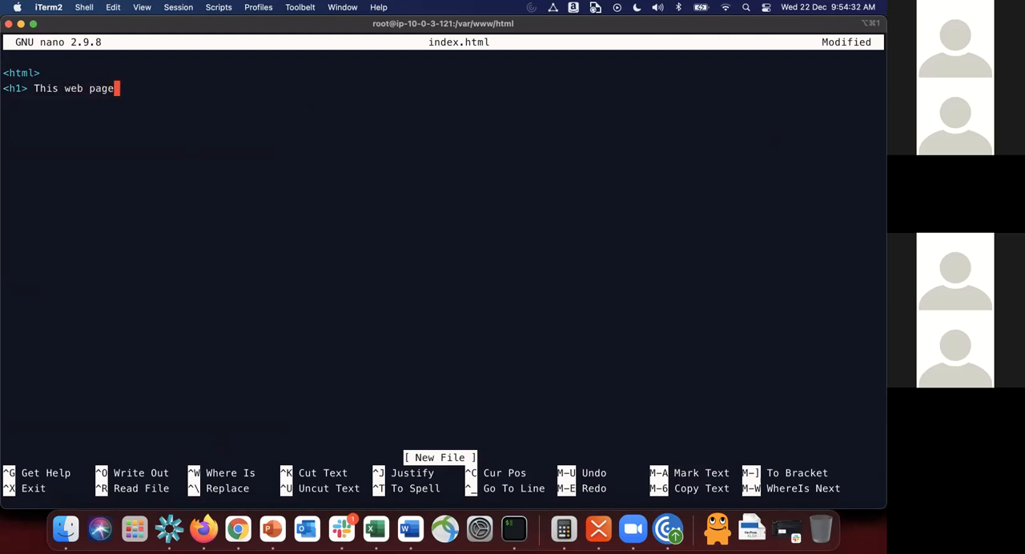
{"action": "type", "text": " i  serve"}
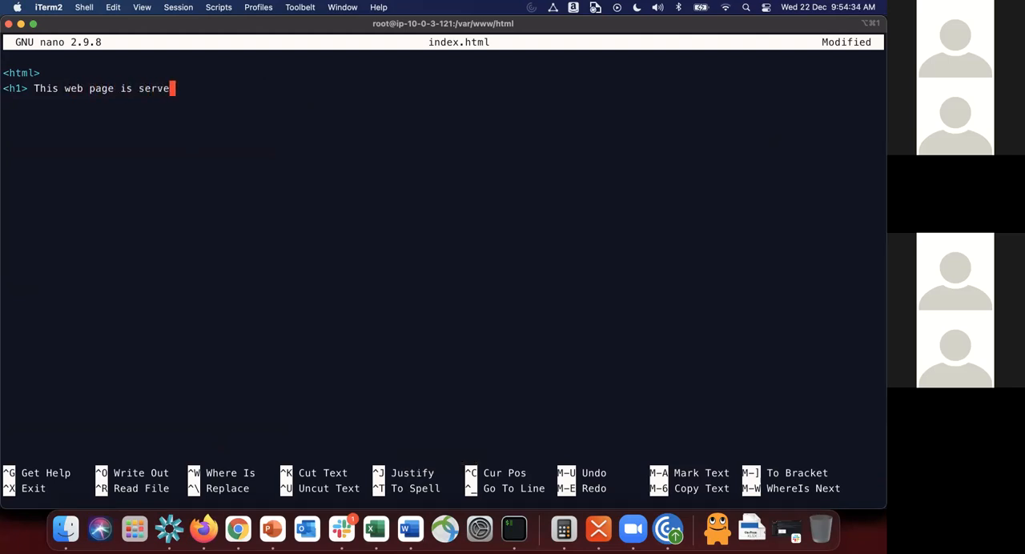
{"action": "type", "text": "d from Web Server"}
{"action": "type", "text": " 2"}
{"action": "type", "text": " </ht"}
{"action": "key", "text": "BackSpace"}
{"action": "type", "text": "1>"}
Step: Close the page with the </html> tag, save it as index.html and exit nano
{"action": "key", "text": "Return"}
{"action": "type", "text": "</html>"}
{"action": "key", "text": "Return"}
{"action": "key", "text": "ctrl+x"}
{"action": "key", "text": "y"}
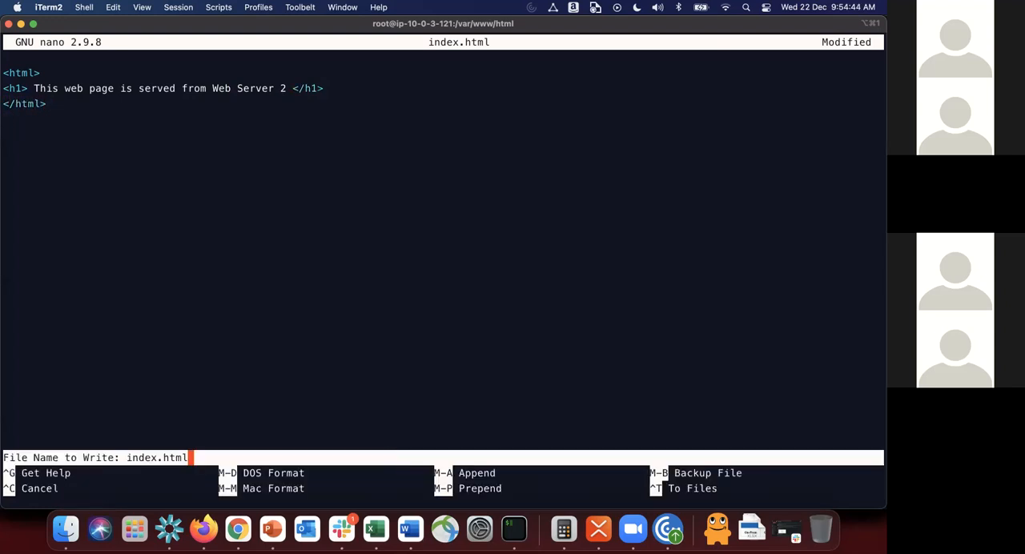
{"action": "key", "text": "Return"}
{"action": "type", "text": "curl http://"}
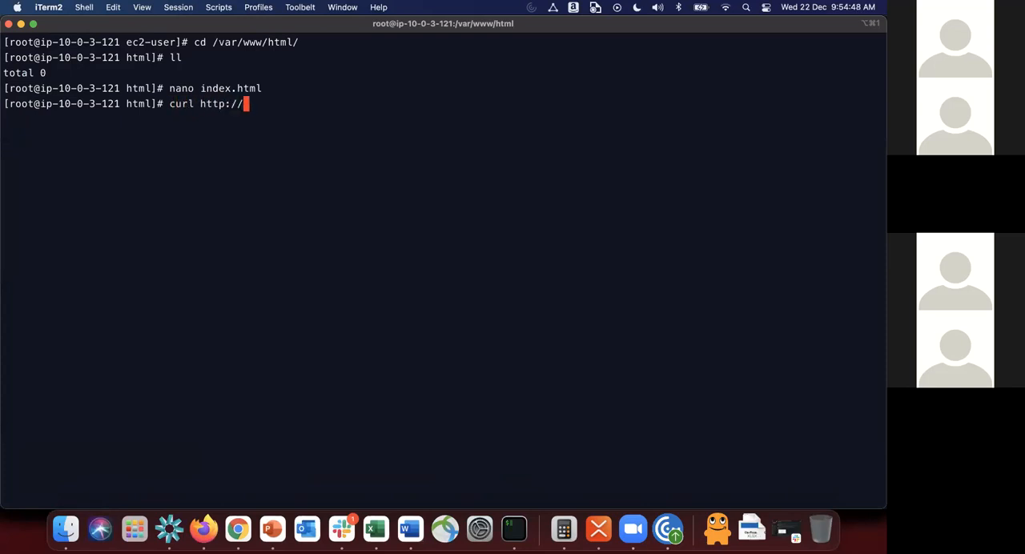
{"action": "type", "text": "10.0.0"}
{"action": "type", "text": ".121"}
{"action": "key", "text": "Return"}
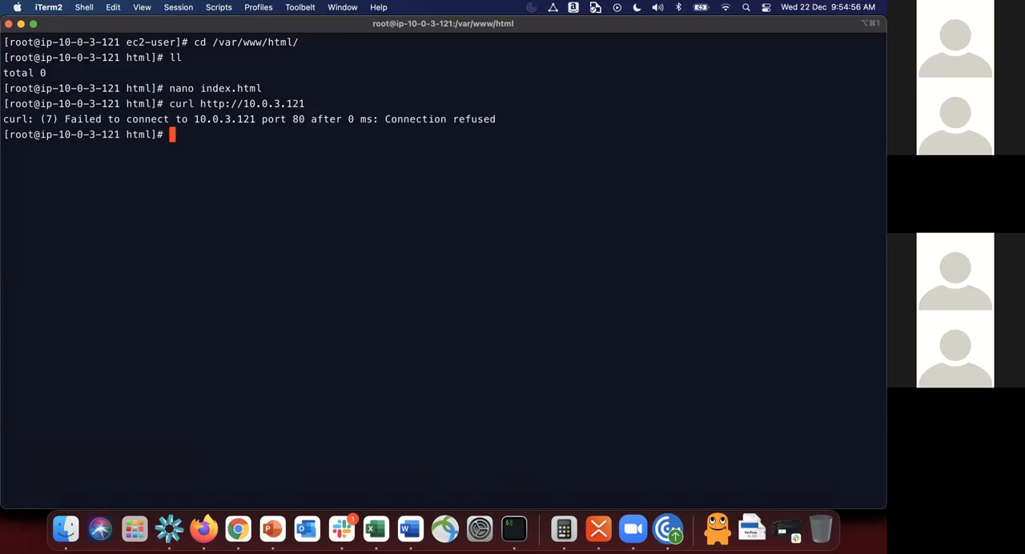
Step: Try again to start the web service by rerunning service http start
{"action": "key", "text": "Up"}
{"action": "key", "text": "Up"}
{"action": "key", "text": "Up"}
{"action": "key", "text": "Up"}
{"action": "key", "text": "Up"}
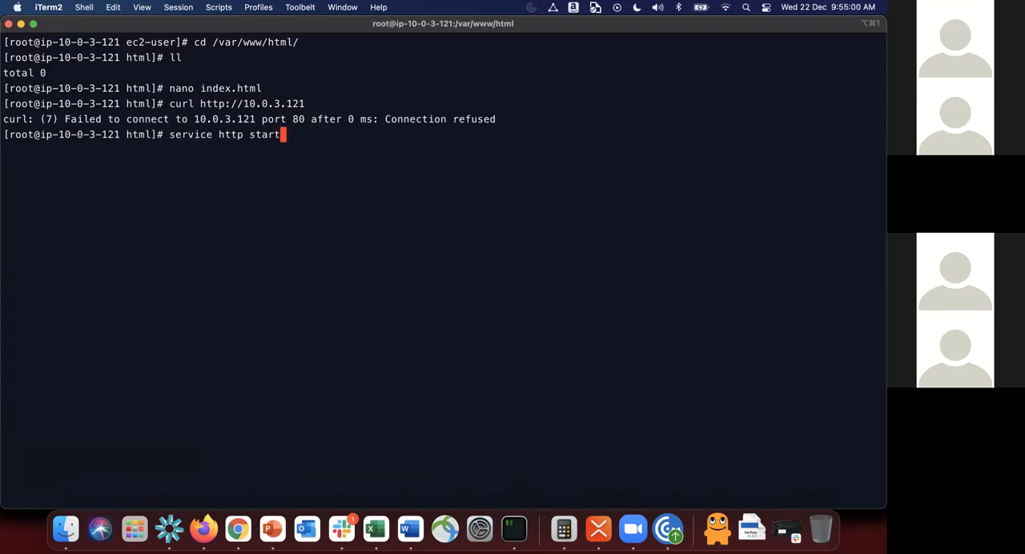
{"action": "key", "text": "Return"}
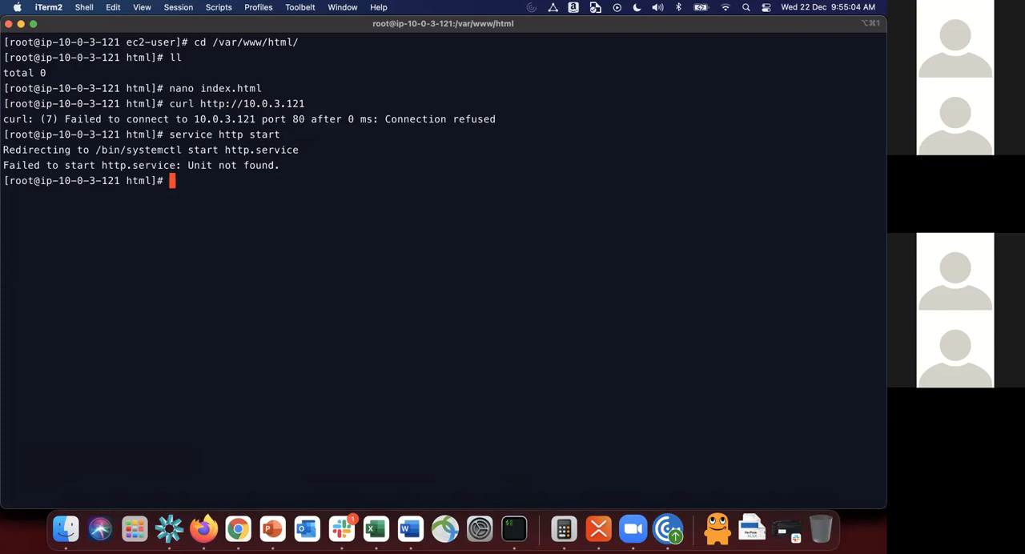
Step: Correct the service name in the recalled command and start Apache on MyWebServer2 with service httpd start
{"action": "key", "text": "Up"}
{"action": "key", "text": "Left"}
{"action": "key", "text": "Left"}
{"action": "key", "text": "Left"}
{"action": "key", "text": "Left"}
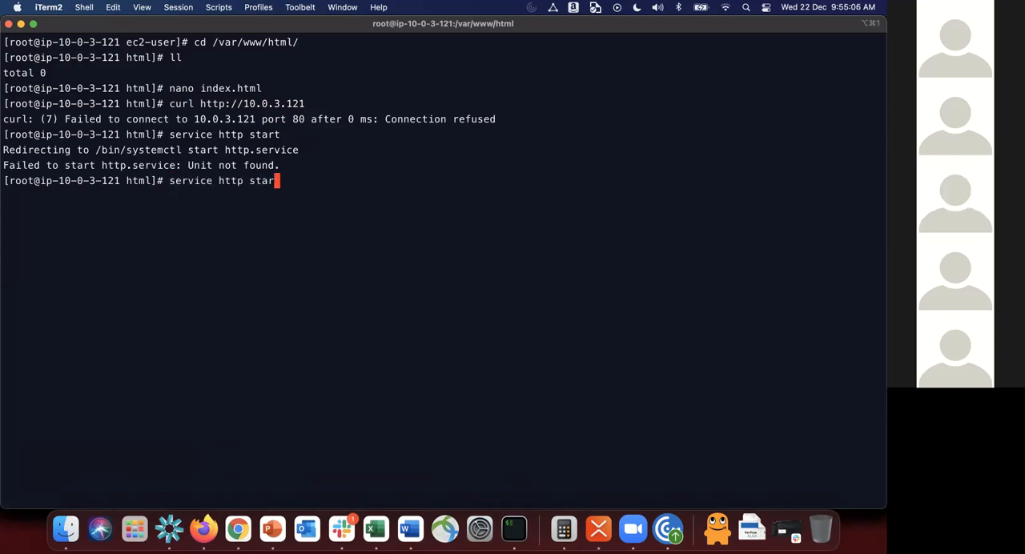
{"action": "key", "text": "Left"}
{"action": "key", "text": "Left"}
{"action": "type", "text": "d"}
{"action": "key", "text": "Return"}
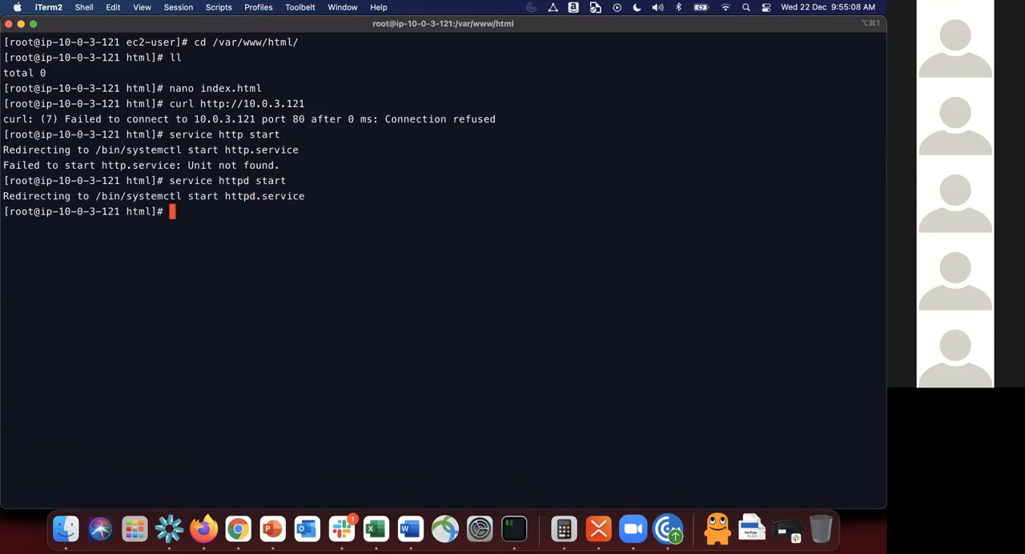
Step: Check the Apache service on MyWebServer2 with service httpd status
{"action": "key", "text": "Up"}
{"action": "key", "text": "BackSpace"}
{"action": "key", "text": "BackSpace"}
{"action": "type", "text": "tus"}
{"action": "key", "text": "Return"}
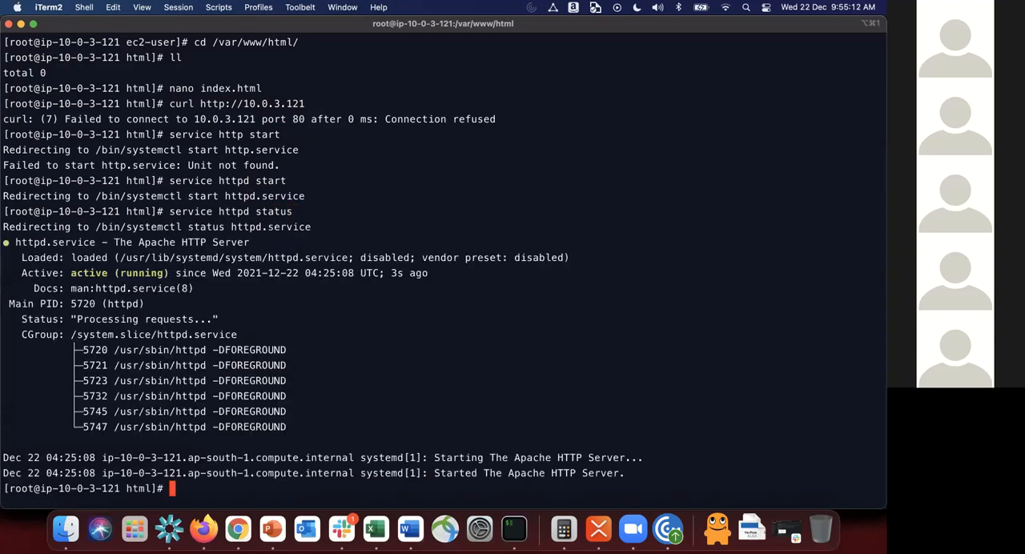
{"action": "key", "text": "ctrl+l"}
{"action": "key", "text": "Up"}
{"action": "key", "text": "Up"}
{"action": "key", "text": "Up"}
{"action": "key", "text": "Up"}
{"action": "key", "text": "Up"}
{"action": "key", "text": "Return"}
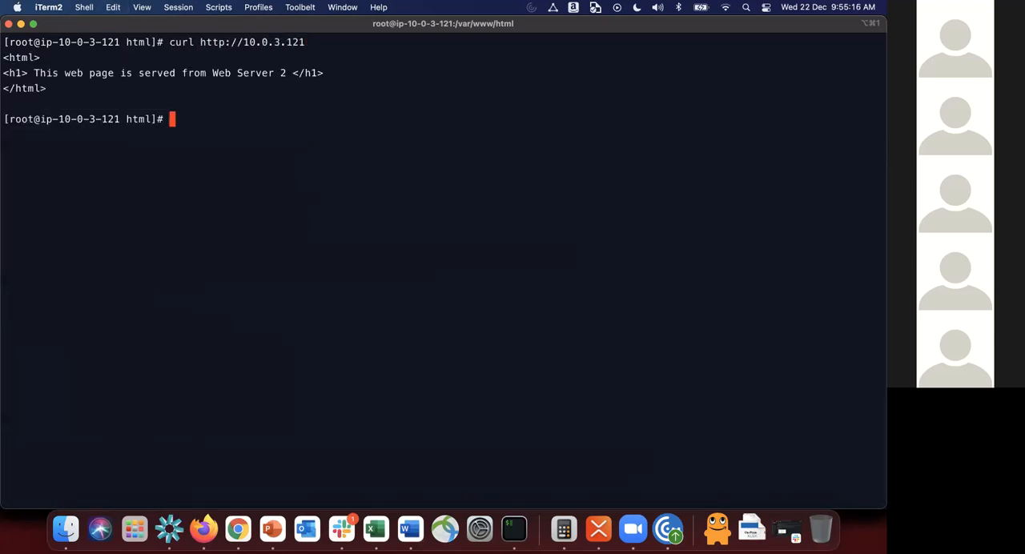
Step: Clear the terminal screen and switch to the AWS Whiteboarding presentation in PowerPoint
{"action": "key", "text": "ctrl+l"}
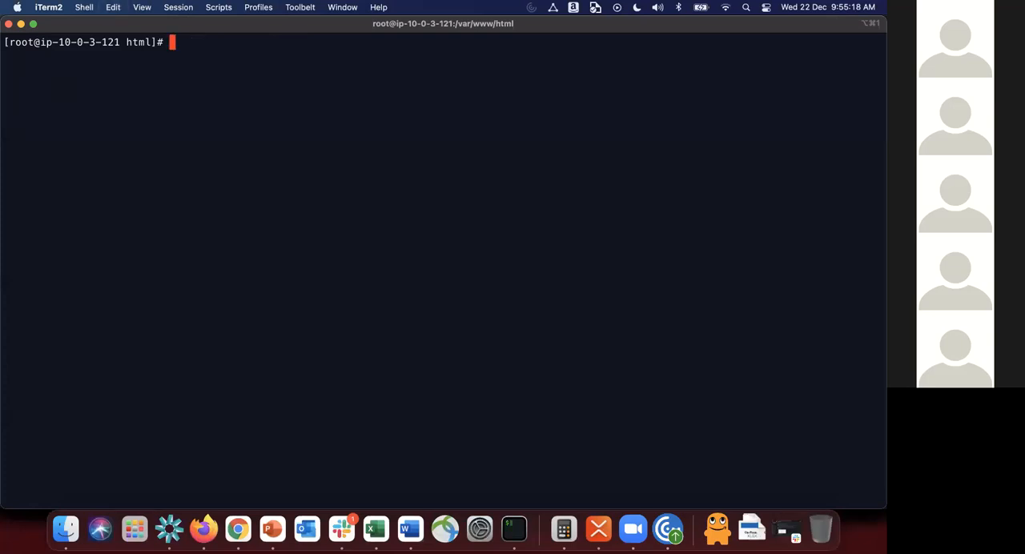
{"action": "key", "text": "super+Tab"}
{"action": "key", "text": "super+Tab"}
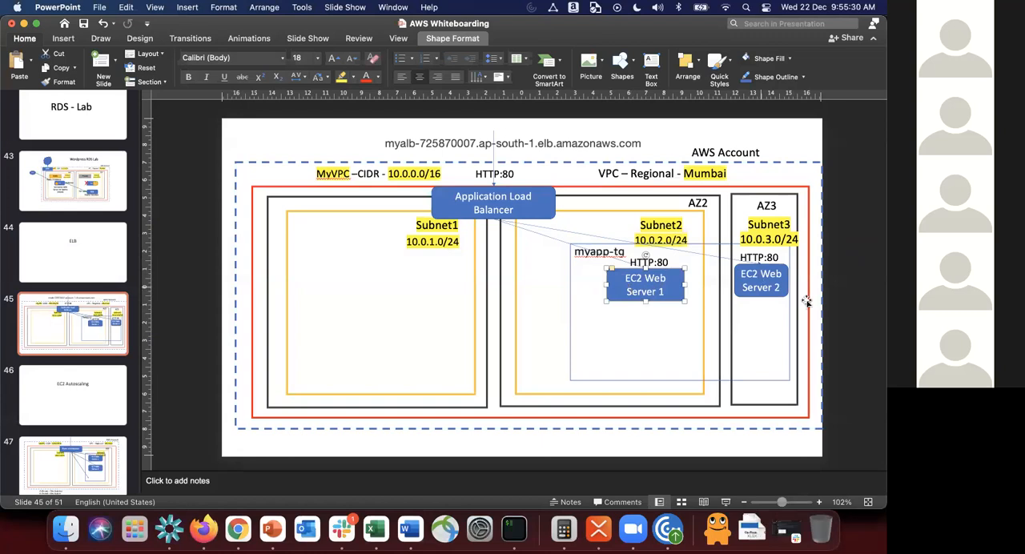
Step: Switch to Chrome and close the five extra browser tabs, keeping only the Instances tab and the two Target groups tabs
{"action": "key", "text": "super+Tab"}
{"action": "key", "text": "super+Tab"}
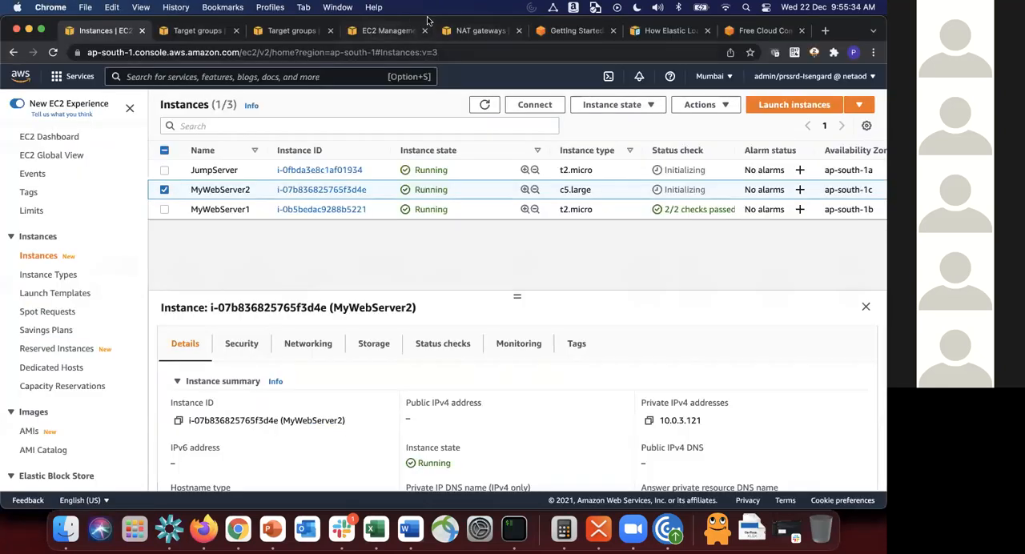
{"action": "left_click", "coordinate": [613, 31]}
{"action": "left_click", "coordinate": [613, 31]}
{"action": "left_click", "coordinate": [613, 31]}
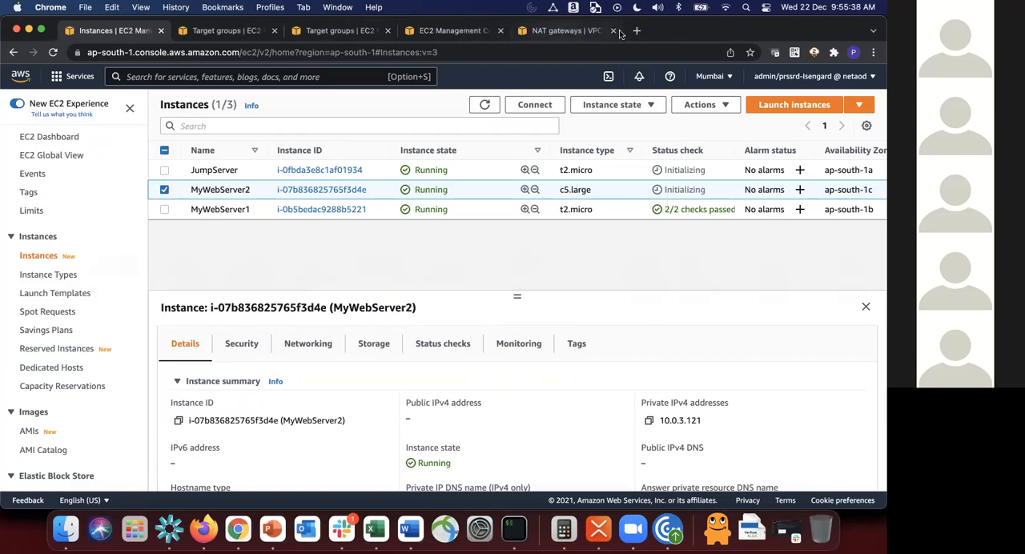
{"action": "left_click", "coordinate": [613, 32]}
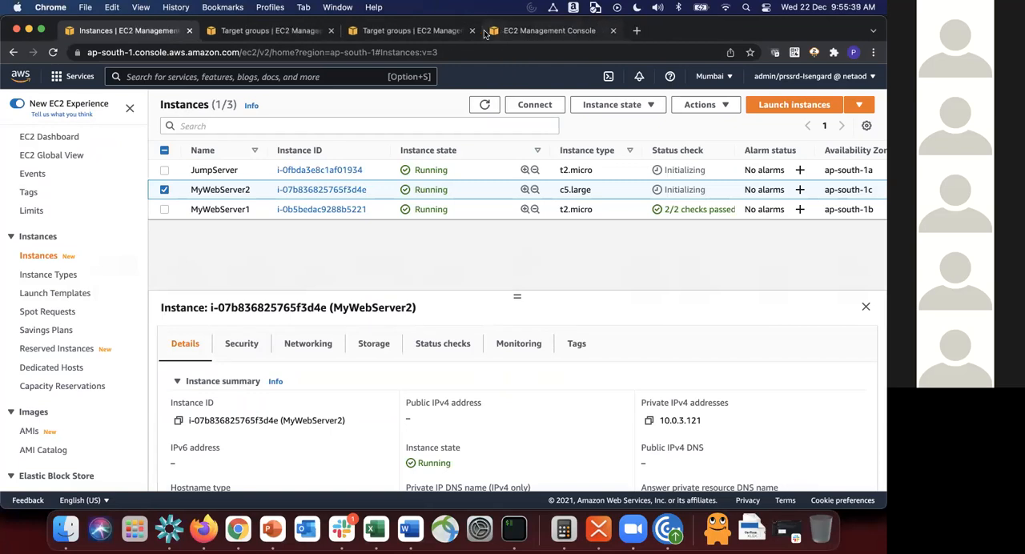
{"action": "left_click", "coordinate": [613, 30]}
Step: Open the myapp-tg target group from the target groups list and review its details and registered targets
{"action": "left_click", "coordinate": [416, 31]}
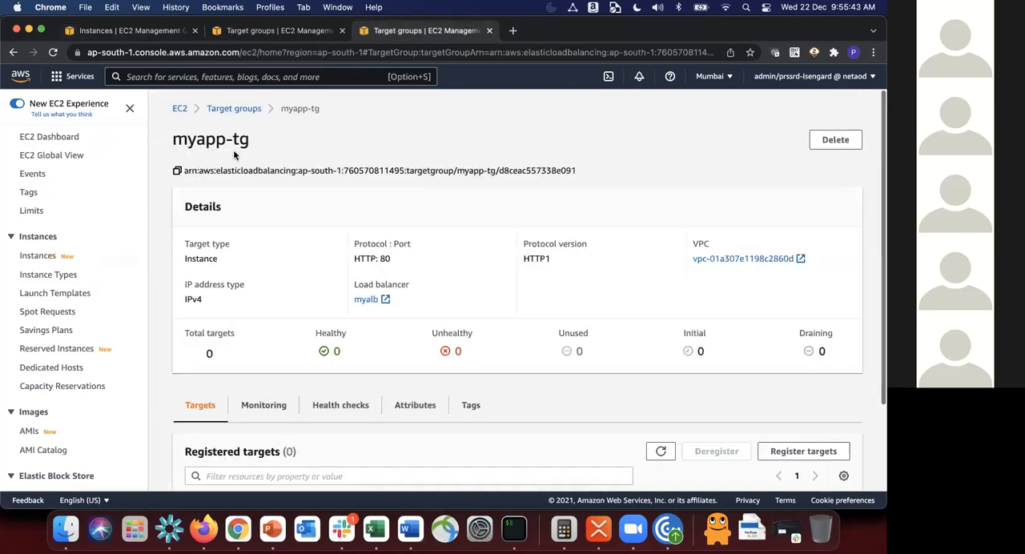
{"action": "left_click", "coordinate": [221, 109]}
{"action": "scroll", "coordinate": [32, 353], "scroll_direction": "down", "scroll_amount": 6}
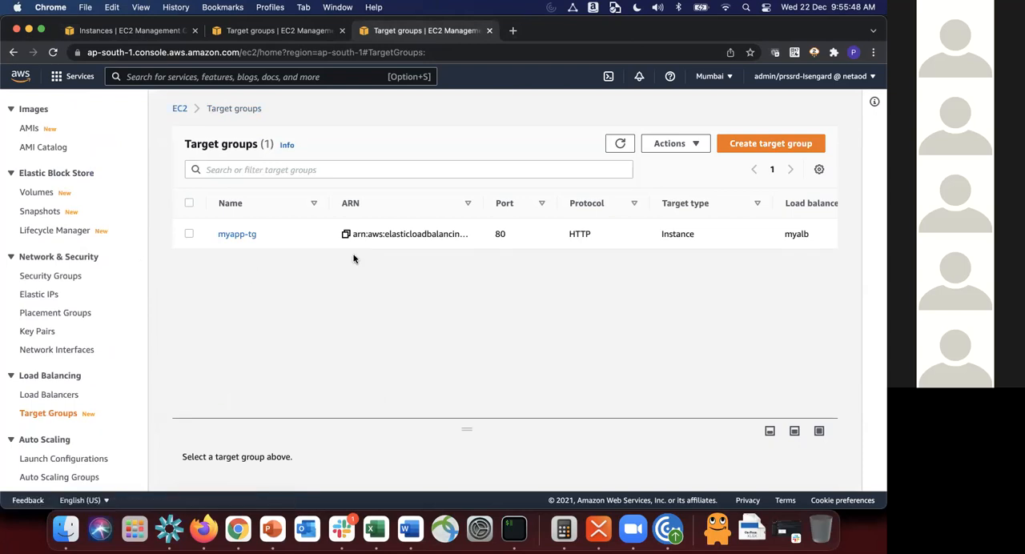
{"action": "left_click", "coordinate": [238, 234]}
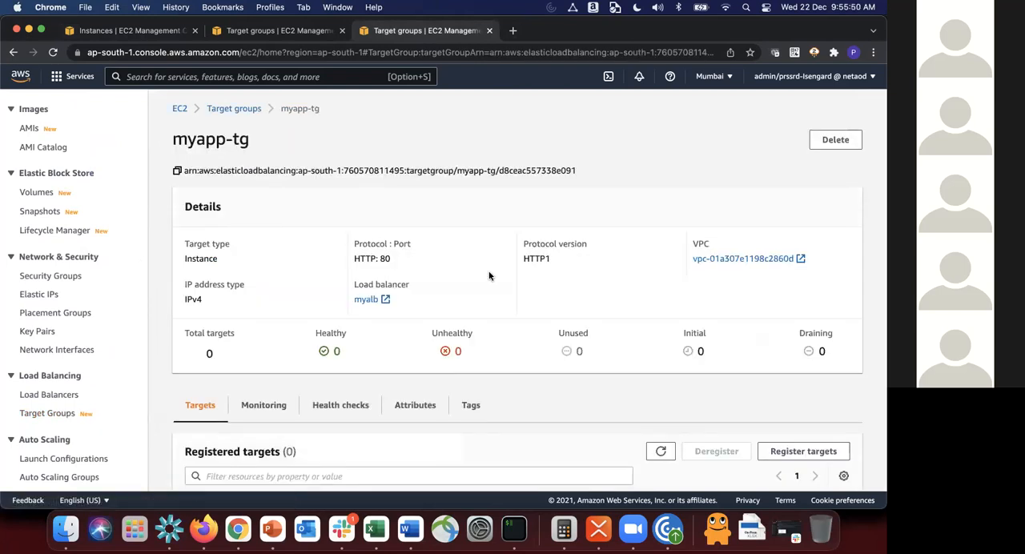
{"action": "scroll", "coordinate": [488, 275], "scroll_direction": "down", "scroll_amount": 2}
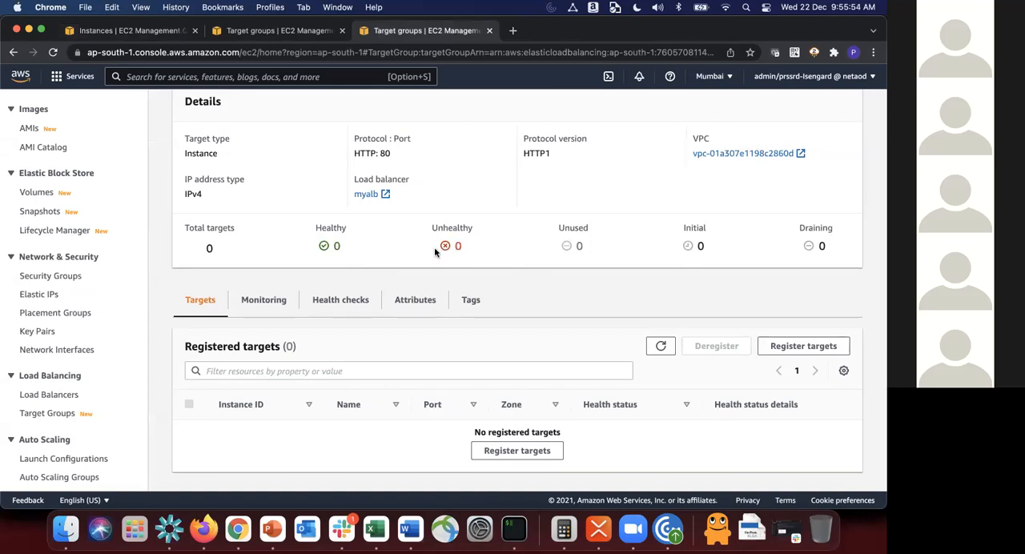
{"action": "scroll", "coordinate": [330, 316], "scroll_direction": "down", "scroll_amount": 1}
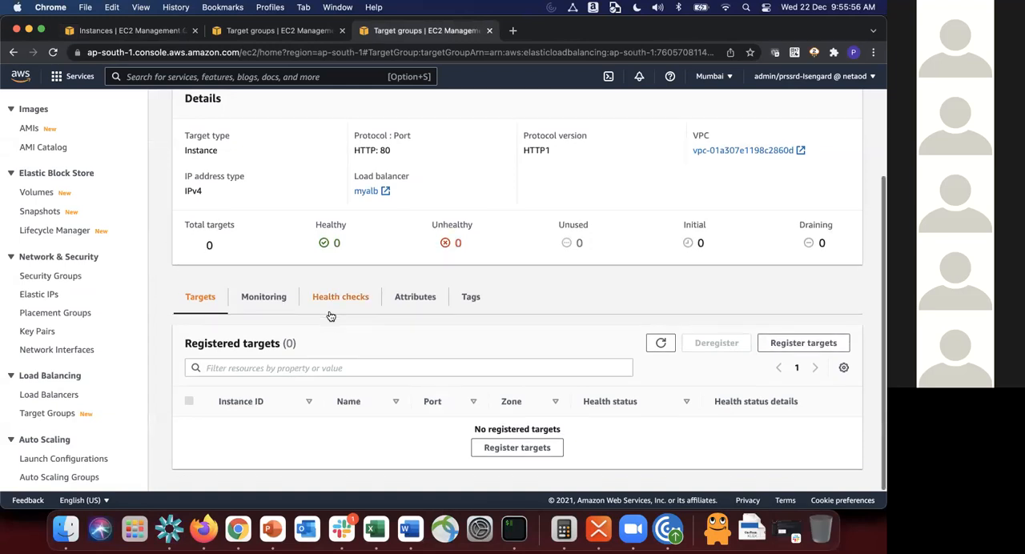
Step: Register MyWebServer1 and MyWebServer2 on port 80 as targets of myapp-tg
{"action": "left_click", "coordinate": [516, 453]}
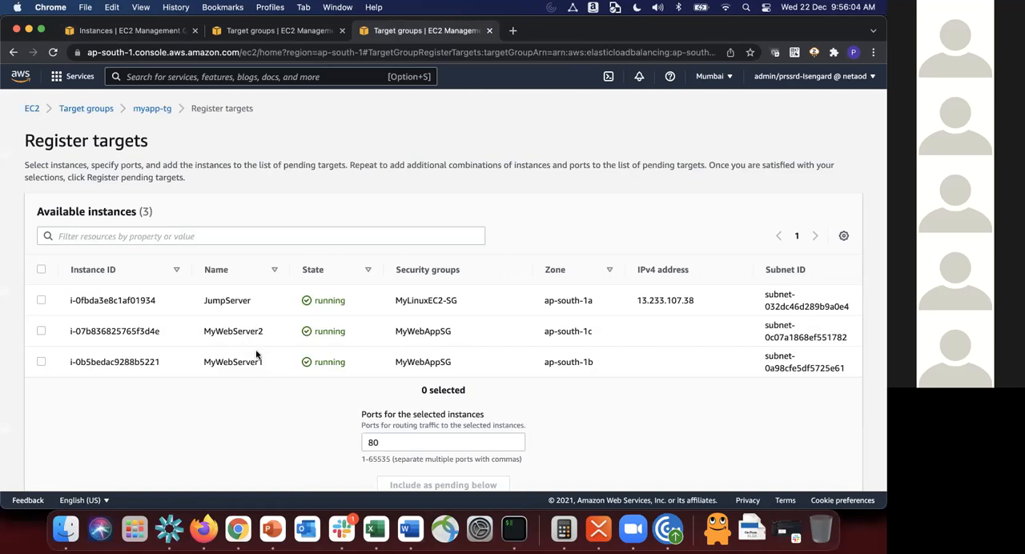
{"action": "left_click", "coordinate": [41, 362]}
{"action": "left_click", "coordinate": [41, 331]}
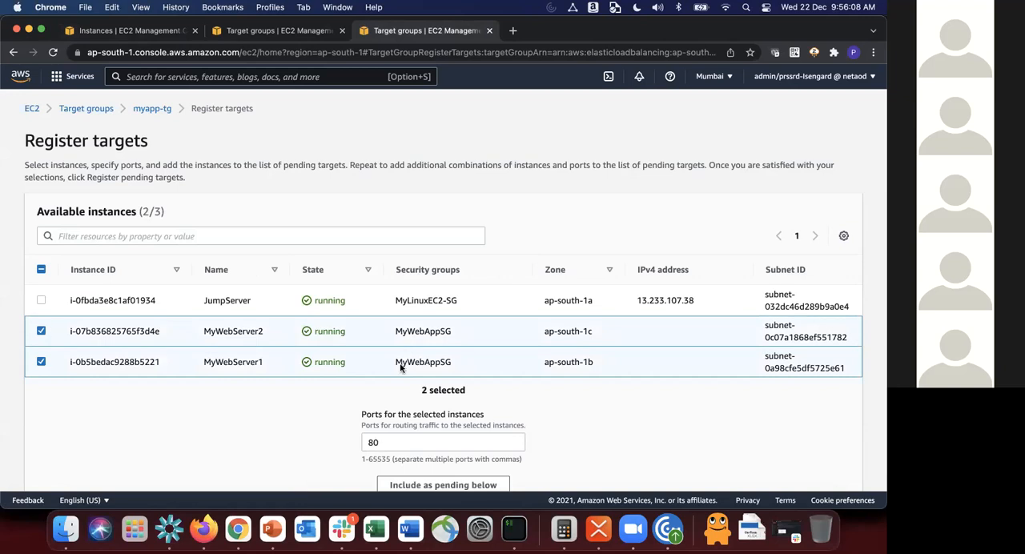
{"action": "scroll", "coordinate": [400, 367], "scroll_direction": "down", "scroll_amount": 5}
{"action": "scroll", "coordinate": [403, 370], "scroll_direction": "down", "scroll_amount": 1}
{"action": "left_click", "coordinate": [466, 290]}
{"action": "scroll", "coordinate": [466, 291], "scroll_direction": "down", "scroll_amount": 1}
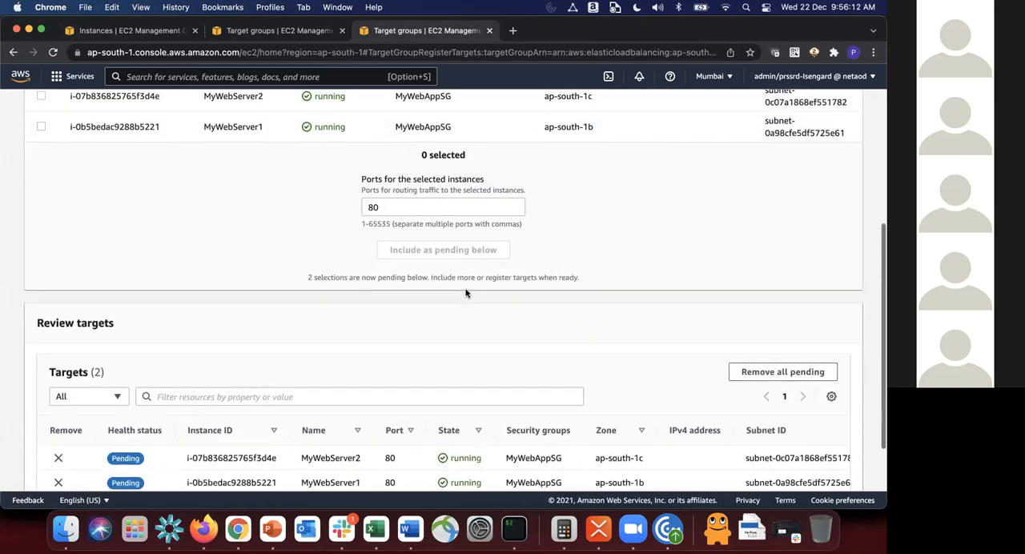
{"action": "scroll", "coordinate": [372, 229], "scroll_direction": "down", "scroll_amount": 2}
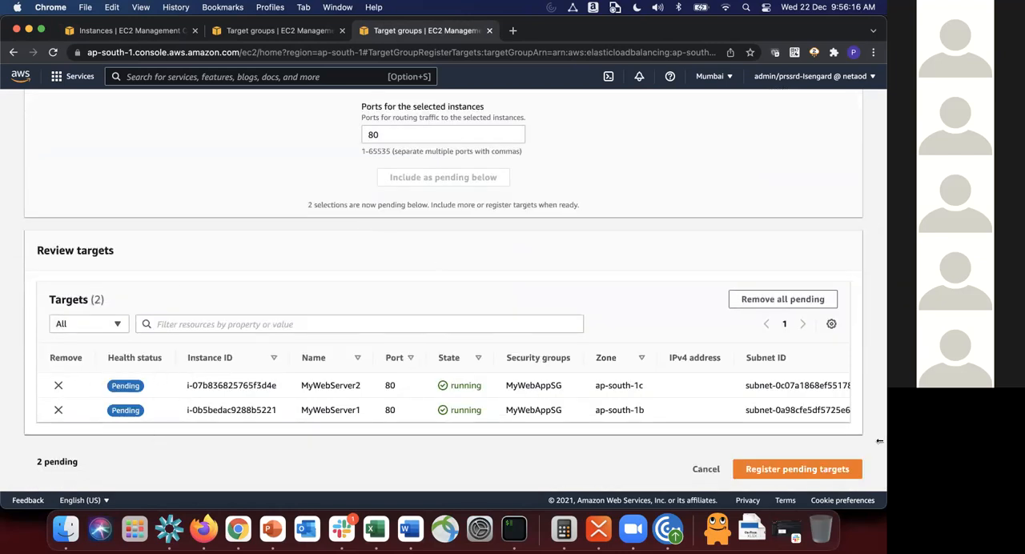
{"action": "left_click", "coordinate": [796, 469]}
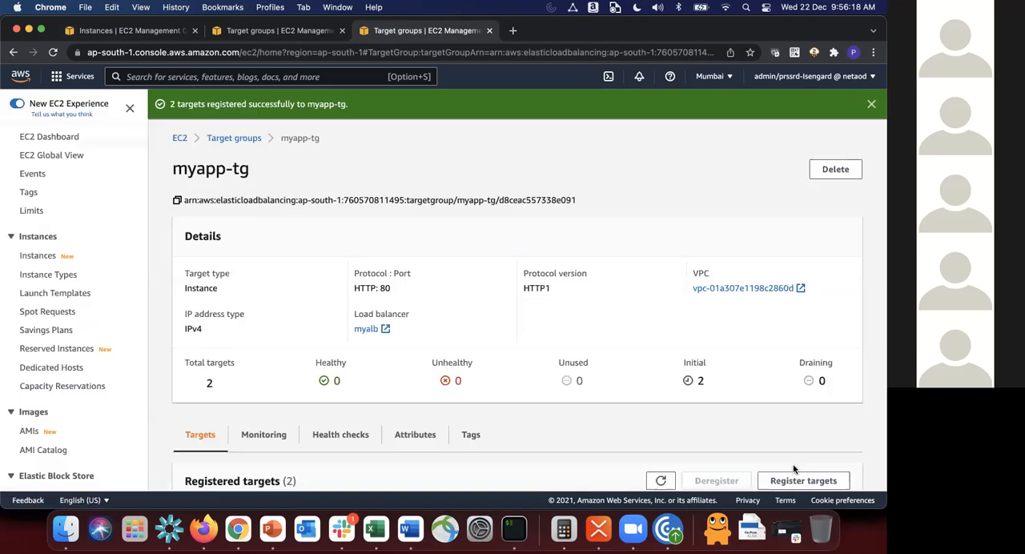
Step: Refresh the registered targets, then examine the health check settings of myapp-tg, including its path and healthy threshold
{"action": "scroll", "coordinate": [698, 371], "scroll_direction": "down", "scroll_amount": 3}
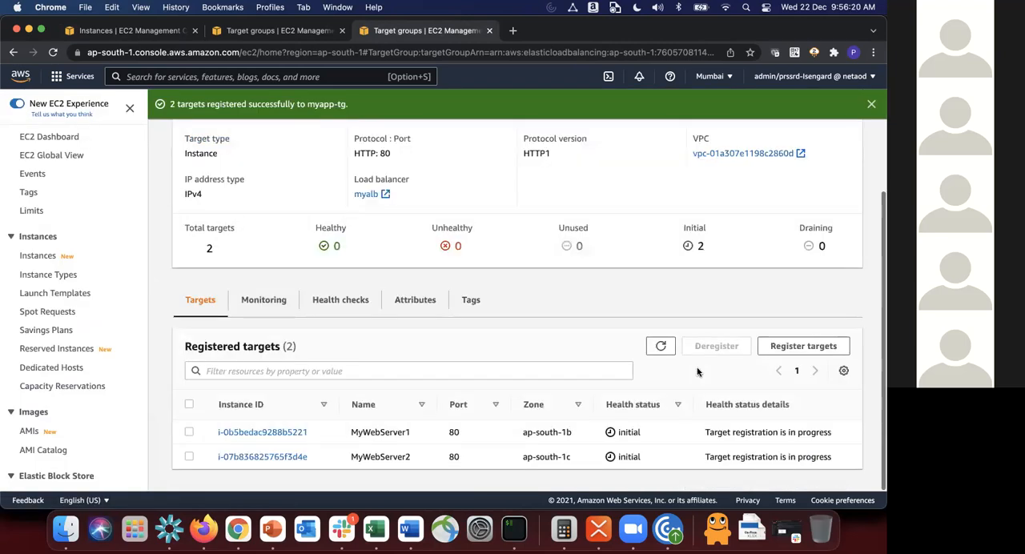
{"action": "left_click", "coordinate": [662, 347]}
{"action": "left_click", "coordinate": [346, 299]}
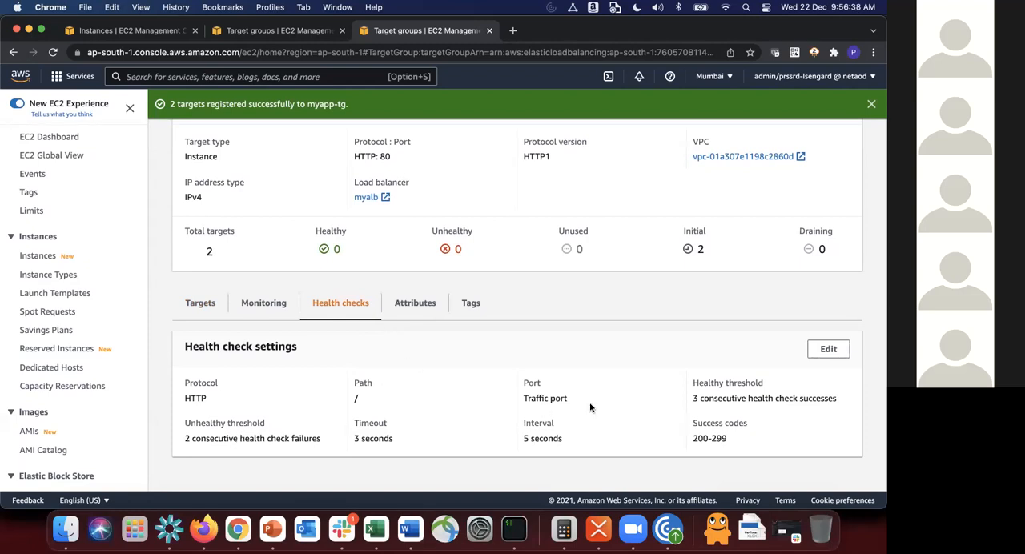
{"action": "left_click_drag", "start_coordinate": [691, 400], "coordinate": [841, 405]}
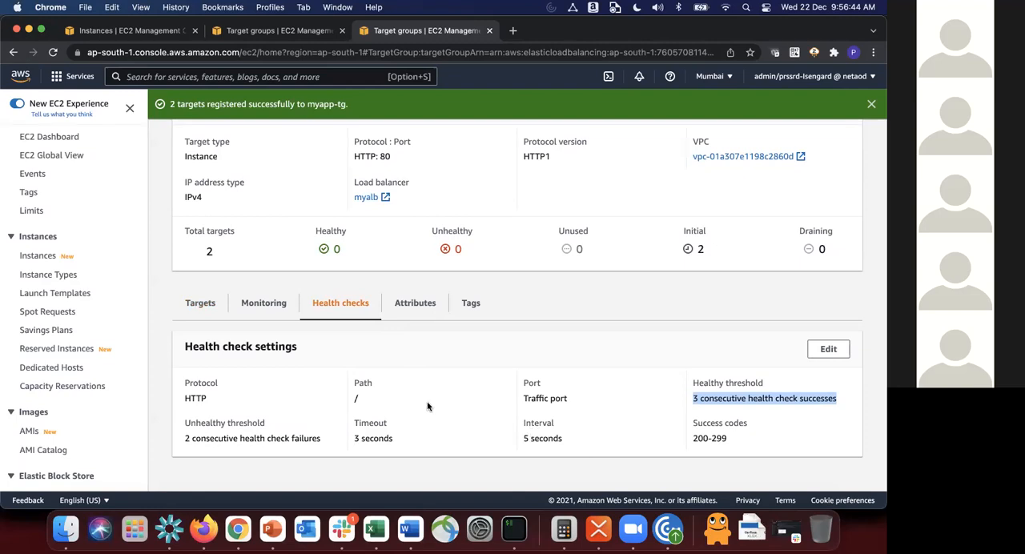
{"action": "left_click_drag", "start_coordinate": [360, 394], "coordinate": [337, 392]}
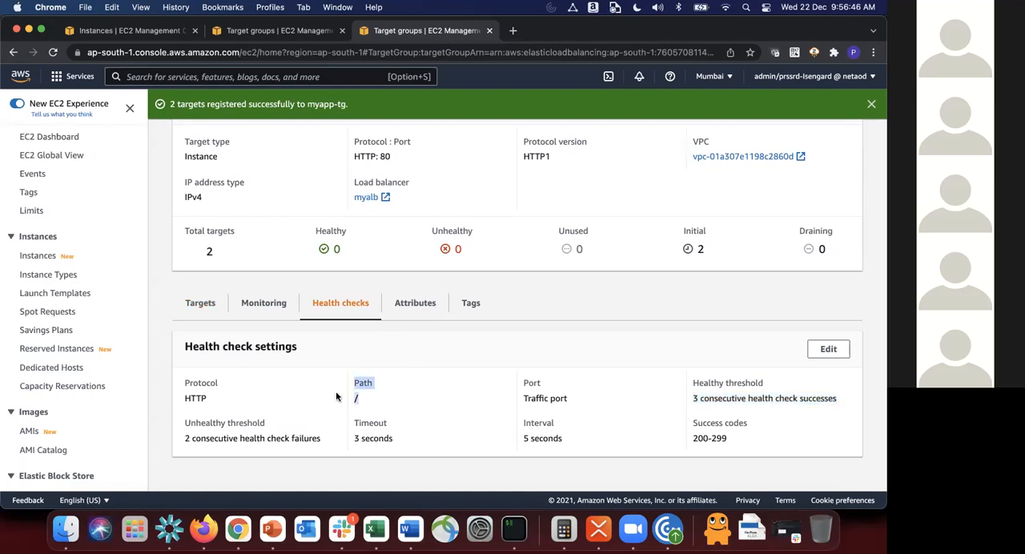
{"action": "left_click", "coordinate": [361, 391]}
{"action": "left_click_drag", "start_coordinate": [690, 399], "coordinate": [830, 396]}
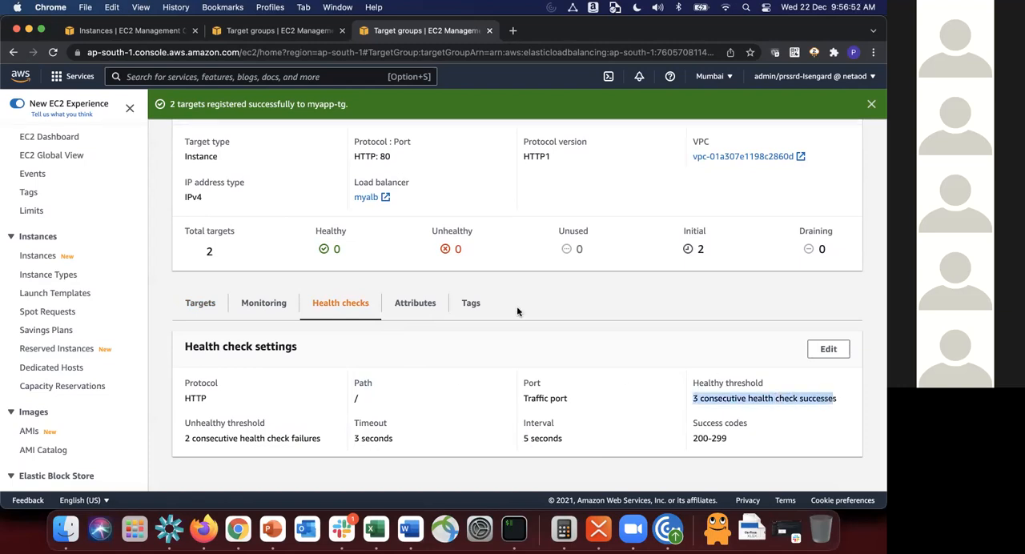
Step: Return to the registered targets of myapp-tg and refresh the list to check both servers' health status
{"action": "left_click", "coordinate": [181, 317]}
{"action": "left_click", "coordinate": [662, 346]}
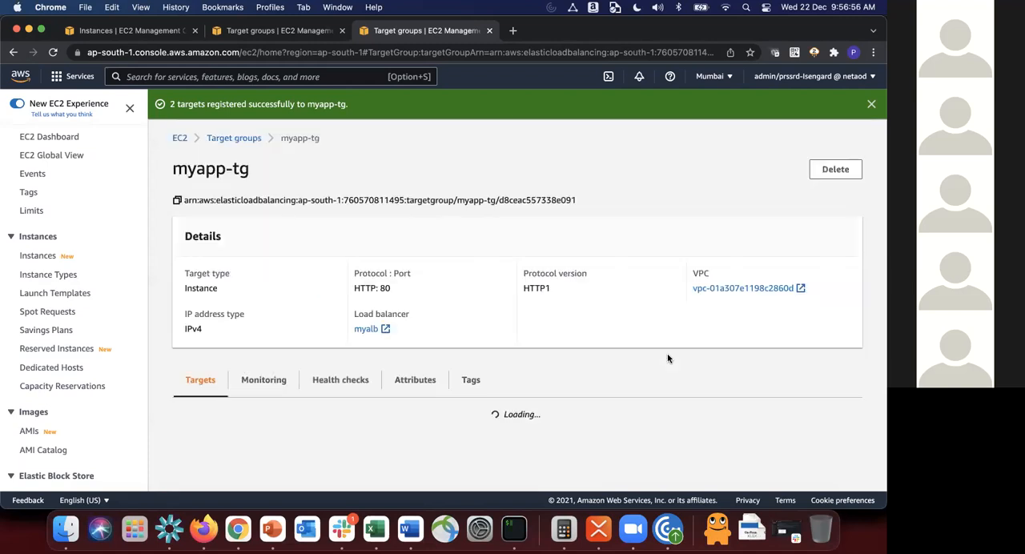
{"action": "scroll", "coordinate": [668, 359], "scroll_direction": "down", "scroll_amount": 3}
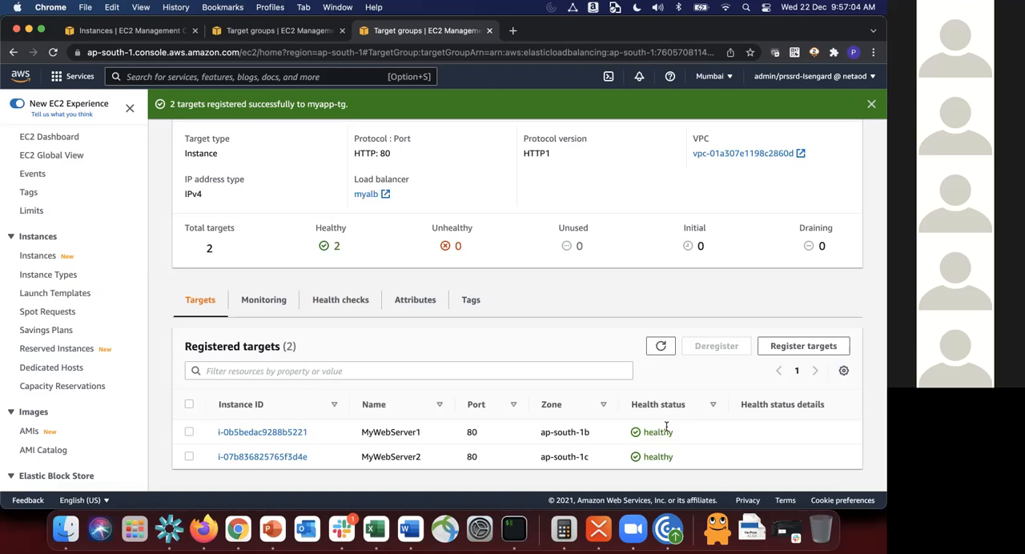
{"action": "key", "text": "super+Tab"}
{"action": "key", "text": "super+Tab"}
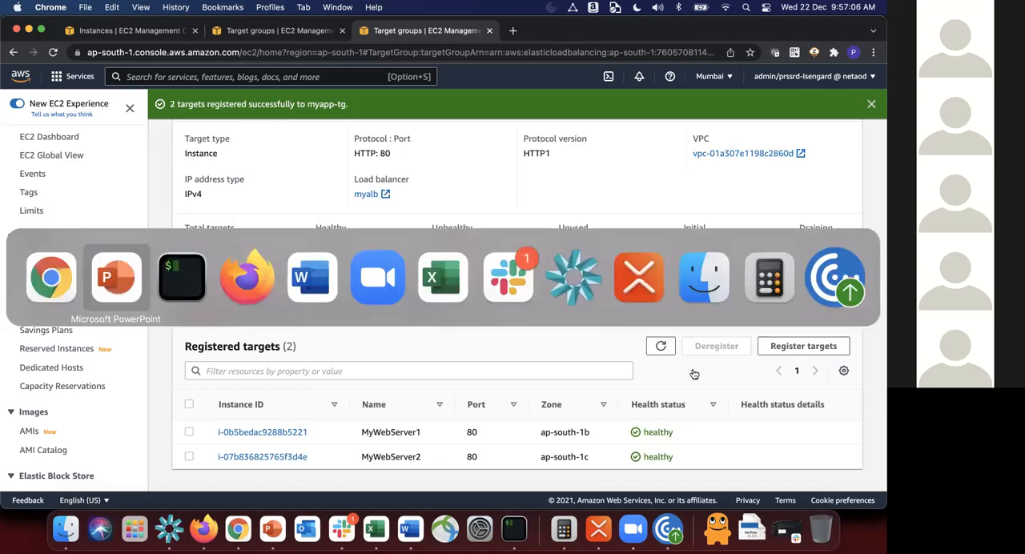
{"action": "key", "text": "Up"}
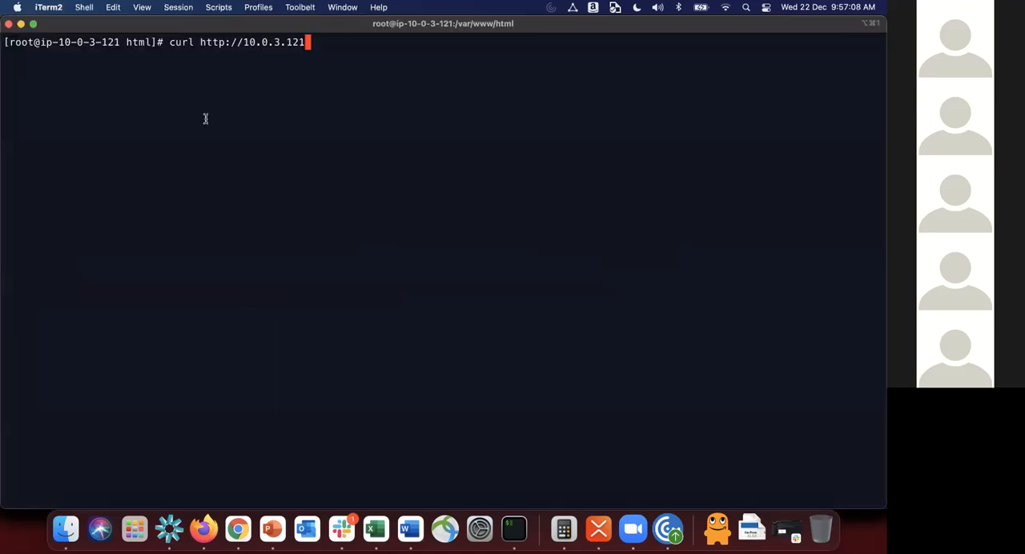
{"action": "type", "text": "/"}
{"action": "key", "text": "Return"}
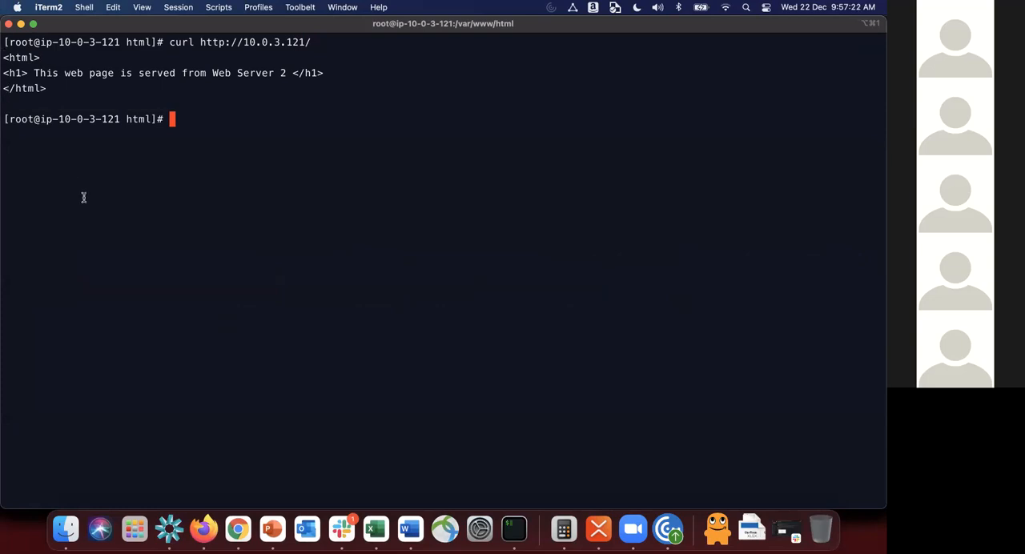
{"action": "key", "text": "super+Tab"}
{"action": "key", "text": "super+Tab"}
{"action": "key", "text": "Up"}
{"action": "key", "text": "BackSpace"}
{"action": "key", "text": "Left"}
{"action": "key", "text": "Left"}
{"action": "key", "text": "Left"}
{"action": "key", "text": "Left"}
{"action": "key", "text": "Left"}
{"action": "key", "text": "Left"}
{"action": "key", "text": "Left"}
{"action": "key", "text": "Left"}
{"action": "key", "text": "Left"}
{"action": "key", "text": "Left"}
{"action": "key", "text": "Left"}
{"action": "key", "text": "Left"}
{"action": "key", "text": "Left"}
{"action": "key", "text": "Left"}
{"action": "key", "text": "Left"}
{"action": "key", "text": "Left"}
{"action": "key", "text": "Left"}
{"action": "key", "text": "Left"}
{"action": "key", "text": "Right"}
{"action": "type", "text": "-iV"}
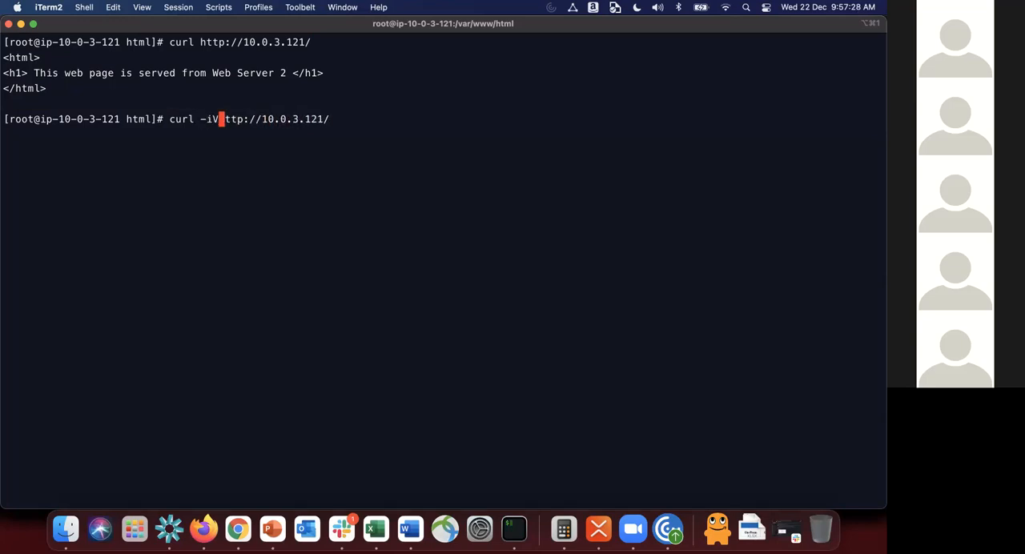
{"action": "key", "text": "BackSpace"}
{"action": "type", "text": "v"}
{"action": "key", "text": "Return"}
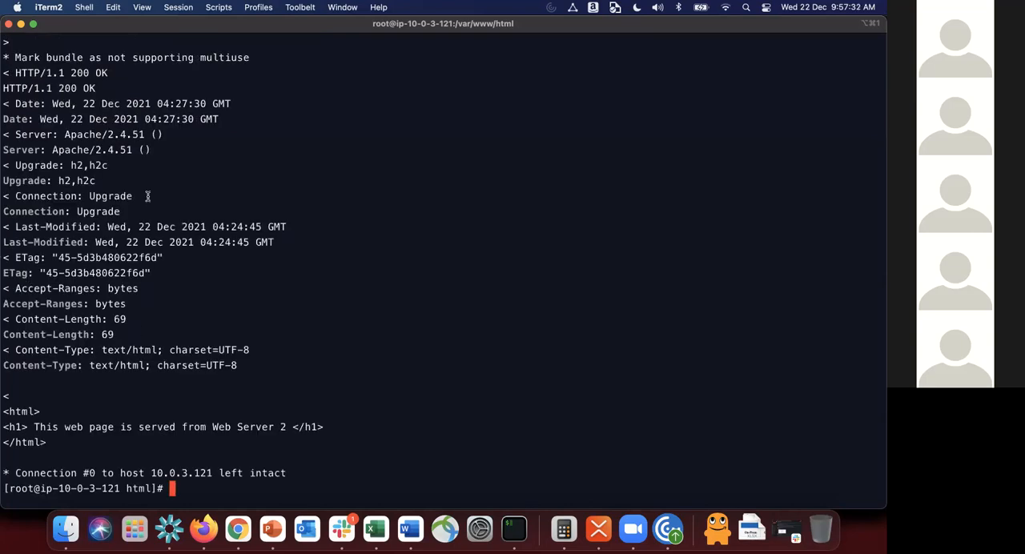
{"action": "scroll", "coordinate": [147, 196], "scroll_direction": "up", "scroll_amount": 1}
{"action": "triple_click", "coordinate": [116, 102]}
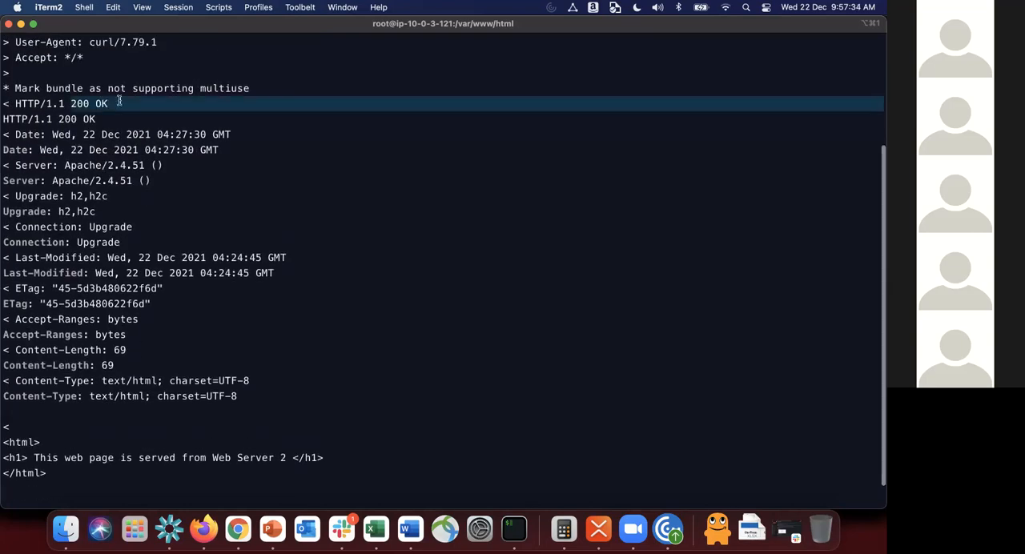
{"action": "left_click", "coordinate": [679, 6]}
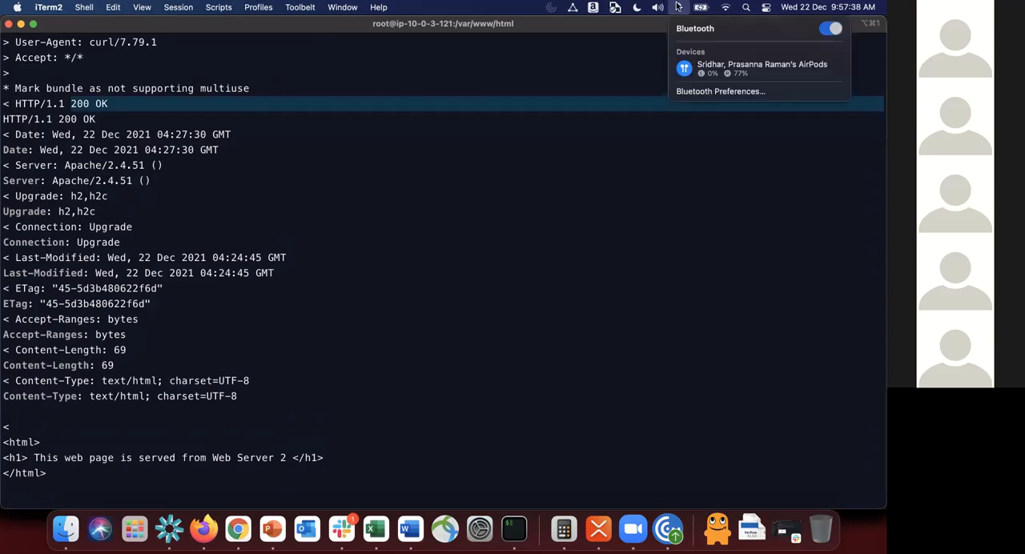
{"action": "left_click", "coordinate": [679, 7]}
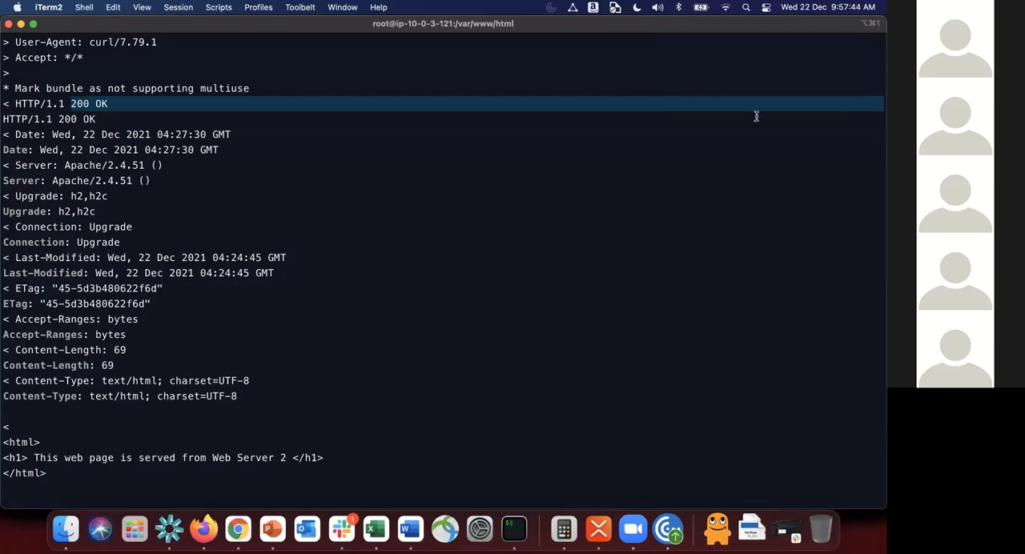
Step: Switch to Chrome, open the load balancers list and copy the DNS name of myalb
{"action": "key", "text": "super+Tab"}
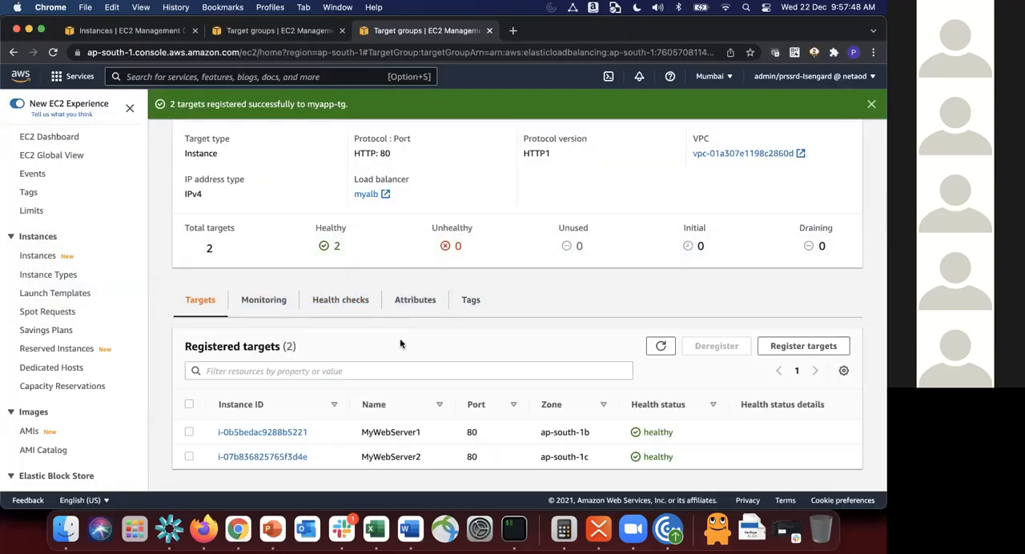
{"action": "scroll", "coordinate": [401, 344], "scroll_direction": "up", "scroll_amount": 4}
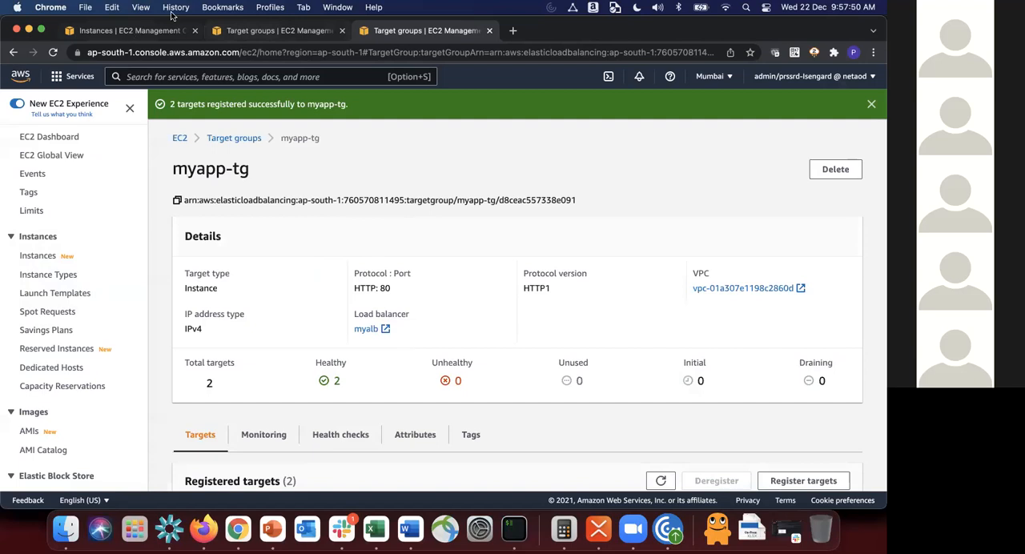
{"action": "scroll", "coordinate": [64, 369], "scroll_direction": "down", "scroll_amount": 3}
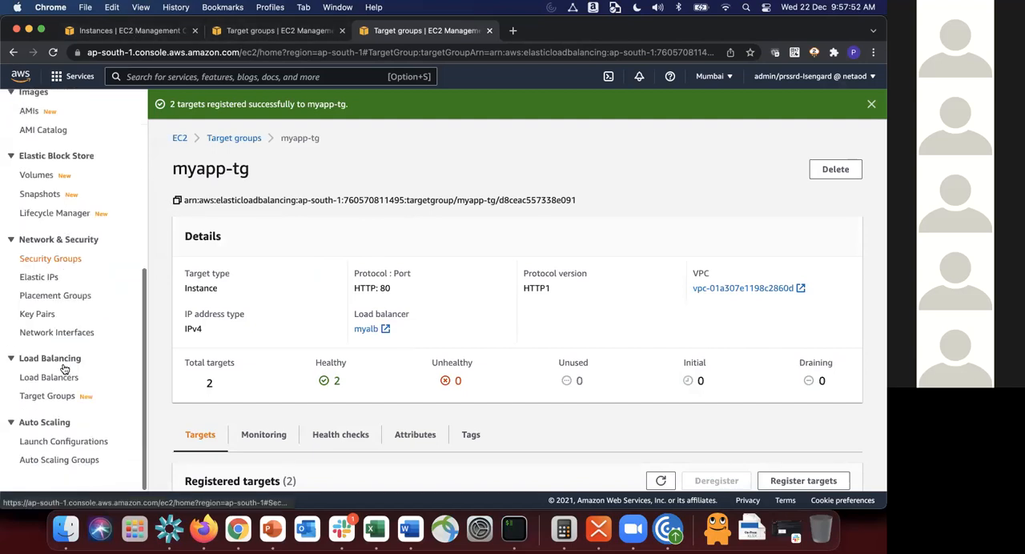
{"action": "left_click", "coordinate": [39, 380]}
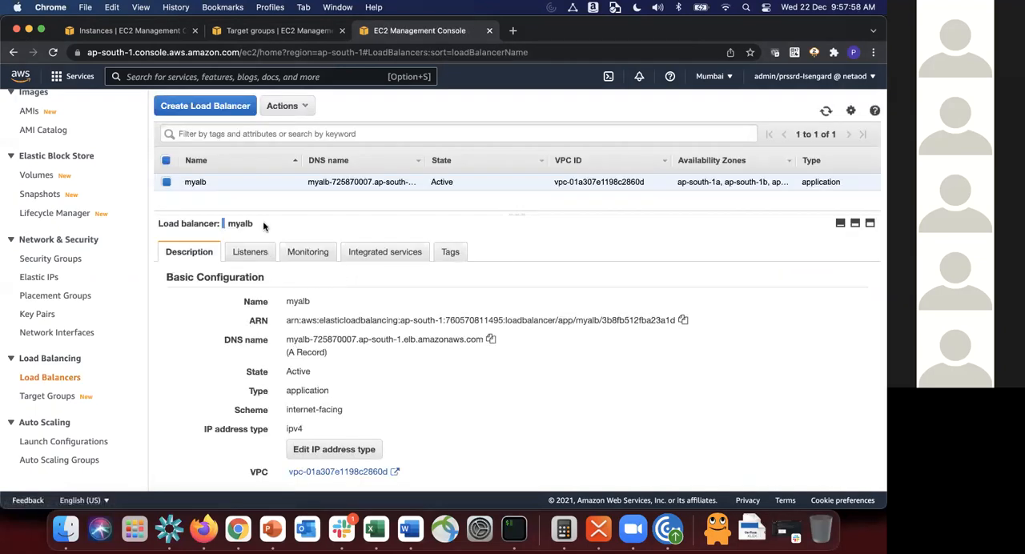
{"action": "left_click", "coordinate": [491, 340]}
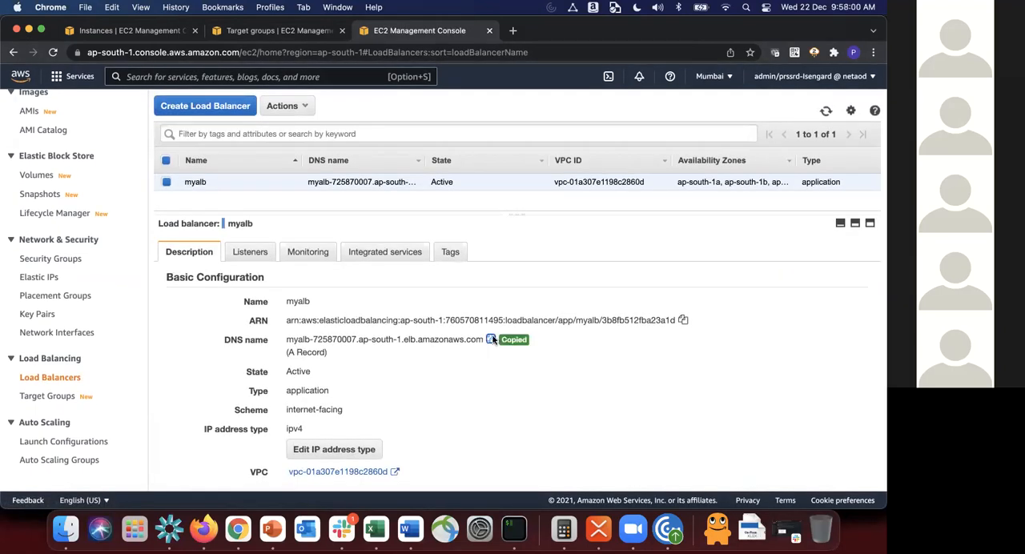
Step: Open the copied load balancer address myalb-725870007.ap-south-1.elb.amazonaws.com in a new browser tab
{"action": "left_click", "coordinate": [512, 30]}
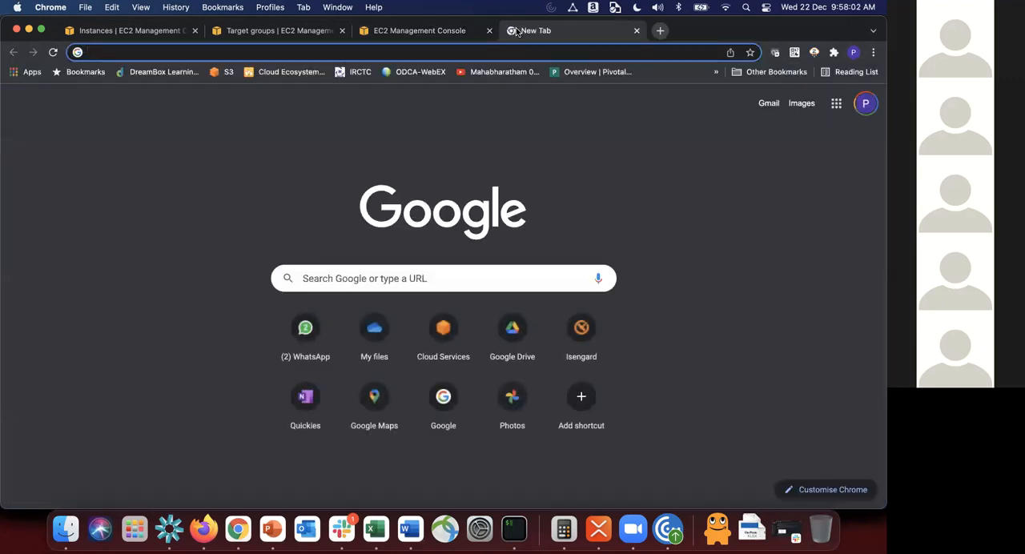
{"action": "key", "text": "super+v"}
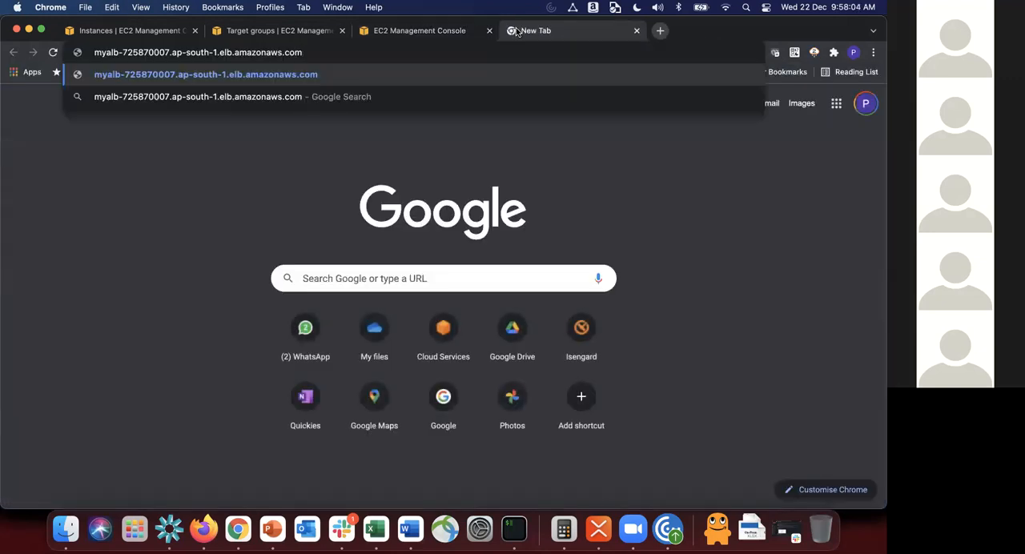
{"action": "key", "text": "Return"}
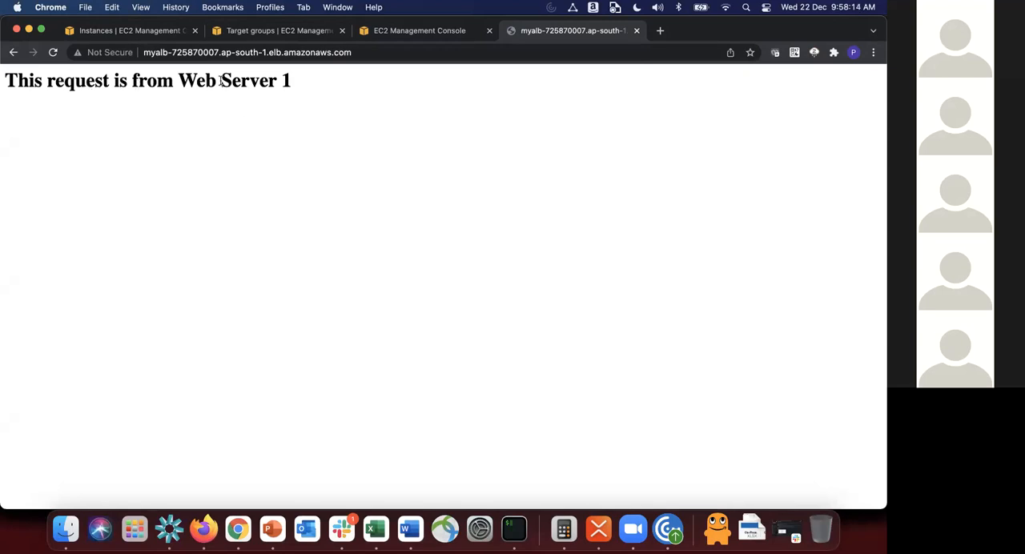
Step: Compare the responding web server with the load balancer diagram in PowerPoint, reloading the page in Chrome between the two comparisons
{"action": "key", "text": "super+Tab"}
{"action": "key", "text": "super+Tab"}
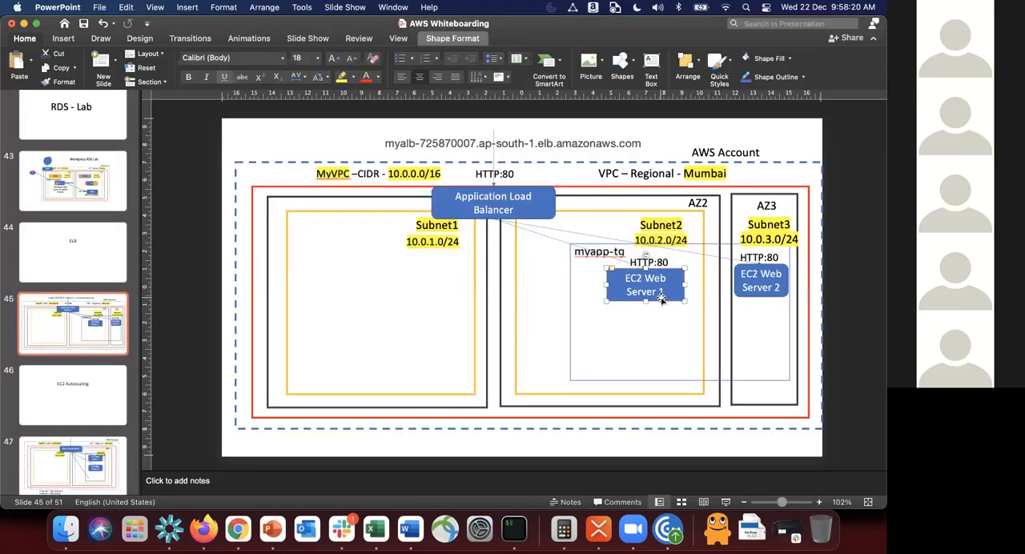
{"action": "key", "text": "super+Tab"}
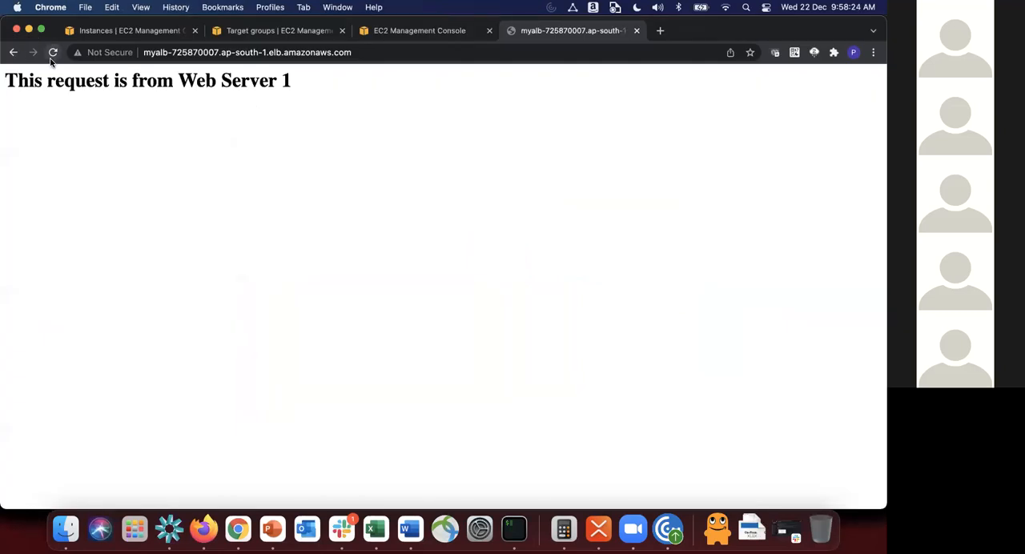
{"action": "left_click", "coordinate": [53, 53]}
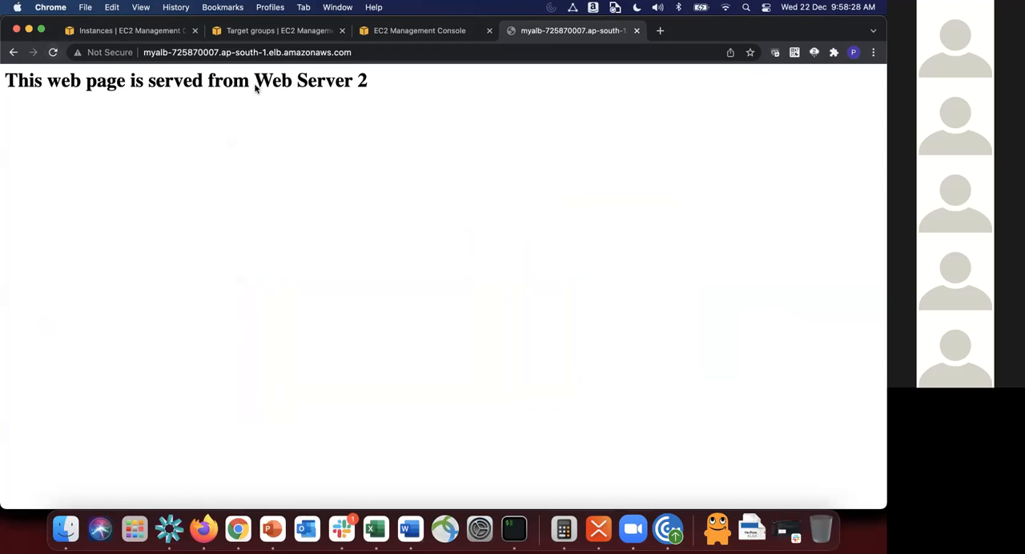
{"action": "key", "text": "super+Tab"}
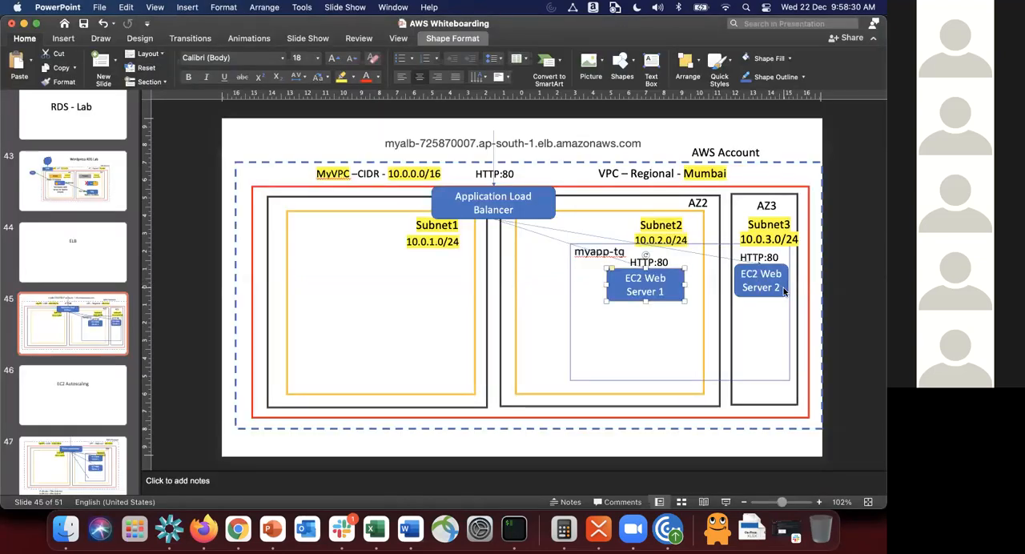
{"action": "key", "text": "super+Tab"}
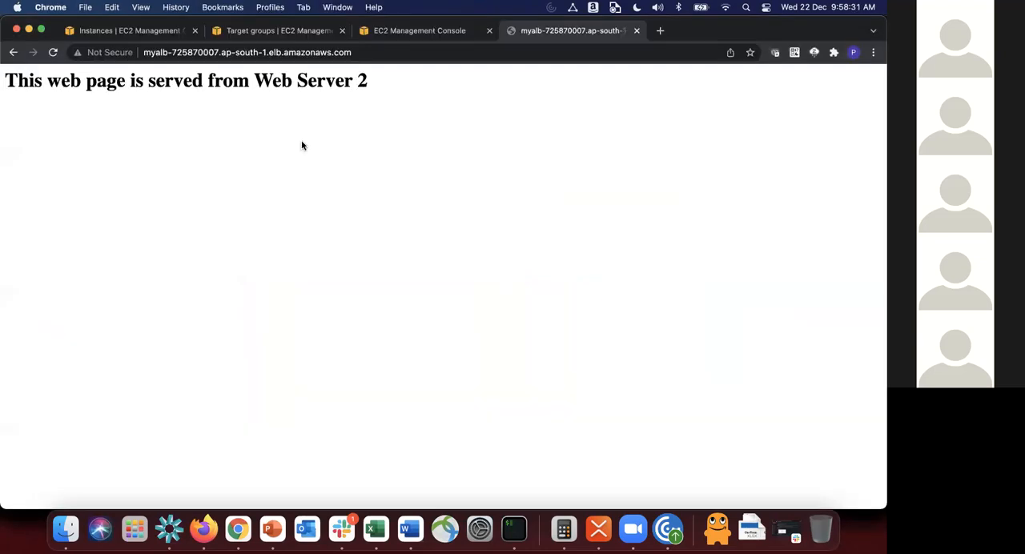
Step: Reload the load balancer's page repeatedly to check which web server answers each request
{"action": "left_click", "coordinate": [52, 51]}
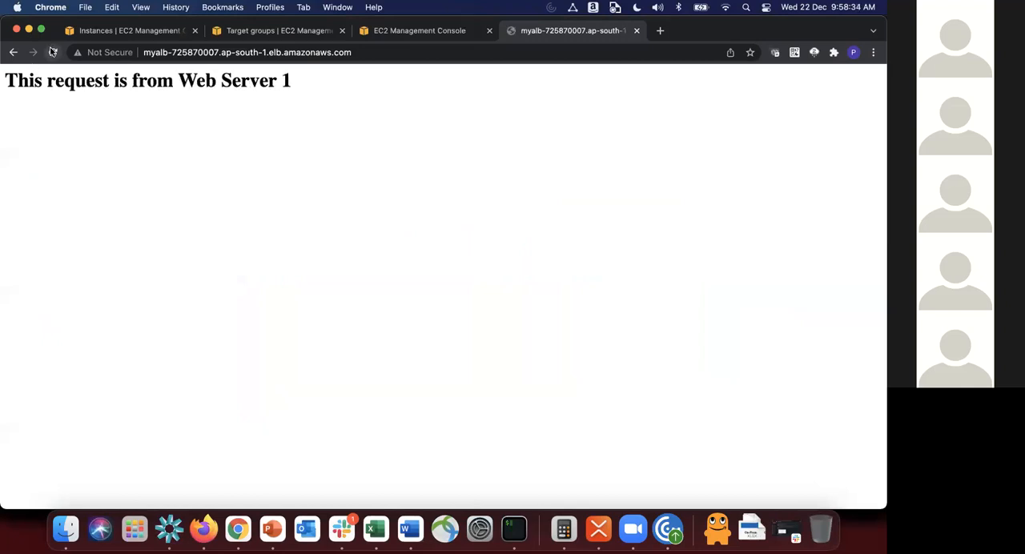
{"action": "left_click", "coordinate": [51, 51]}
{"action": "left_click", "coordinate": [52, 51]}
{"action": "left_click", "coordinate": [51, 51]}
{"action": "left_click", "coordinate": [51, 52]}
{"action": "left_click", "coordinate": [51, 51]}
{"action": "left_click", "coordinate": [51, 51]}
{"action": "left_click", "coordinate": [51, 51]}
{"action": "left_click", "coordinate": [52, 51]}
{"action": "left_click", "coordinate": [51, 52]}
{"action": "left_click", "coordinate": [51, 51]}
{"action": "left_click", "coordinate": [51, 51]}
{"action": "left_click", "coordinate": [52, 52]}
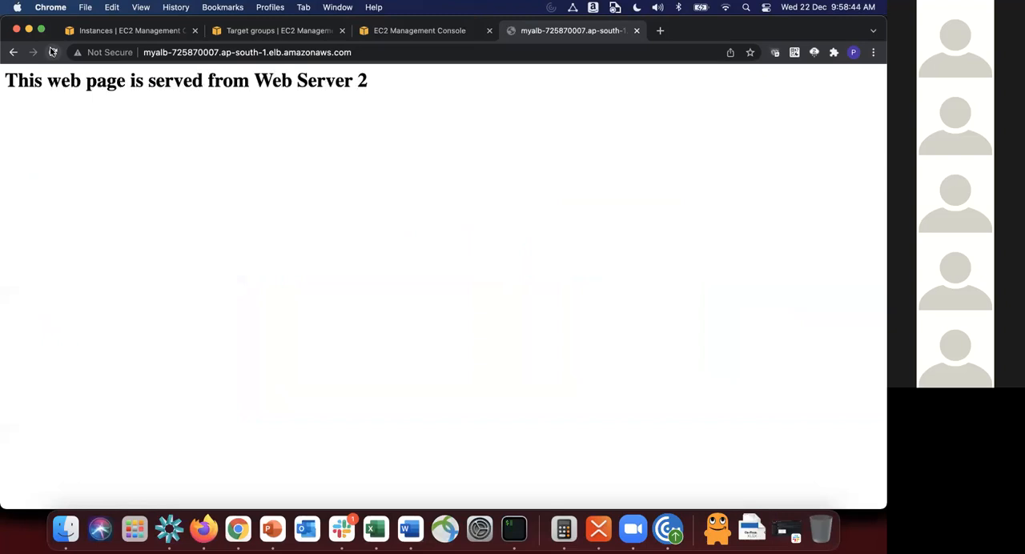
{"action": "left_click", "coordinate": [51, 51]}
{"action": "left_click", "coordinate": [52, 51]}
{"action": "left_click", "coordinate": [51, 51]}
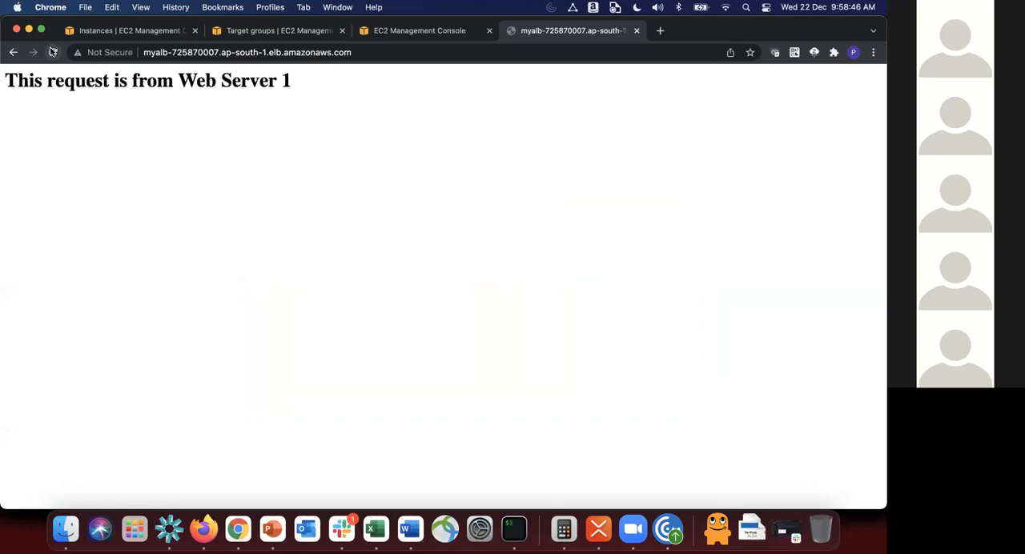
{"action": "left_click", "coordinate": [51, 51]}
{"action": "left_click", "coordinate": [51, 52]}
{"action": "left_click", "coordinate": [51, 52]}
{"action": "left_click", "coordinate": [51, 51]}
{"action": "left_click", "coordinate": [52, 51]}
{"action": "left_click", "coordinate": [52, 52]}
{"action": "left_click", "coordinate": [52, 52]}
{"action": "left_click", "coordinate": [52, 51]}
{"action": "left_click", "coordinate": [52, 51]}
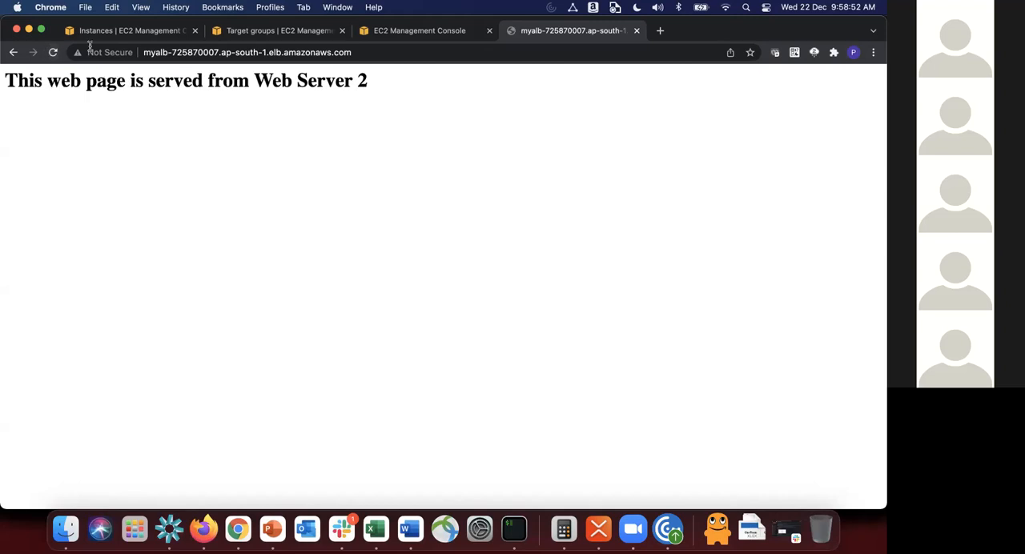
Step: Review the load balancer's DNS name in the PowerPoint diagram and highlight the same address in Chrome
{"action": "key", "text": "super+Tab"}
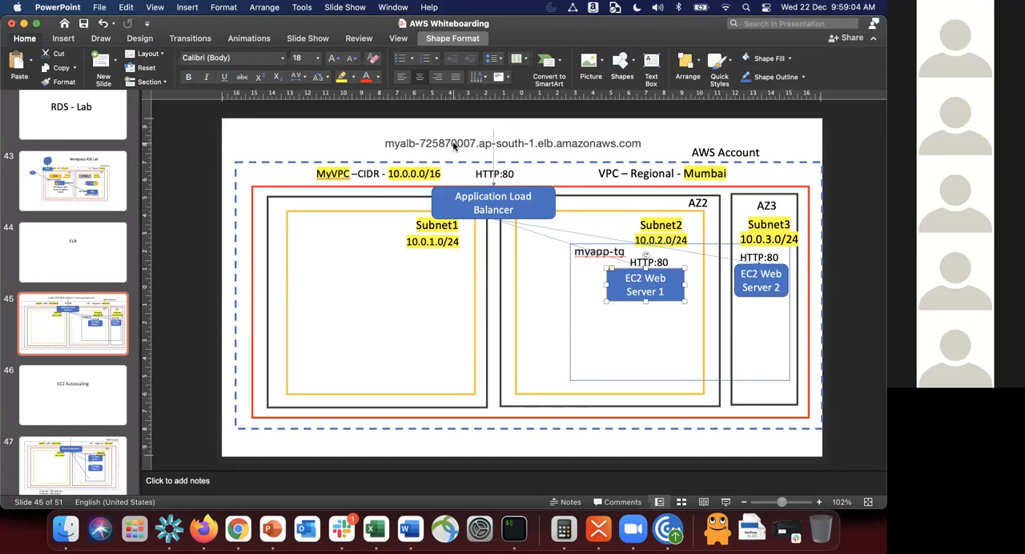
{"action": "key", "text": "super+Tab"}
{"action": "left_click", "coordinate": [321, 50]}
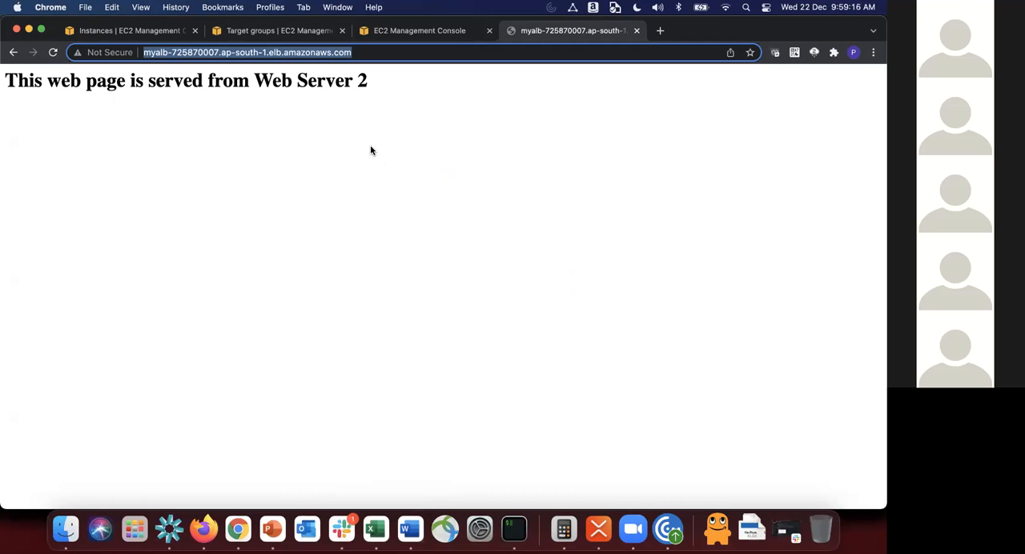
{"action": "left_click", "coordinate": [282, 102]}
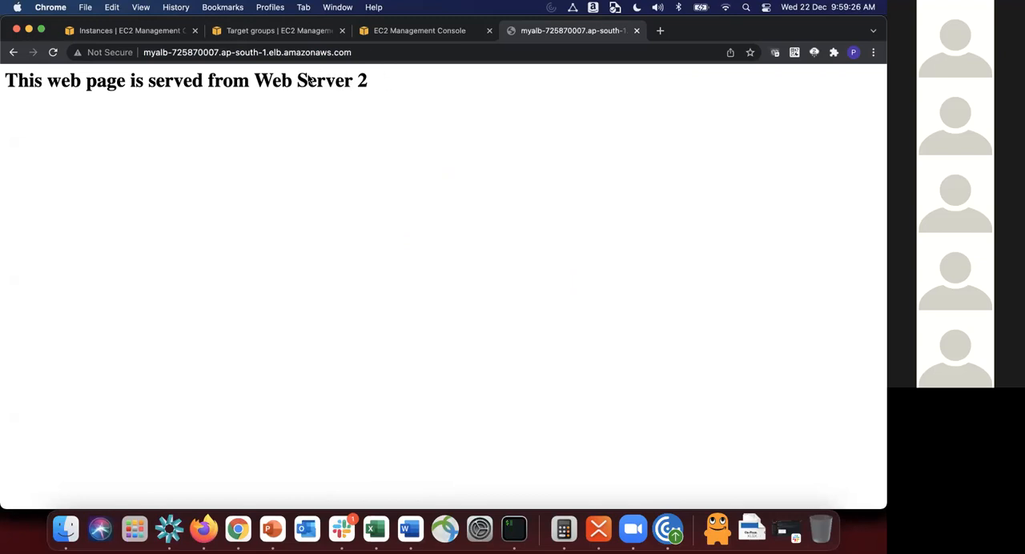
Step: Highlight the "Web Server 2" wording in the page heading and clear the selection
{"action": "left_click_drag", "start_coordinate": [255, 80], "coordinate": [385, 82]}
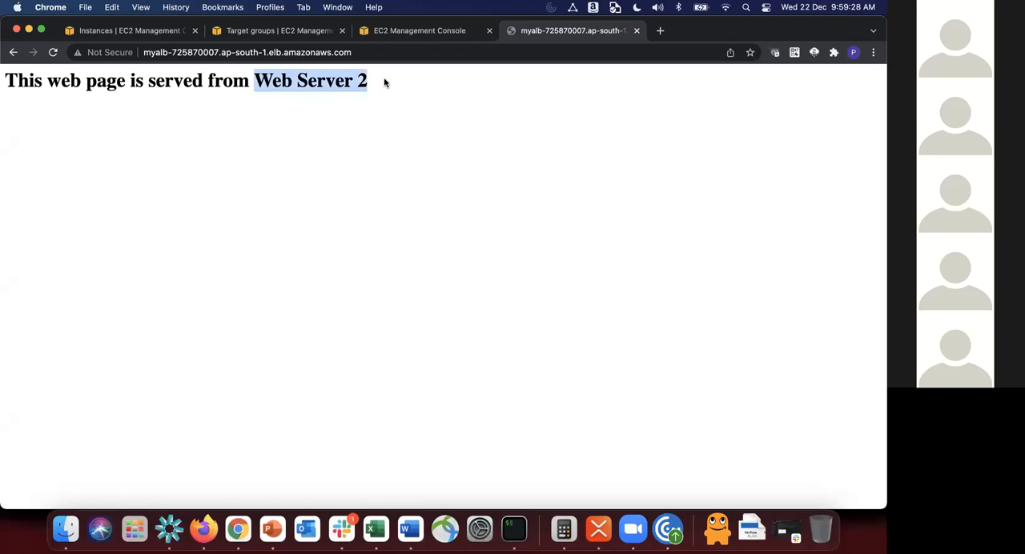
{"action": "left_click", "coordinate": [385, 82]}
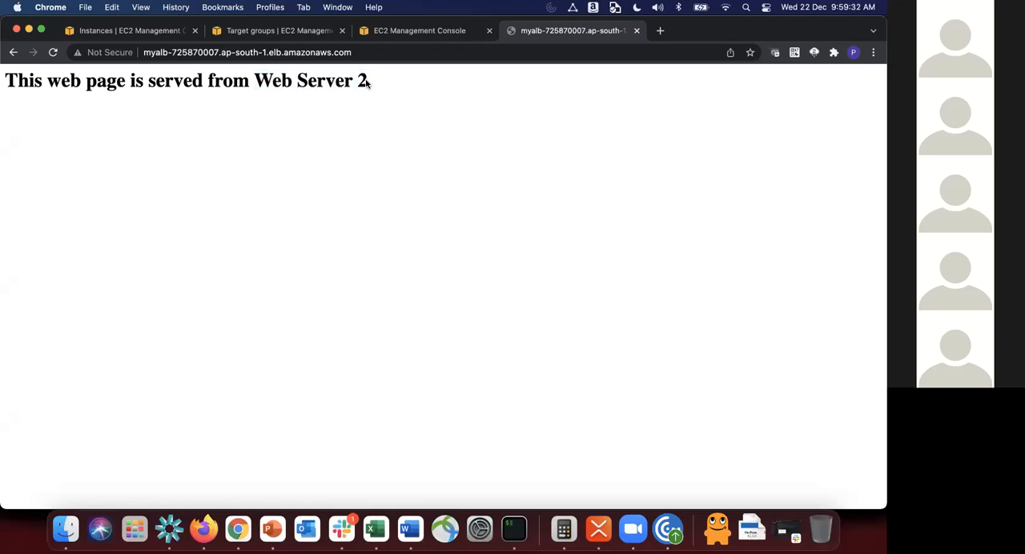
{"action": "left_click_drag", "start_coordinate": [371, 85], "coordinate": [178, 82]}
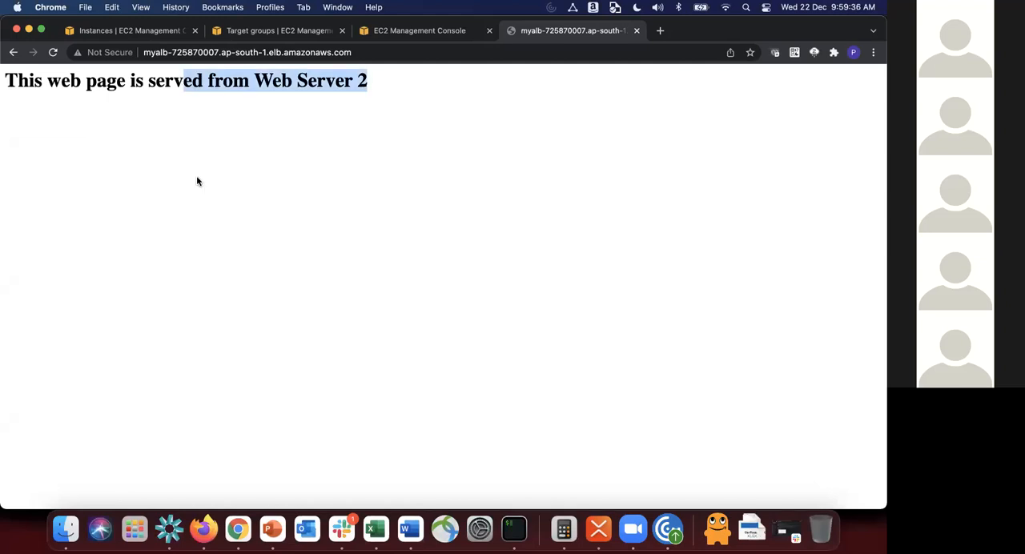
{"action": "left_click", "coordinate": [289, 208]}
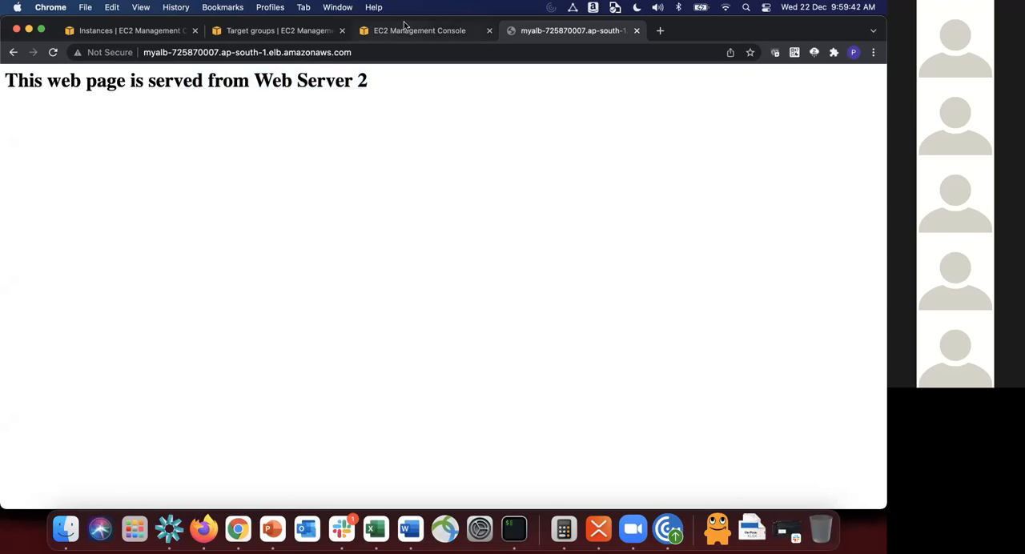
Step: Return to the description of load balancer myalb in the EC2 console
{"action": "left_click_drag", "start_coordinate": [404, 22], "coordinate": [404, 24]}
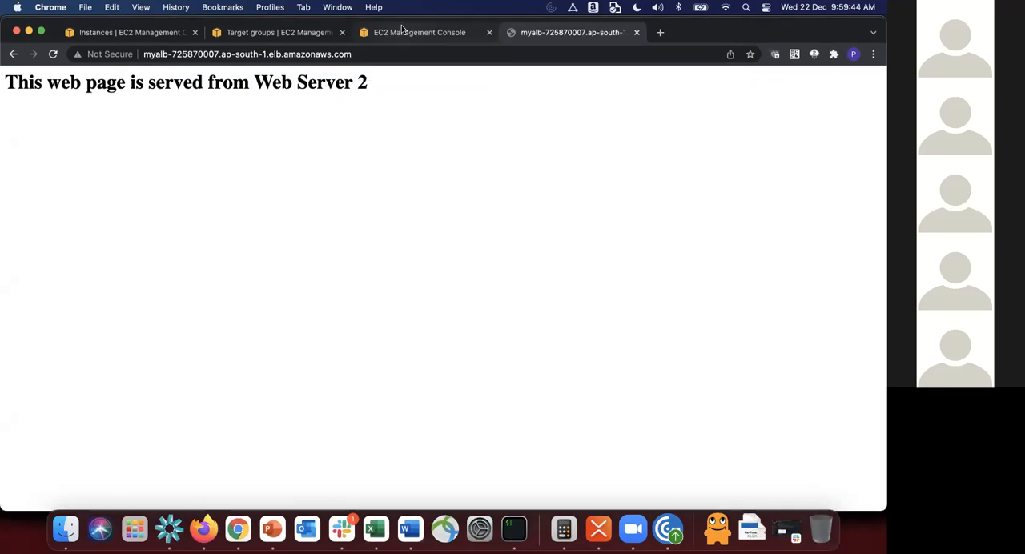
{"action": "left_click", "coordinate": [397, 32]}
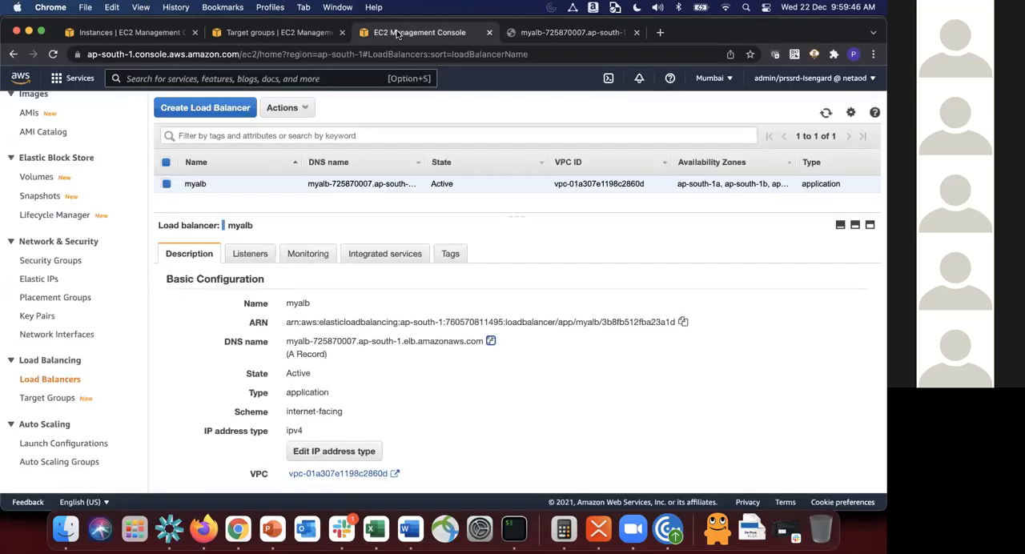